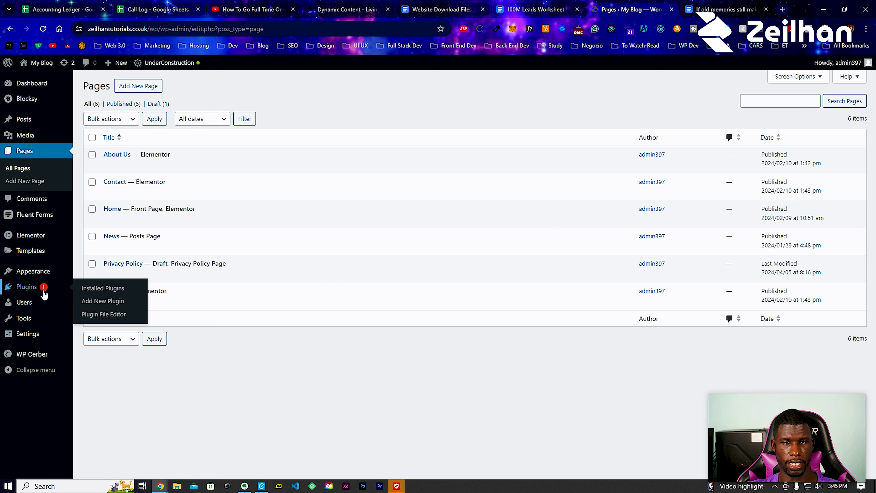
# - Go to Plugins > Add New Plugin from the admin sidebar
pyautogui.click(99, 301)
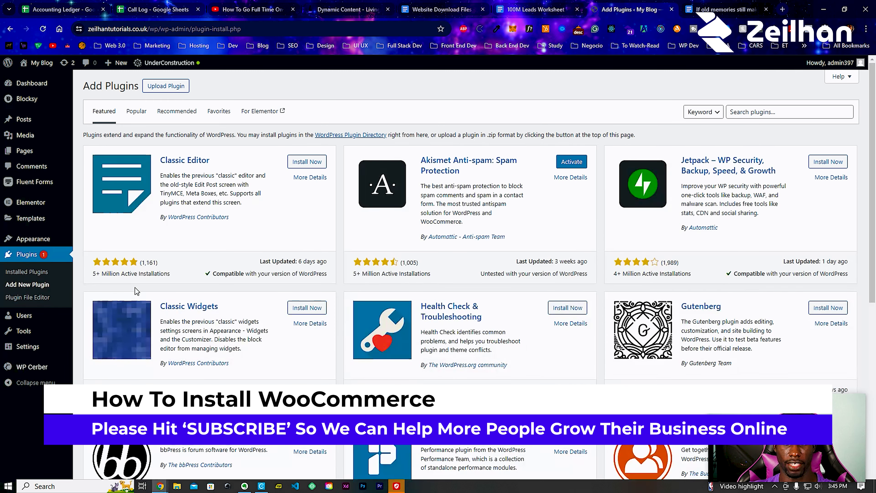
# - Search plugins for 'woo', install and activate WooCommerce, then reload the admin
pyautogui.click(736, 112)
pyautogui.write('woo')
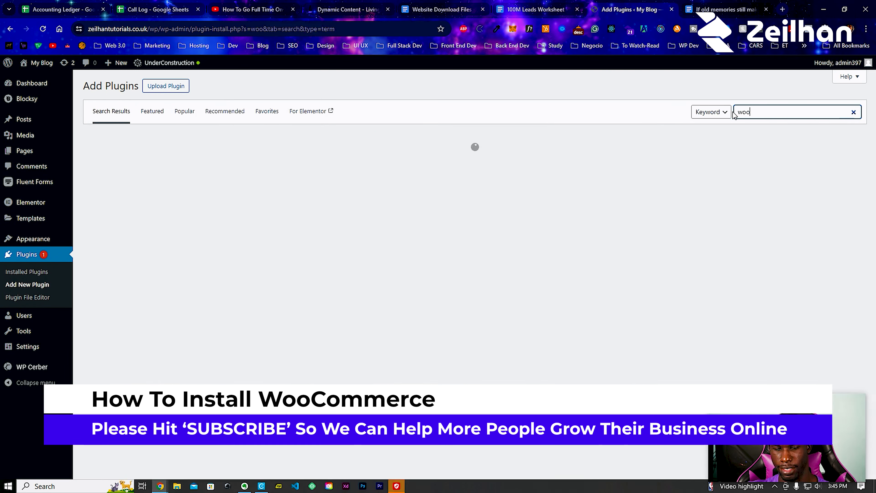
pyautogui.write('c')
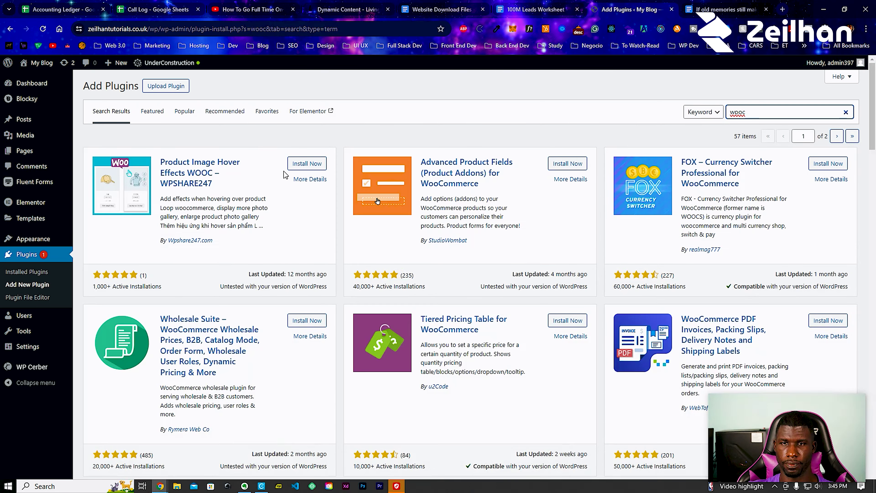
pyautogui.press('BackSpace')
pyautogui.write('\\')
pyautogui.click(311, 164)
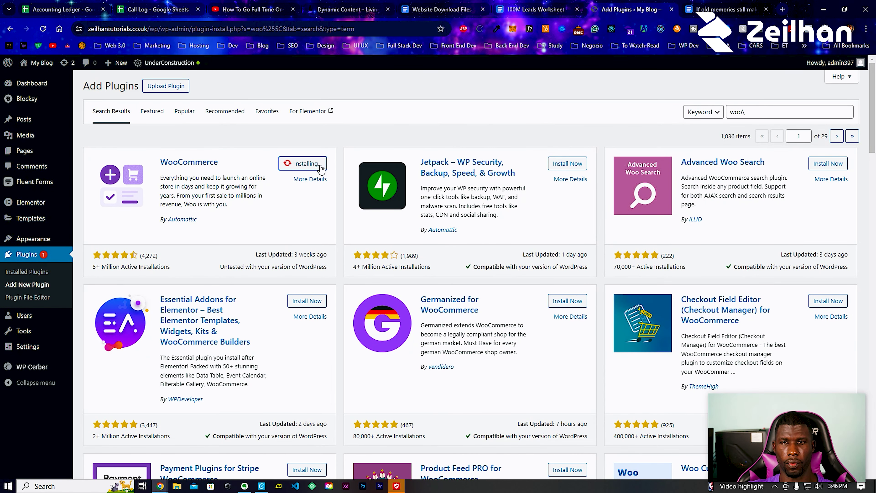
pyautogui.click(318, 165)
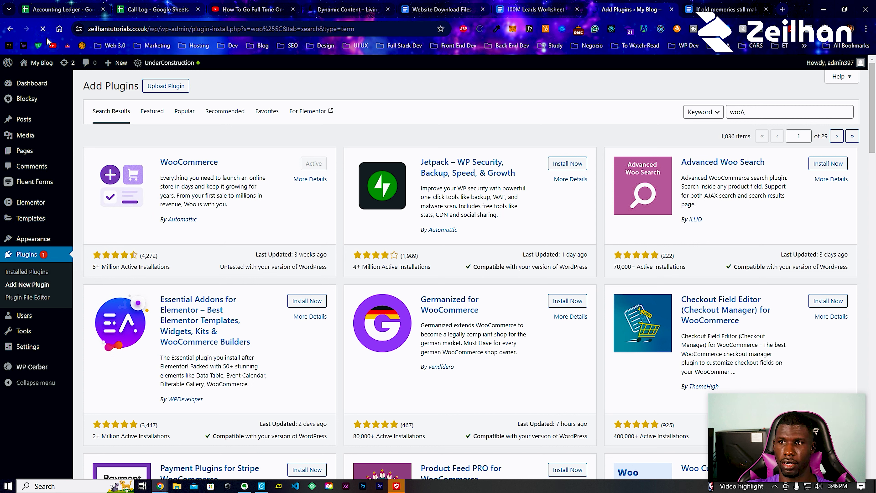
pyautogui.click(43, 31)
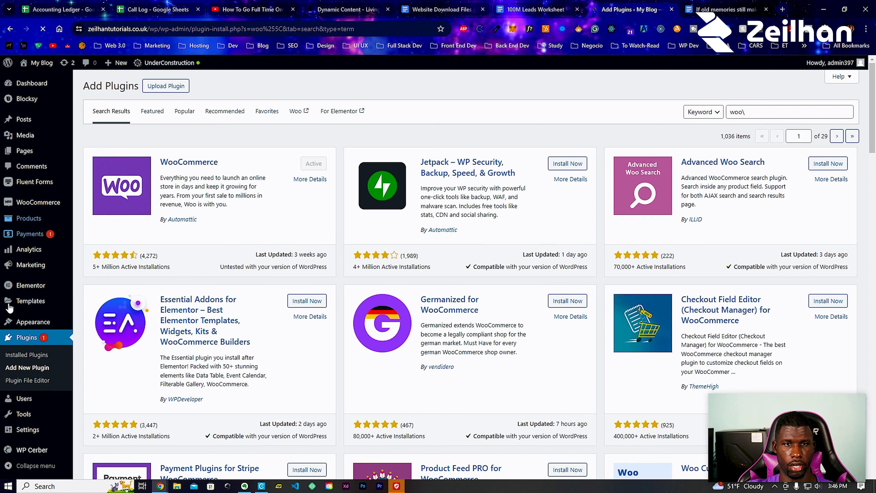
pyautogui.moveTo(31, 202)
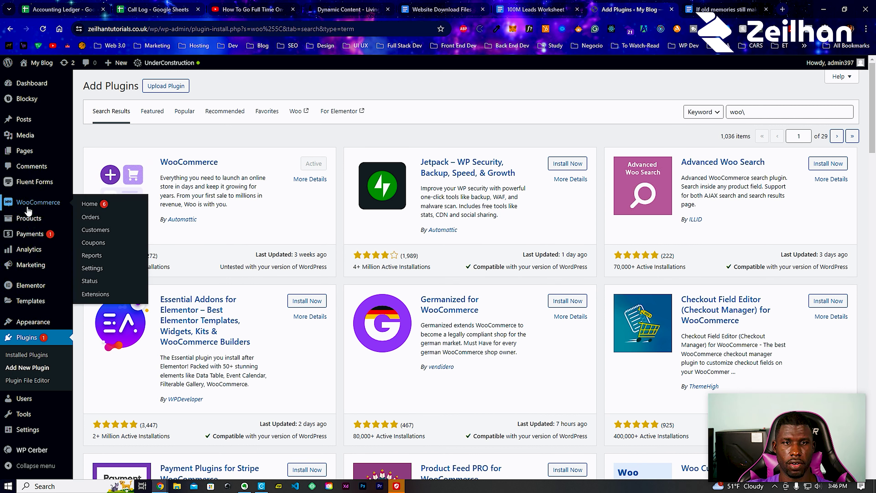
# - Open WooCommerce Settings and review the Selling and Shipping location options, keeping all countries
pyautogui.click(101, 270)
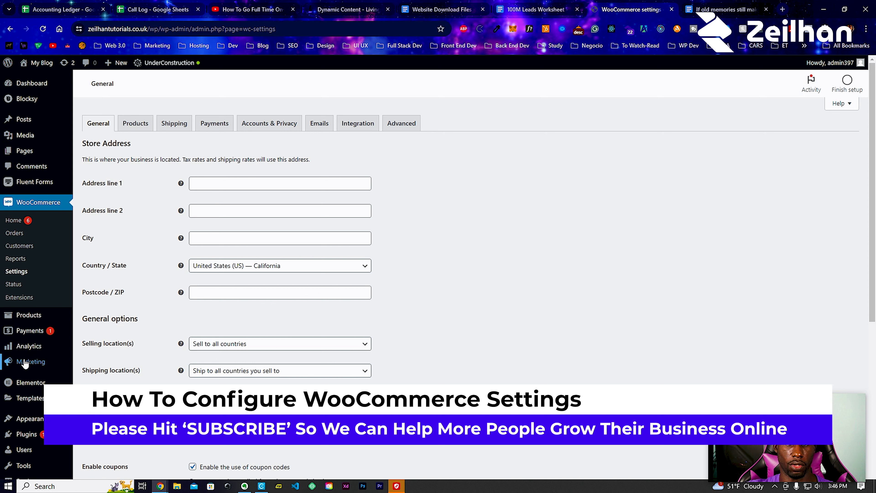
pyautogui.moveTo(24, 359)
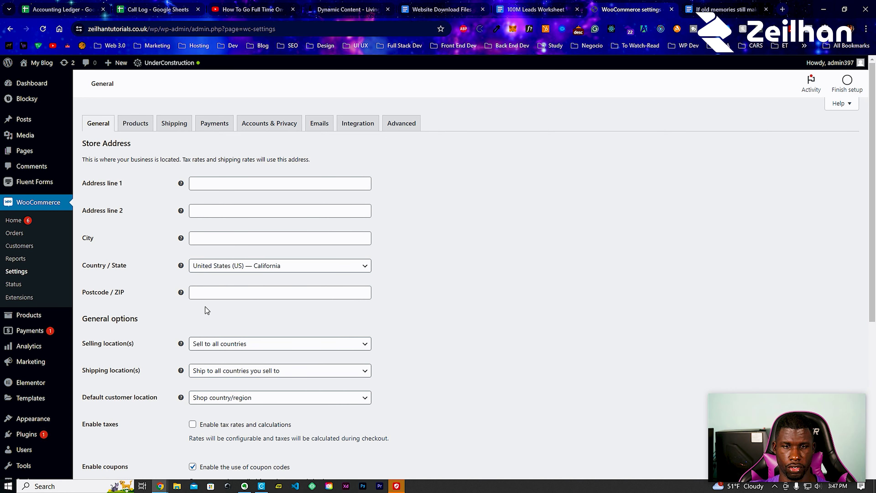
pyautogui.scroll(-5, 204, 311)
pyautogui.click(214, 164)
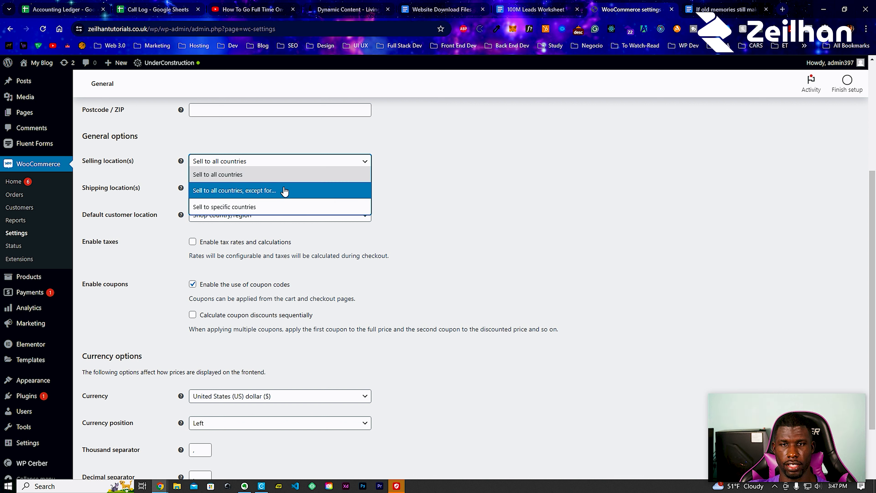
pyautogui.click(406, 189)
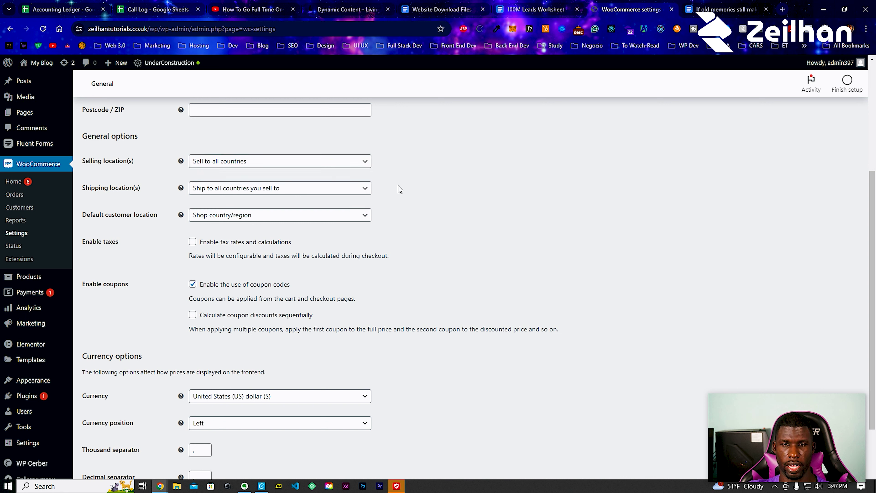
pyautogui.click(213, 194)
pyautogui.click(212, 193)
pyautogui.click(216, 195)
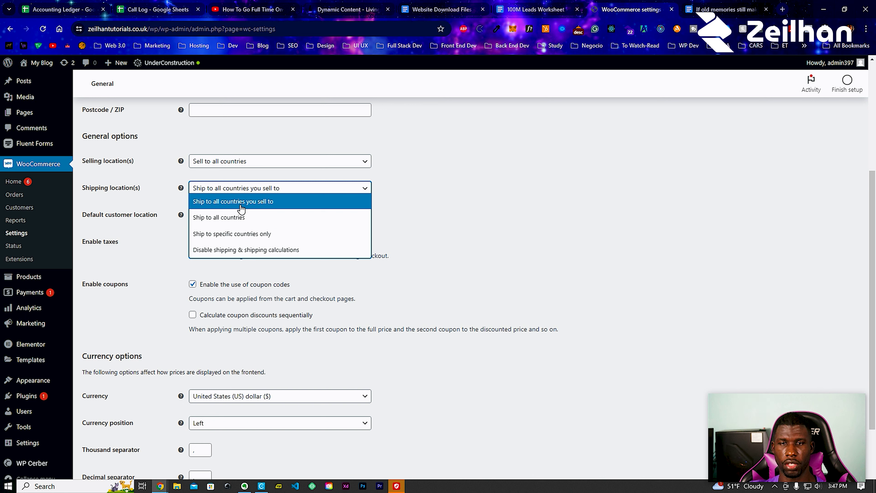
# - Keep Shop country/region as the default customer location and enable tax rates and calculations
pyautogui.click(434, 204)
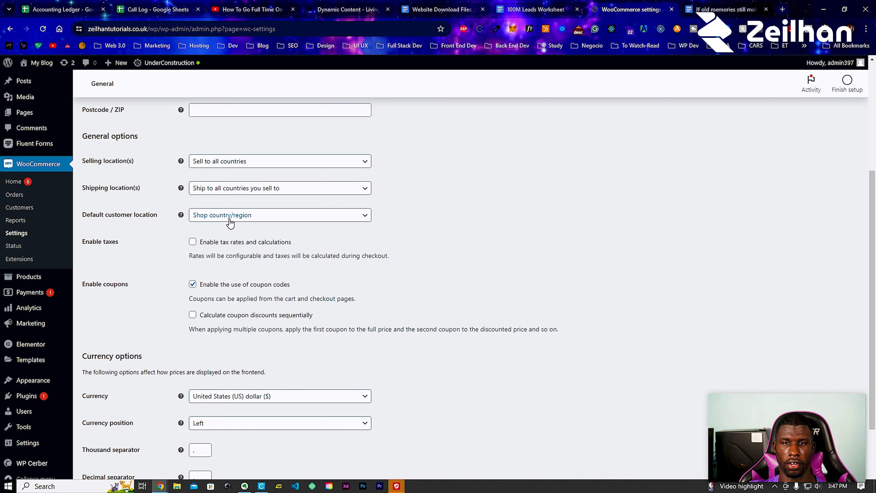
pyautogui.click(246, 222)
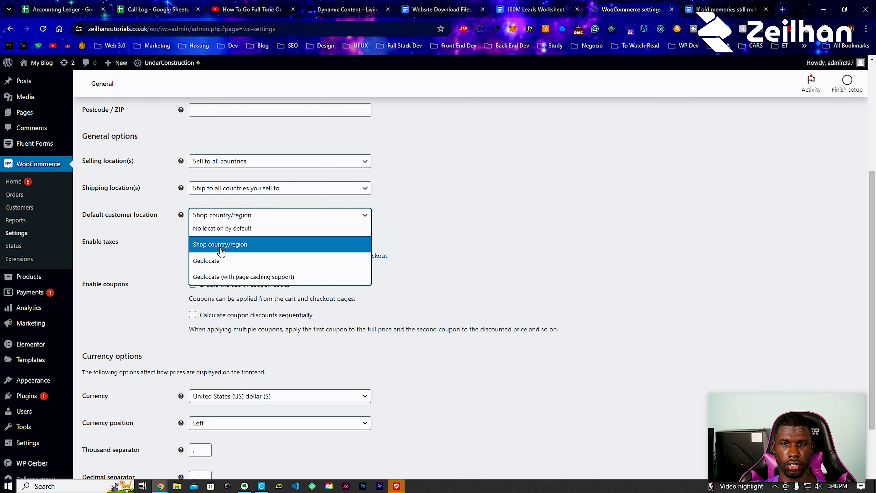
pyautogui.click(428, 264)
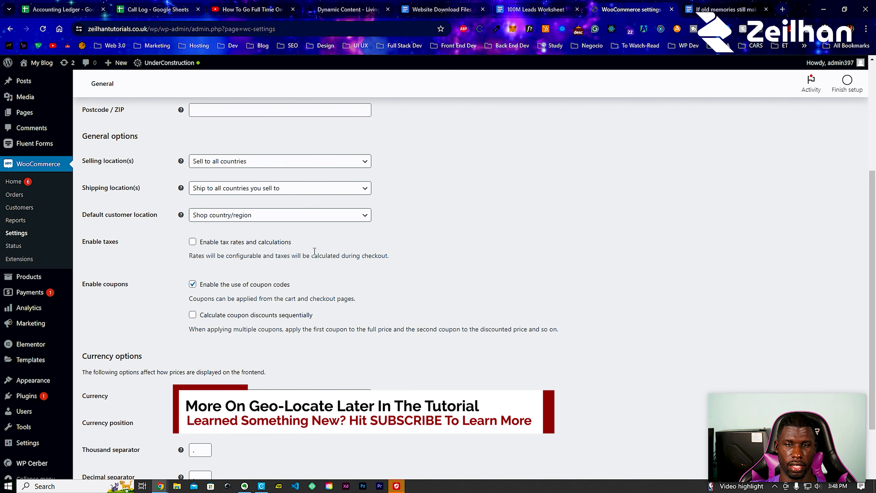
pyautogui.click(193, 242)
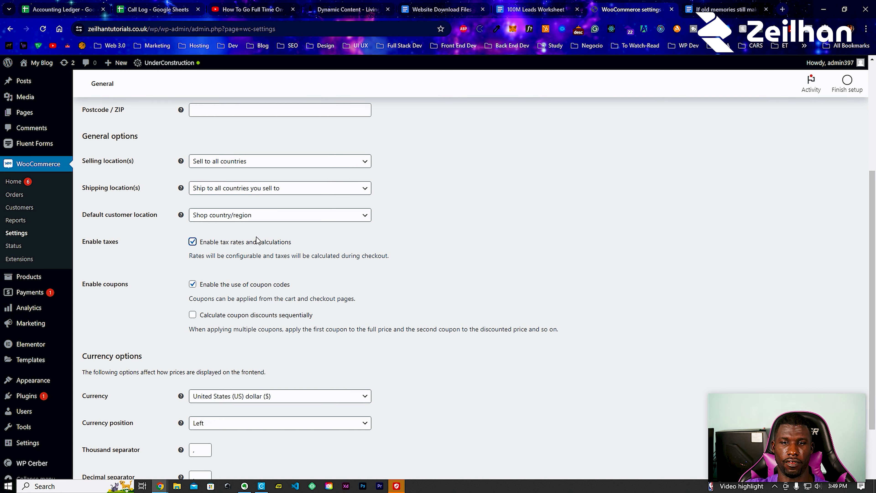
# - Enable sequential coupon discounts, set currency position to Right, and save the general settings
pyautogui.scroll(-1, 257, 240)
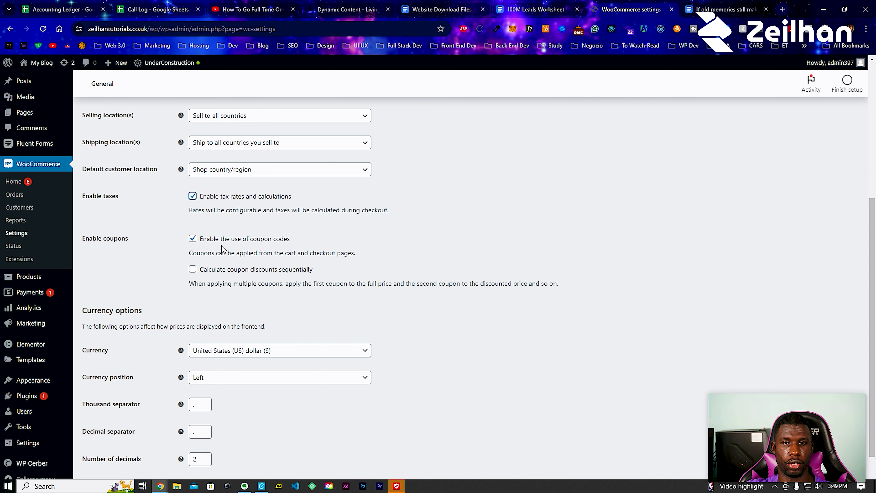
pyautogui.click(192, 270)
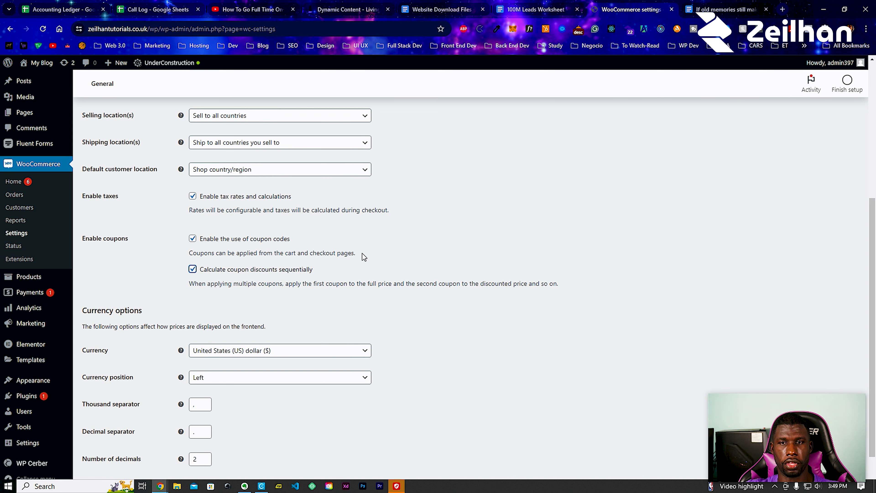
pyautogui.scroll(-2, 360, 256)
pyautogui.click(108, 442)
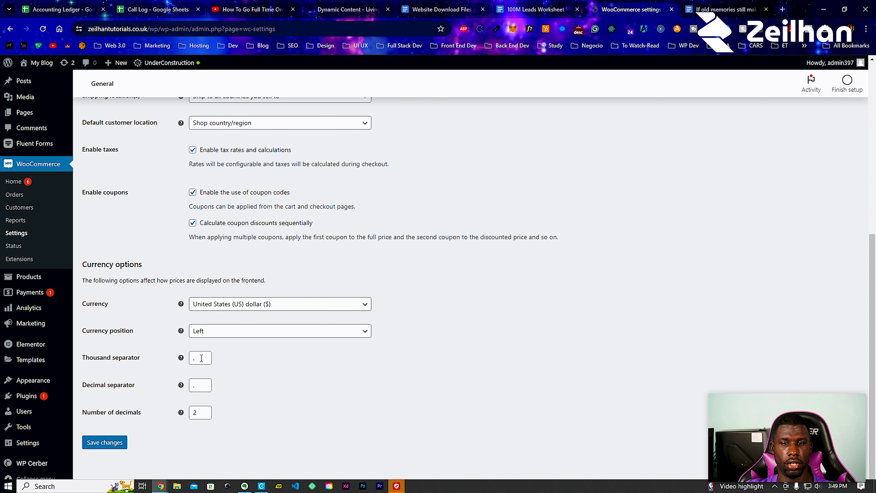
pyautogui.click(202, 332)
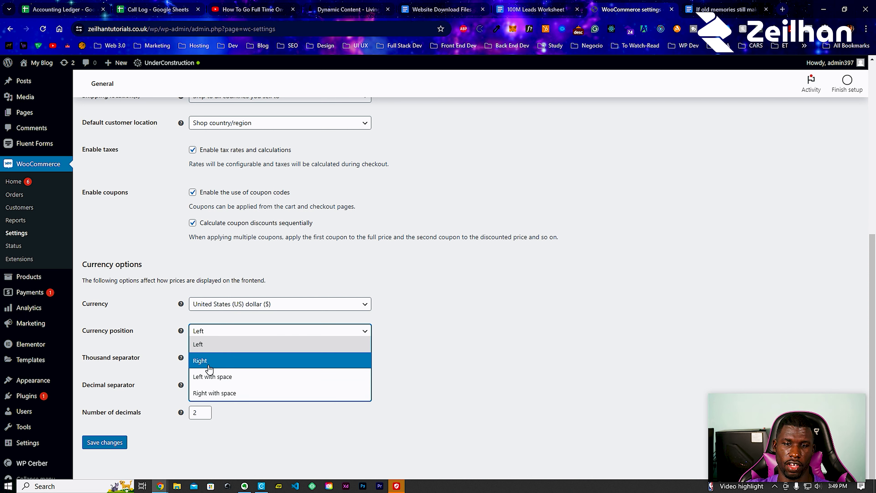
pyautogui.click(206, 363)
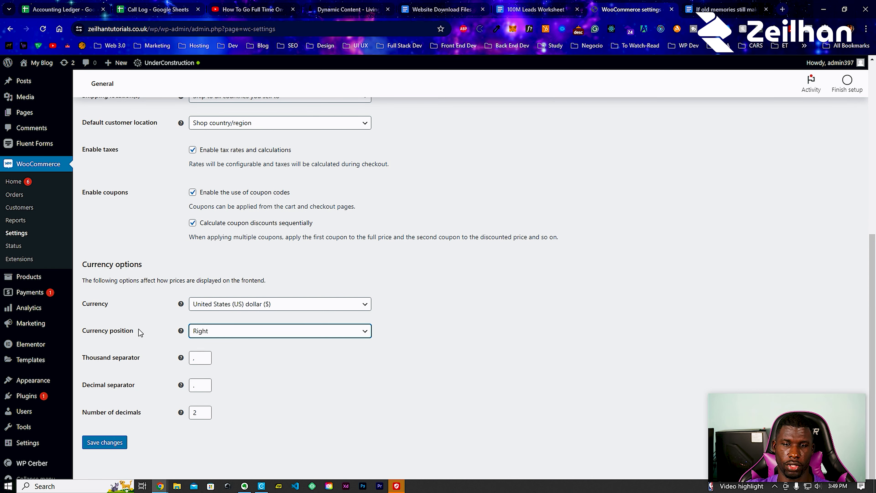
pyautogui.press('Return')
# - Dismiss the VPN window and switch to the Products settings tab, confirming Leave
pyautogui.click(396, 487)
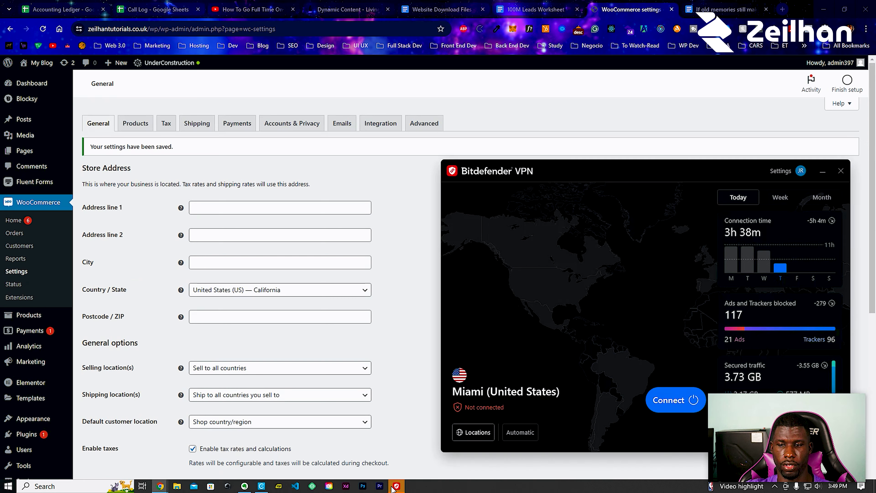
pyautogui.click(410, 440)
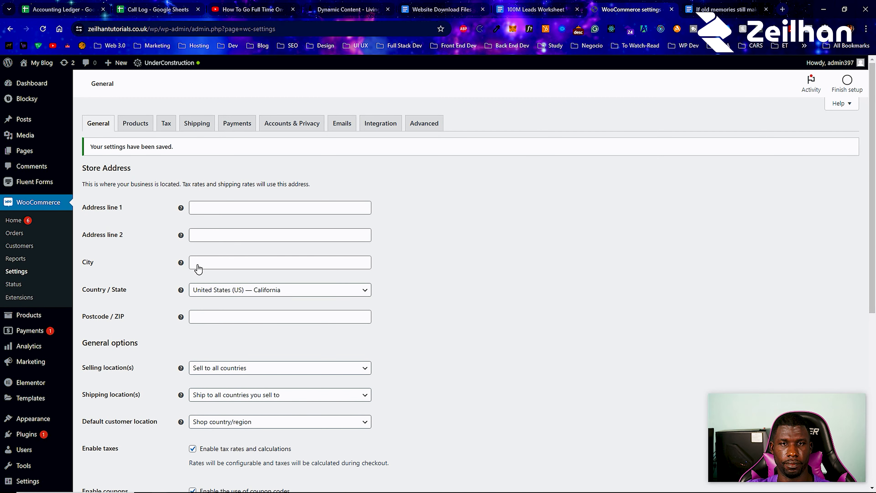
pyautogui.click(136, 124)
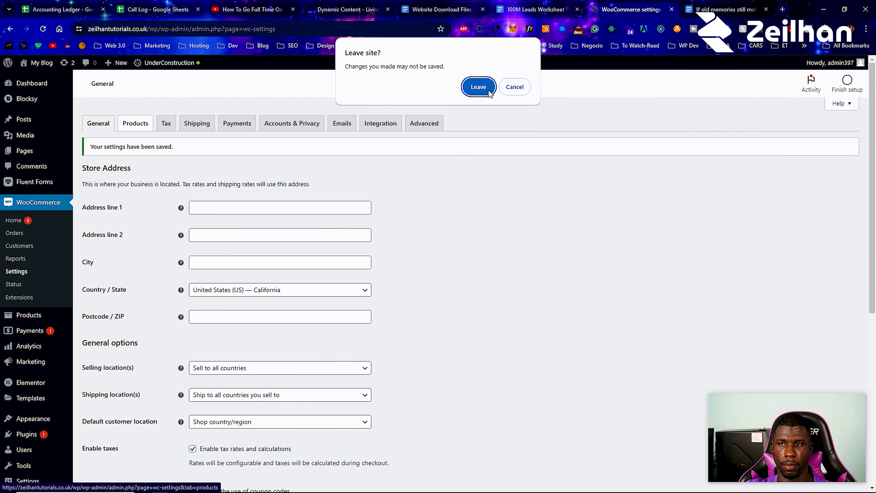
pyautogui.click(490, 93)
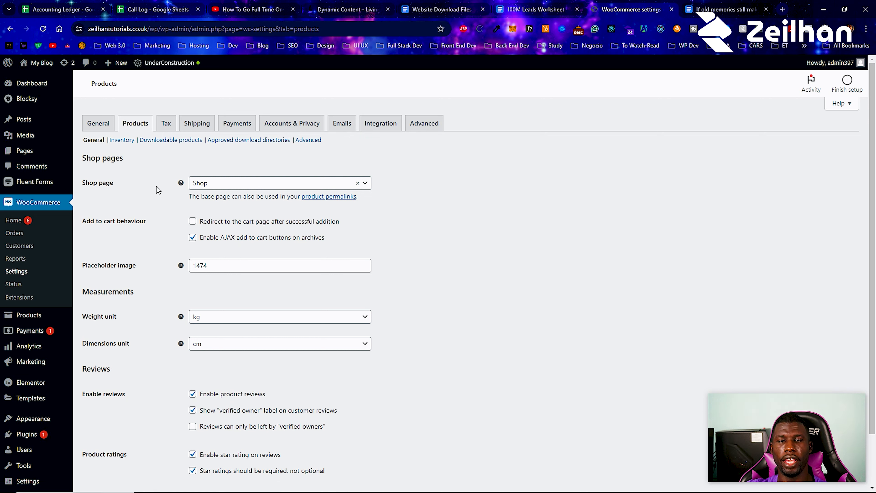
# - Try Home as the Shop page, then set it back to Shop
pyautogui.click(226, 186)
pyautogui.click(216, 232)
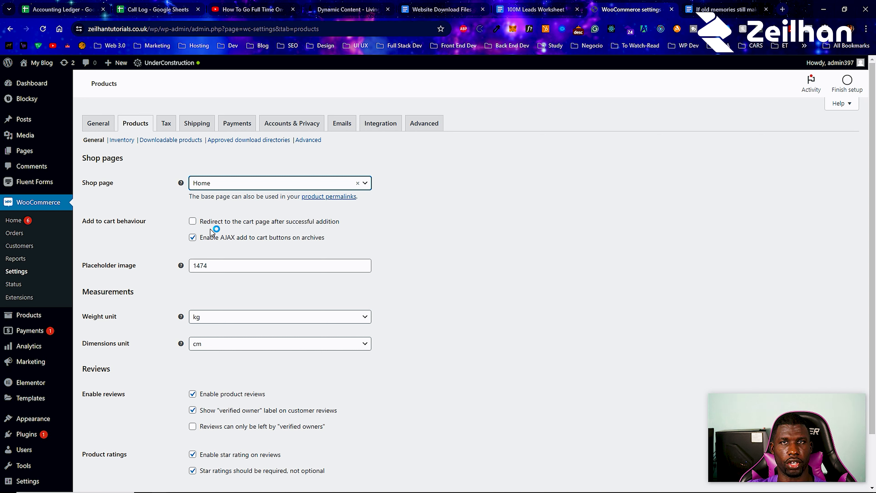
pyautogui.click(208, 183)
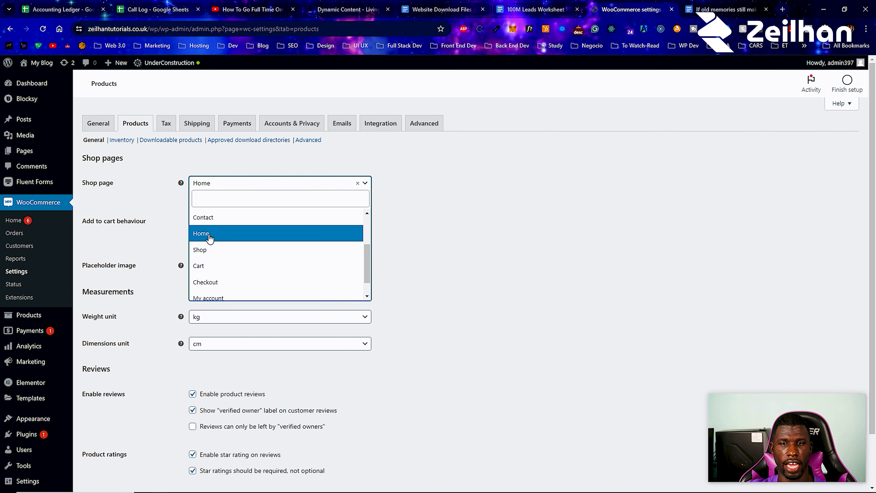
pyautogui.click(211, 251)
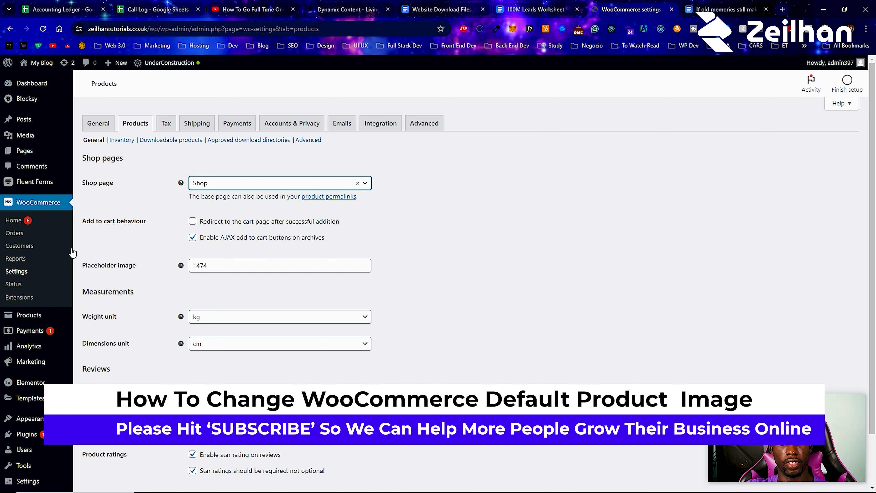
# - Copy the URL of the services-icon-5 tooth-with-arrow image from the Media Library
pyautogui.click(198, 266)
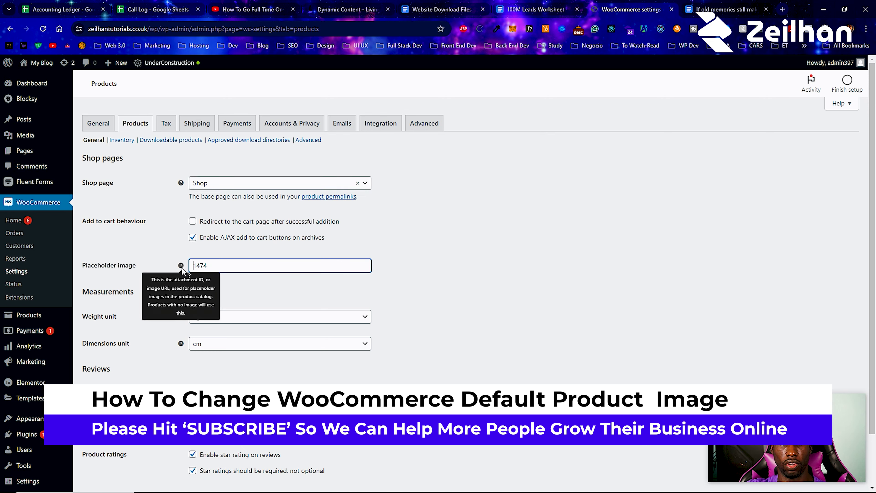
pyautogui.rightClick(18, 137)
pyautogui.press('Escape')
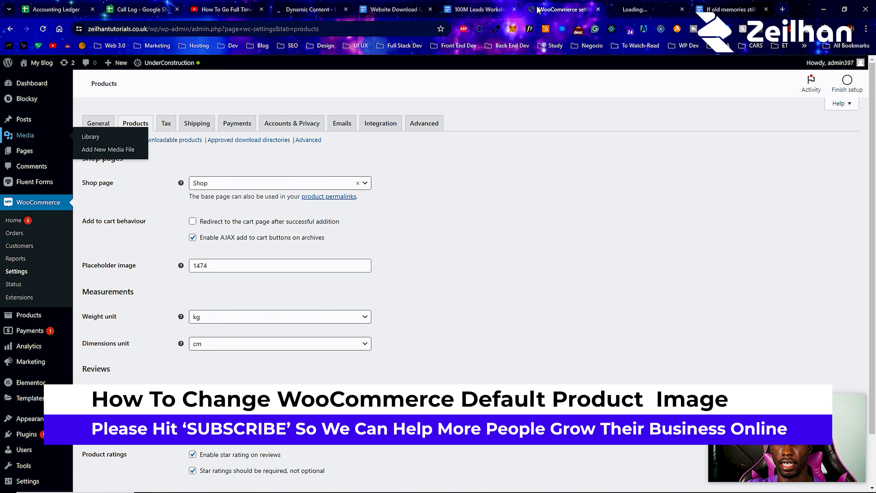
pyautogui.click(91, 137)
pyautogui.click(142, 170)
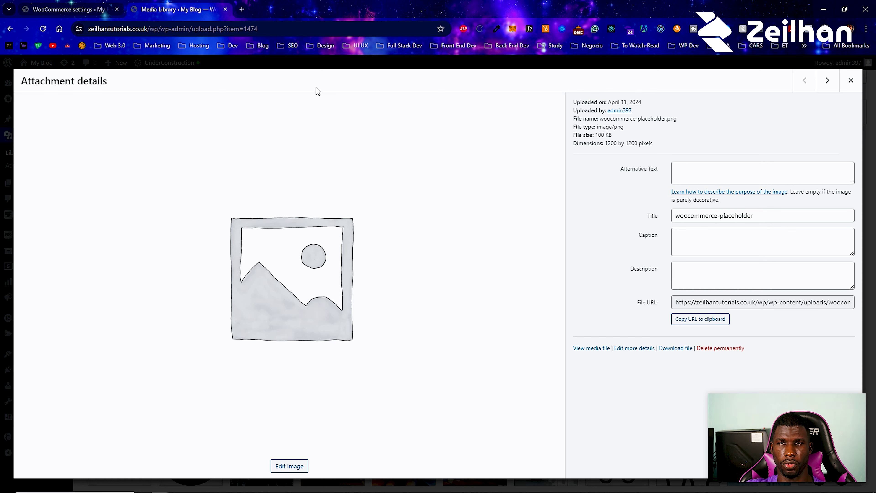
pyautogui.click(856, 84)
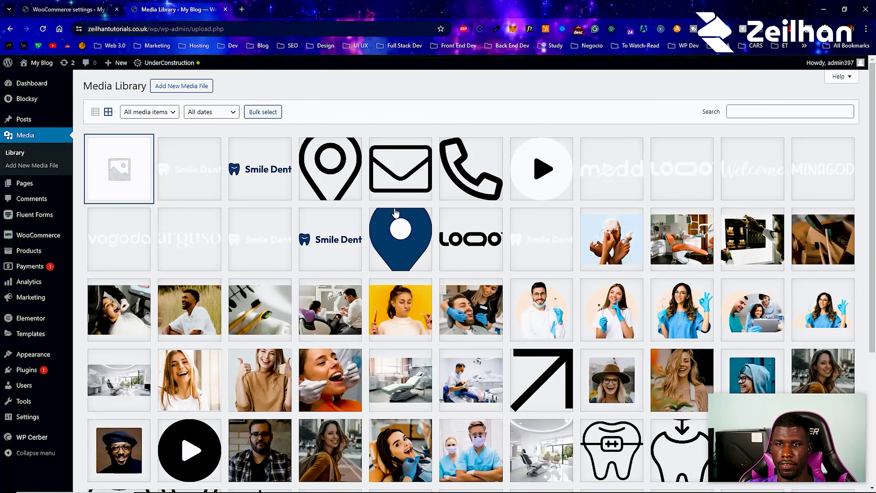
pyautogui.scroll(-2, 343, 225)
pyautogui.click(696, 359)
pyautogui.click(704, 319)
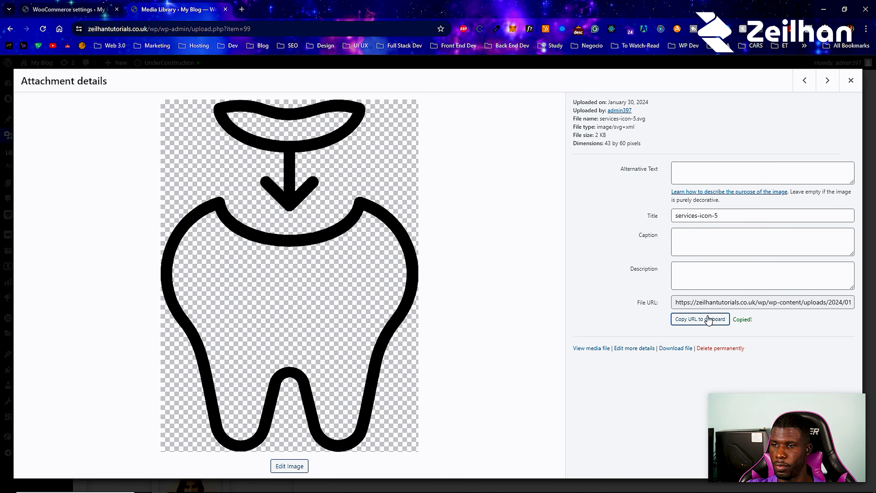
pyautogui.click(851, 80)
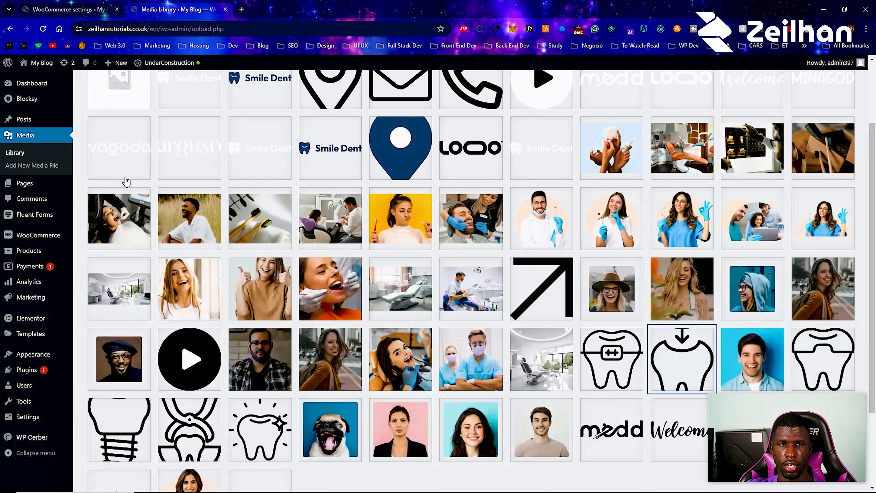
# - Paste the icon URL into the Placeholder image field, replacing 1474, and recheck the icon
pyautogui.click(74, 5)
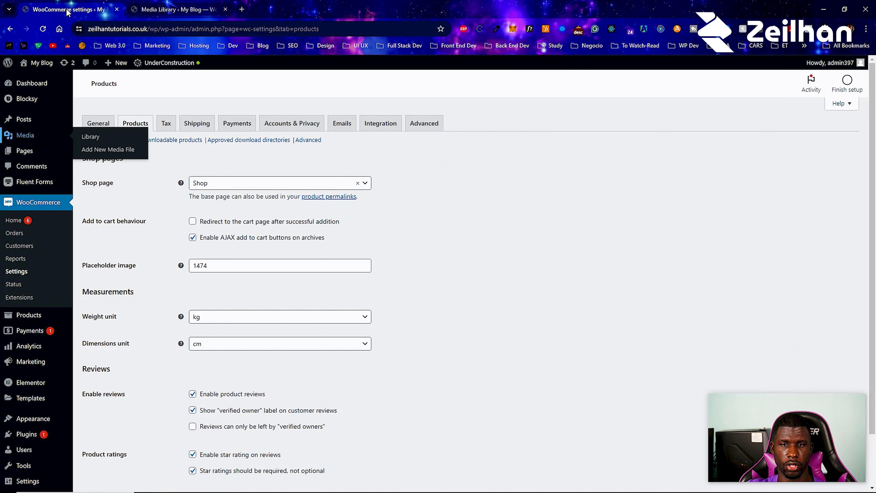
pyautogui.click(158, 267)
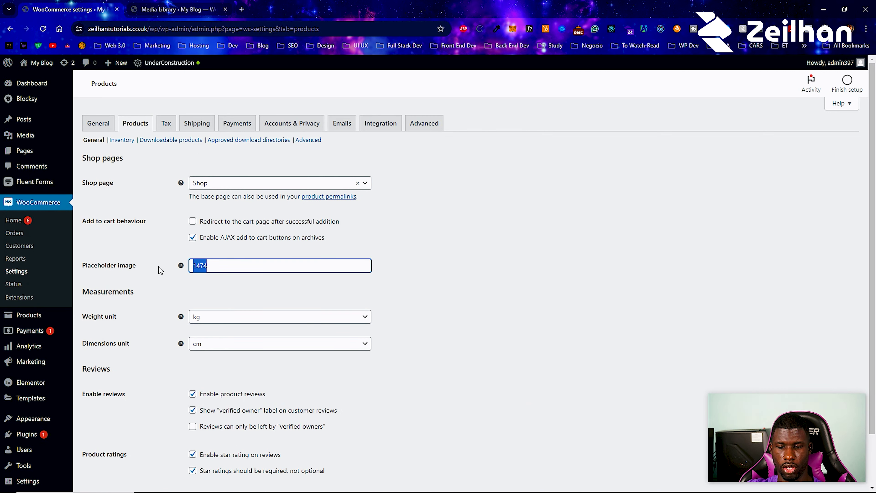
pyautogui.hotkey('ctrl', 'v')
pyautogui.click(481, 283)
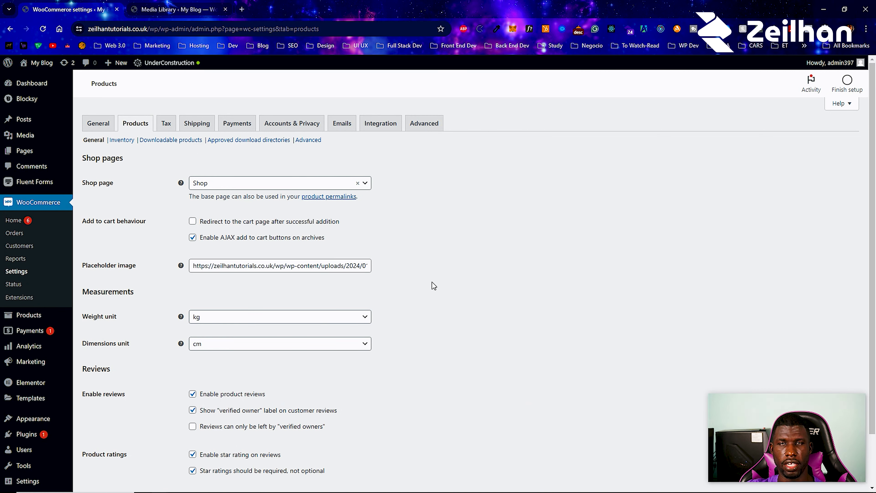
pyautogui.click(162, 5)
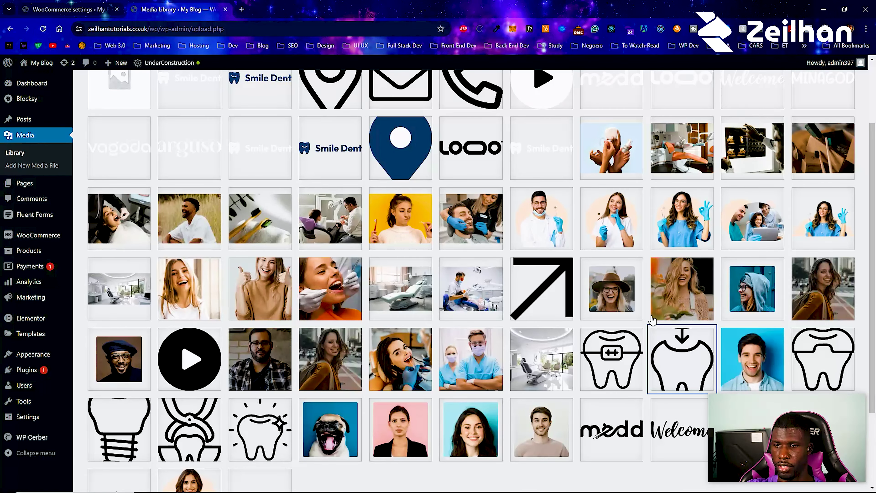
pyautogui.click(674, 359)
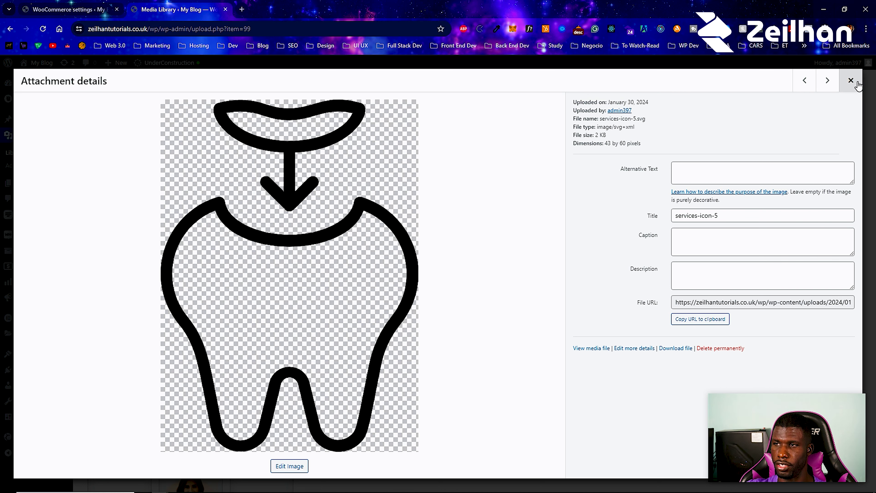
pyautogui.click(851, 80)
pyautogui.click(103, 10)
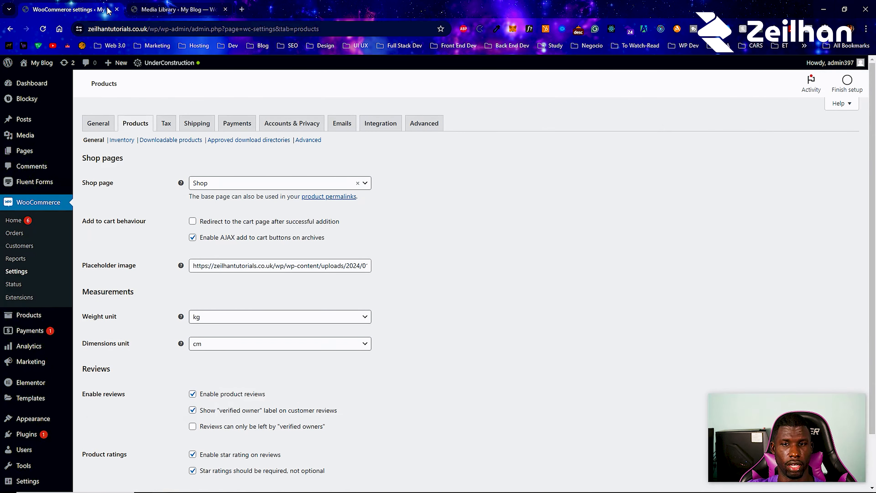
# - Review the dimension and weight units, keeping weight in kg
pyautogui.scroll(-2, 281, 251)
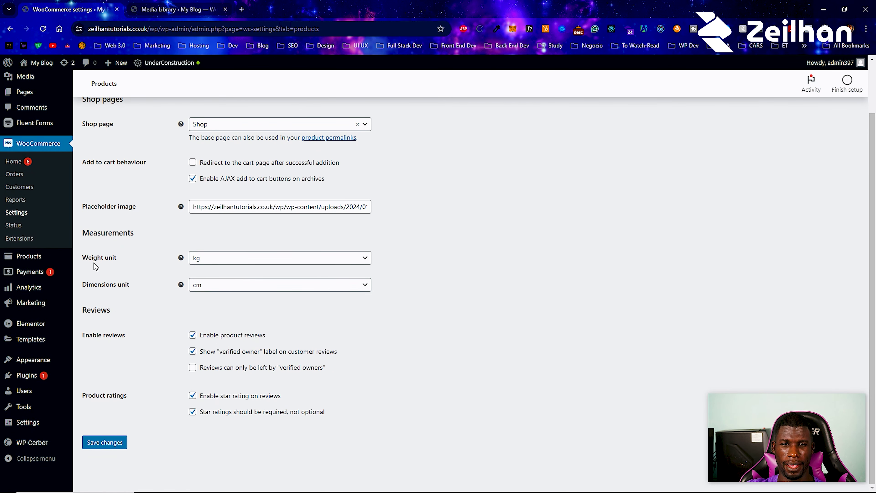
pyautogui.click(229, 285)
pyautogui.click(213, 264)
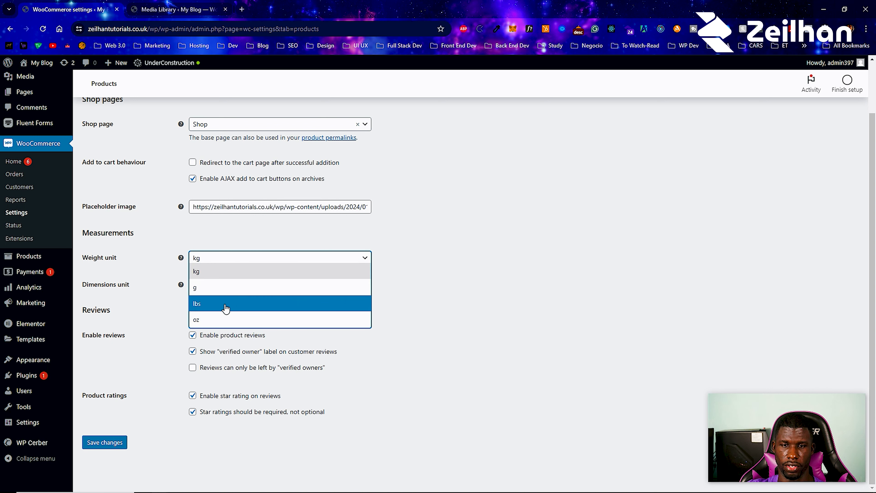
pyautogui.click(461, 268)
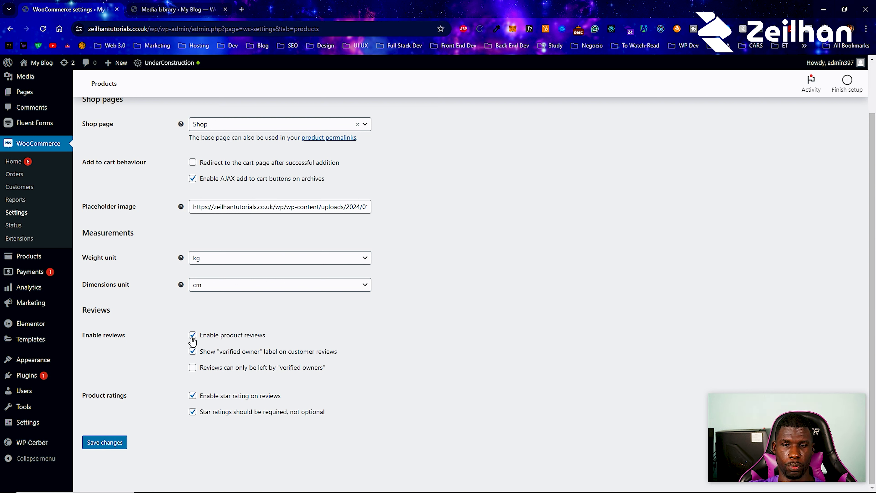
# - Restrict reviews to verified owners and save the product settings
pyautogui.click(193, 368)
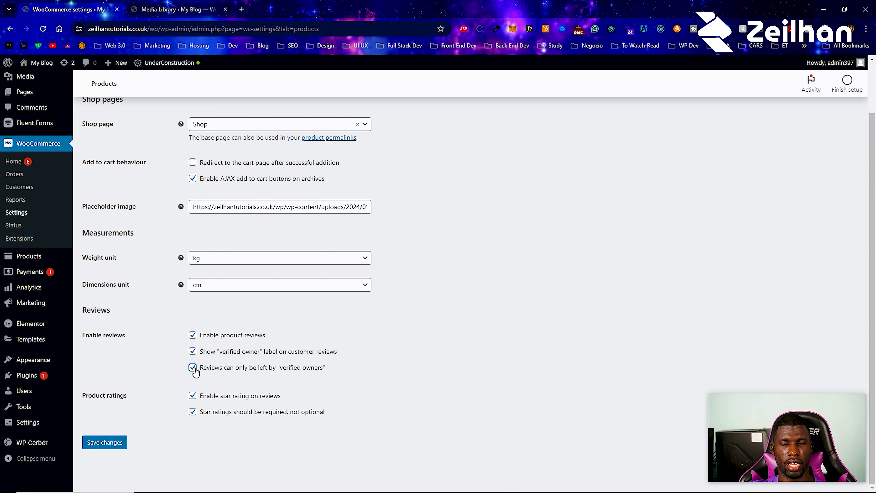
pyautogui.click(193, 368)
pyautogui.click(193, 368)
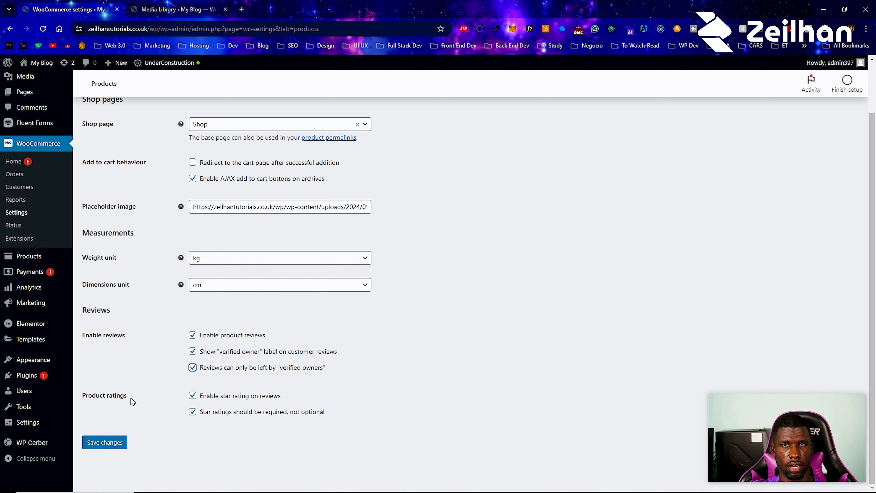
pyautogui.scroll(2, 131, 398)
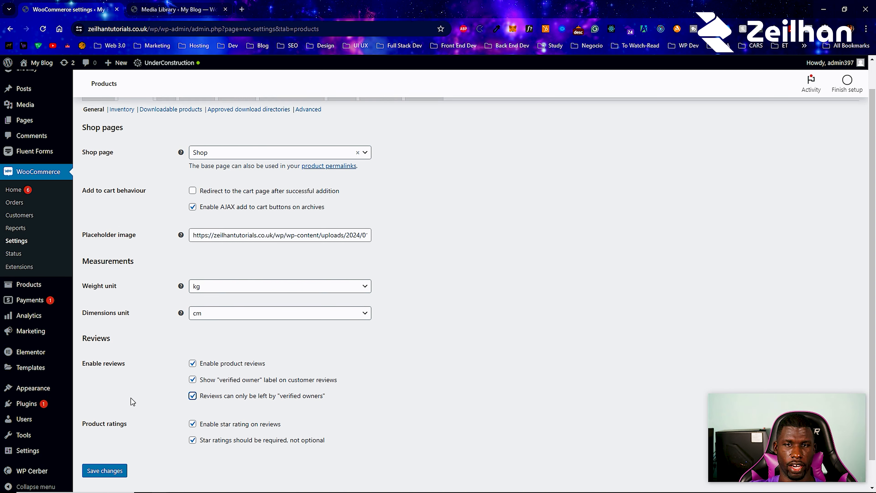
pyautogui.scroll(-2, 131, 398)
pyautogui.click(117, 446)
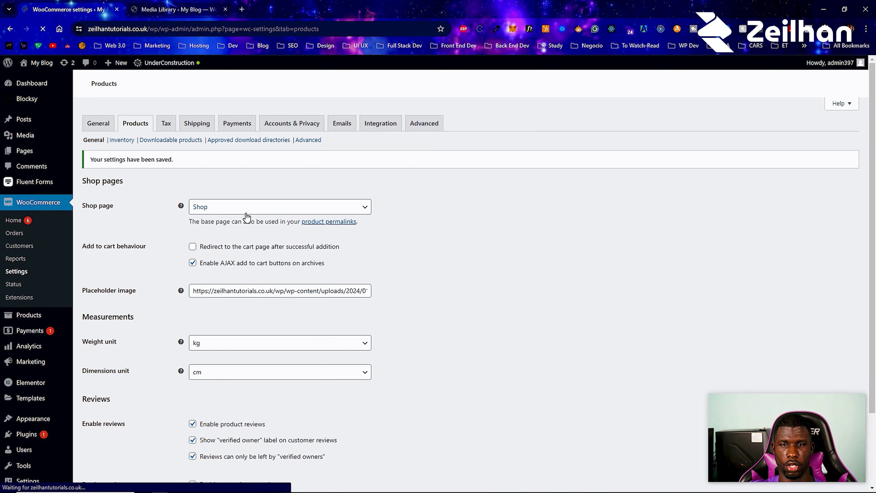
# - Open the Inventory section of the Products settings
pyautogui.click(129, 141)
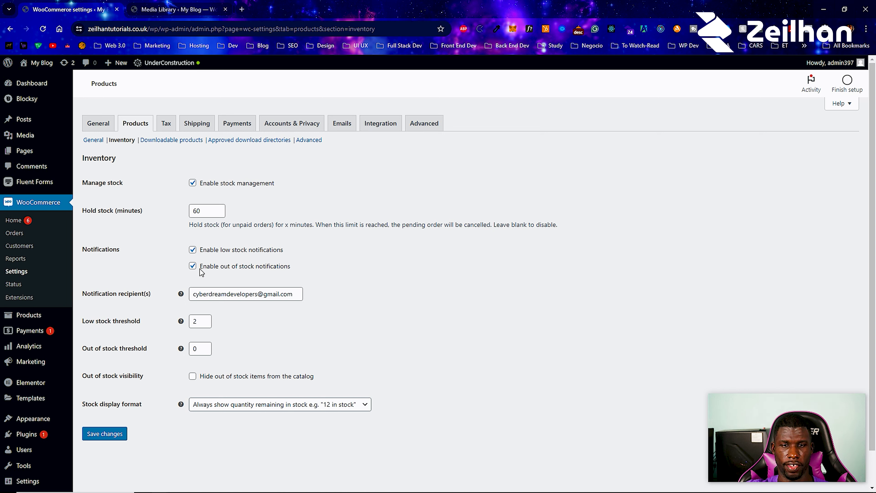
# - Append another e-mail address to the notification recipients and set low stock threshold to 5
pyautogui.click(291, 296)
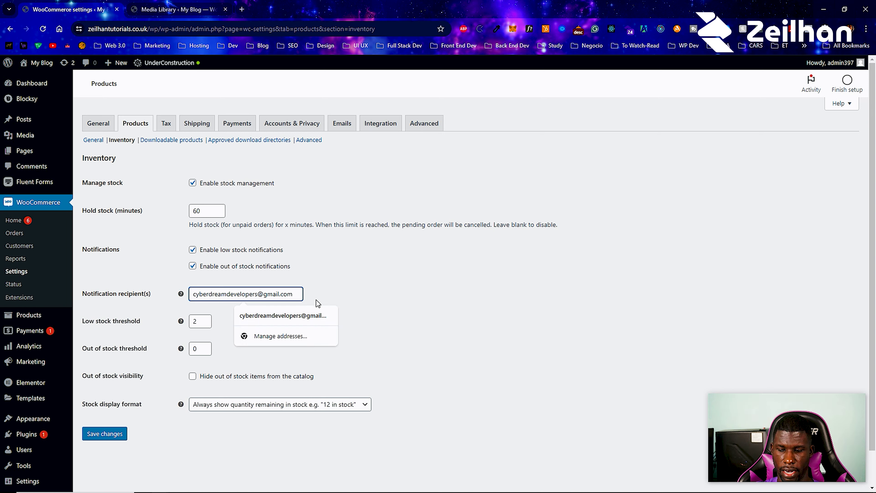
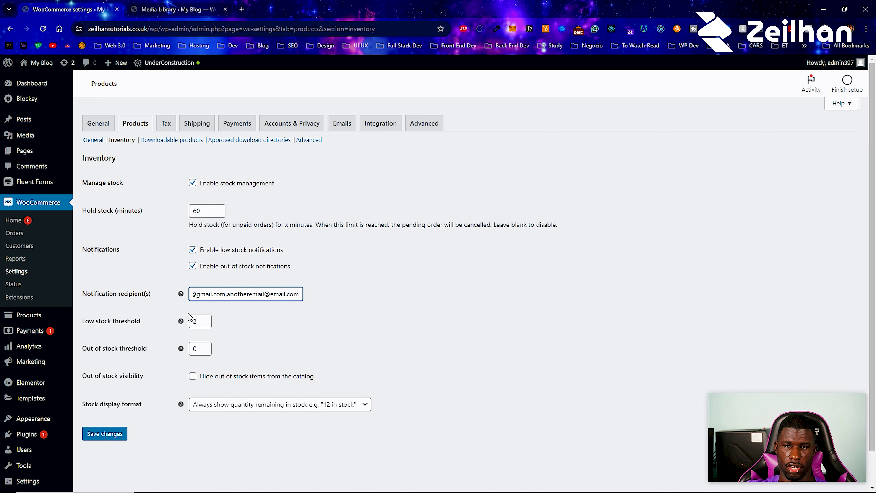
pyautogui.click(205, 318)
pyautogui.click(204, 318)
pyautogui.click(205, 318)
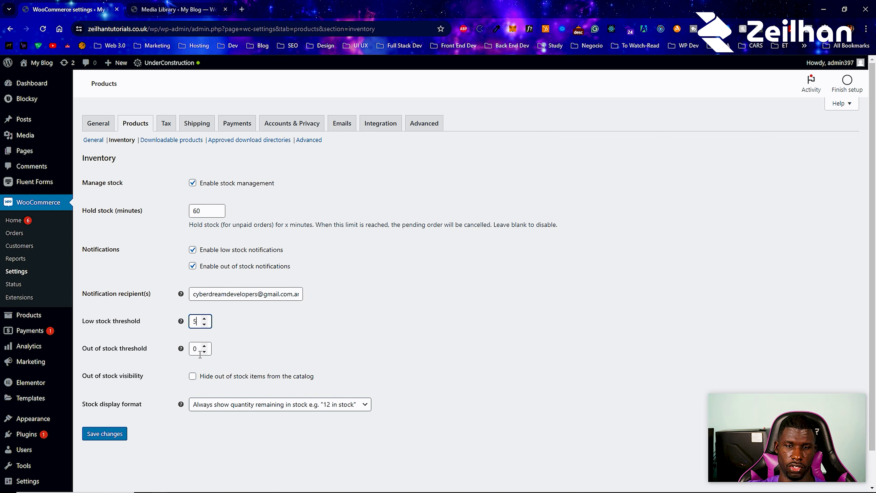
# - Keep the out-of-stock threshold at 0, save inventory settings, and open Downloadable products
pyautogui.click(204, 346)
pyautogui.click(204, 346)
pyautogui.click(204, 346)
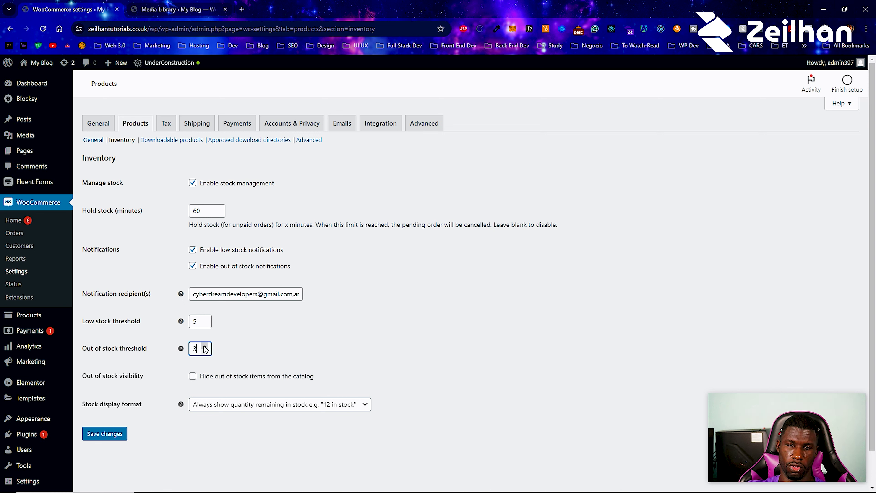
pyautogui.click(204, 351)
pyautogui.click(204, 351)
pyautogui.click(205, 352)
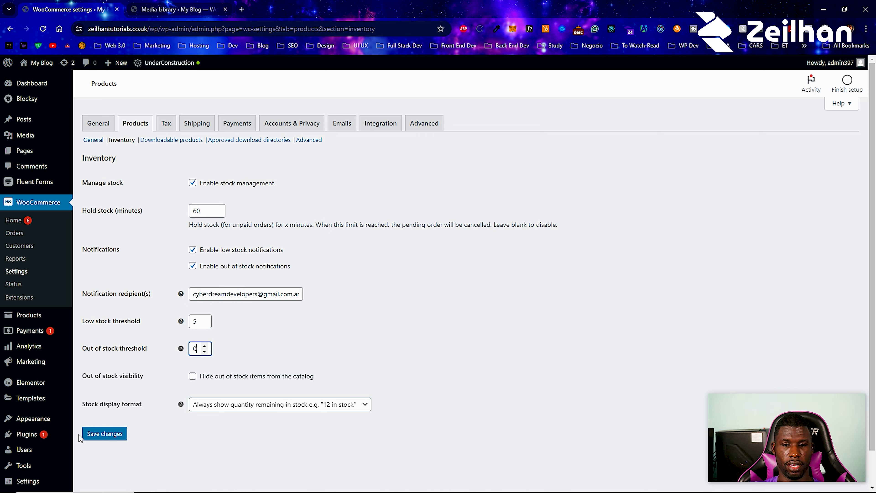
pyautogui.click(91, 435)
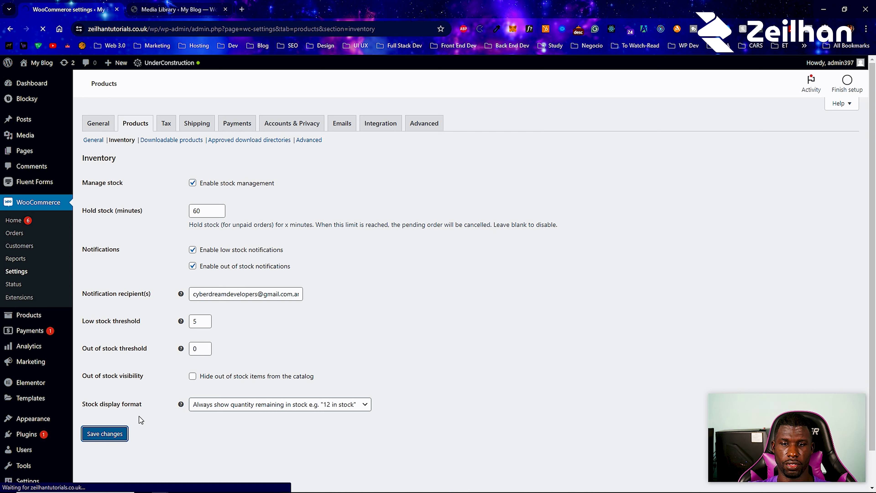
pyautogui.click(173, 141)
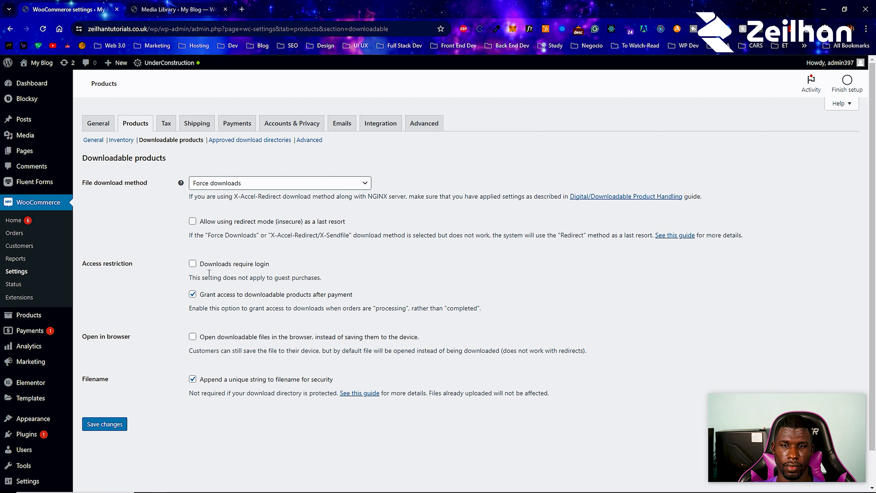
# - Require login for downloads, save the settings, and bring up the approved download directories list
pyautogui.click(195, 265)
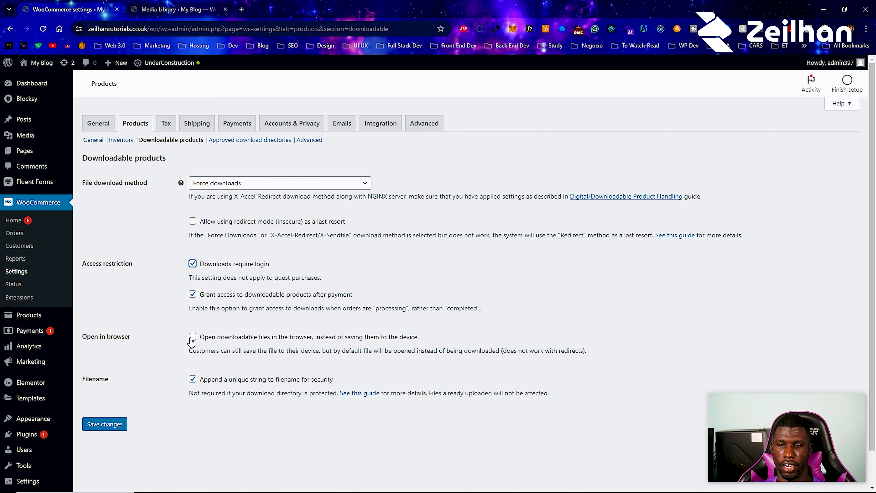
pyautogui.click(120, 431)
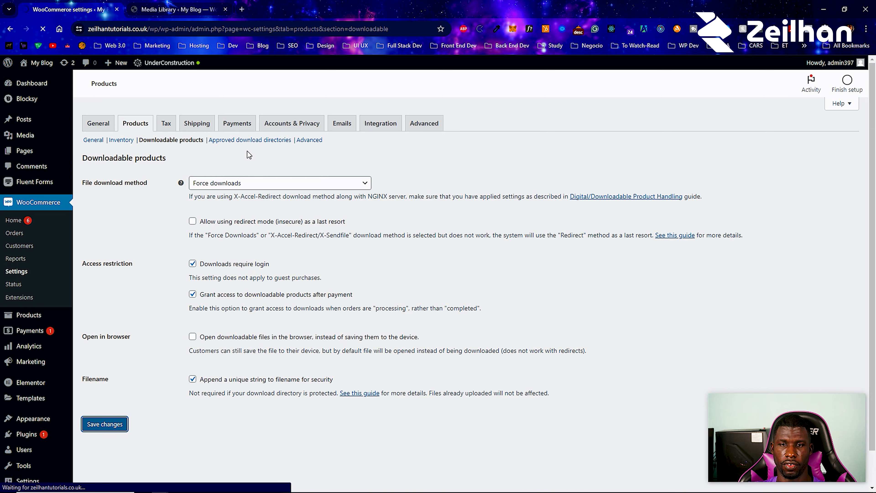
pyautogui.click(222, 143)
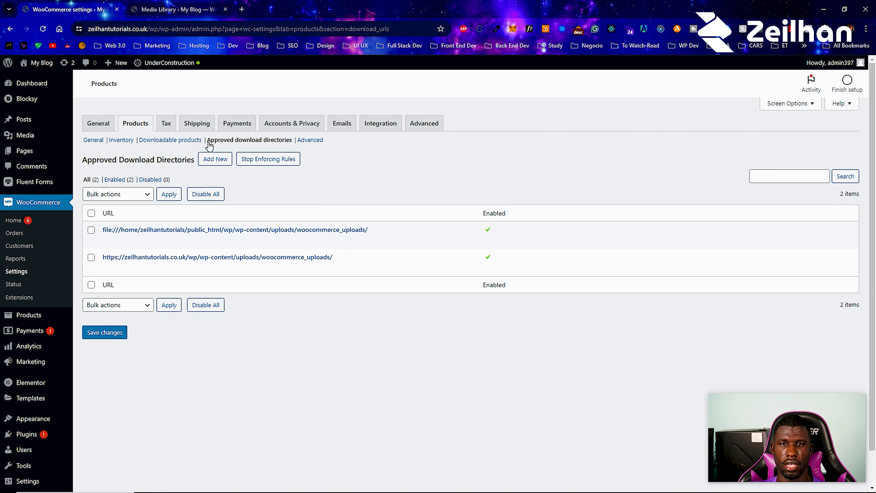
# - Return to Downloadable products settings and copy the file download method explanation text
pyautogui.click(182, 140)
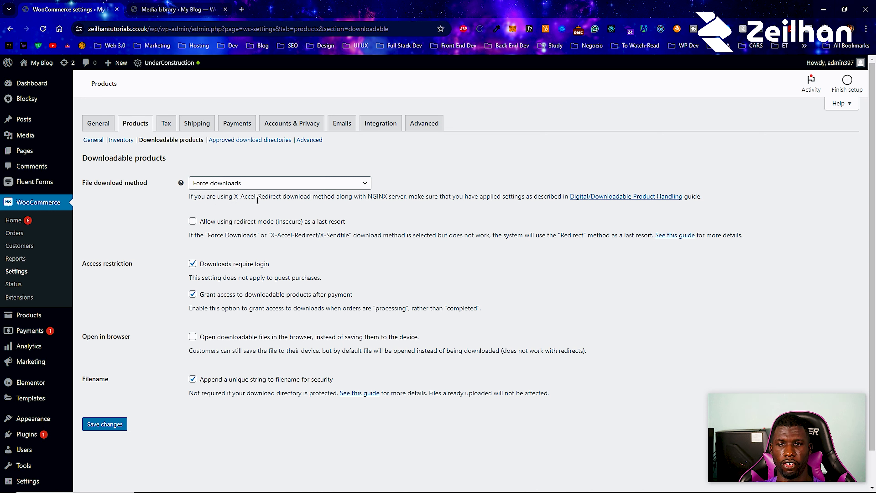
pyautogui.tripleClick(208, 197)
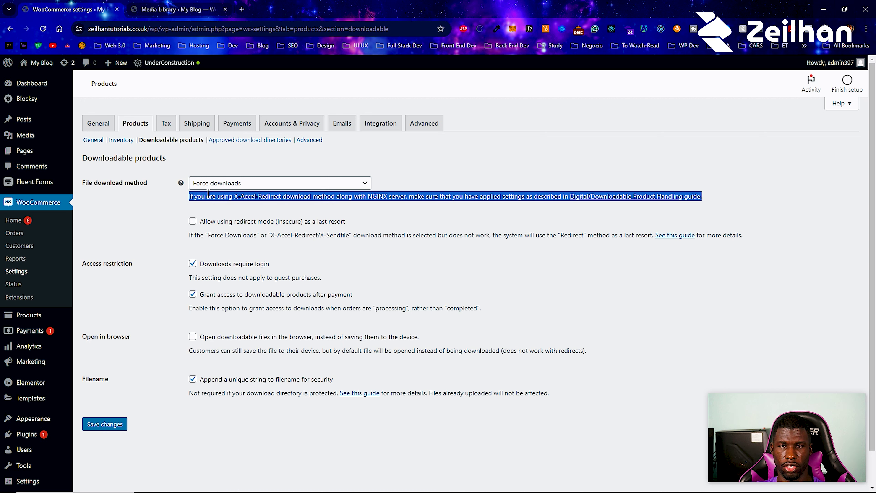
pyautogui.rightClick(209, 194)
pyautogui.click(249, 202)
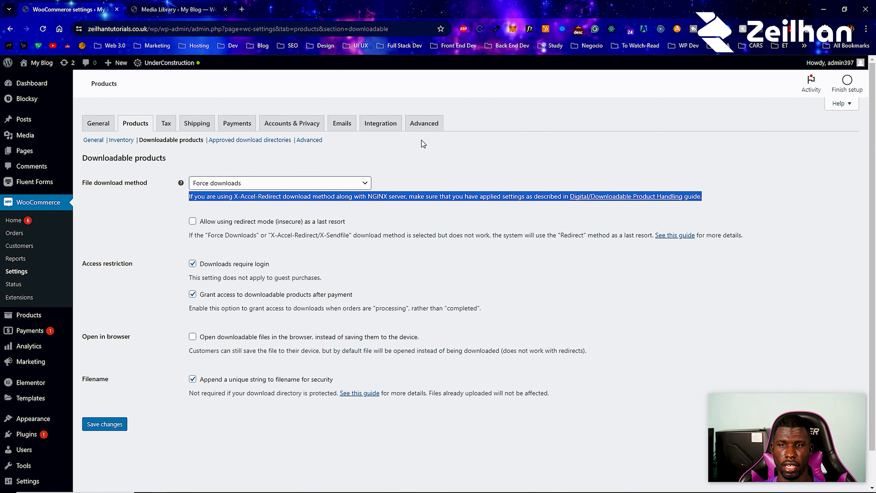
pyautogui.click(423, 147)
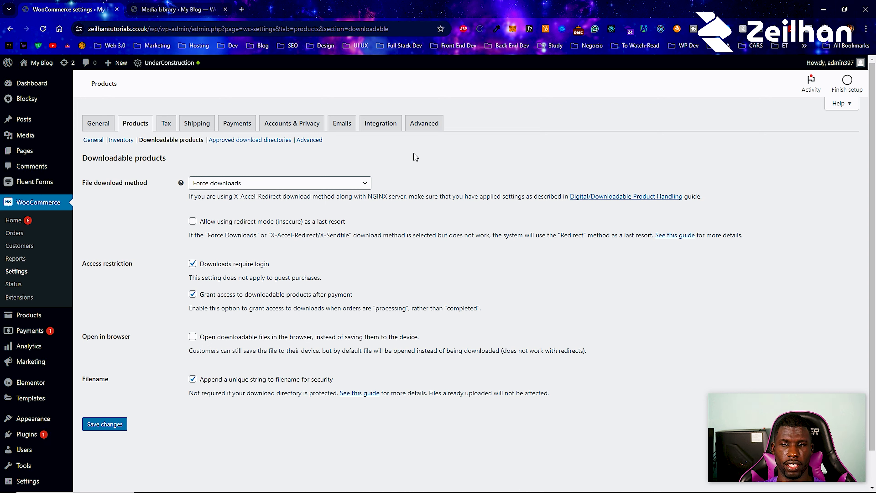
# - Keep Force downloads as the method, check approved directories, and go to Advanced product settings
pyautogui.click(322, 184)
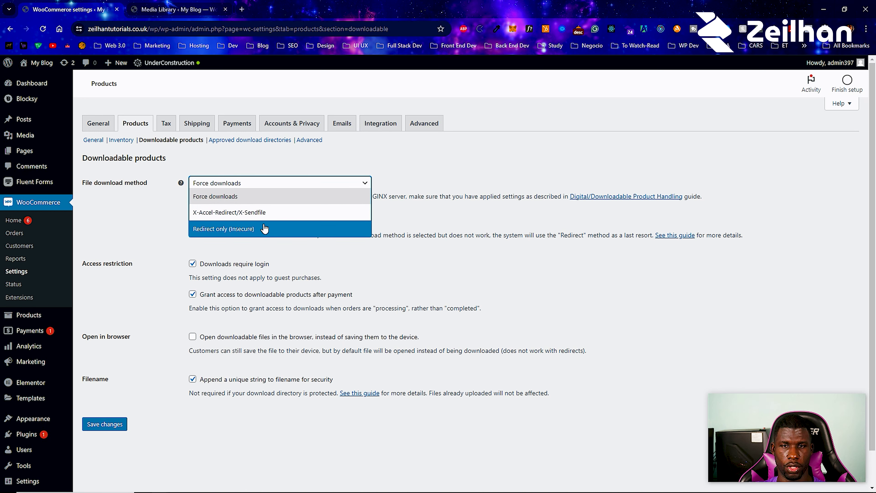
pyautogui.click(453, 224)
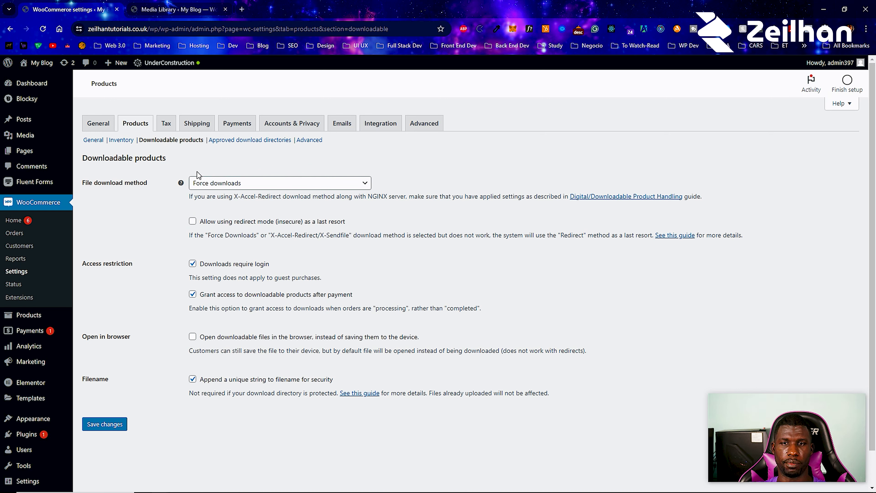
pyautogui.click(265, 144)
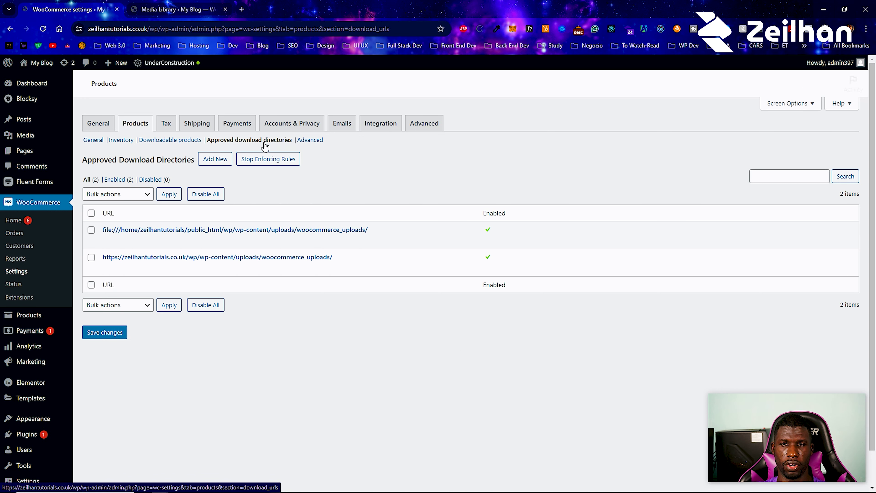
pyautogui.click(314, 145)
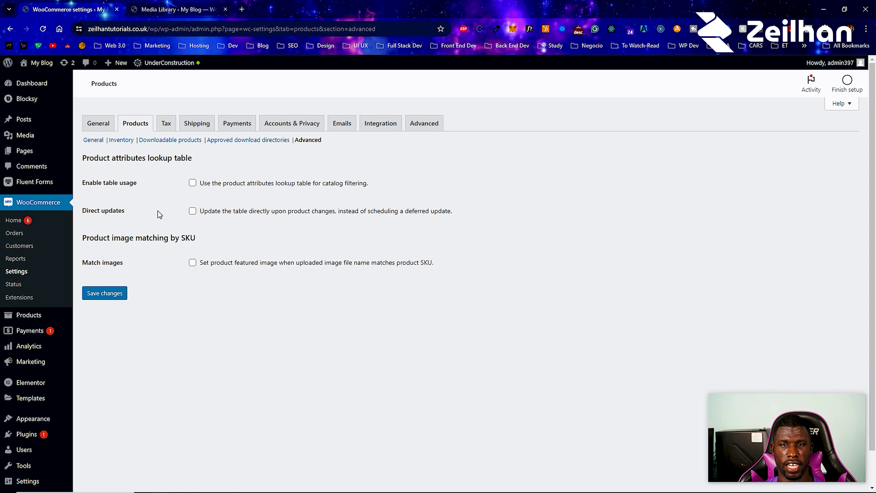
# - Show WooCommerce's Tax options, currently exclusive of tax and based on shipping address
pyautogui.click(165, 125)
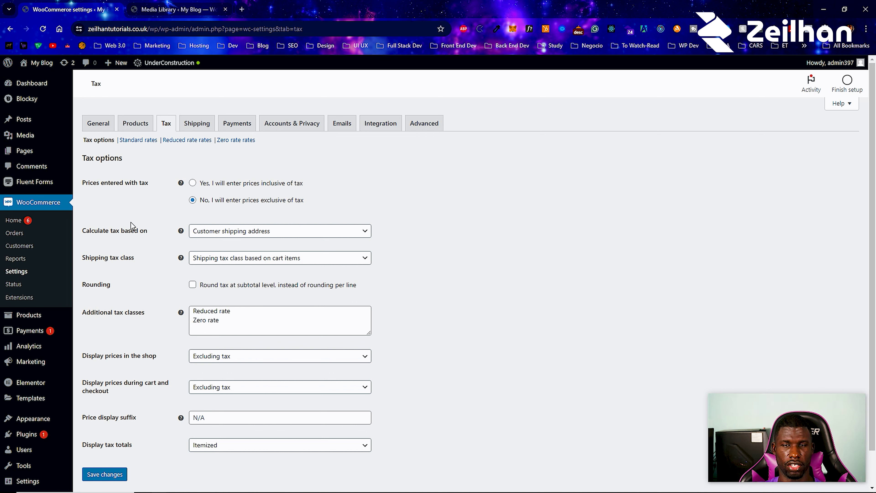
# - Choose 'Yes, I will enter prices inclusive of tax' for product prices
pyautogui.click(193, 184)
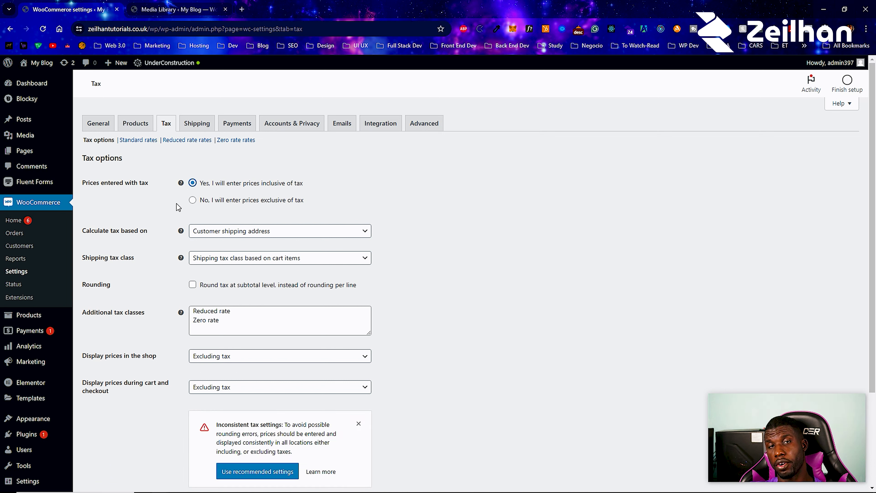
pyautogui.click(193, 200)
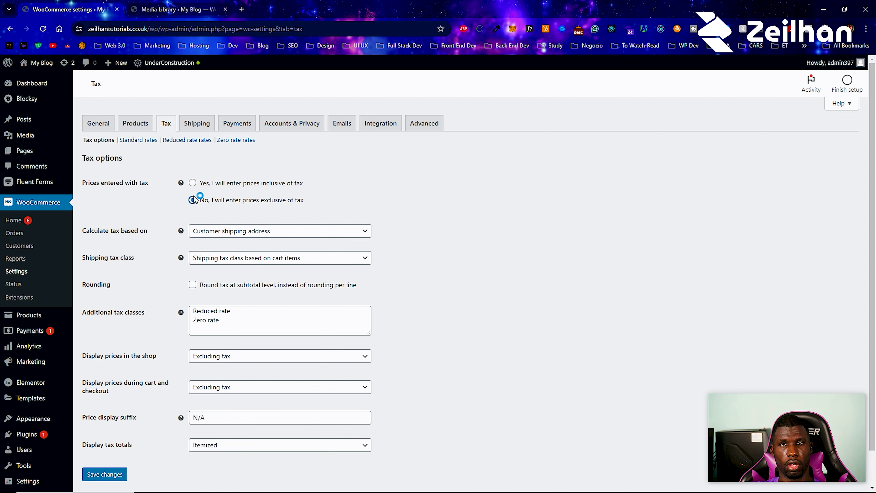
pyautogui.click(193, 183)
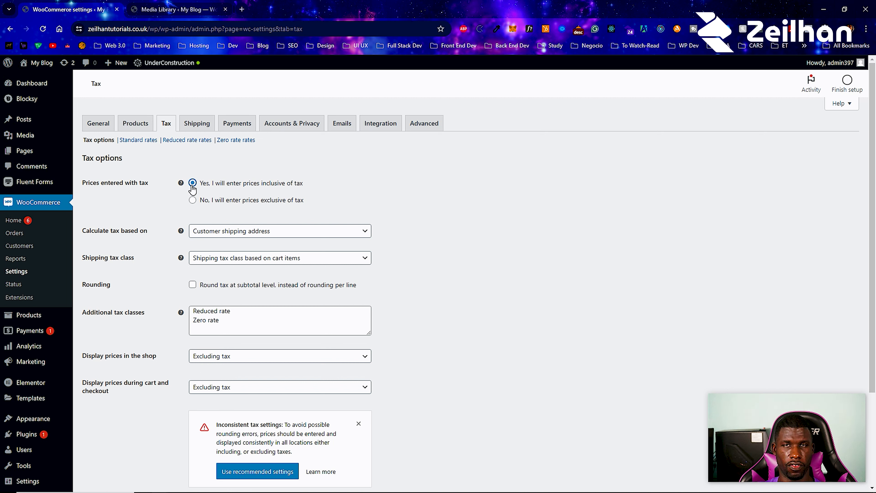
pyautogui.click(192, 202)
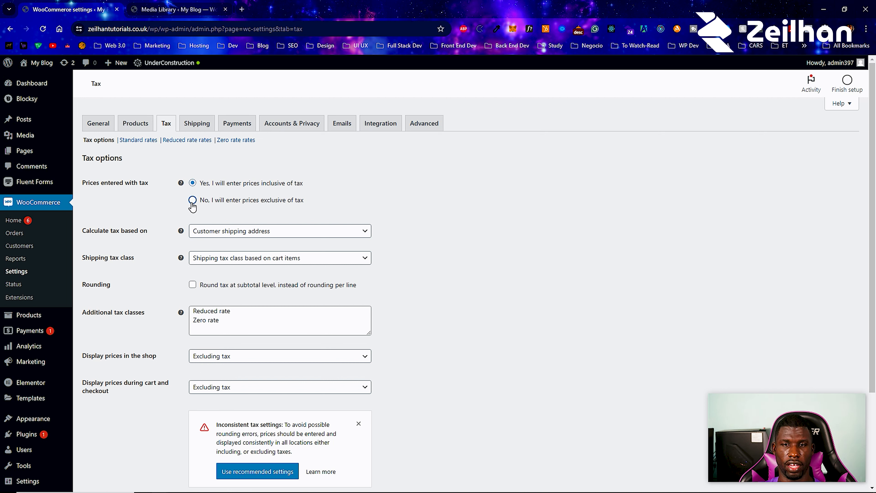
pyautogui.click(193, 183)
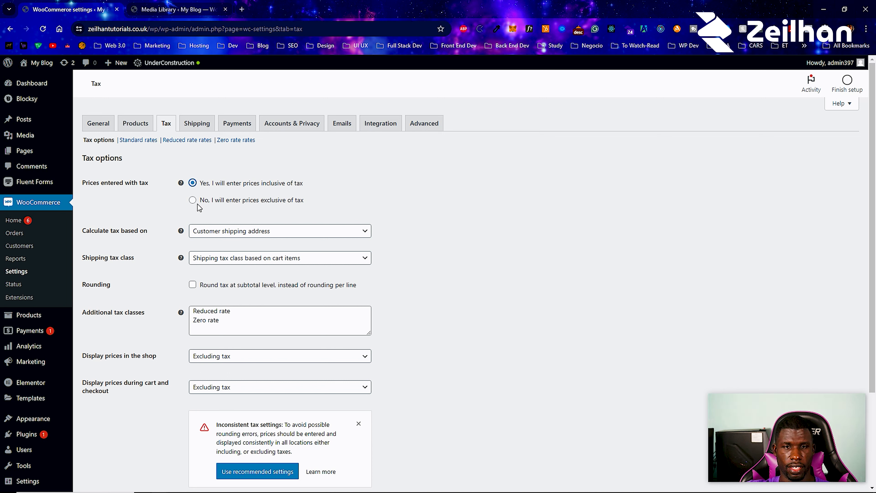
# - Calculate tax from Customer shipping address, keep shipping tax class from cart items, and round at subtotal
pyautogui.click(222, 235)
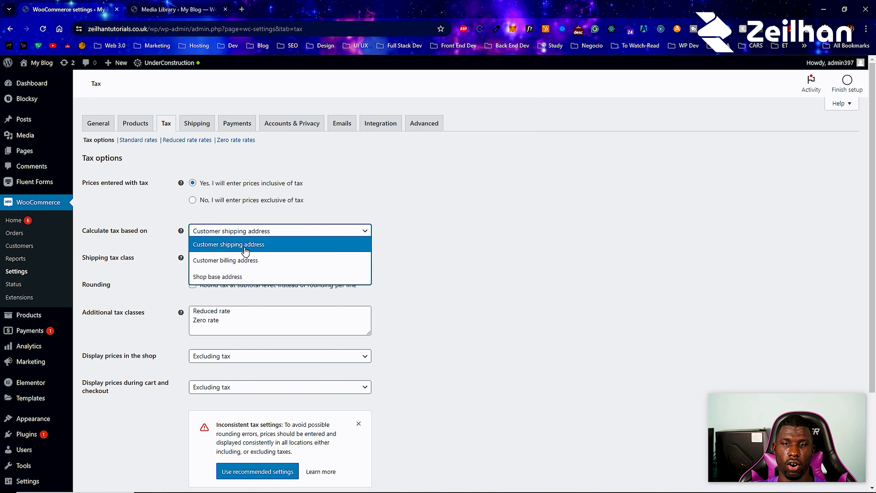
pyautogui.click(251, 275)
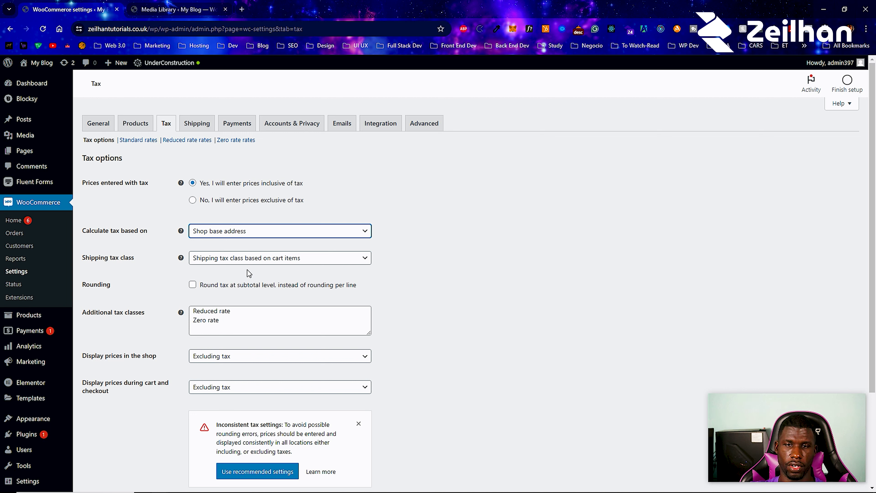
pyautogui.moveTo(590, 491)
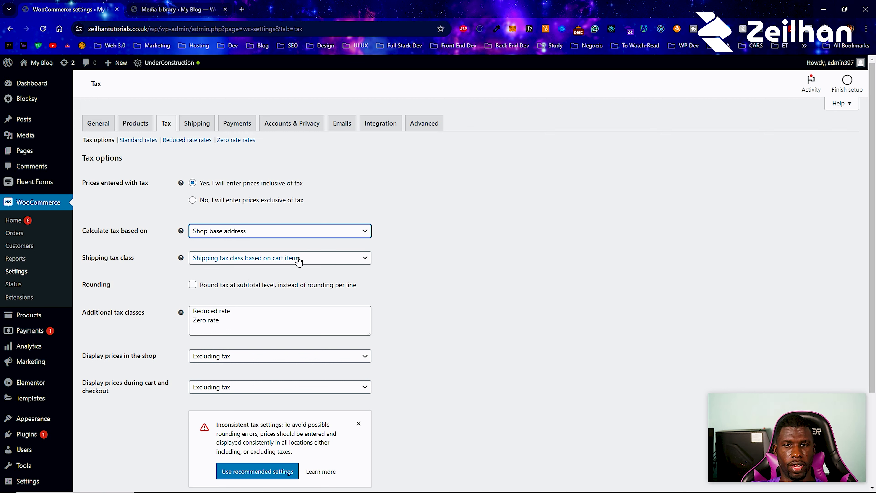
pyautogui.click(279, 237)
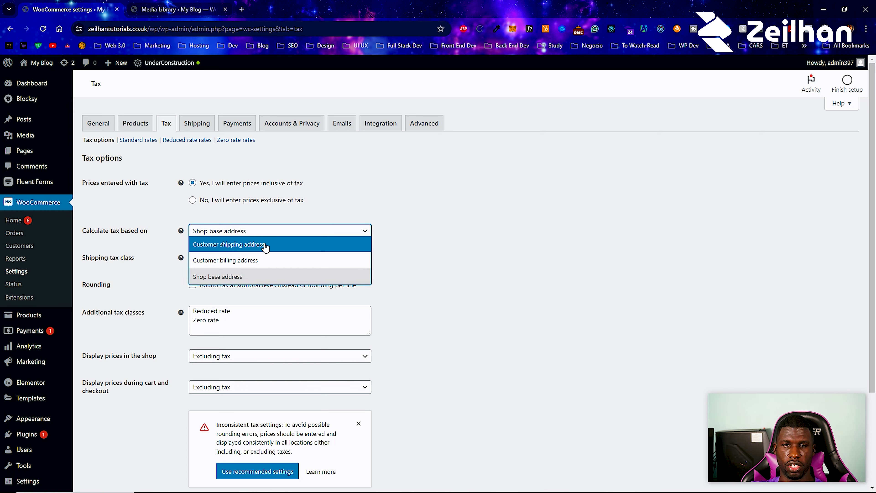
pyautogui.click(265, 245)
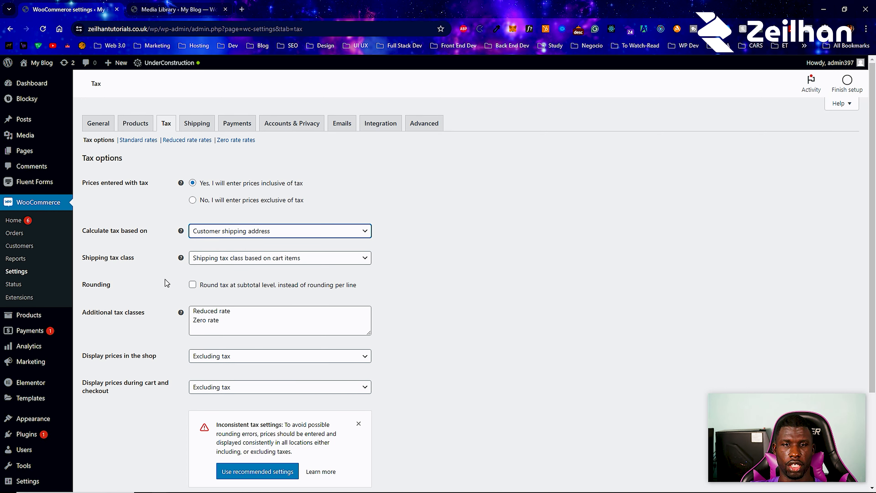
pyautogui.click(252, 264)
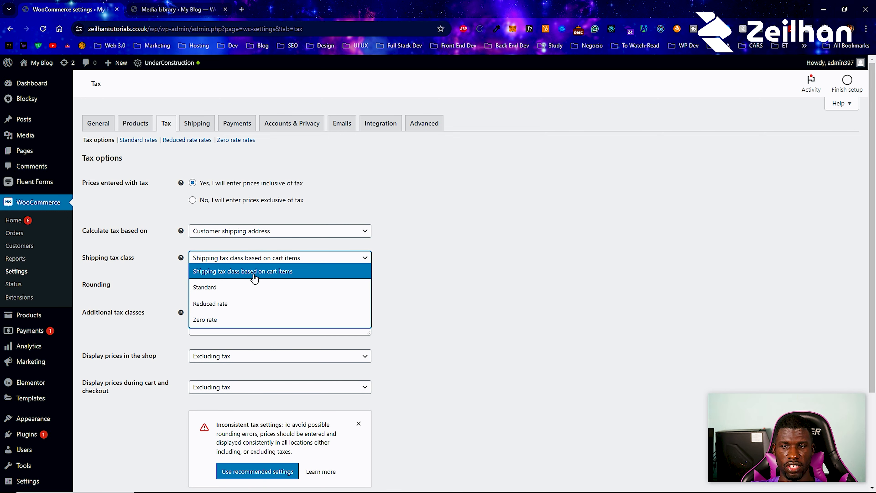
pyautogui.click(455, 276)
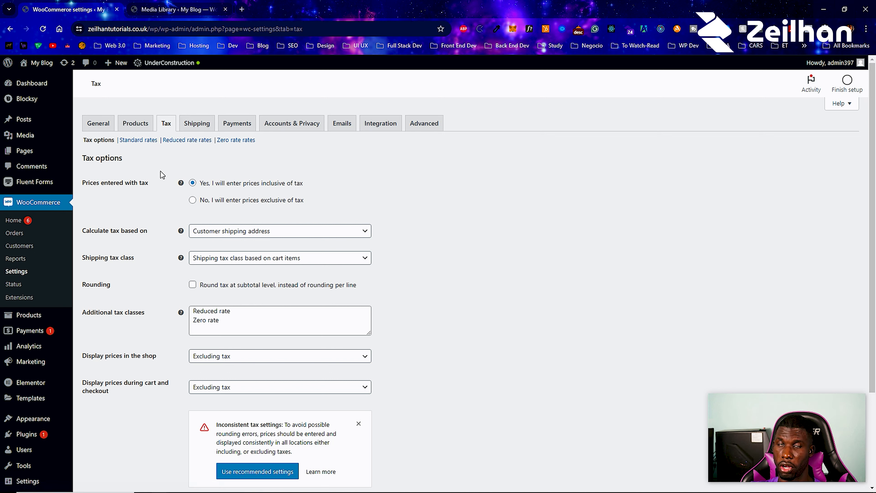
pyautogui.click(193, 285)
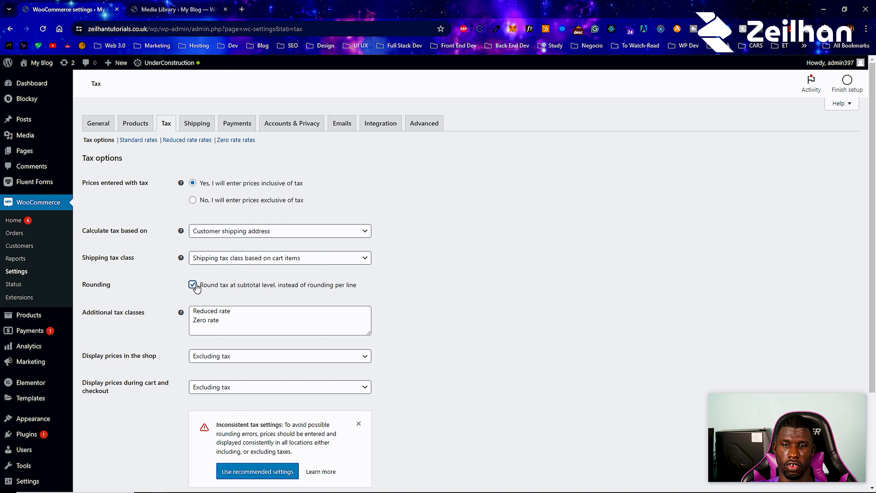
# - Turn off subtotal rounding and add a new line to the additional tax classes list
pyautogui.scroll(-3, 196, 289)
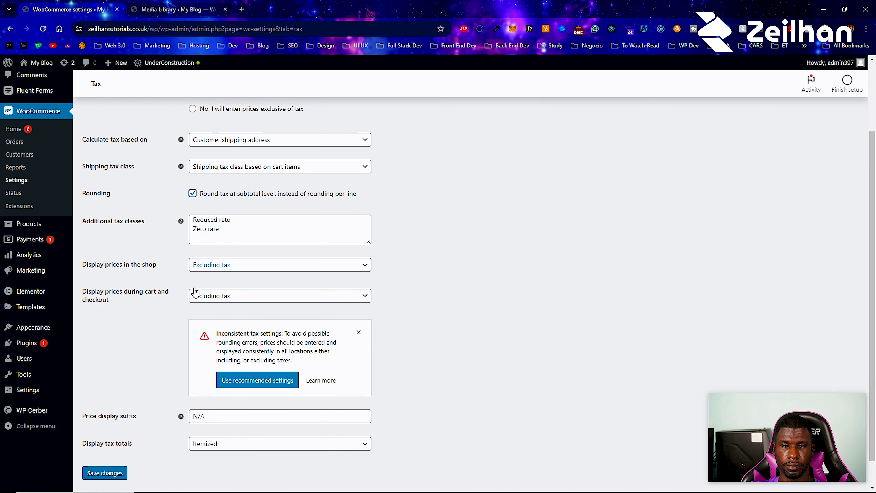
pyautogui.click(194, 196)
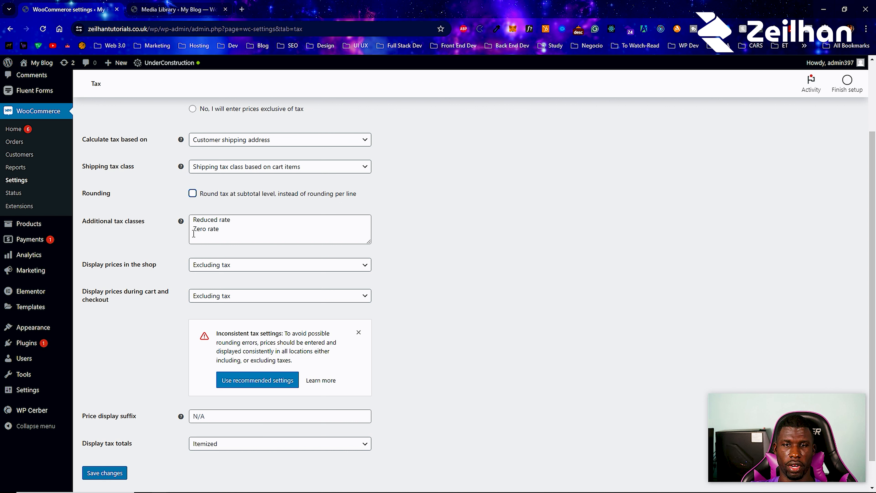
pyautogui.click(228, 227)
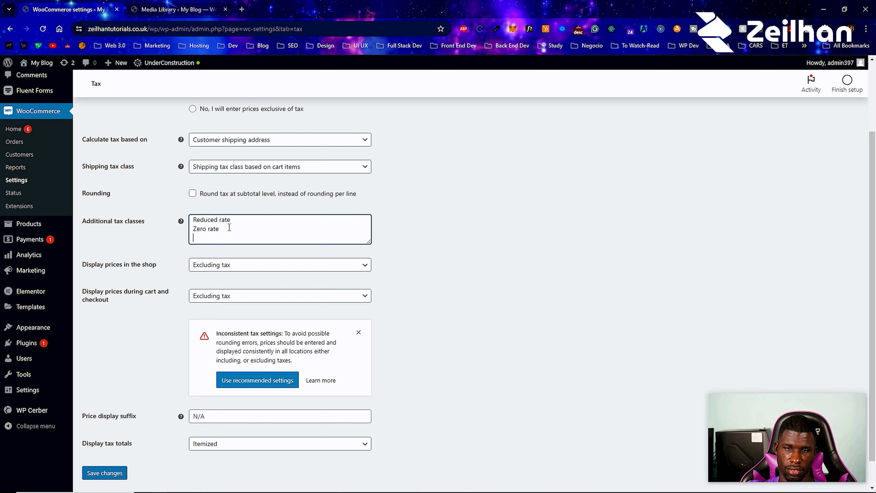
pyautogui.press('Return')
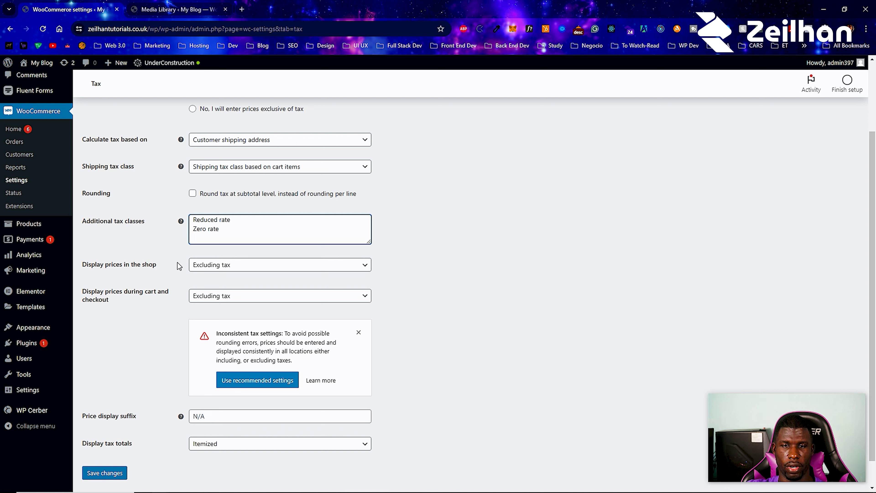
# - Display prices Including tax in the shop and during cart and checkout, then save
pyautogui.click(201, 267)
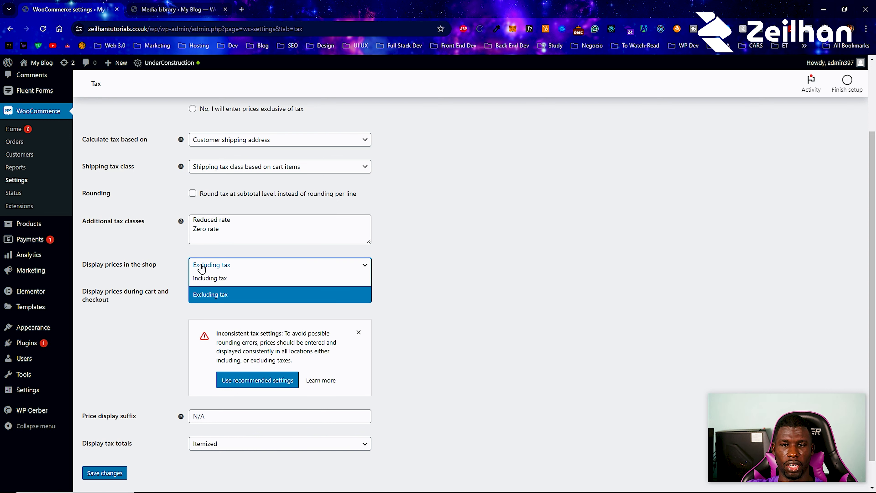
pyautogui.click(207, 278)
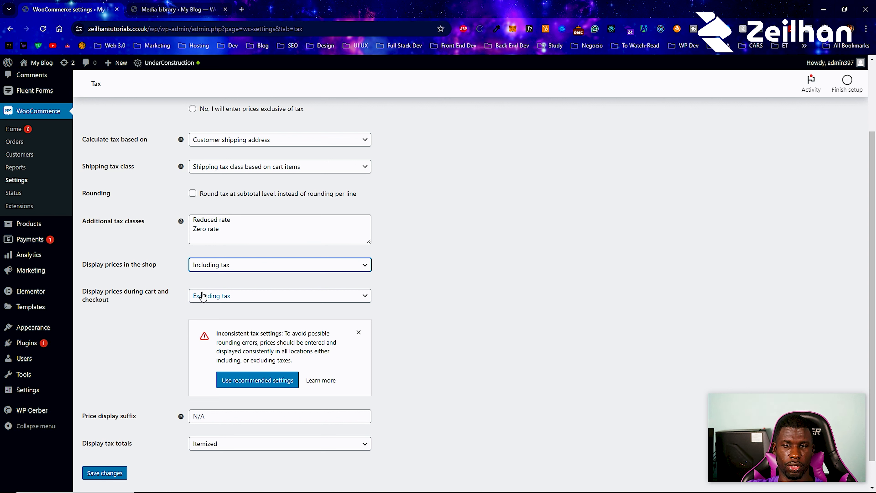
pyautogui.click(207, 266)
pyautogui.click(203, 281)
pyautogui.click(202, 295)
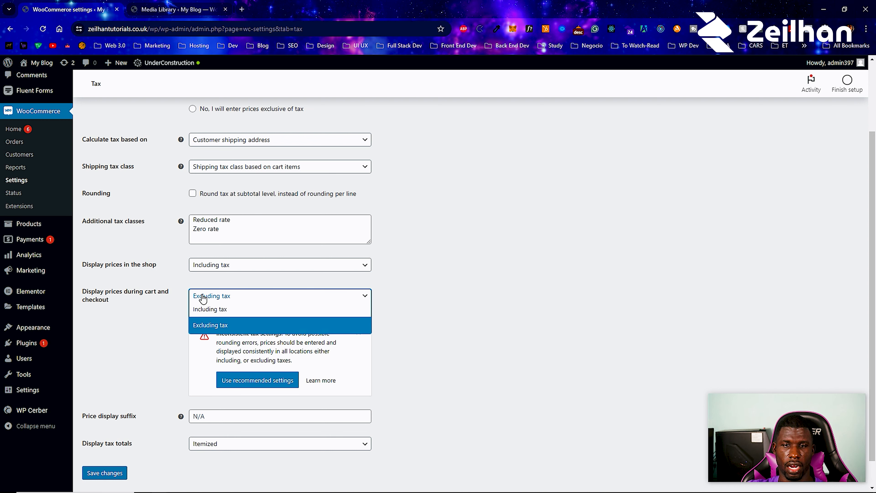
pyautogui.click(203, 314)
pyautogui.click(206, 348)
pyautogui.click(204, 378)
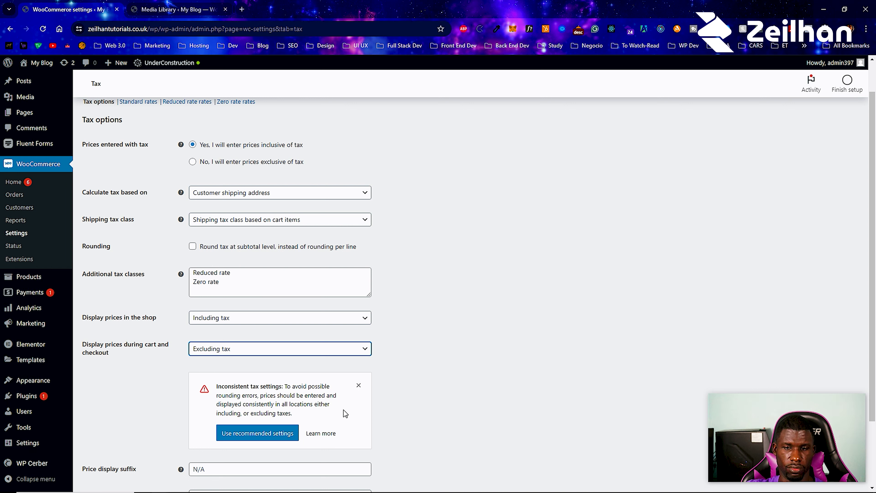
pyautogui.click(207, 348)
pyautogui.click(210, 362)
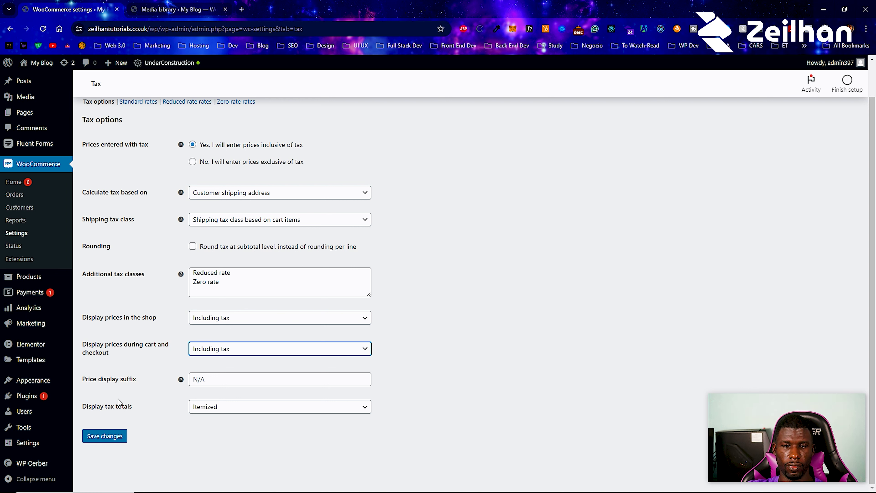
pyautogui.click(123, 435)
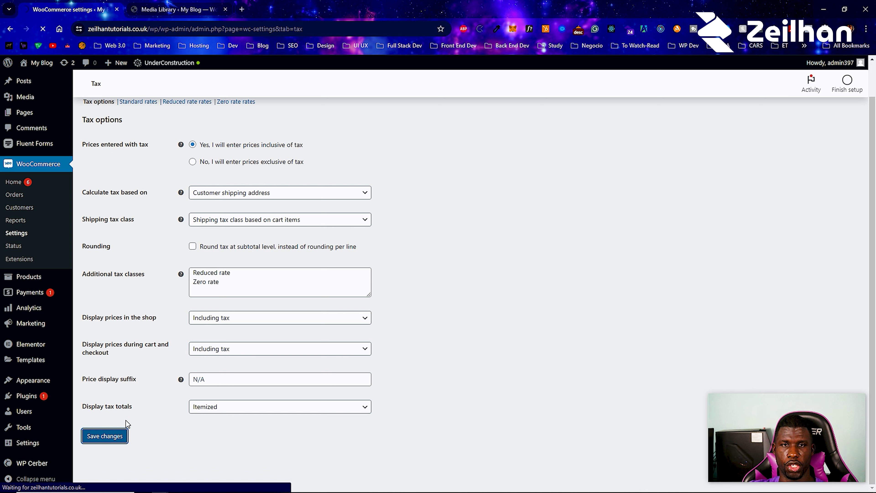
# - Insert a new standard tax rate of 15% and save it
pyautogui.click(145, 140)
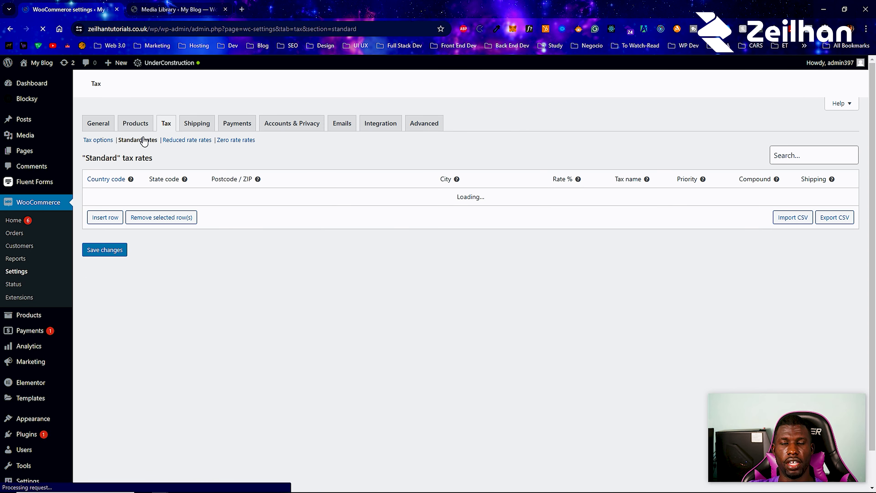
pyautogui.click(108, 218)
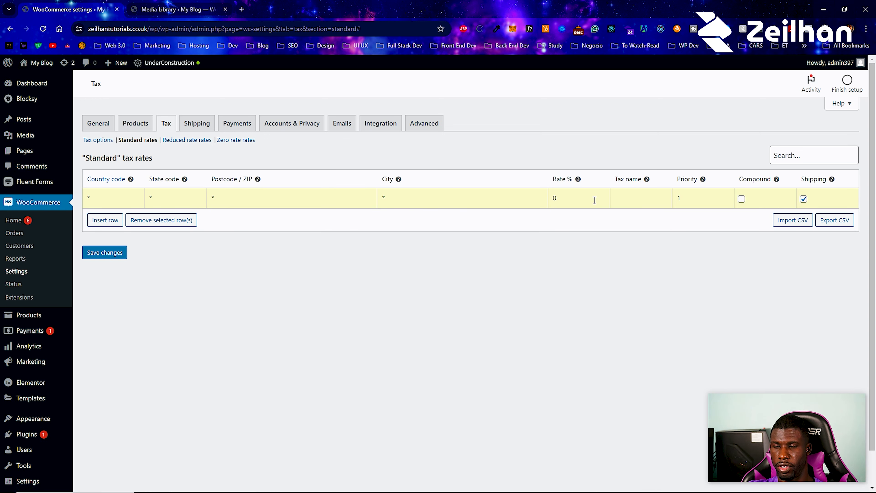
pyautogui.write('15')
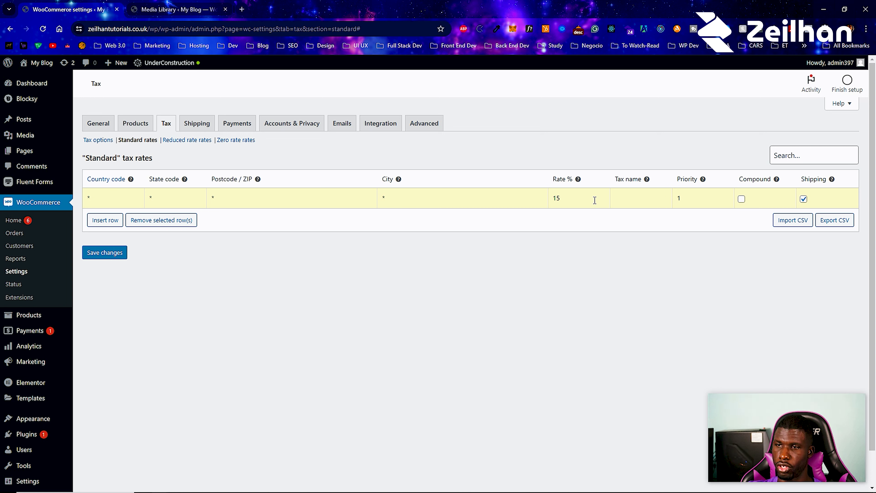
pyautogui.click(113, 252)
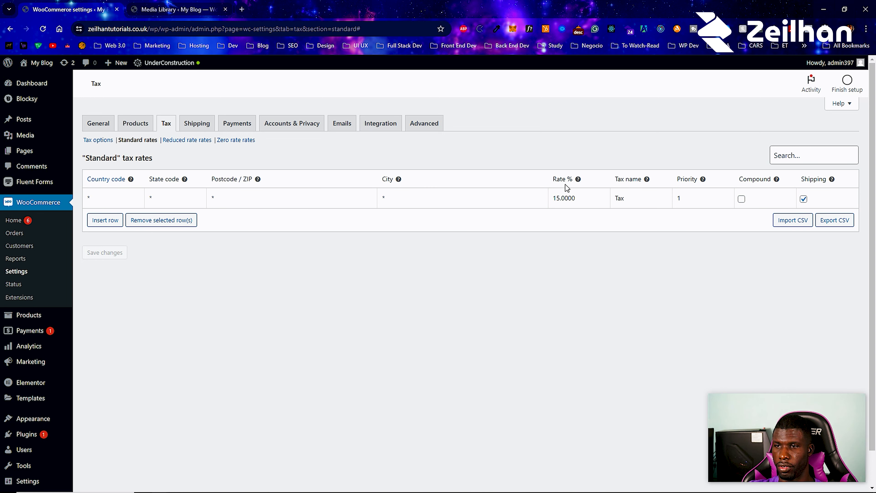
# - Rename the 15% rate's tax name from Tax to GCT and save
pyautogui.click(632, 196)
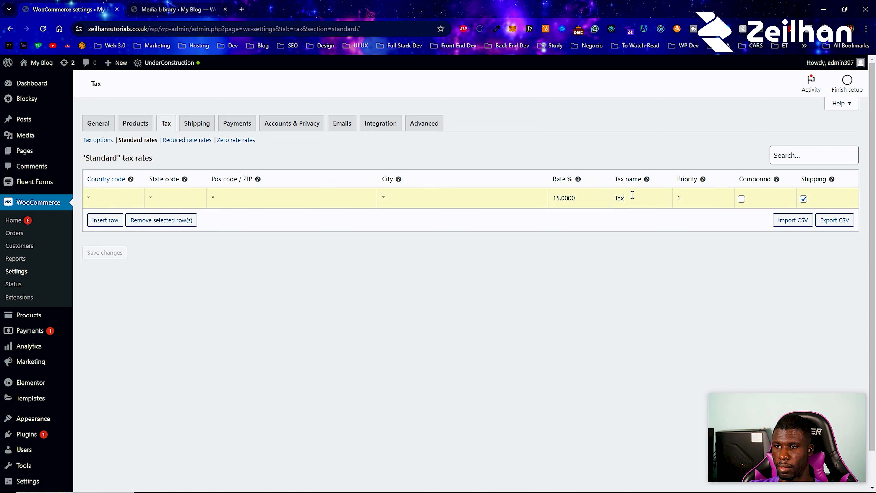
pyautogui.doubleClick(619, 199)
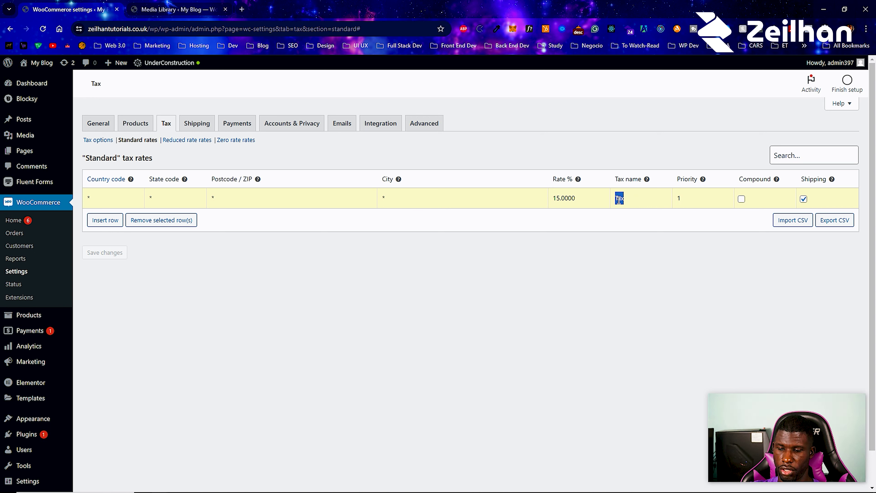
pyautogui.write('GS')
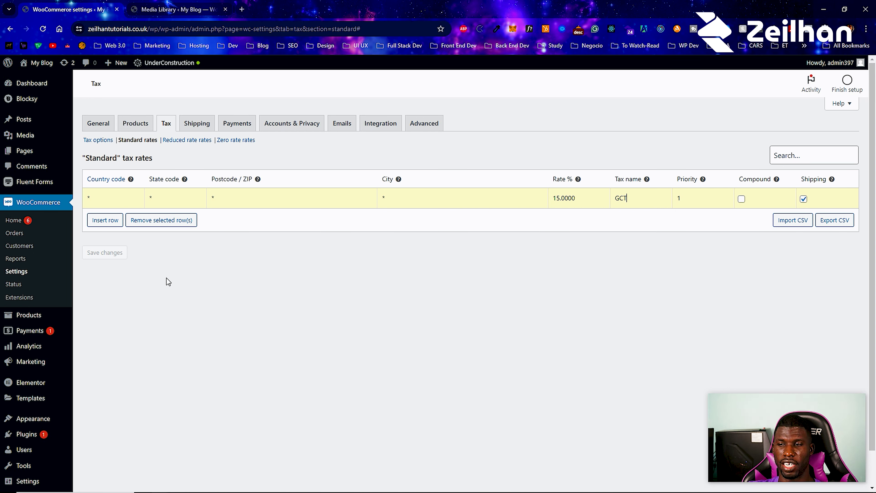
pyautogui.click(122, 258)
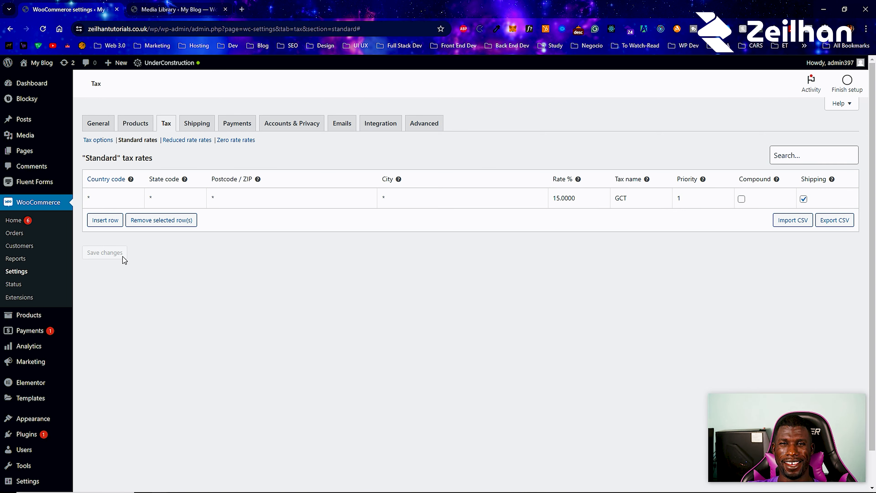
pyautogui.moveTo(137, 178)
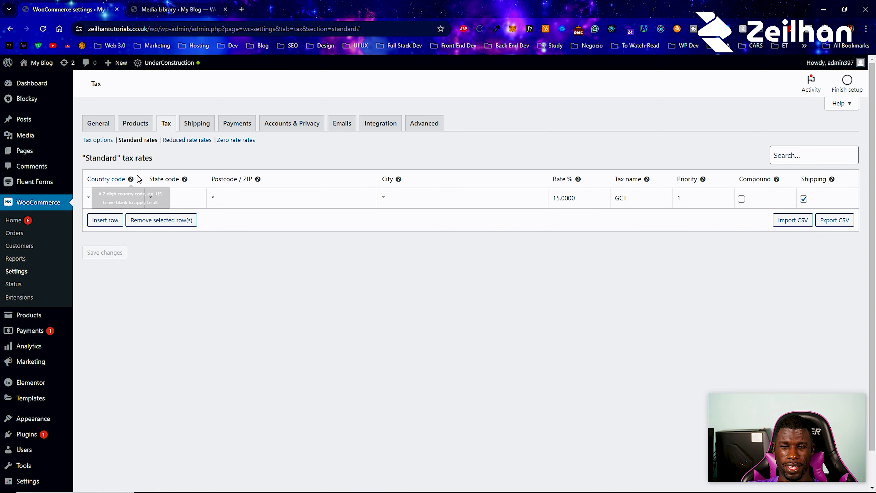
# - Check the Reduced rate and Zero rate tax tables, then go to the empty Shipping zones settings
pyautogui.click(180, 140)
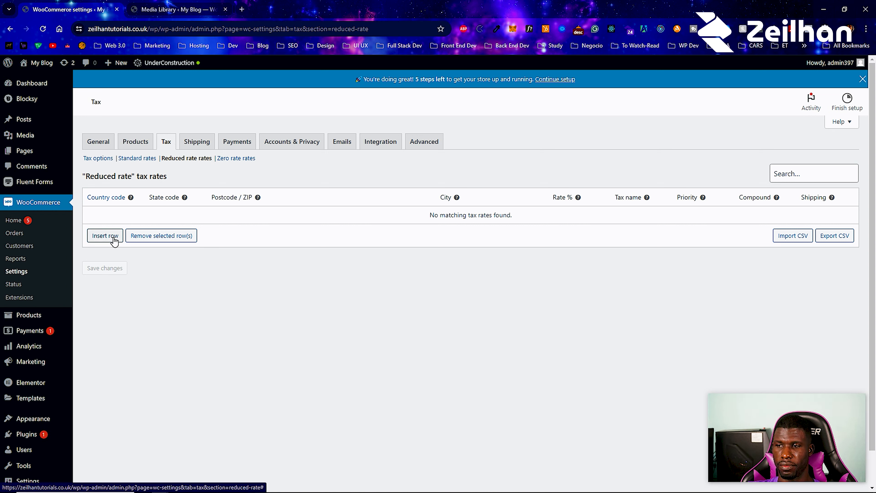
pyautogui.click(238, 160)
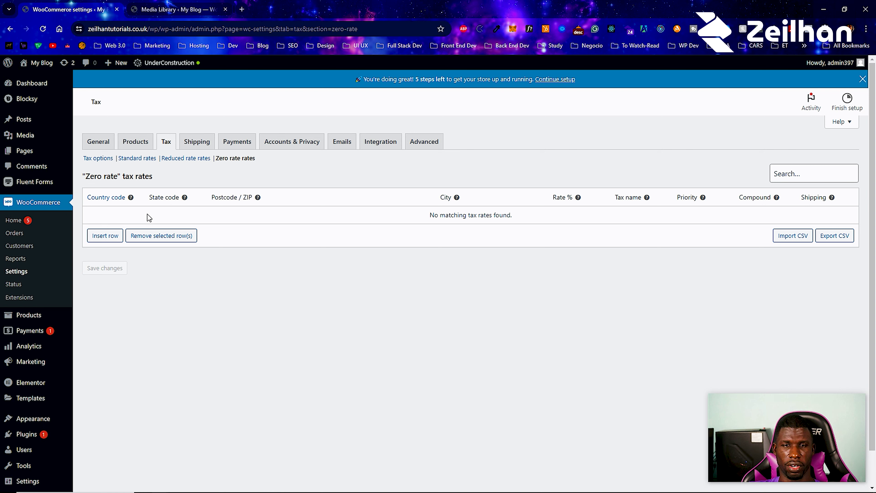
pyautogui.click(210, 147)
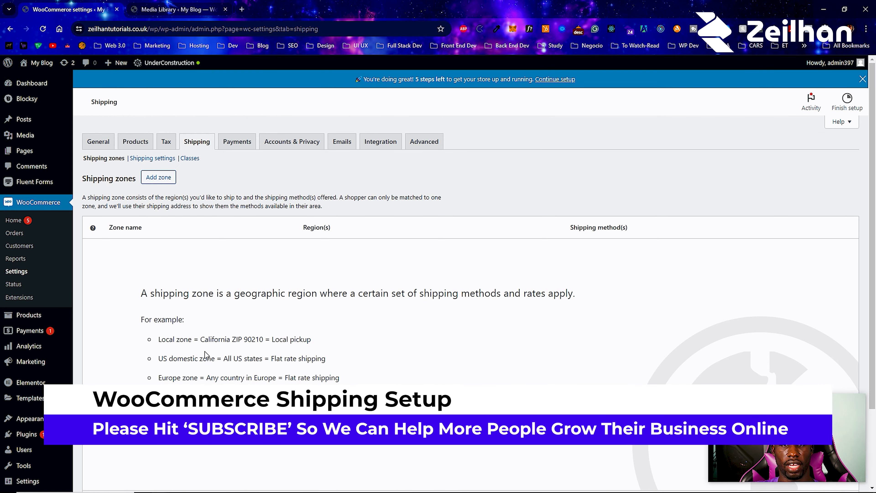
pyautogui.scroll(-1, 189, 345)
pyautogui.scroll(1, 183, 331)
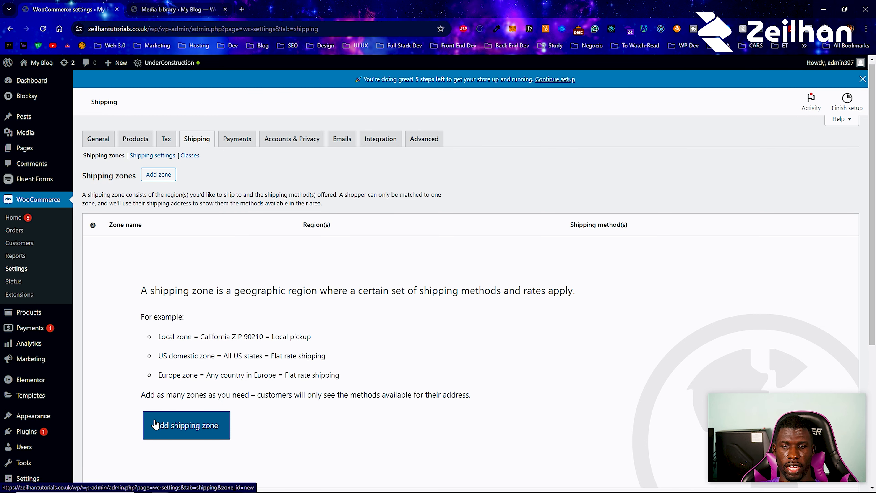
pyautogui.scroll(-1, 158, 421)
# - Add a new shipping zone named 'Local Delivery'
pyautogui.click(167, 400)
pyautogui.write('Loc')
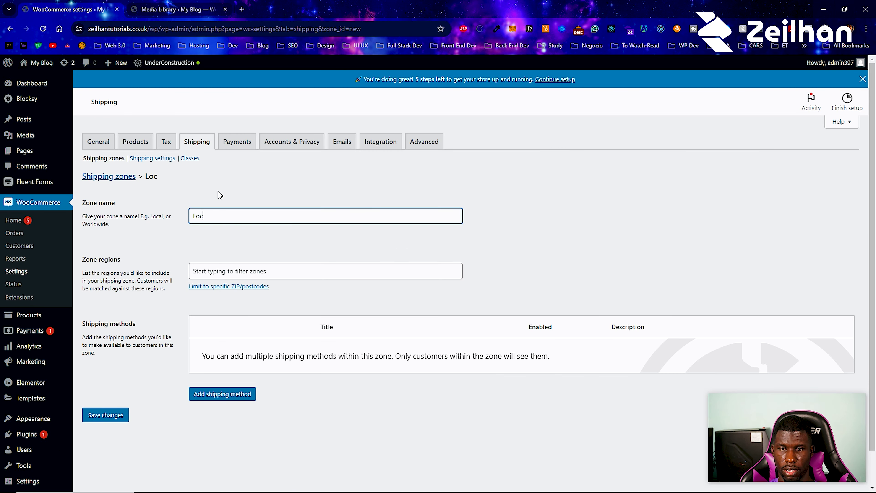
pyautogui.write('al Deliver')
pyautogui.press('BackSpace')
pyautogui.press('BackSpace')
pyautogui.press('BackSpace')
pyautogui.press('BackSpace')
pyautogui.press('BackSpace')
pyautogui.write('livery')
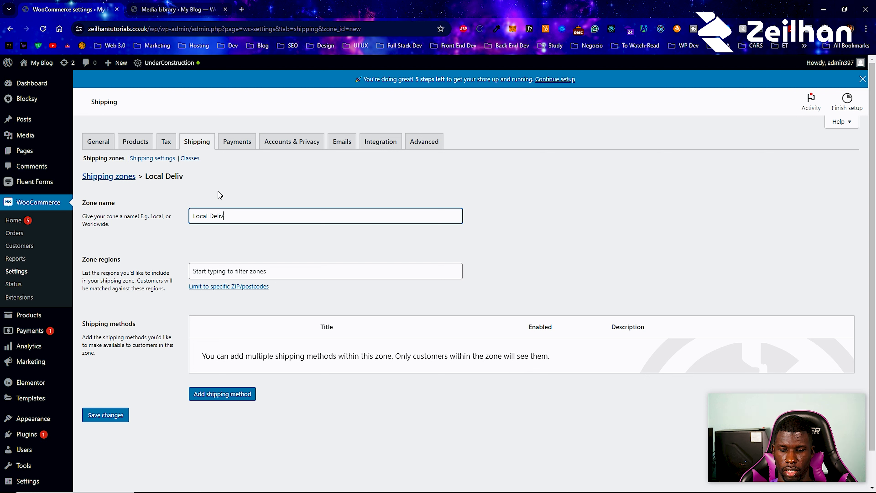
# - Set the zone region to Florida under North America > United States (US)
pyautogui.click(224, 267)
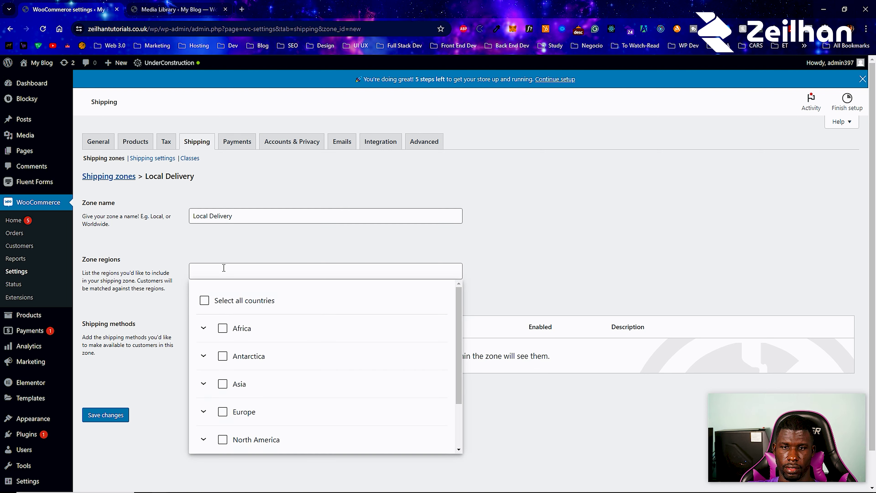
pyautogui.scroll(-1, 223, 345)
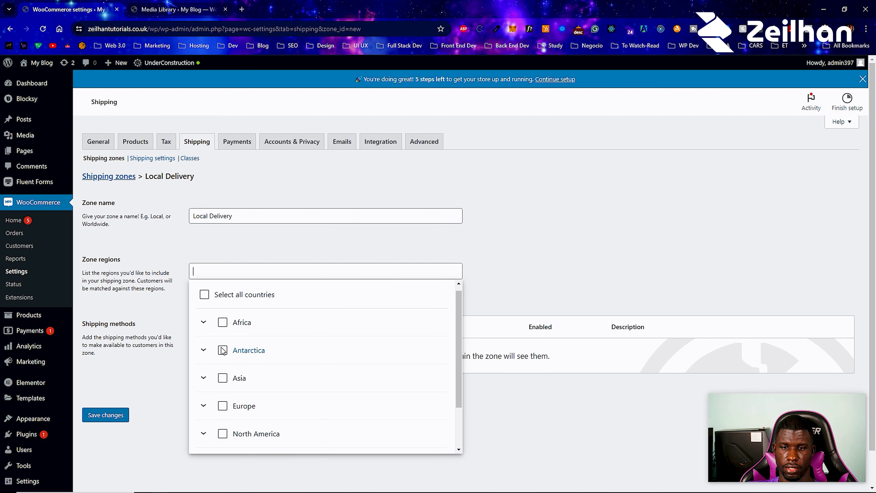
pyautogui.scroll(-2, 222, 351)
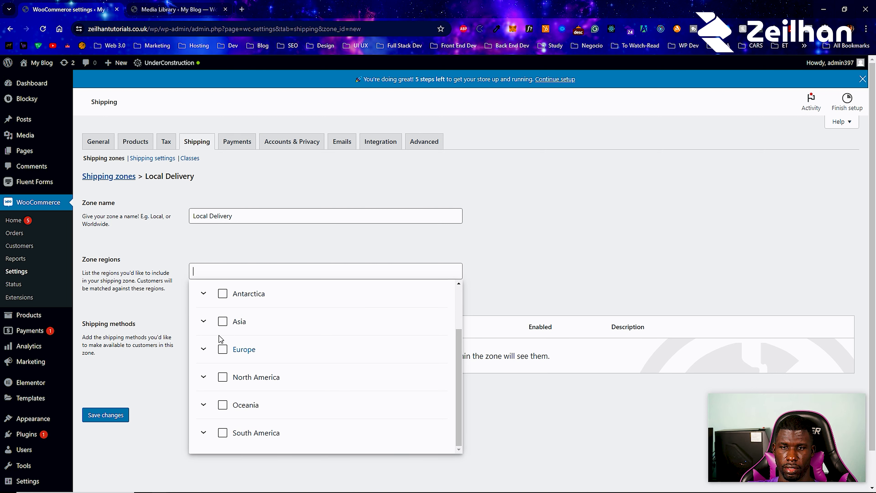
pyautogui.click(204, 377)
pyautogui.scroll(-15, 286, 371)
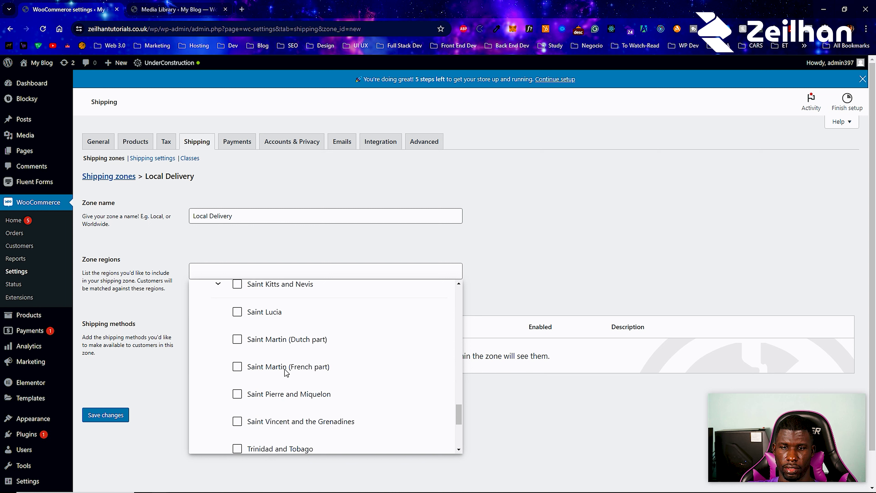
pyautogui.scroll(-5, 286, 372)
pyautogui.scroll(3, 238, 378)
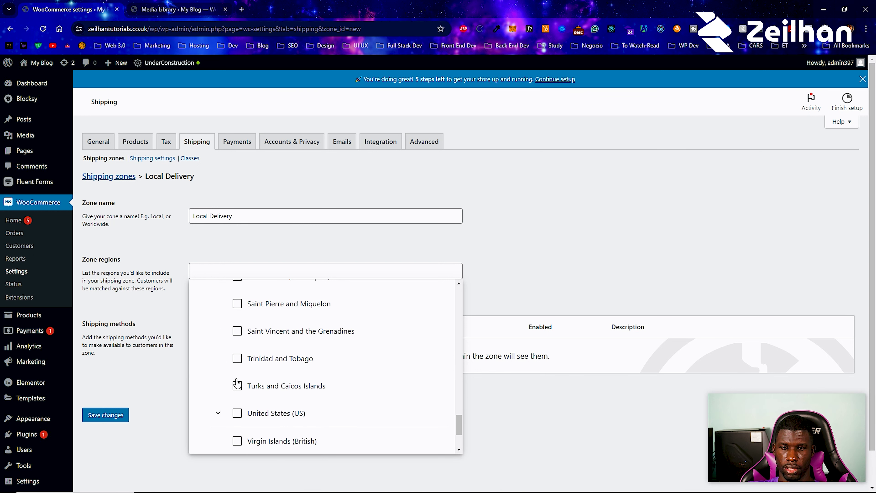
pyautogui.click(218, 412)
pyautogui.scroll(-10, 265, 370)
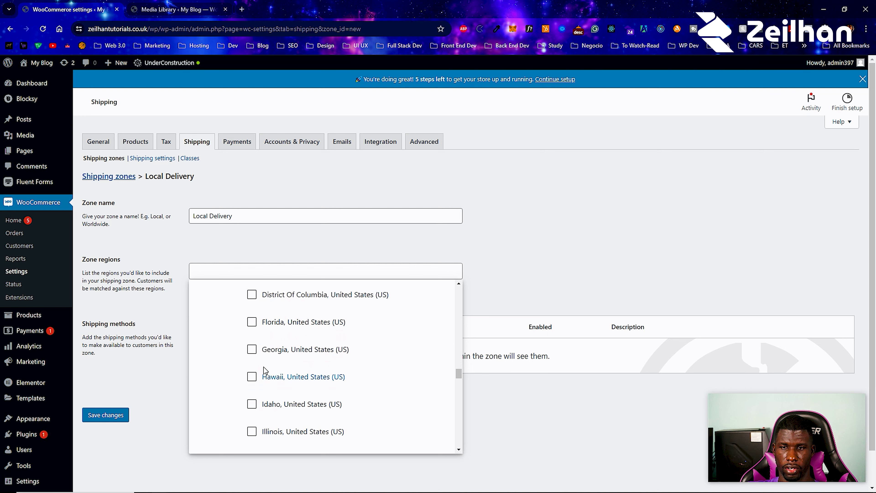
pyautogui.scroll(-7, 265, 370)
pyautogui.scroll(7, 265, 371)
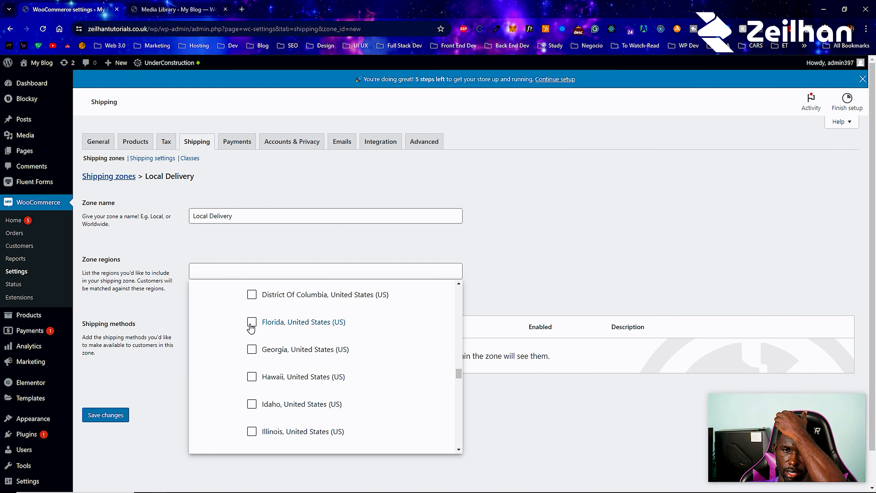
pyautogui.click(252, 322)
pyautogui.click(155, 389)
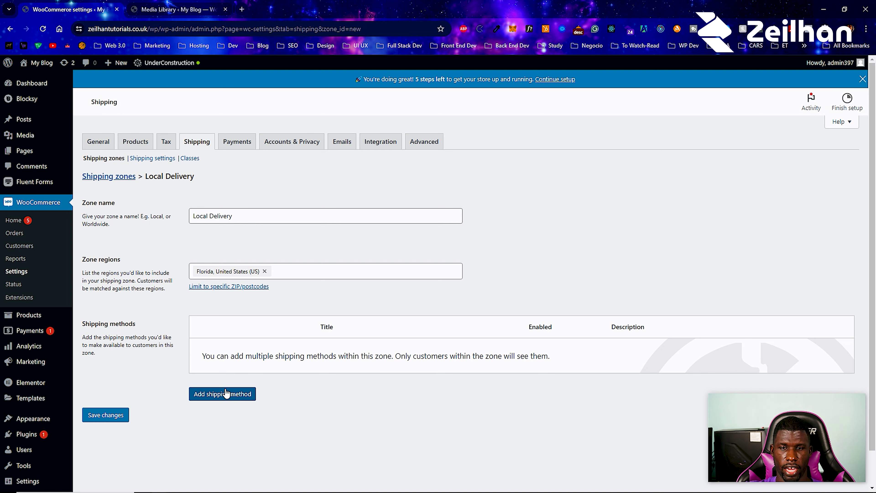
# - Add a shipping method to the zone, choosing Local pickup as the type
pyautogui.click(226, 393)
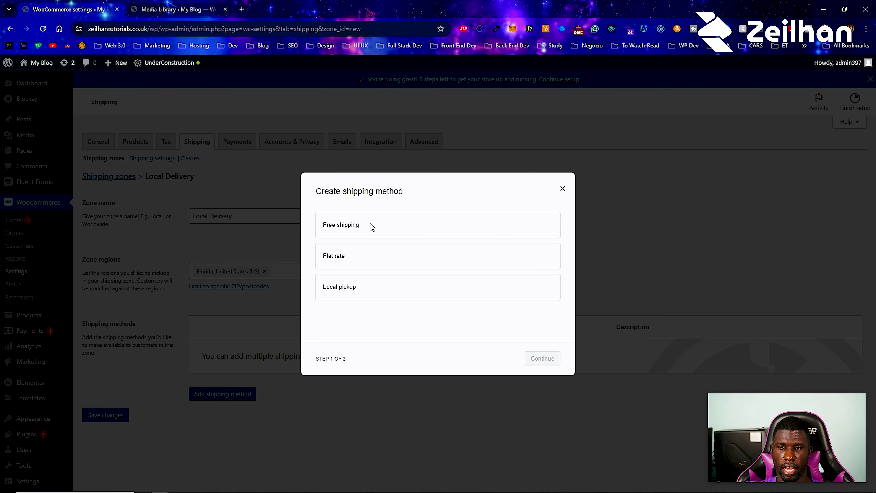
pyautogui.click(355, 252)
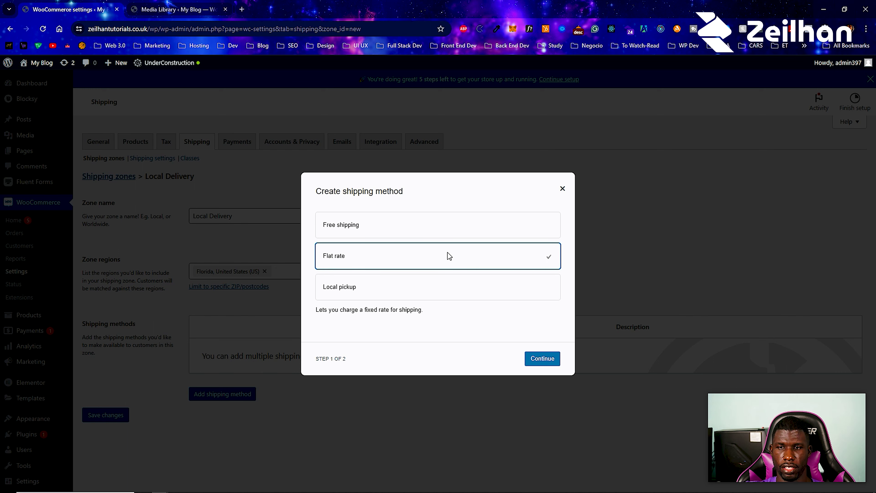
pyautogui.click(472, 225)
pyautogui.click(472, 257)
pyautogui.click(475, 286)
pyautogui.click(449, 221)
pyautogui.click(442, 265)
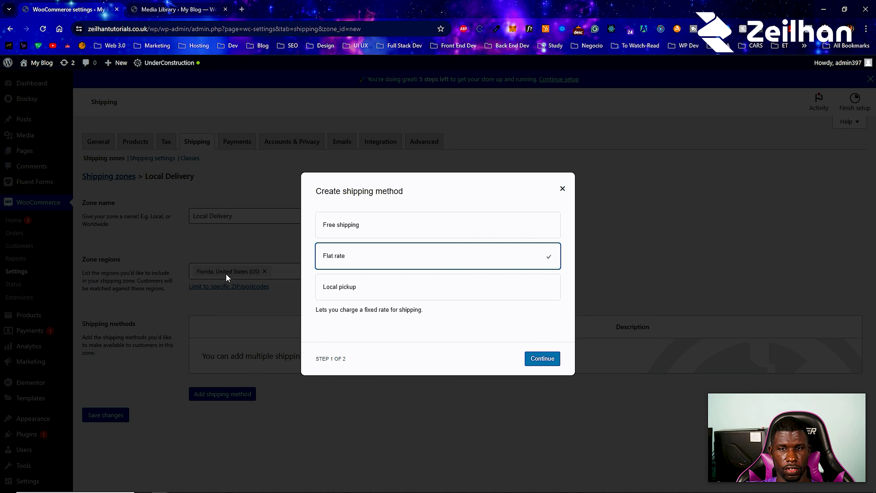
pyautogui.click(382, 288)
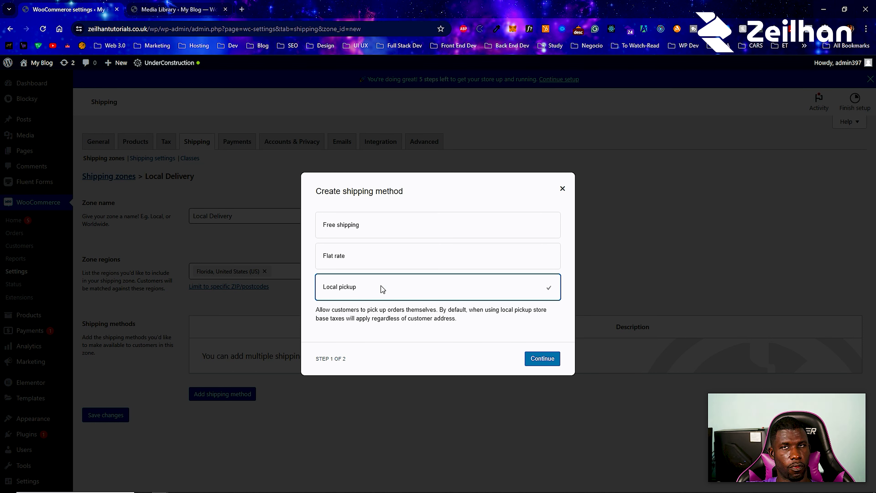
pyautogui.click(544, 358)
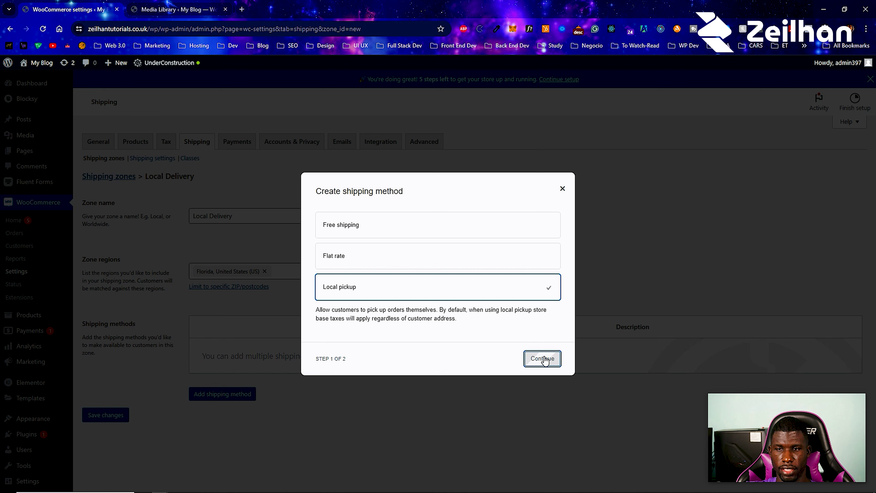
# - Set the Local pickup cost to 0 and create the method
pyautogui.click(338, 306)
pyautogui.click(373, 335)
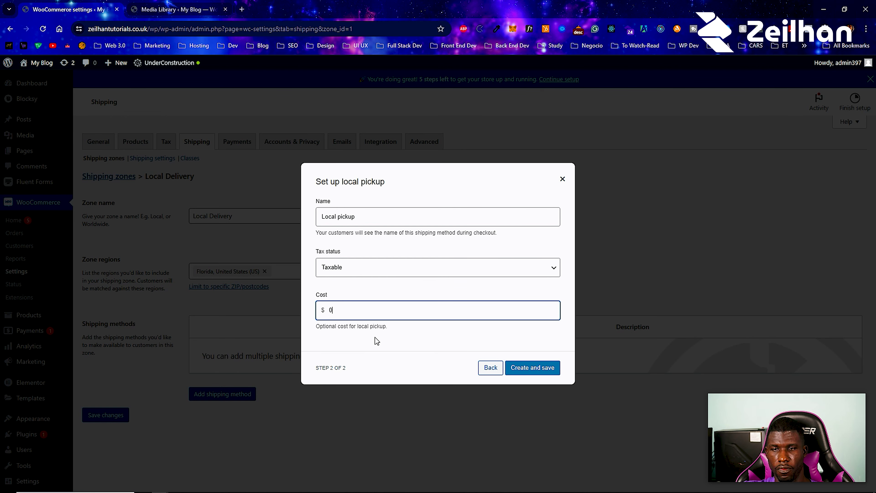
pyautogui.click(418, 361)
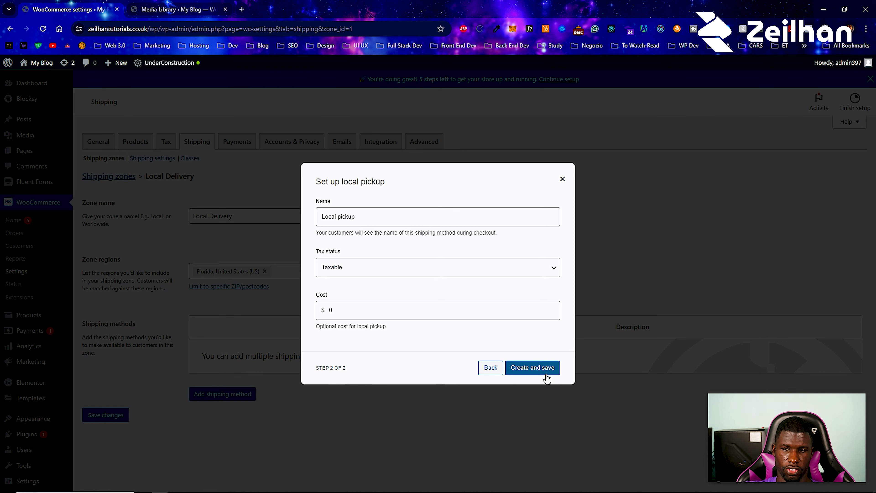
pyautogui.click(542, 361)
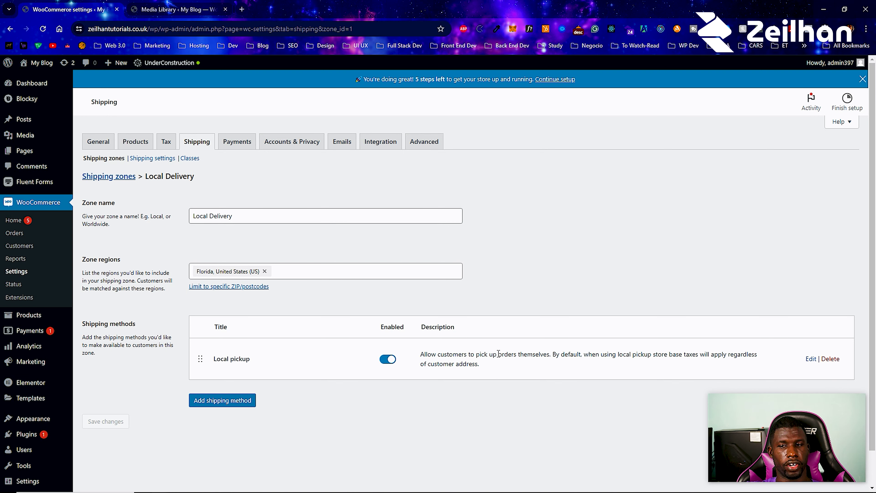
# - Begin adding a Flat rate method, then abandon it without saving
pyautogui.click(244, 396)
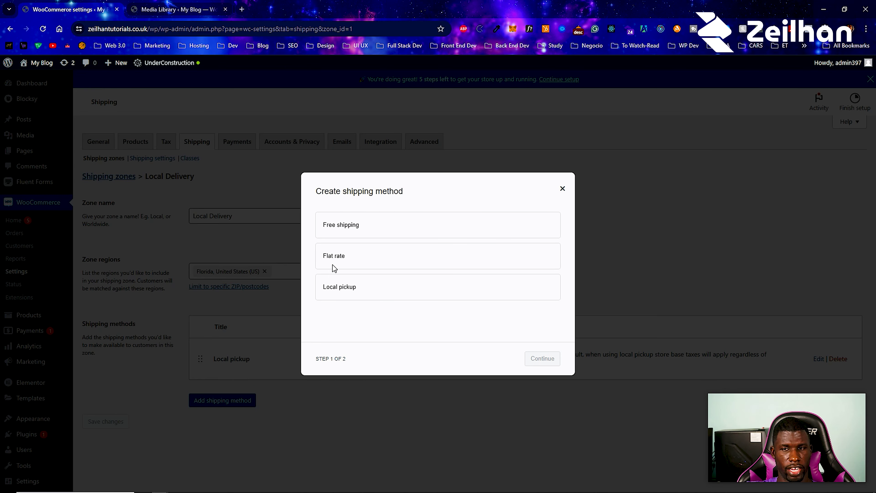
pyautogui.click(342, 257)
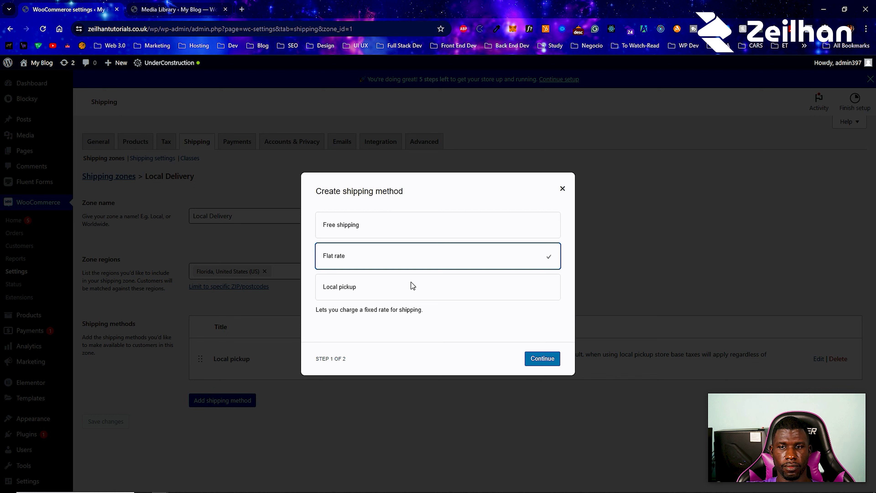
pyautogui.click(531, 362)
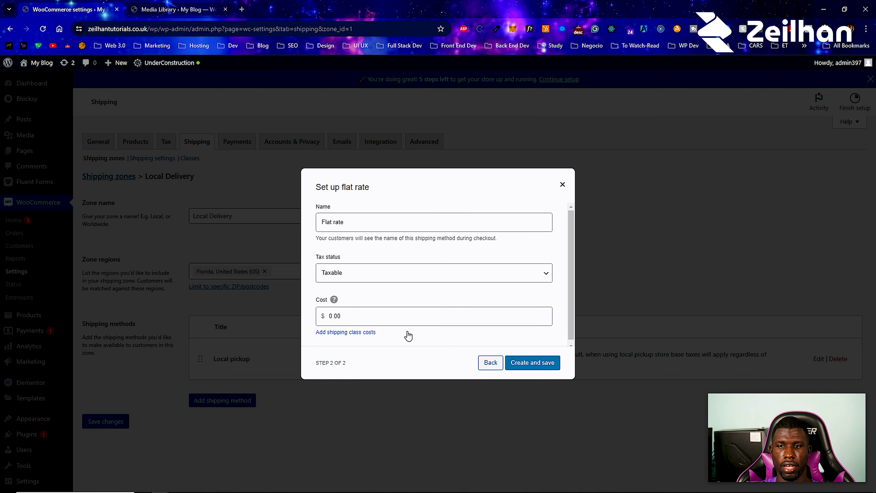
pyautogui.click(563, 184)
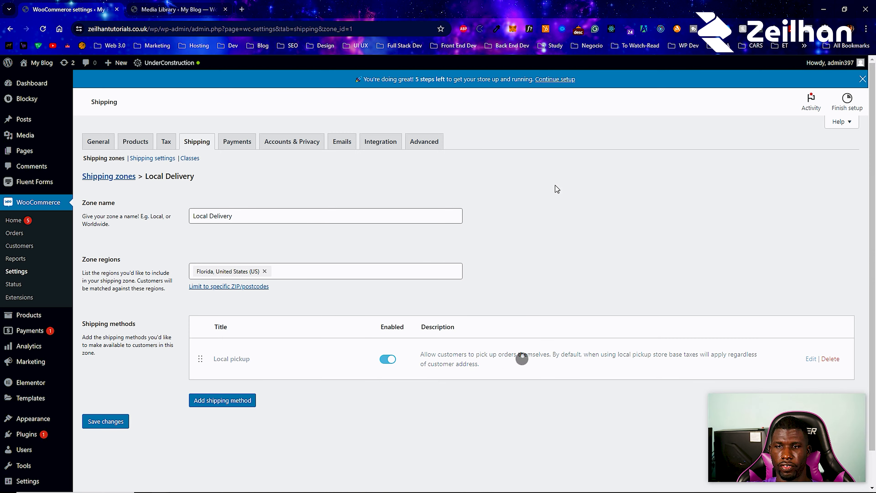
# - Add a Free shipping method with 'No requirement' to the Local Delivery zone
pyautogui.click(232, 402)
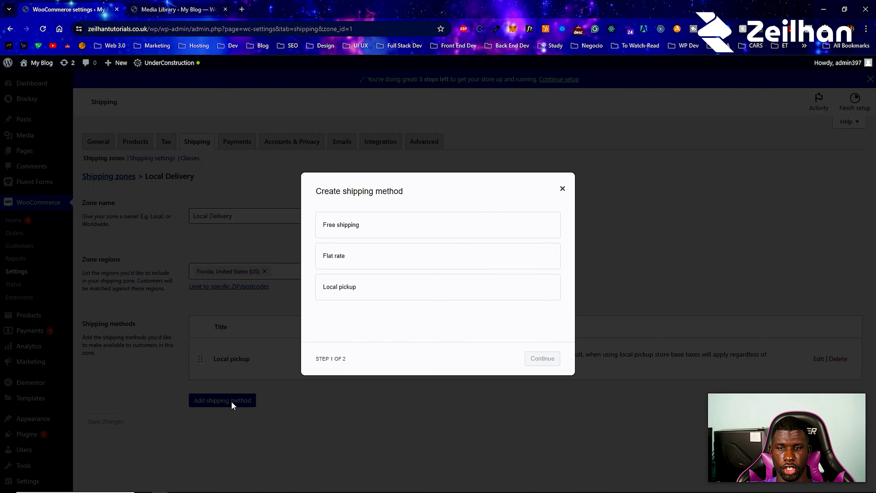
pyautogui.click(370, 229)
pyautogui.click(557, 362)
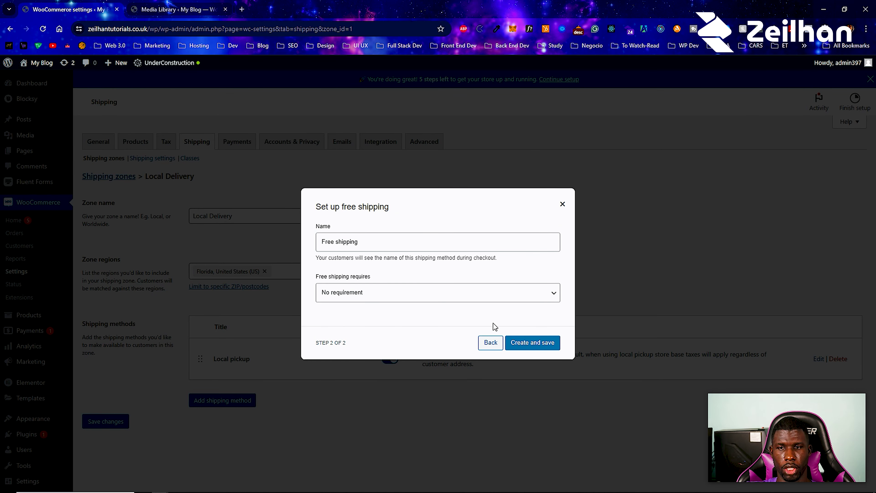
pyautogui.click(437, 297)
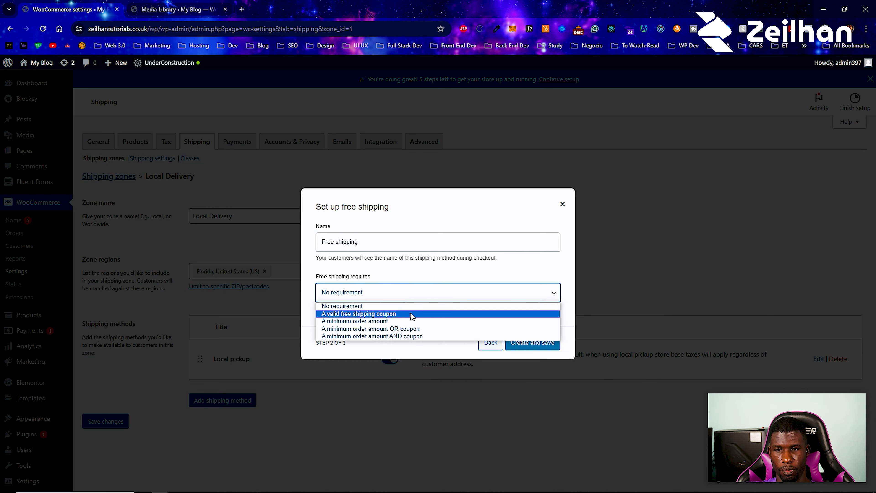
pyautogui.click(414, 347)
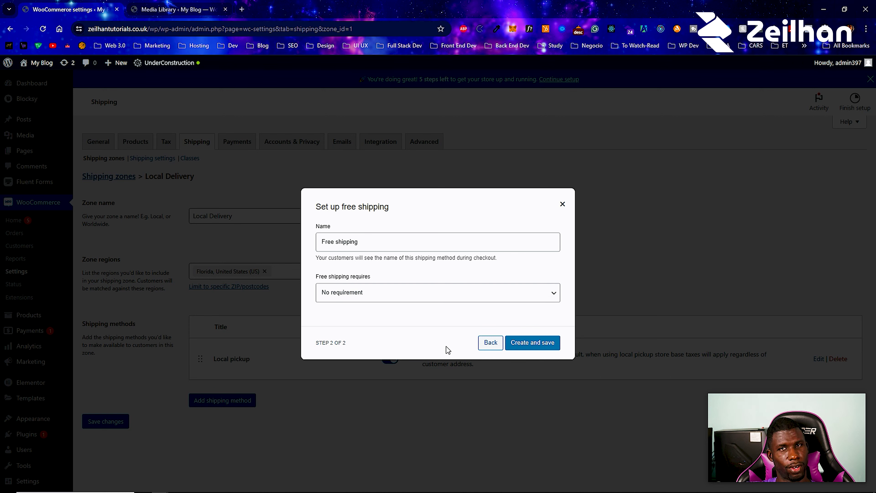
pyautogui.click(550, 351)
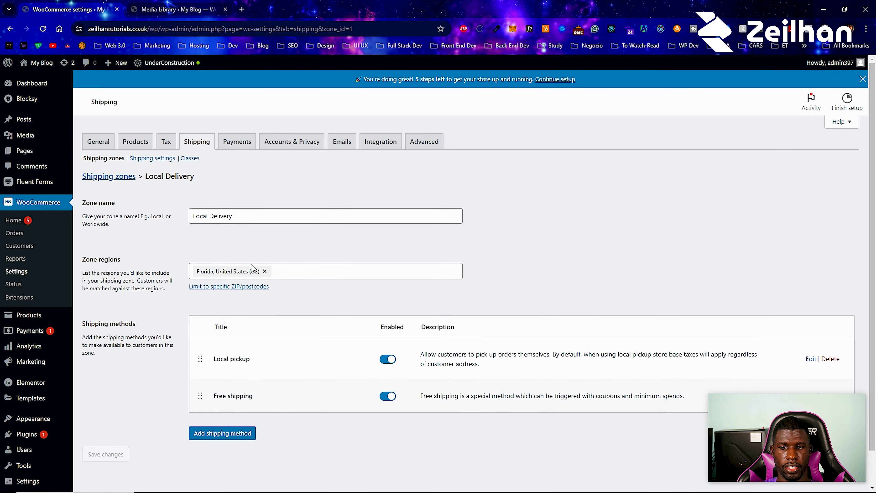
# - Review the Florida zone's Free shipping and Local pickup settings unchanged, then return to the zones list
pyautogui.scroll(-1, 263, 304)
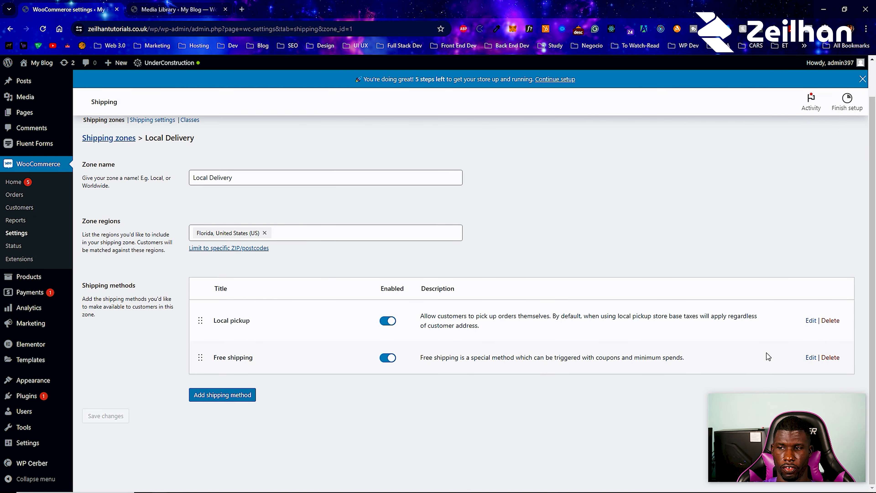
pyautogui.click(811, 358)
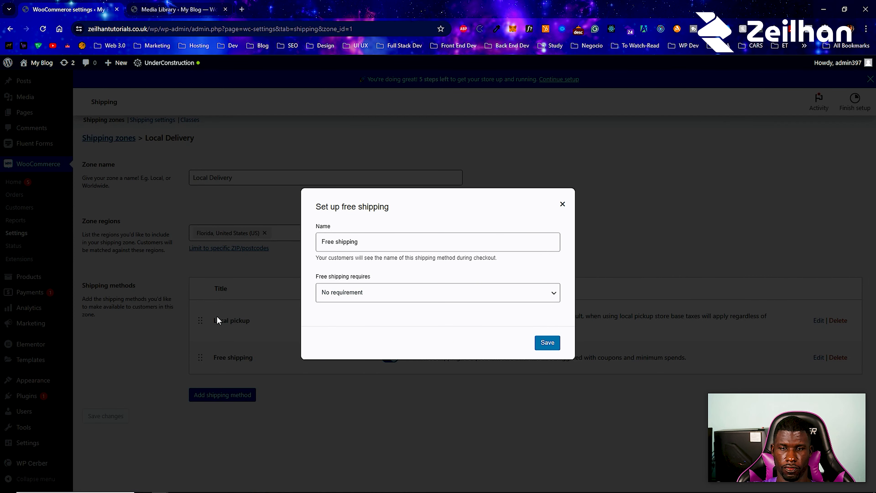
pyautogui.click(744, 338)
pyautogui.click(811, 320)
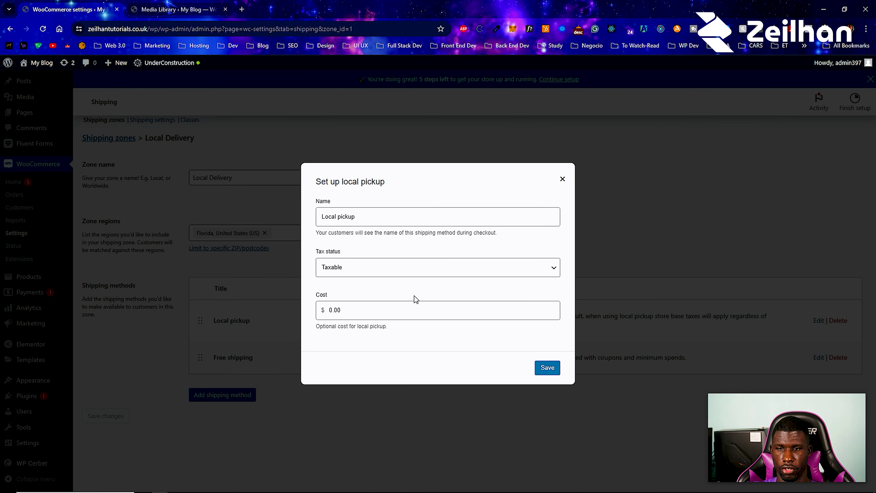
pyautogui.click(172, 355)
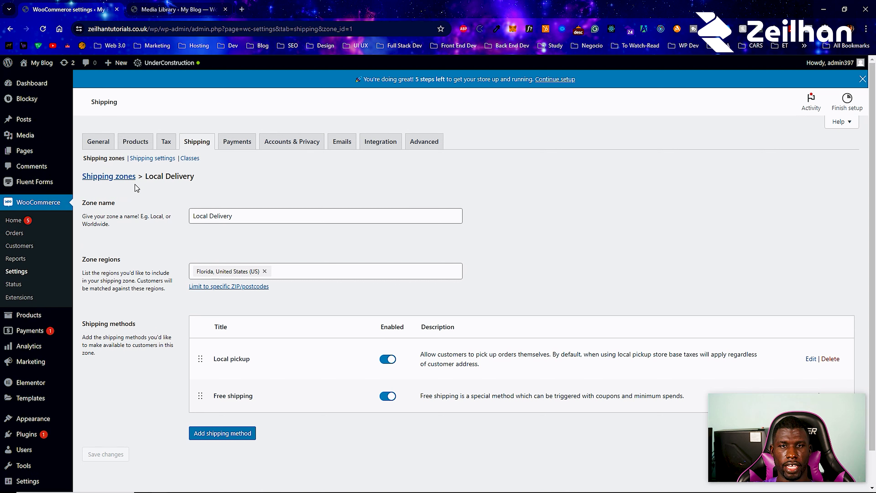
pyautogui.click(131, 178)
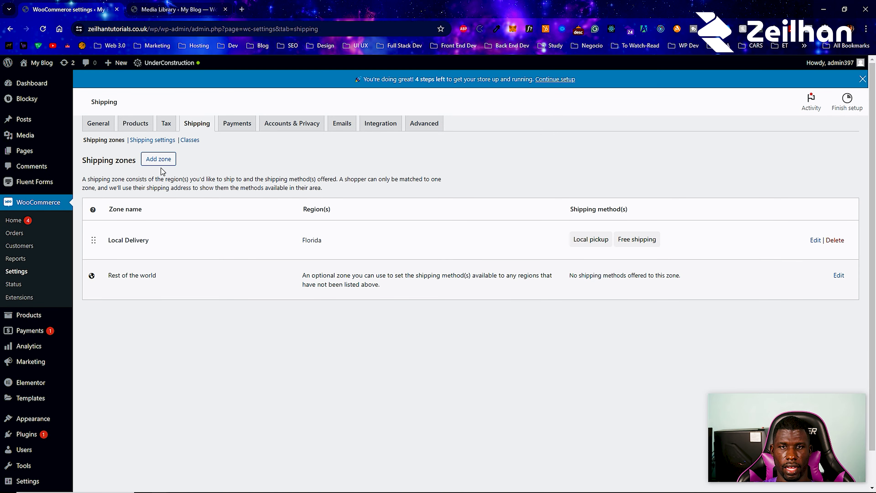
# - Start a new shipping zone named 'US Local Delivery'
pyautogui.click(162, 179)
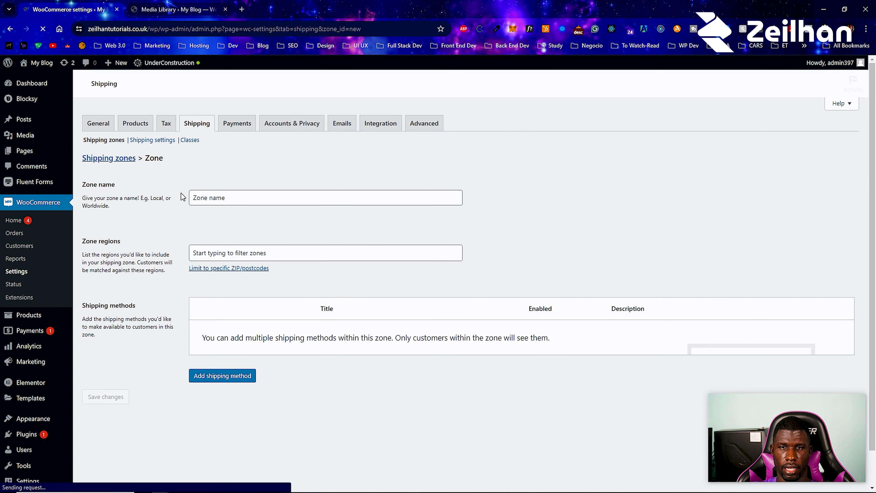
pyautogui.click(194, 197)
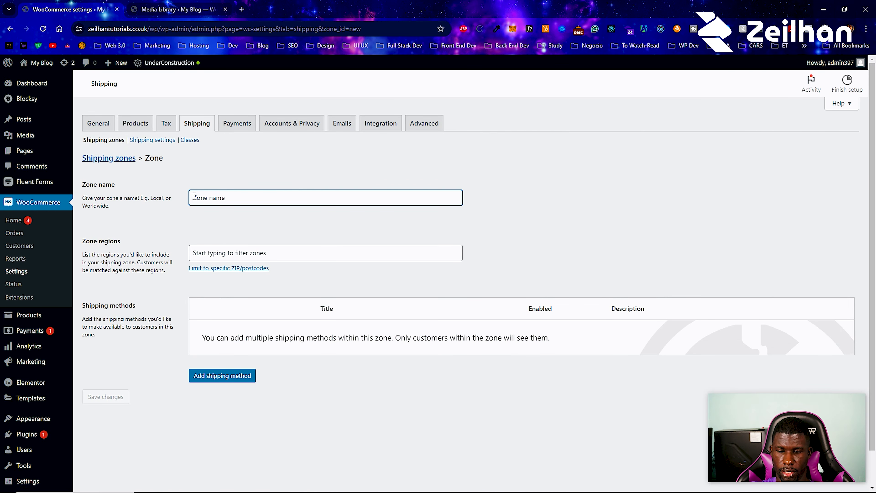
pyautogui.write('US Local Delivery')
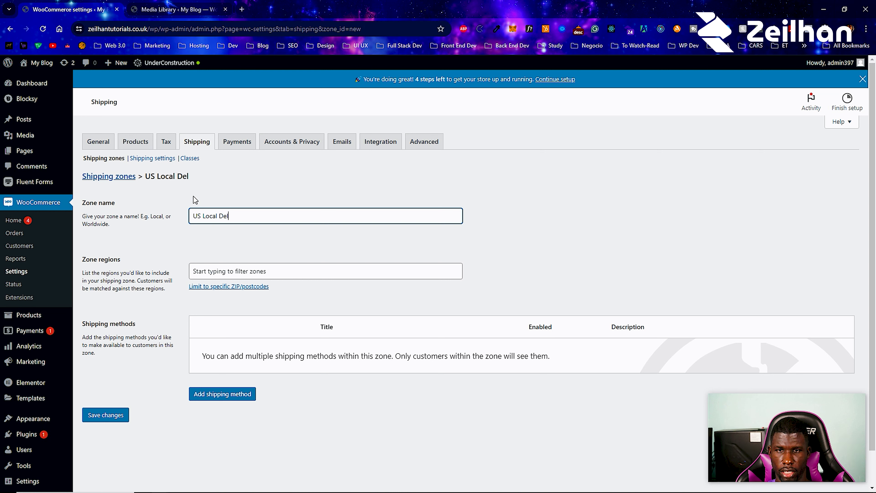
# - Set the zone's region to United States (US)
pyautogui.click(229, 267)
pyautogui.scroll(-2, 221, 338)
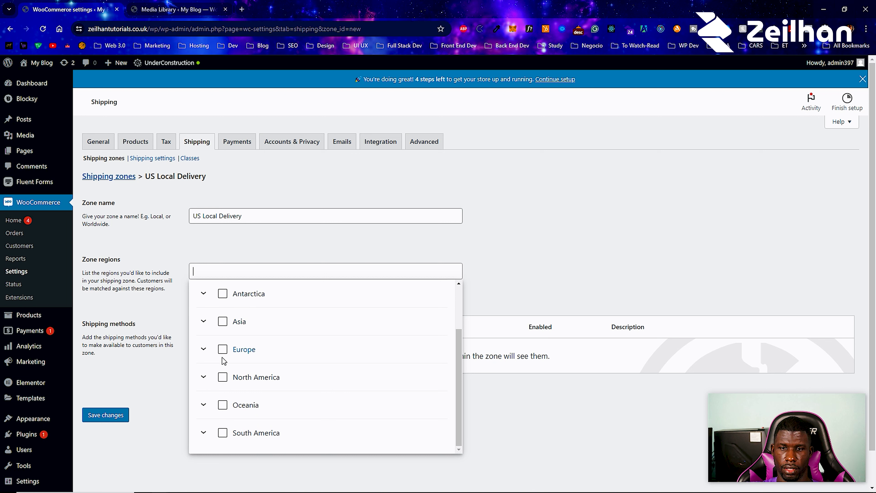
pyautogui.click(209, 379)
pyautogui.scroll(-9, 211, 381)
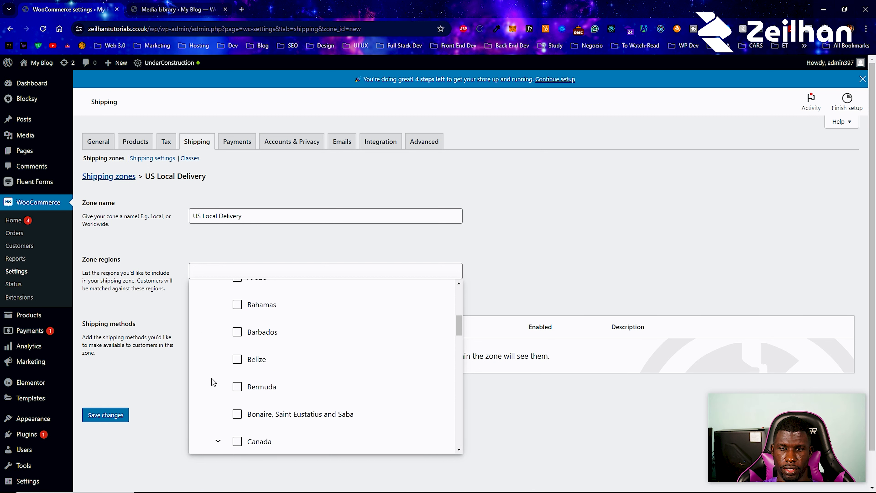
pyautogui.scroll(-10, 213, 381)
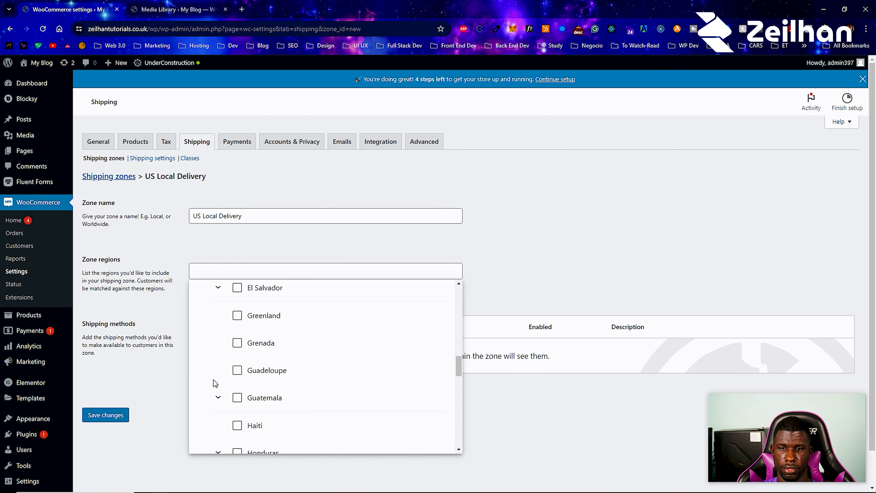
pyautogui.scroll(-9, 214, 381)
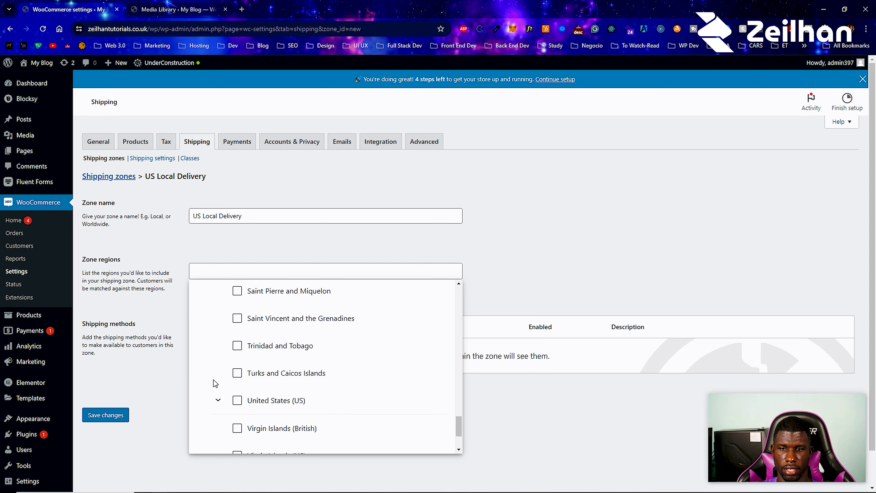
pyautogui.click(218, 400)
pyautogui.click(237, 400)
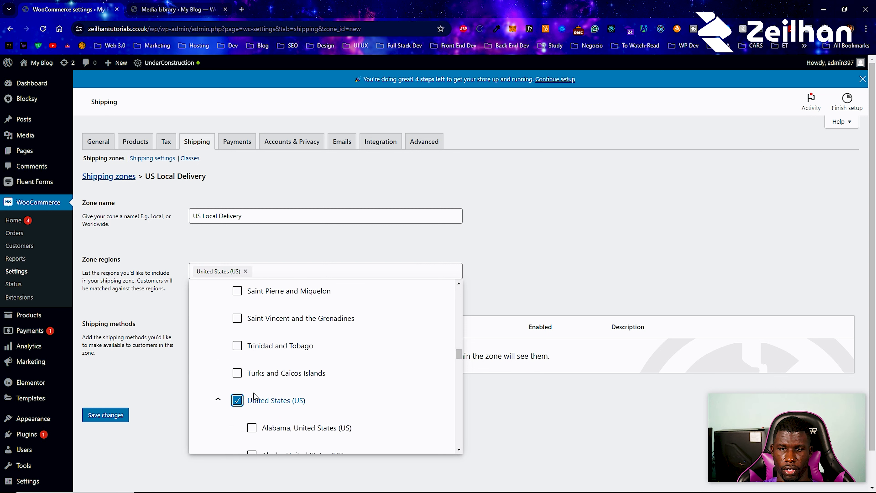
pyautogui.scroll(-3, 255, 399)
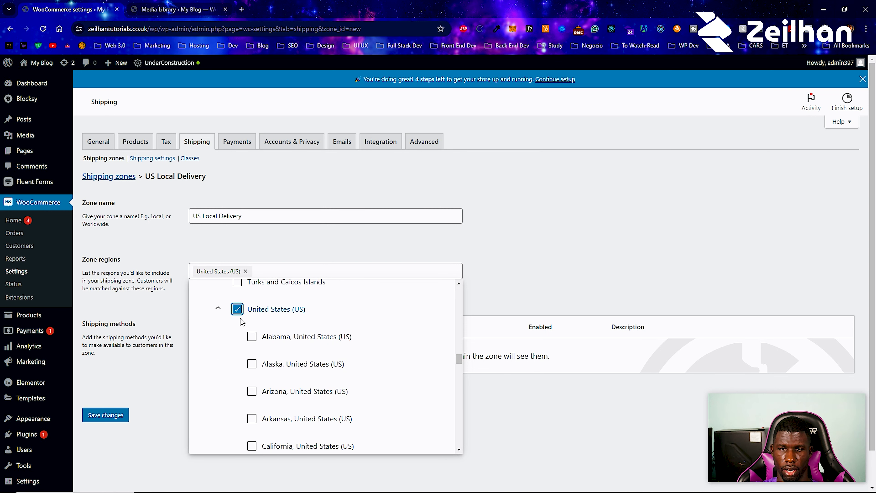
pyautogui.scroll(-1, 263, 376)
pyautogui.scroll(-10, 263, 376)
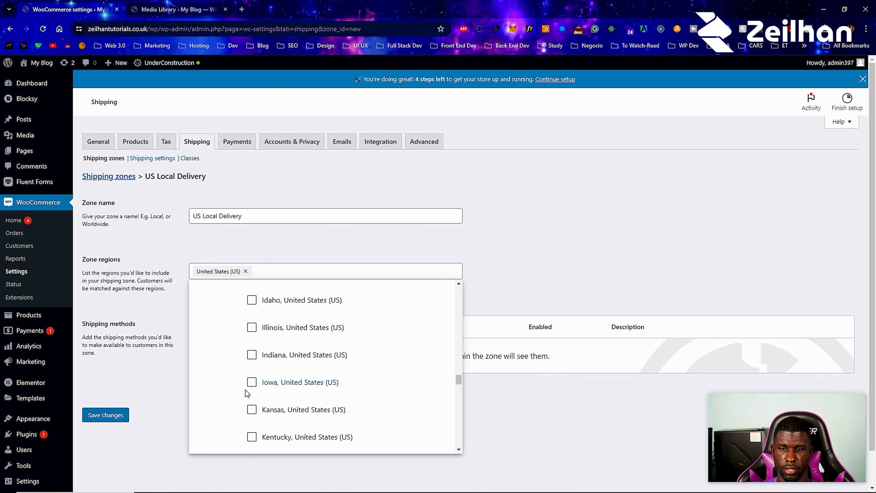
pyautogui.click(173, 383)
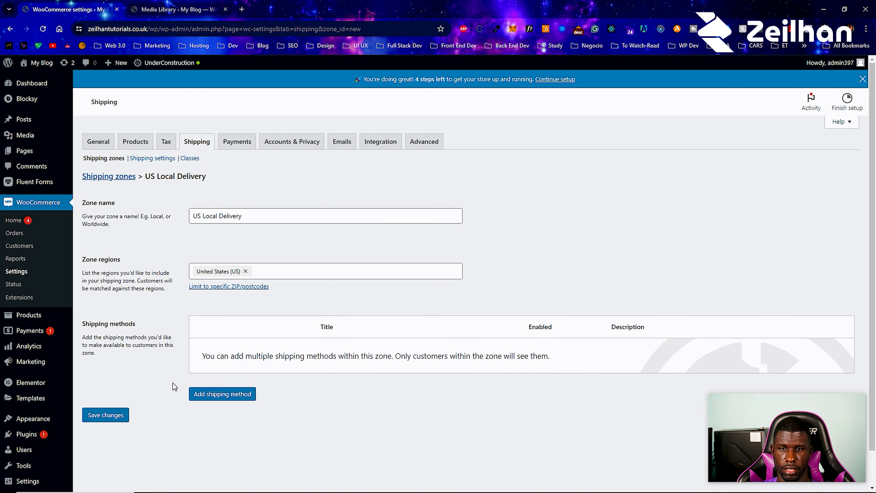
# - Add a Flat rate method costing 10.00 to US Local Delivery
pyautogui.click(221, 394)
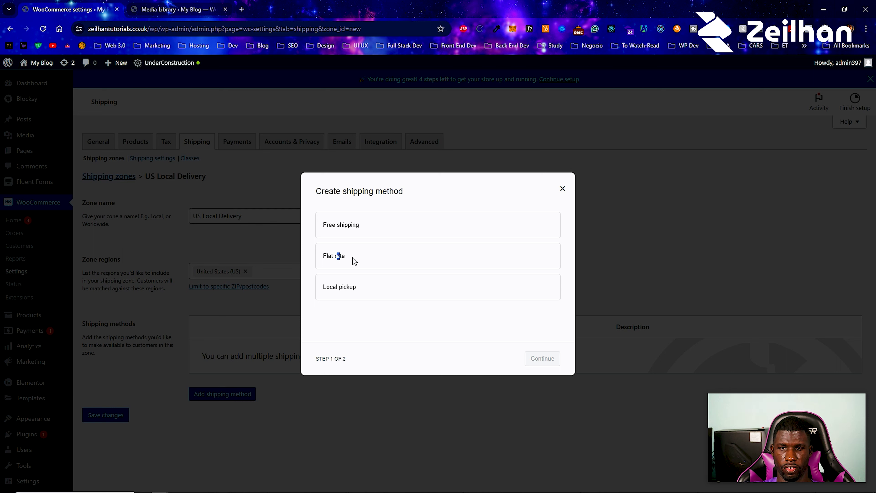
pyautogui.click(367, 261)
pyautogui.click(540, 359)
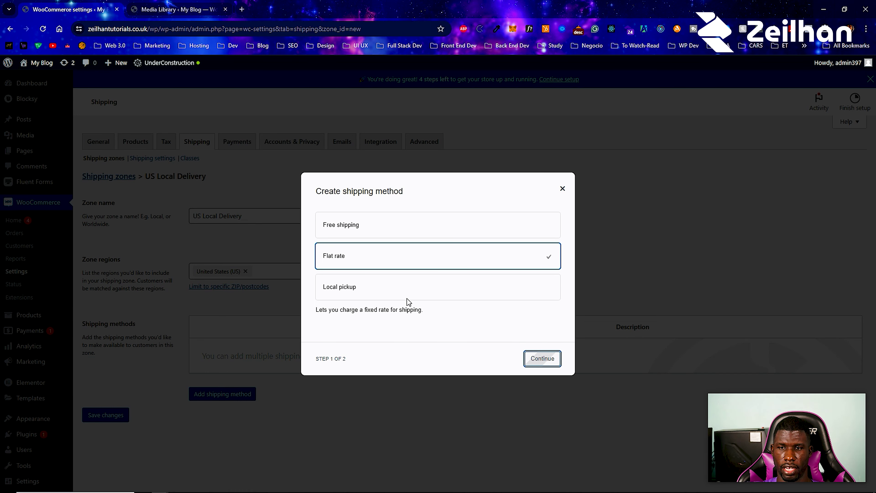
pyautogui.click(333, 320)
pyautogui.write('1000')
pyautogui.press('BackSpace')
pyautogui.press('BackSpace')
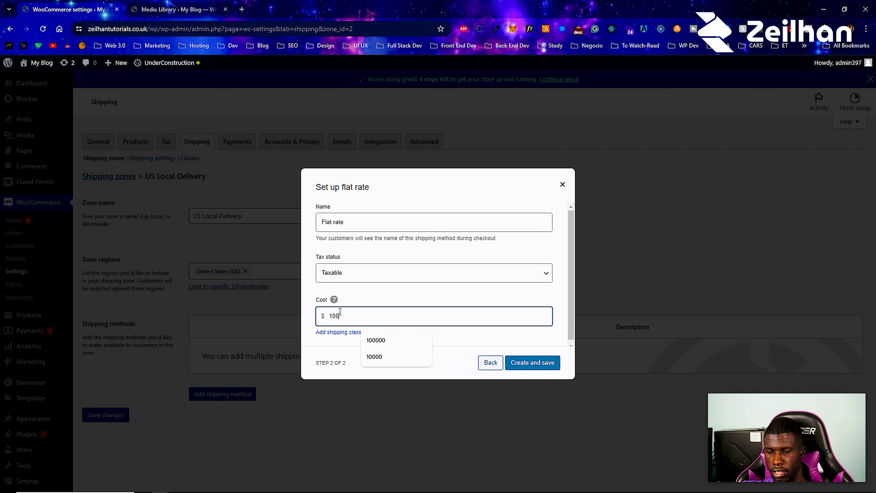
pyautogui.write('.00')
pyautogui.click(361, 349)
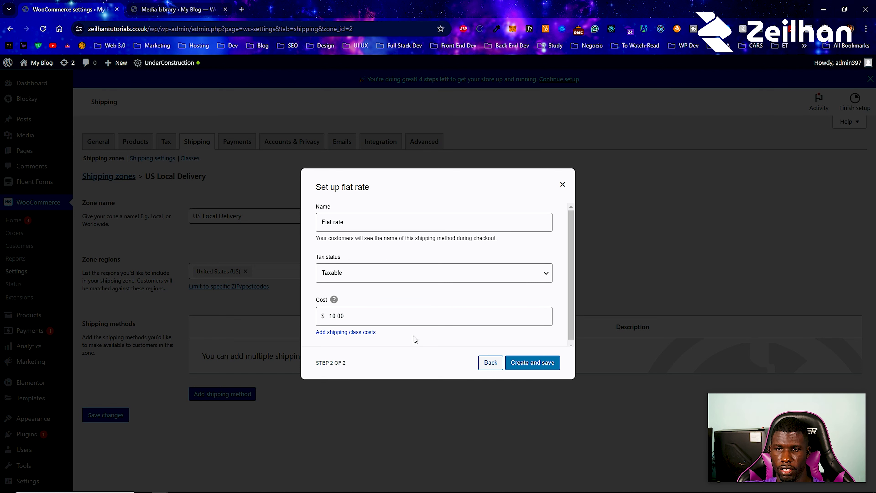
pyautogui.click(533, 363)
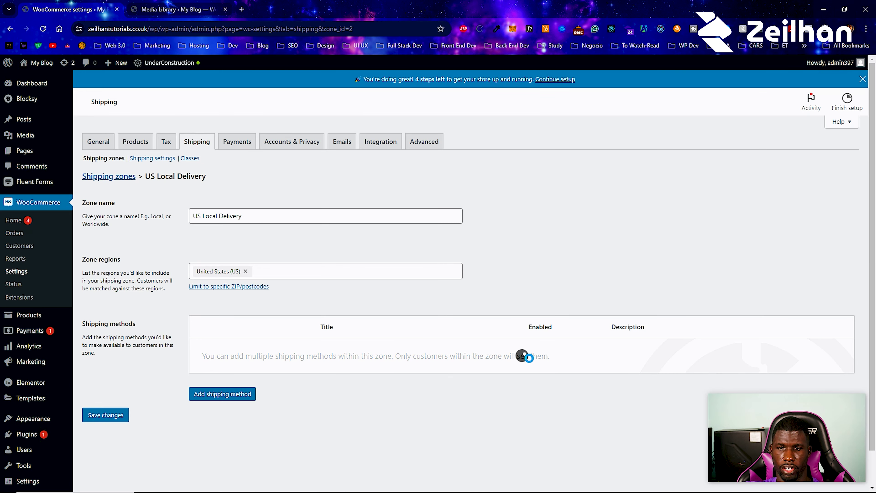
# - Add a Local pickup method with default settings to the zone
pyautogui.click(216, 387)
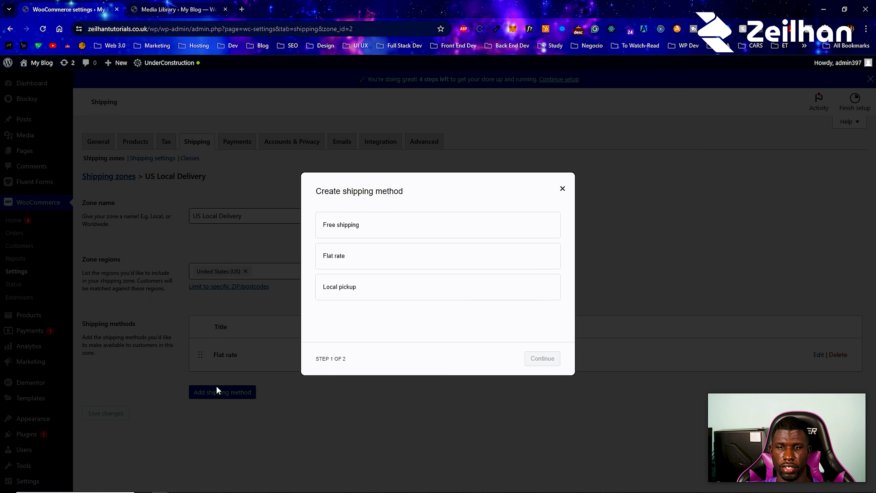
pyautogui.click(354, 287)
pyautogui.click(531, 360)
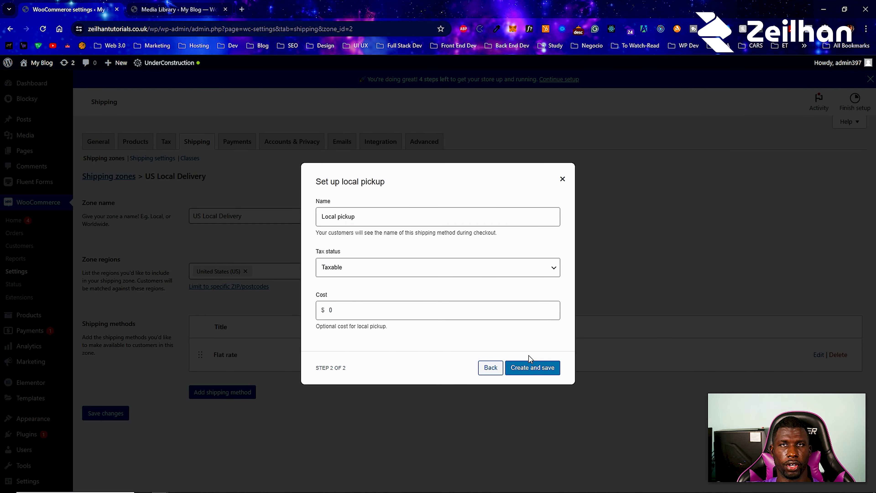
pyautogui.click(530, 366)
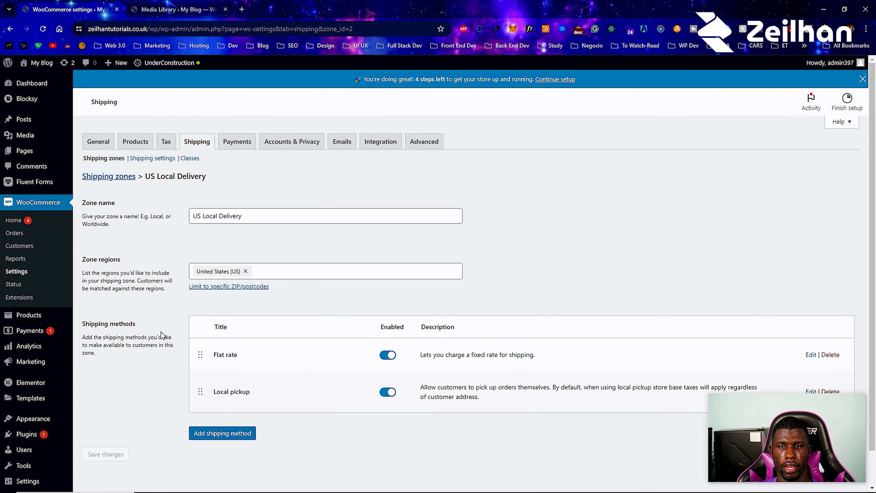
# - Add Free shipping requiring a 100 minimum order amount, applied before coupon discounts
pyautogui.click(242, 432)
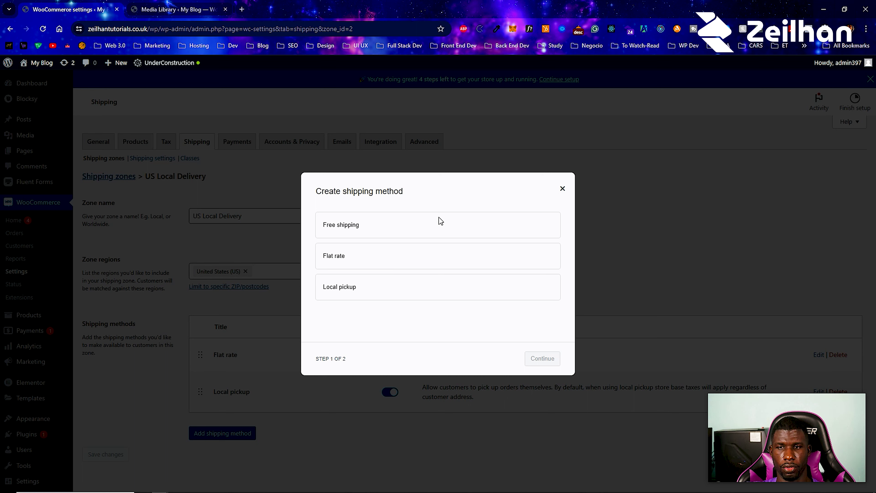
pyautogui.click(492, 233)
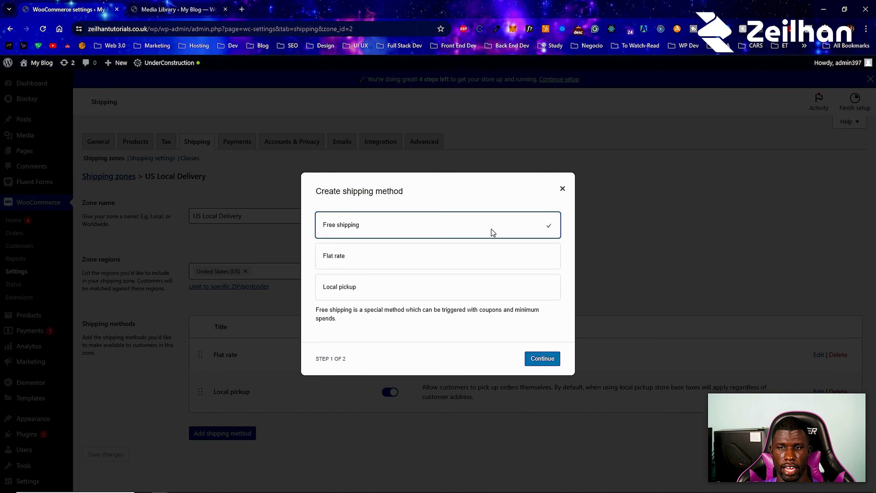
pyautogui.click(543, 359)
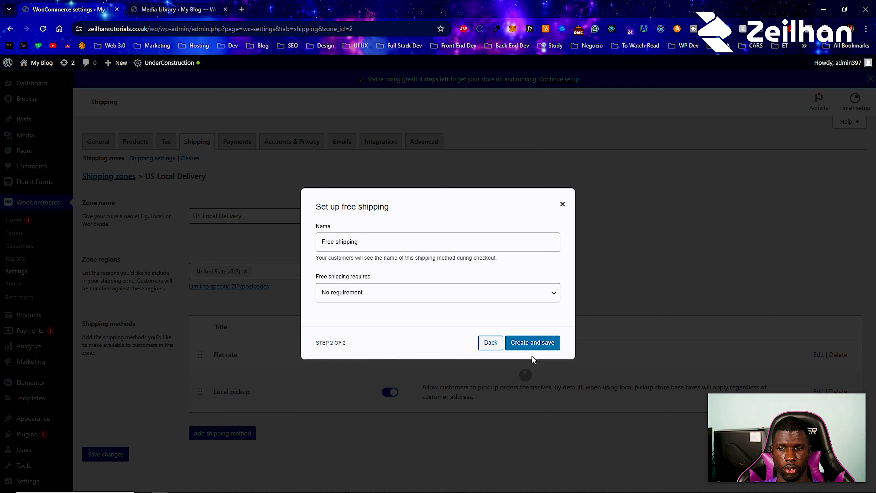
pyautogui.click(349, 296)
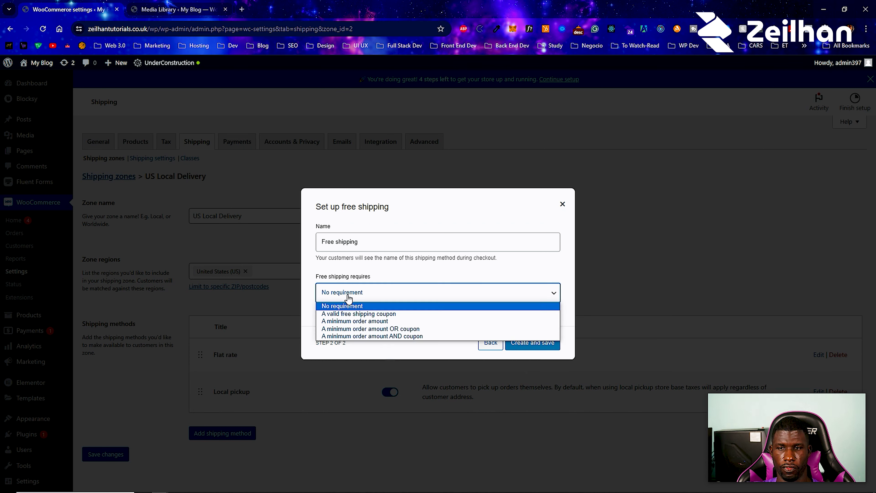
pyautogui.click(365, 321)
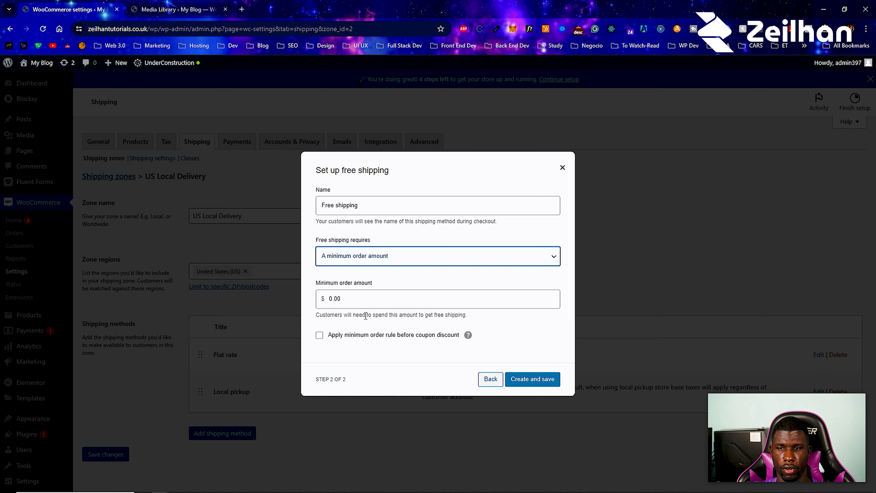
pyautogui.doubleClick(342, 305)
pyautogui.write('100')
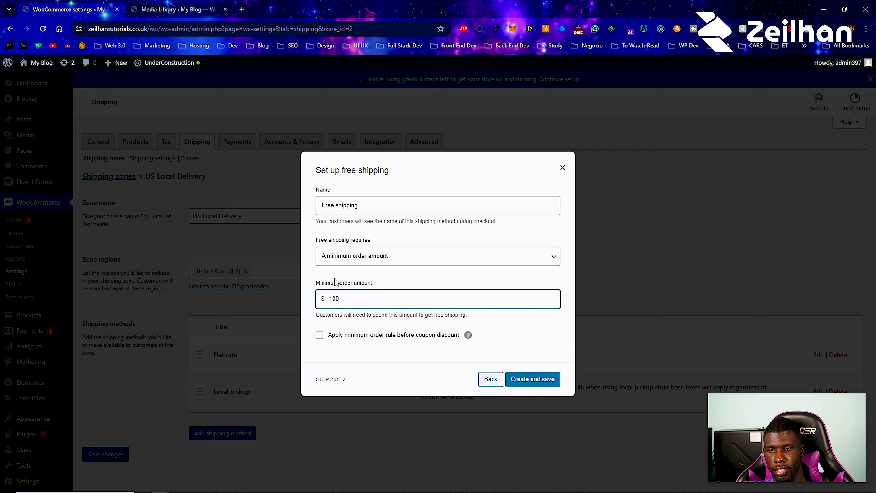
pyautogui.click(320, 336)
pyautogui.click(542, 379)
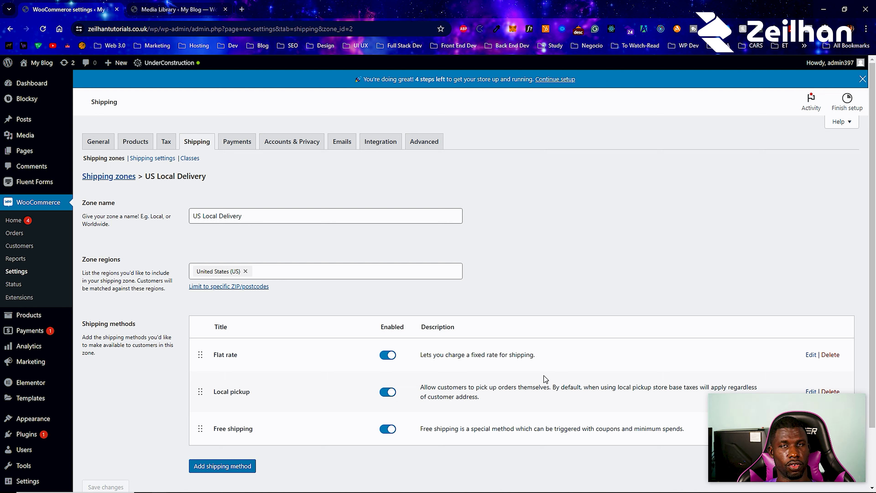
# - Check the US Local Delivery methods, then go back to the shipping zones overview
pyautogui.scroll(-2, 176, 299)
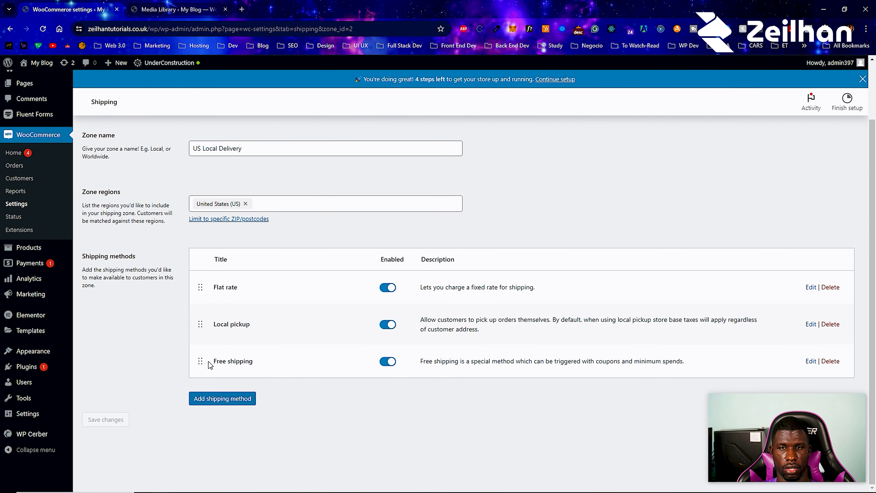
pyautogui.scroll(2, 209, 366)
pyautogui.click(109, 176)
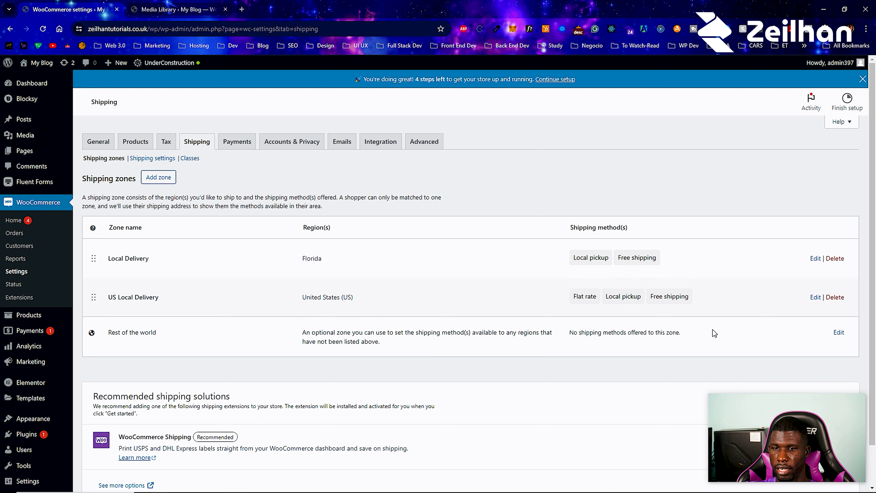
# - Add a Flat rate costing 100 to Rest of the world and return to the overview
pyautogui.click(839, 332)
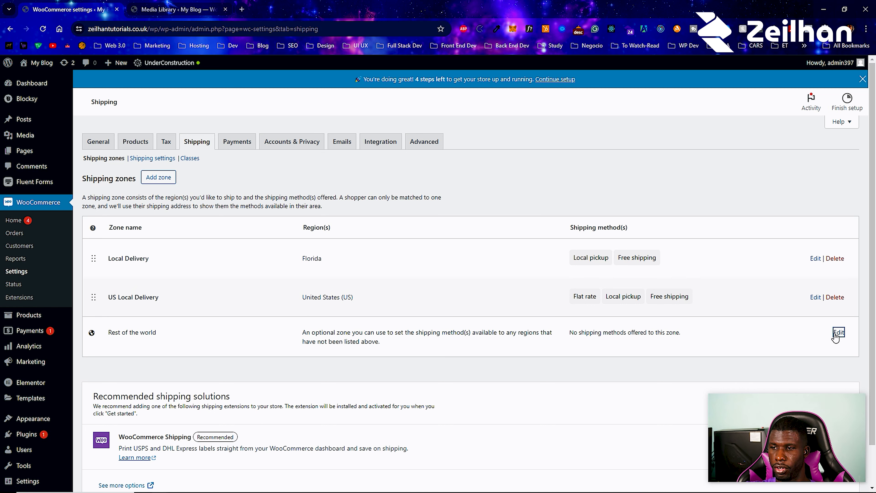
pyautogui.click(835, 335)
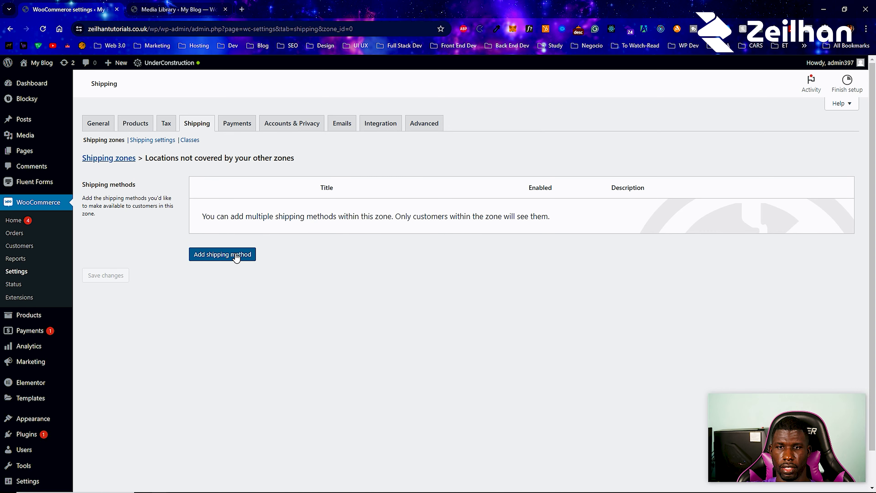
pyautogui.click(237, 254)
pyautogui.click(376, 265)
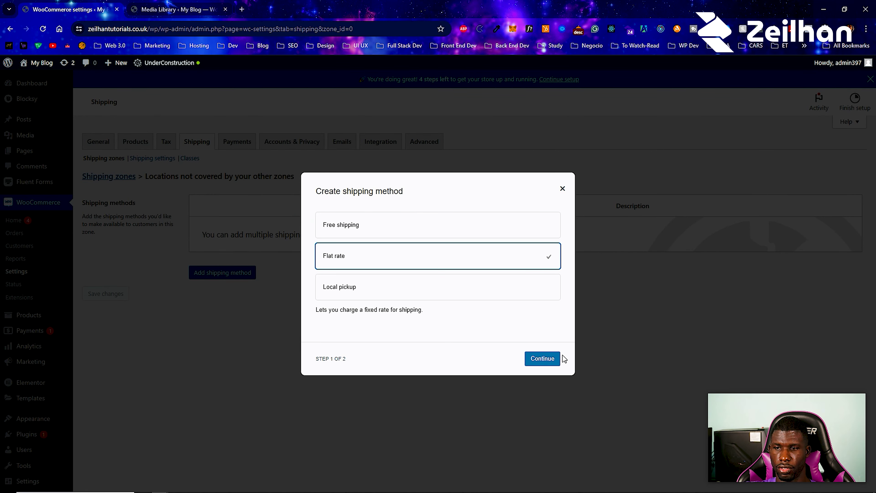
pyautogui.click(551, 359)
pyautogui.doubleClick(362, 309)
pyautogui.write('100')
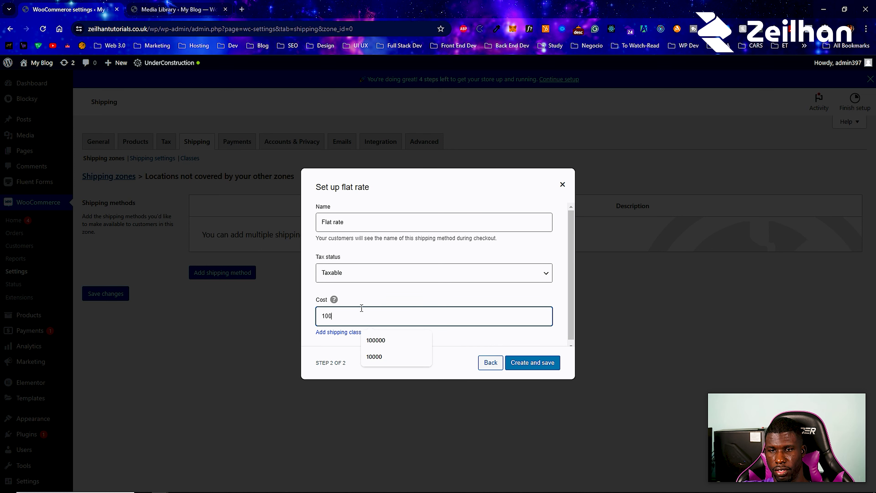
pyautogui.click(538, 367)
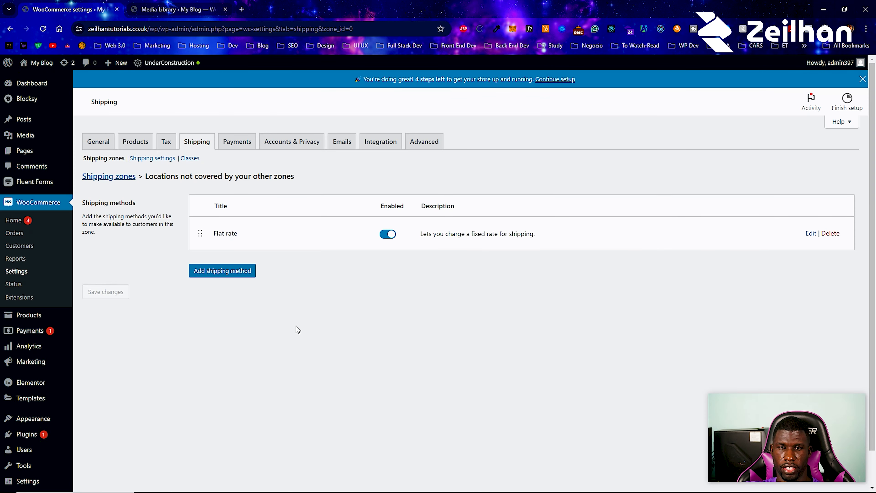
pyautogui.click(104, 159)
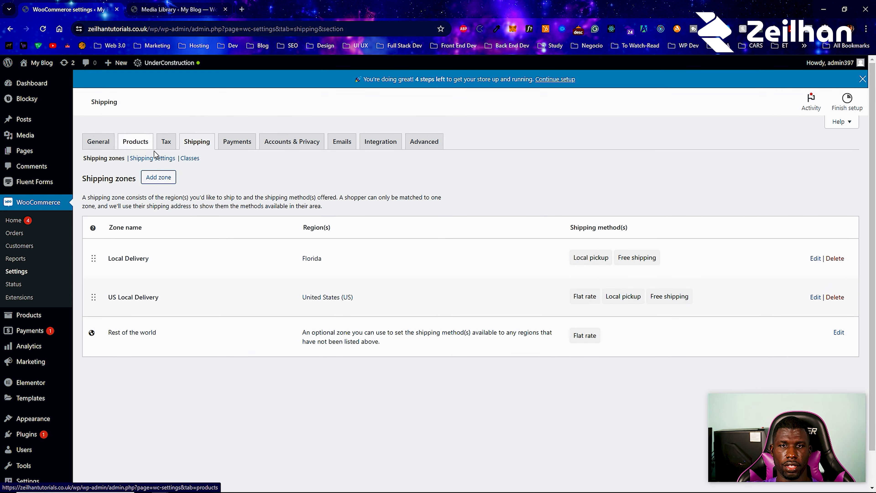
# - Enable 'Hide shipping costs until an address is entered', save, and go to shipping classes
pyautogui.click(157, 160)
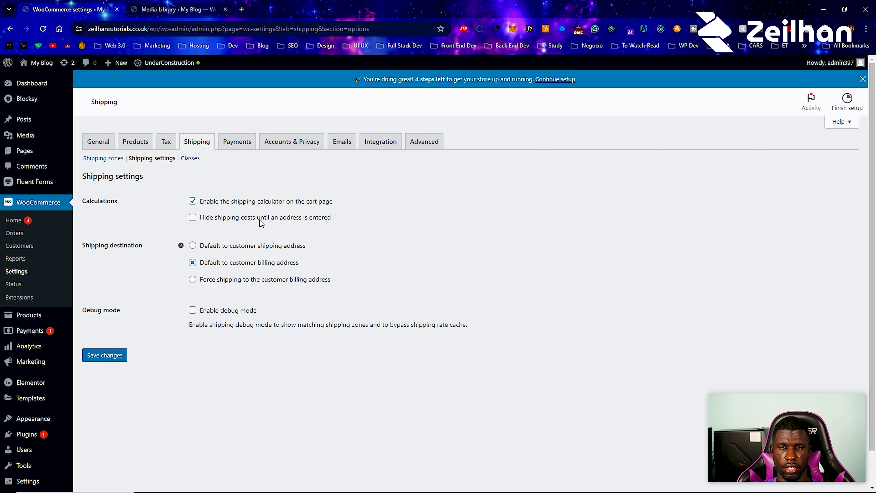
pyautogui.click(193, 218)
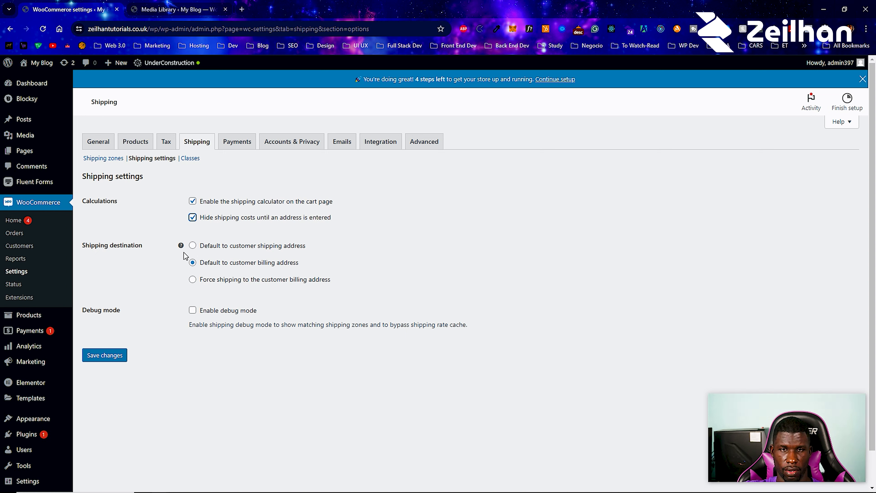
pyautogui.click(111, 353)
pyautogui.click(189, 140)
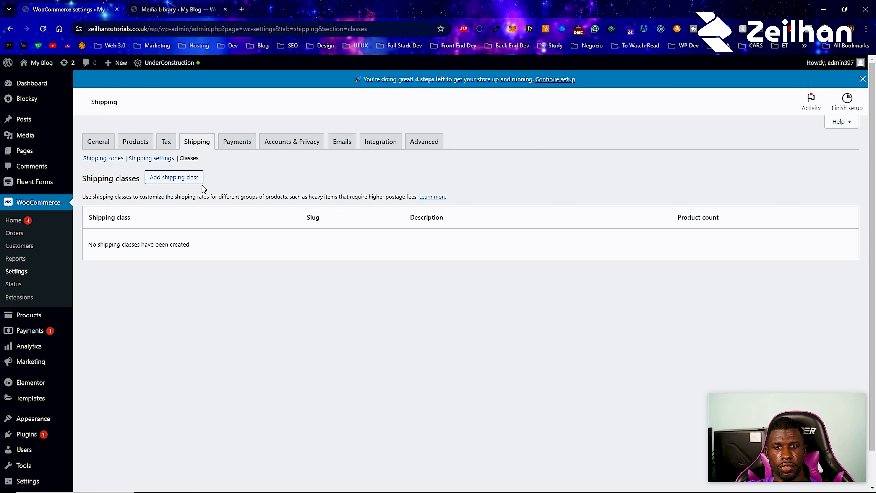
# - Create the Heavy Stuff class (slug heavy-prods) with a description, then create the Light class
pyautogui.click(186, 177)
pyautogui.click(354, 219)
pyautogui.write('Heavy Stuff')
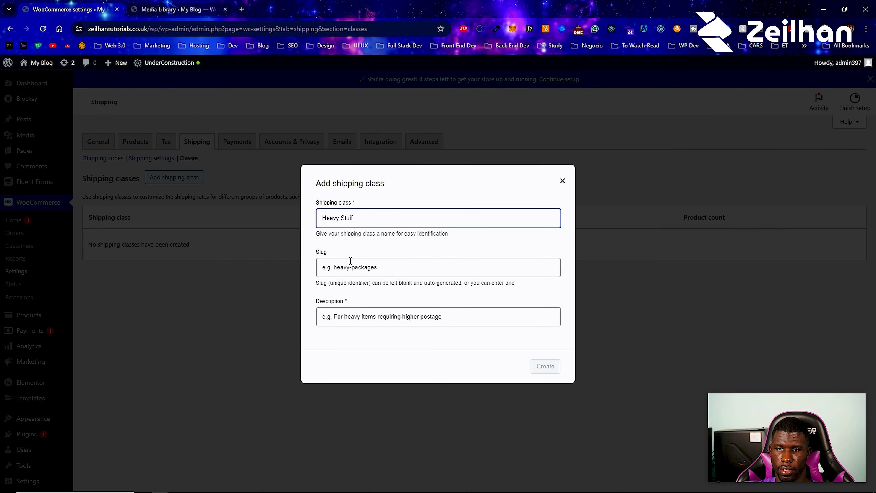
pyautogui.click(351, 261)
pyautogui.write('heavy-prods')
pyautogui.press('Tab')
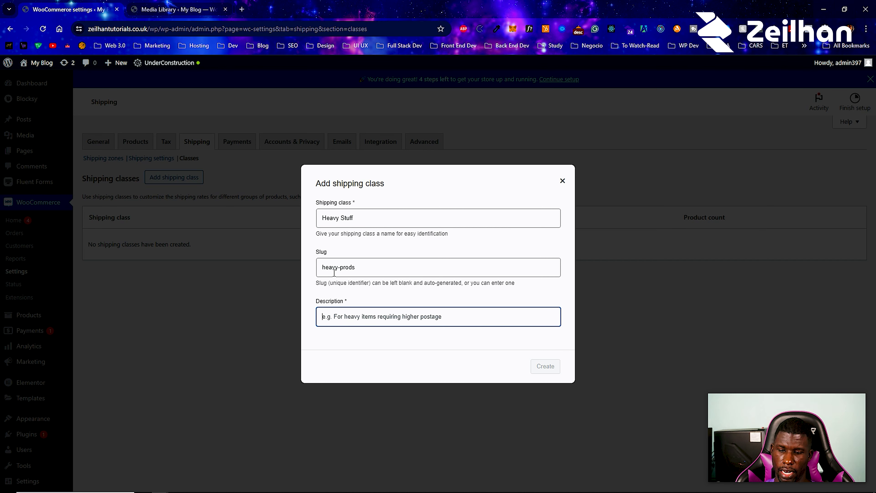
pyautogui.write('These d')
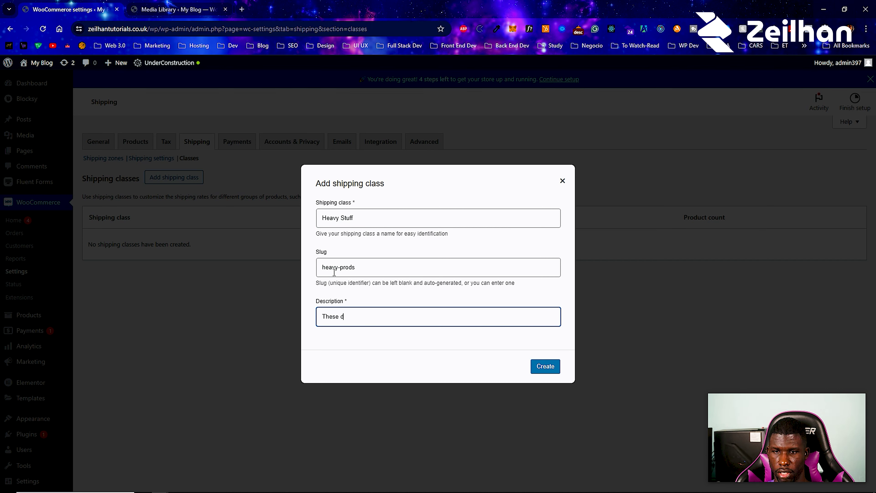
pyautogui.press('BackSpace')
pyautogui.write('stuff heavy man')
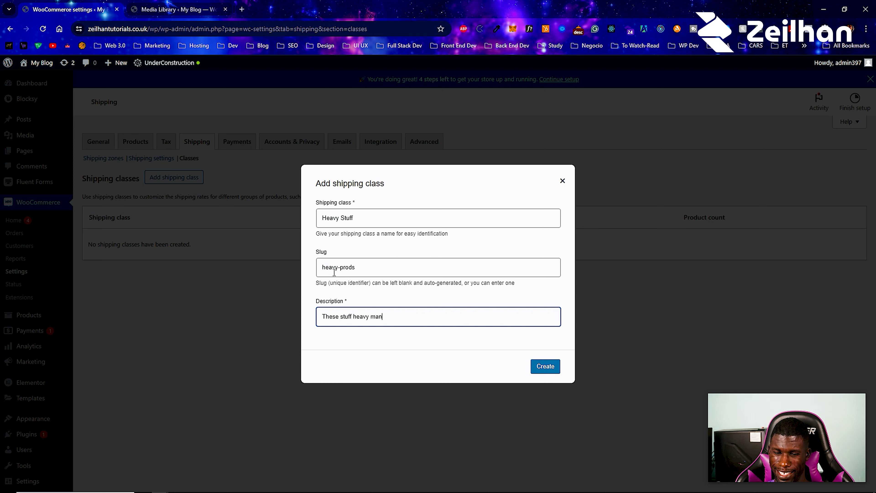
pyautogui.write('!')
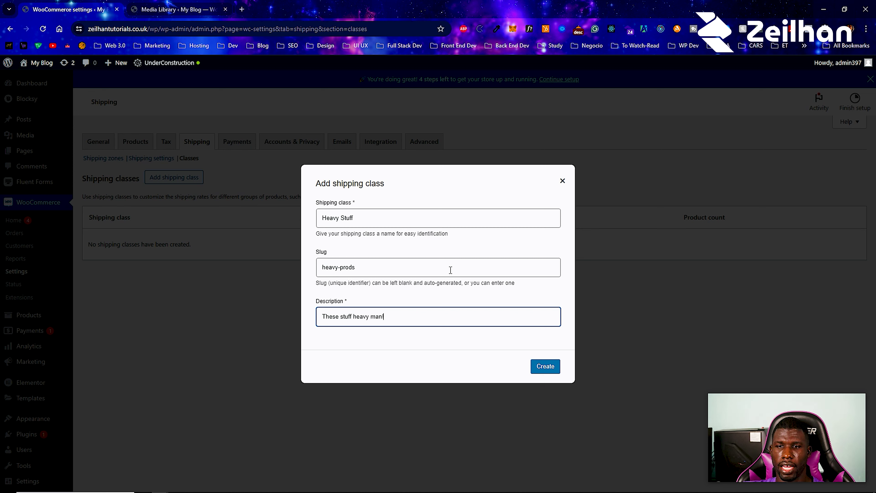
pyautogui.click(546, 366)
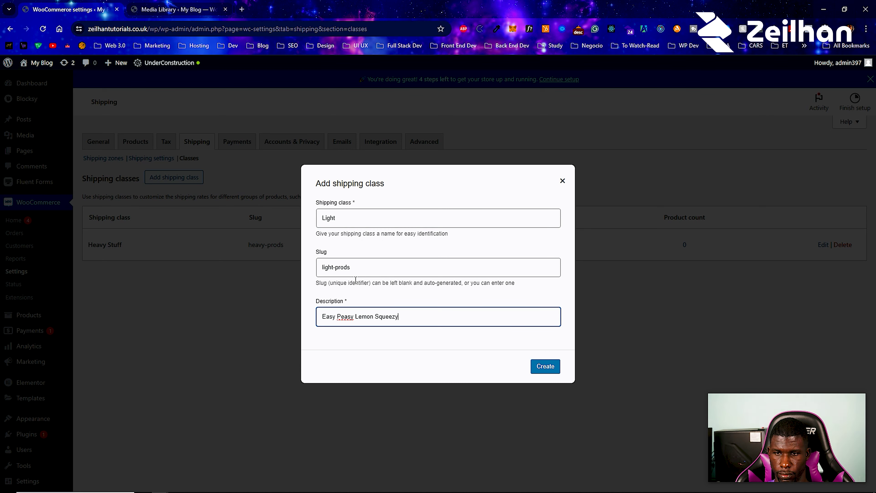
pyautogui.click(538, 371)
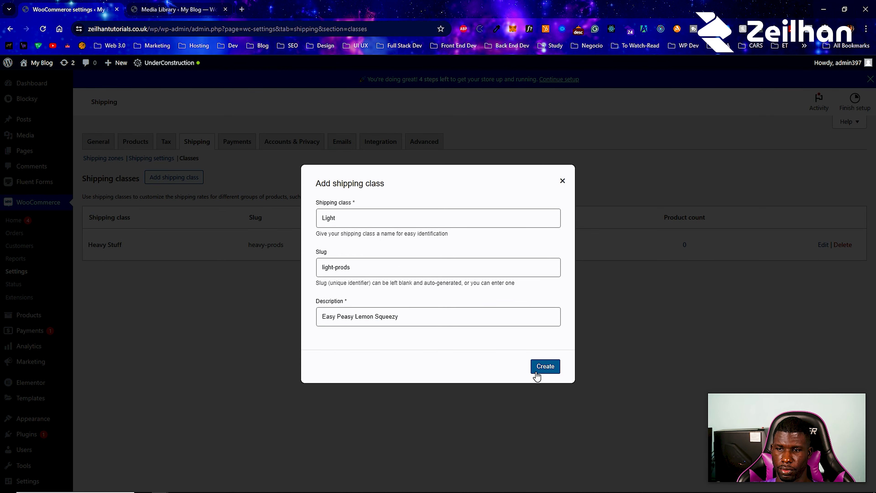
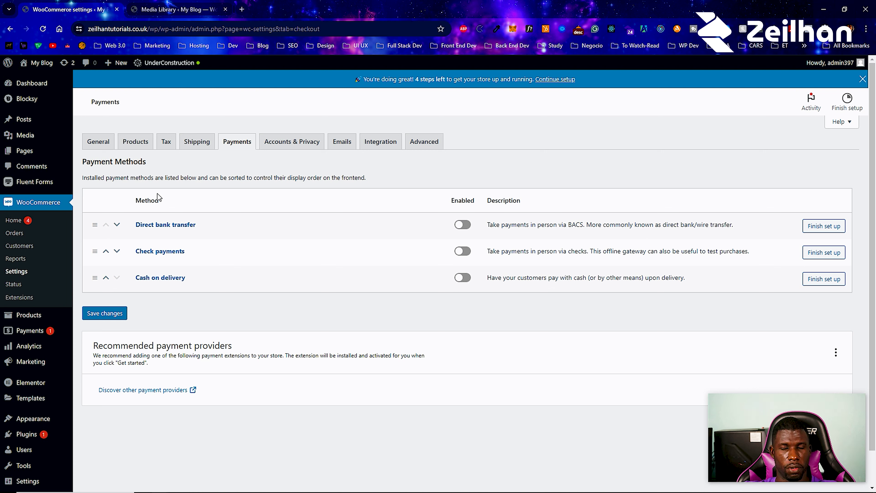
# - Enable the Cash on delivery, Check payments and Direct bank transfer payment methods
pyautogui.click(470, 282)
pyautogui.click(466, 255)
pyautogui.click(465, 229)
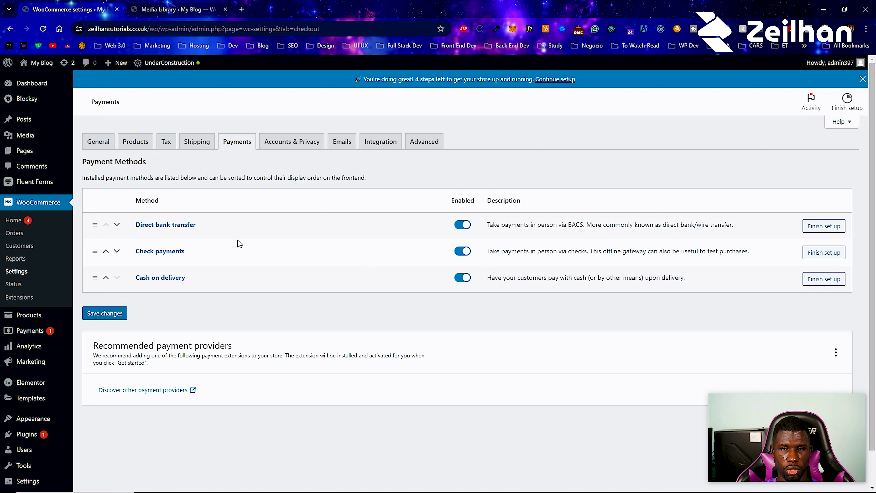
pyautogui.scroll(-1, 110, 286)
# - Search the plugin directory for 'stripe' and install WooCommerce Stripe Payment Gateway
pyautogui.moveTo(26, 396)
pyautogui.click(80, 411)
pyautogui.click(791, 111)
pyautogui.write('s')
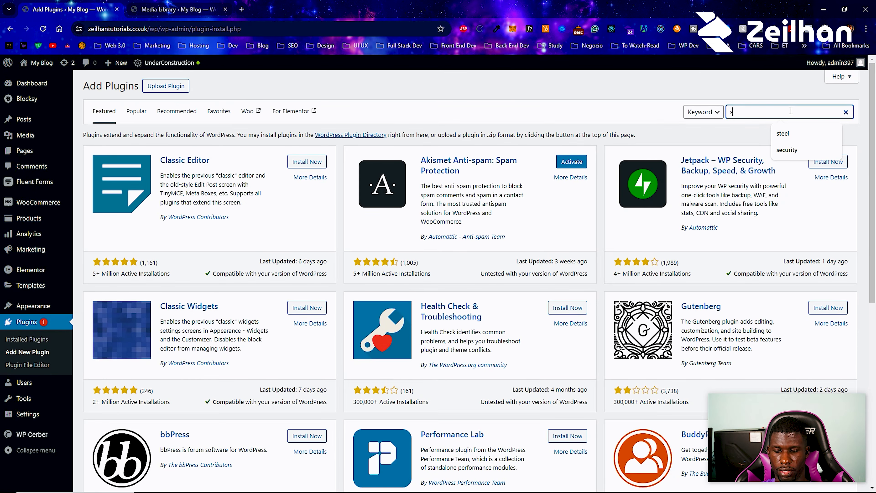
pyautogui.write('tripe')
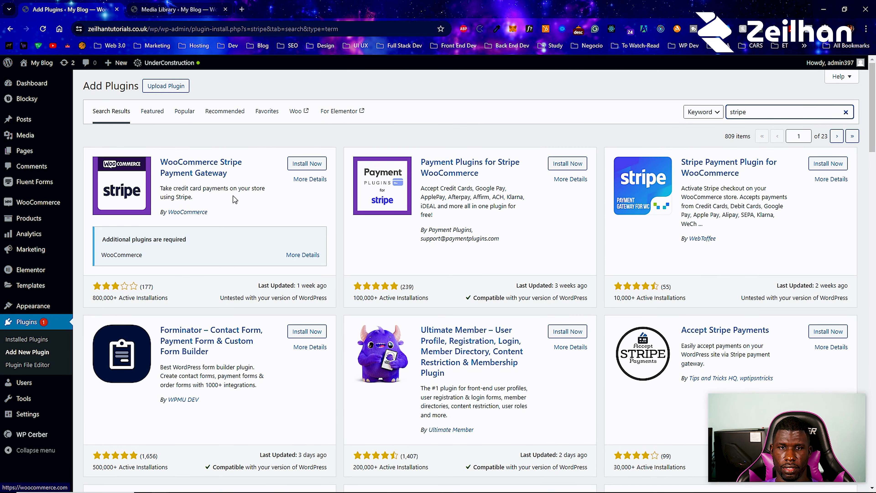
pyautogui.click(314, 166)
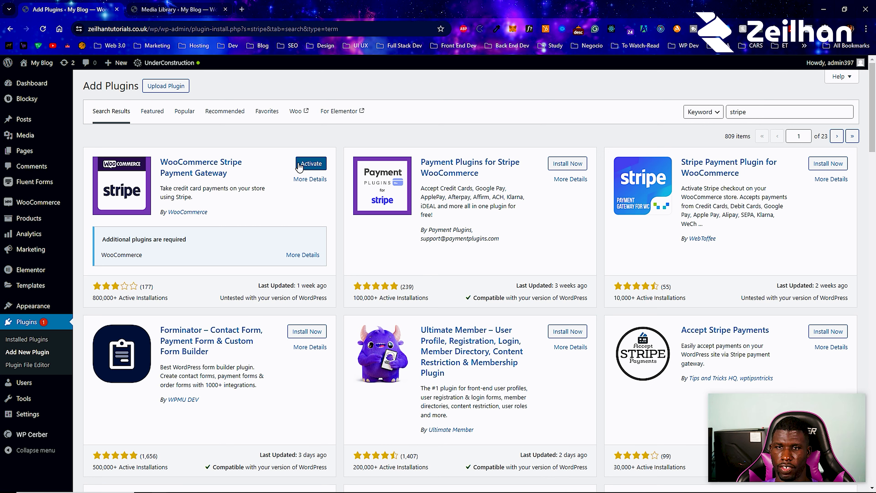
# - Search 'paypal', install and activate WooCommerce PayPal Payments, then open WooCommerce Settings
pyautogui.doubleClick(735, 109)
pyautogui.write('paypal')
pyautogui.click(302, 164)
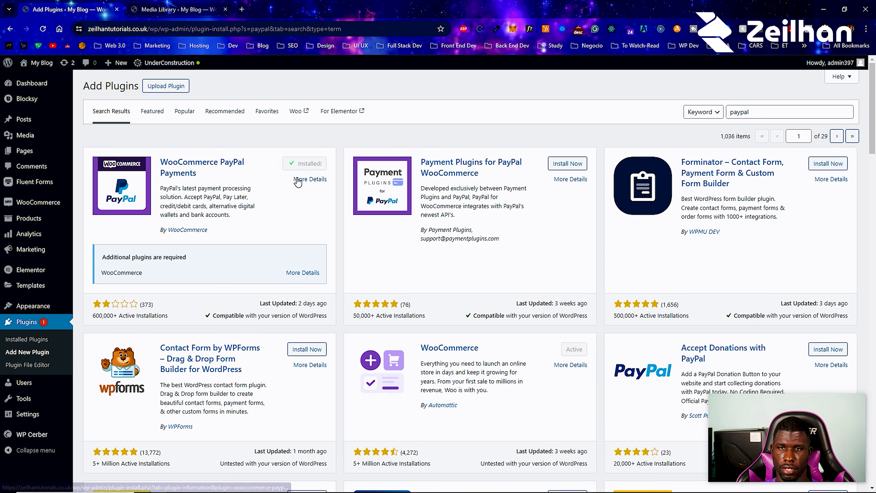
pyautogui.click(305, 164)
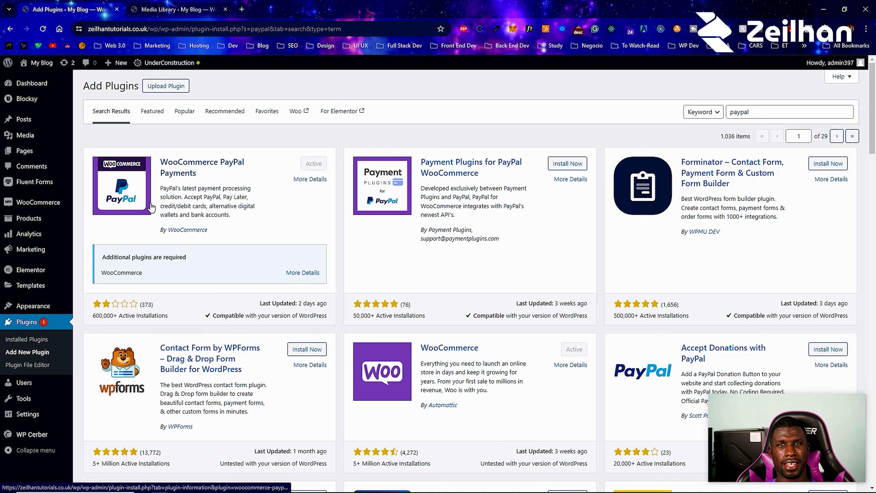
pyautogui.moveTo(70, 212)
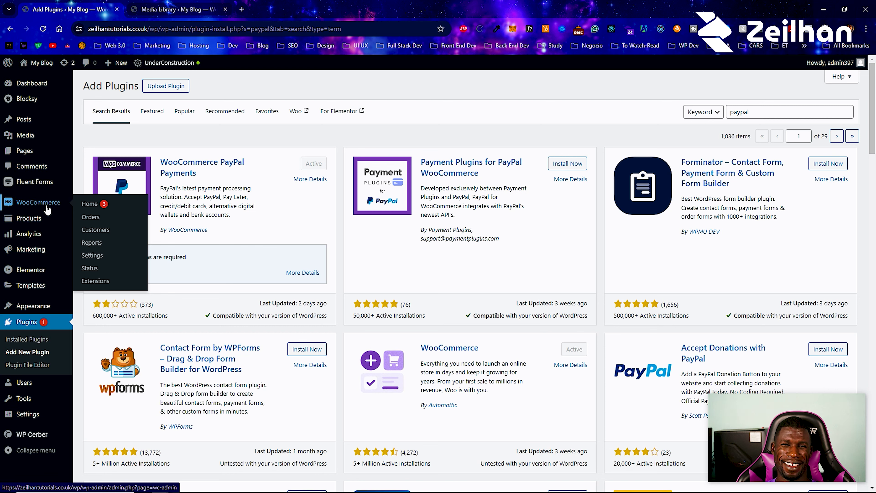
pyautogui.click(91, 243)
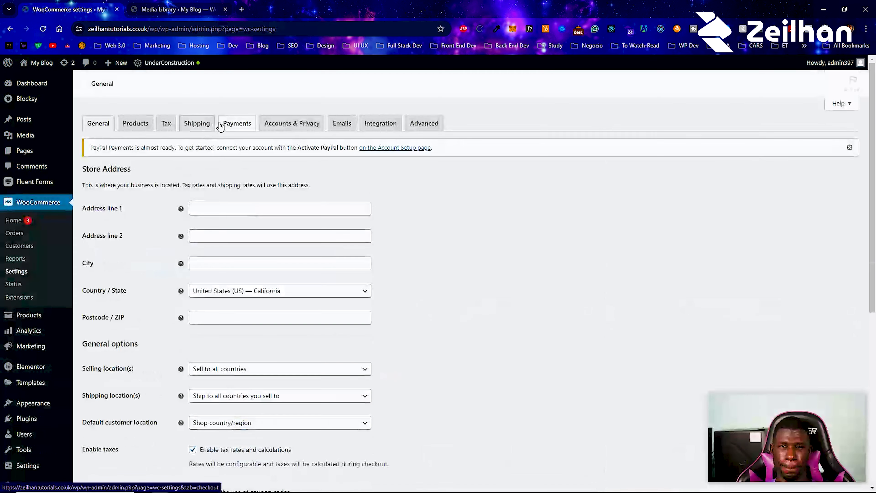
# - Open the PayPal Payments setup from the Payments tab and enable credit and debit card processing
pyautogui.click(238, 125)
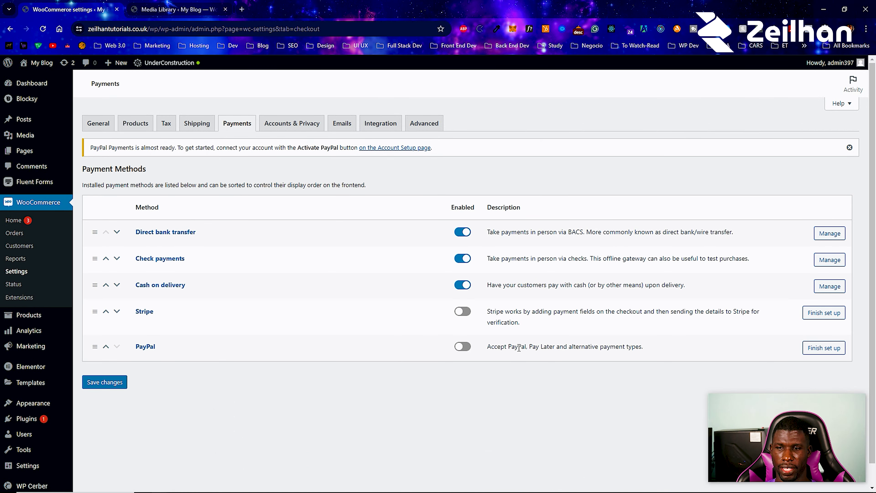
pyautogui.click(463, 347)
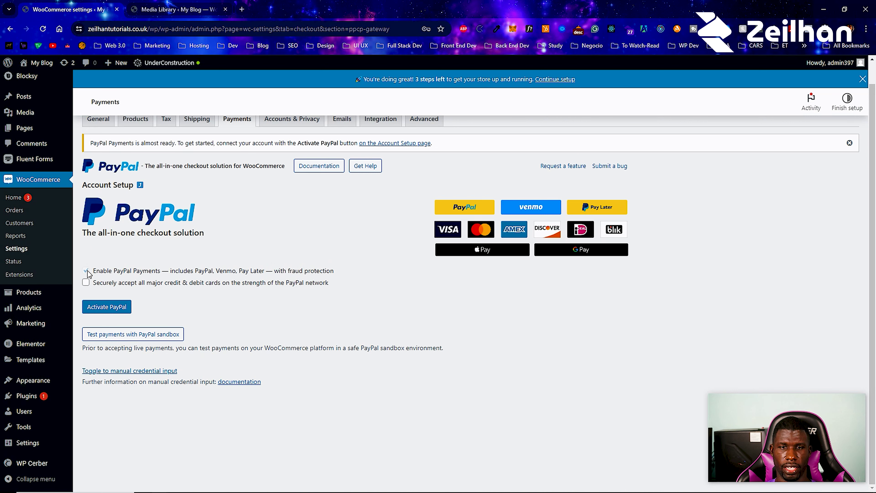
pyautogui.click(86, 282)
pyautogui.scroll(-5, 90, 284)
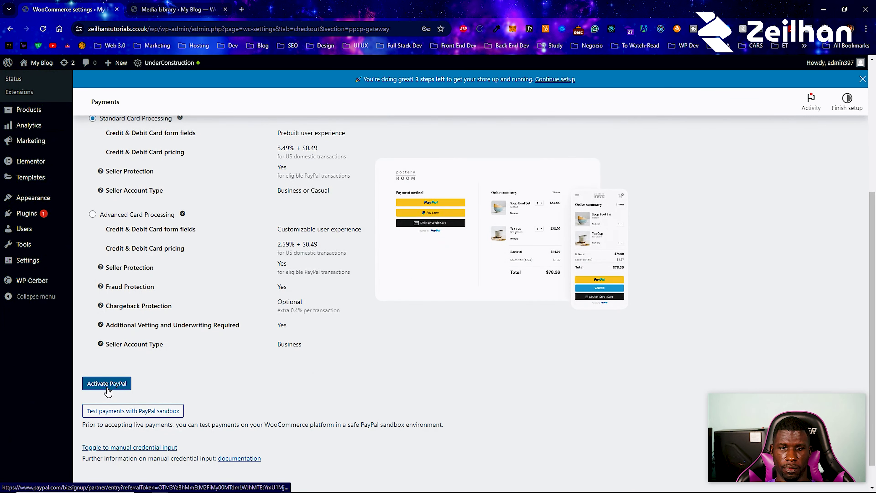
pyautogui.scroll(3, 108, 392)
pyautogui.scroll(-6, 107, 388)
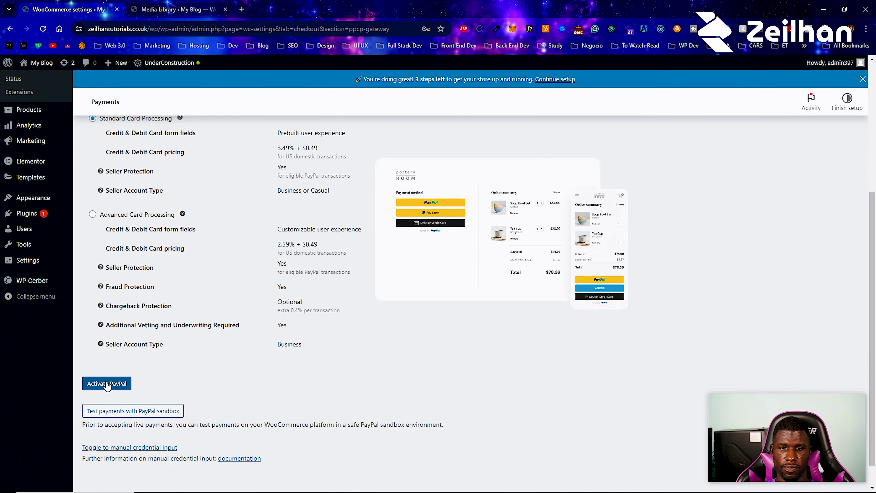
# - Start connecting a PayPal account, abandon the security check, and return to the payment methods list
pyautogui.click(107, 383)
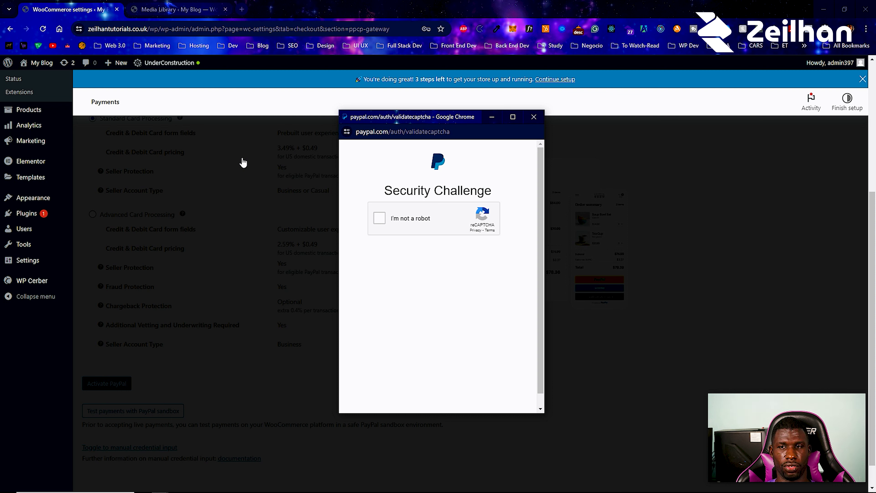
pyautogui.click(534, 117)
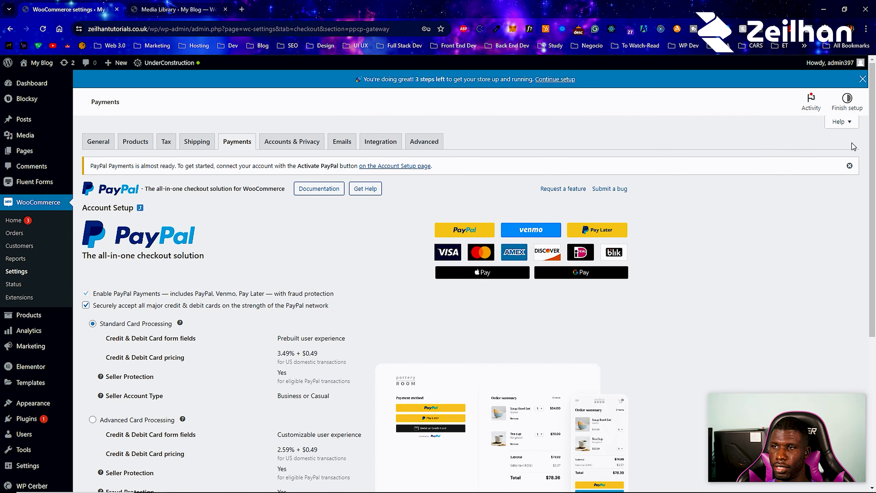
pyautogui.click(499, 275)
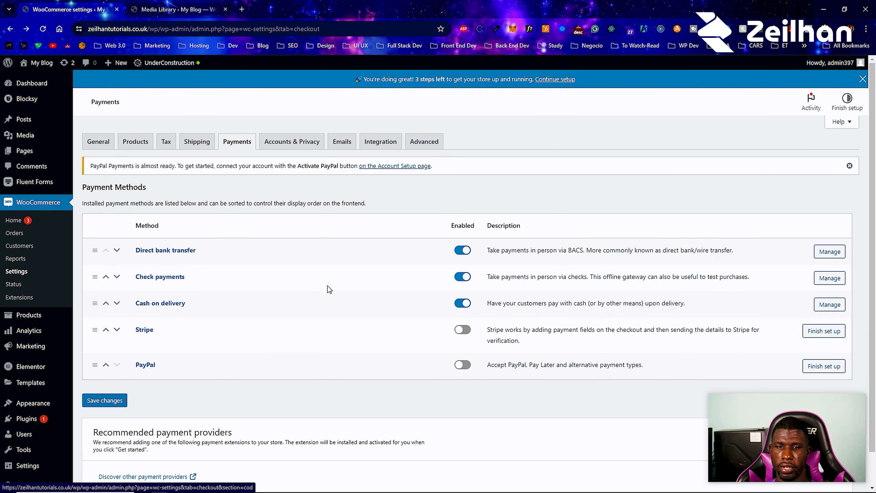
# - View Stripe's Finish set up page, then return to Payments and go to Accounts & Privacy
pyautogui.click(820, 338)
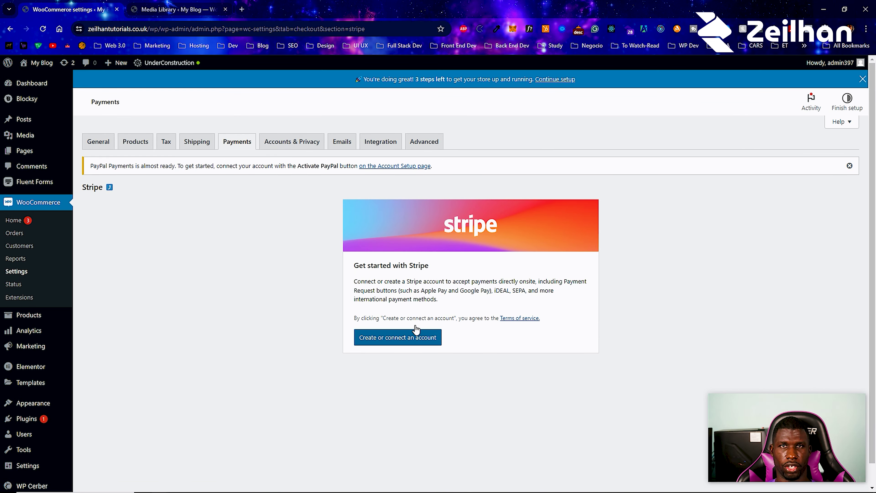
pyautogui.click(248, 146)
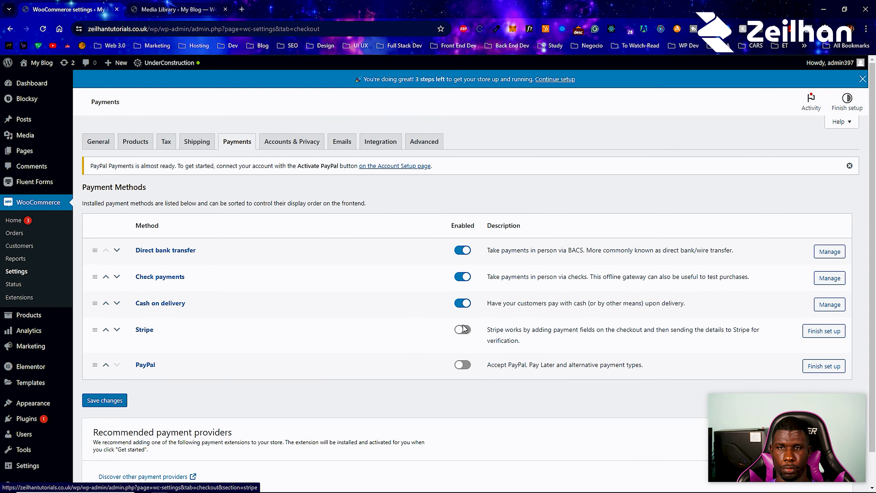
pyautogui.click(277, 142)
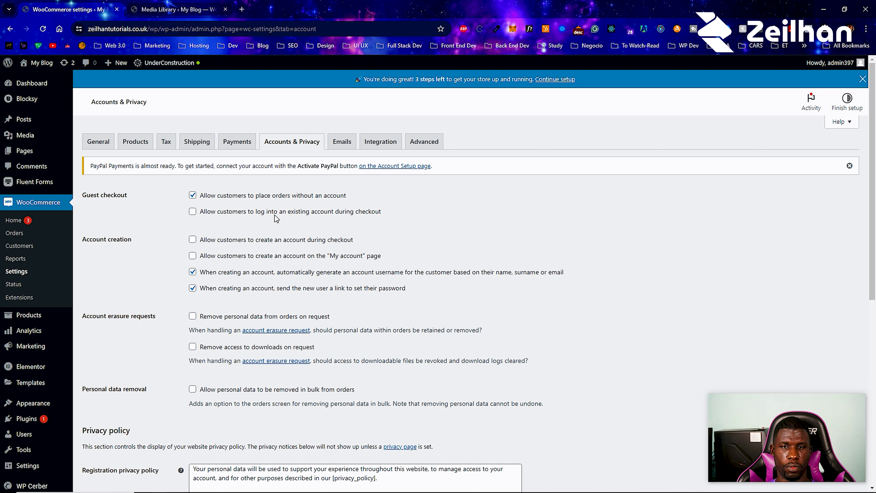
# - Allow account creation at checkout and on My account, plus download-access removal and bulk personal-data removal
pyautogui.click(193, 239)
pyautogui.click(196, 257)
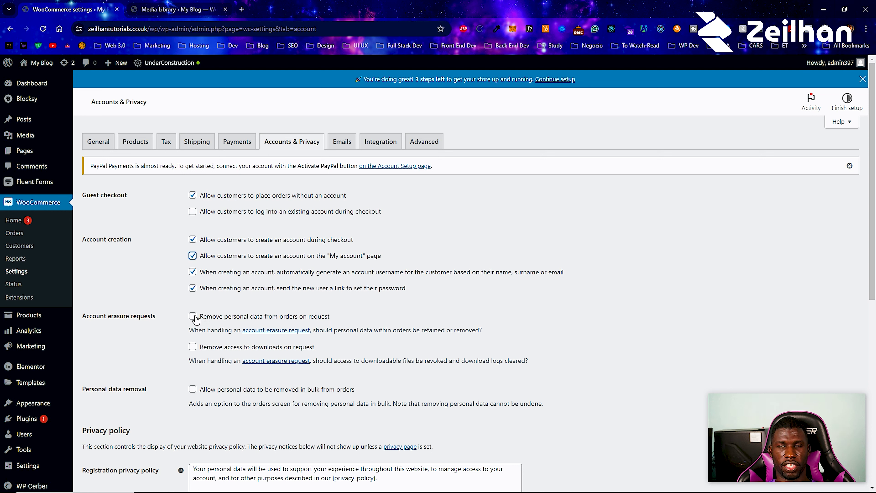
pyautogui.click(195, 349)
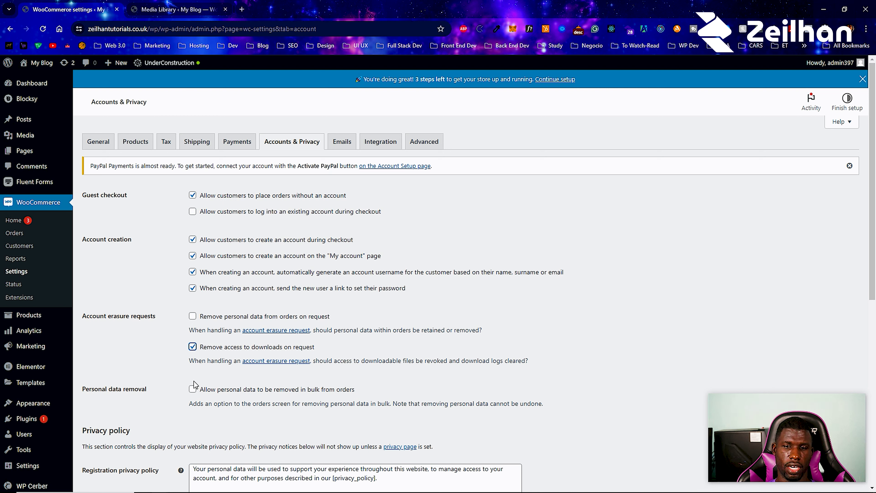
pyautogui.click(193, 389)
pyautogui.scroll(-7, 185, 363)
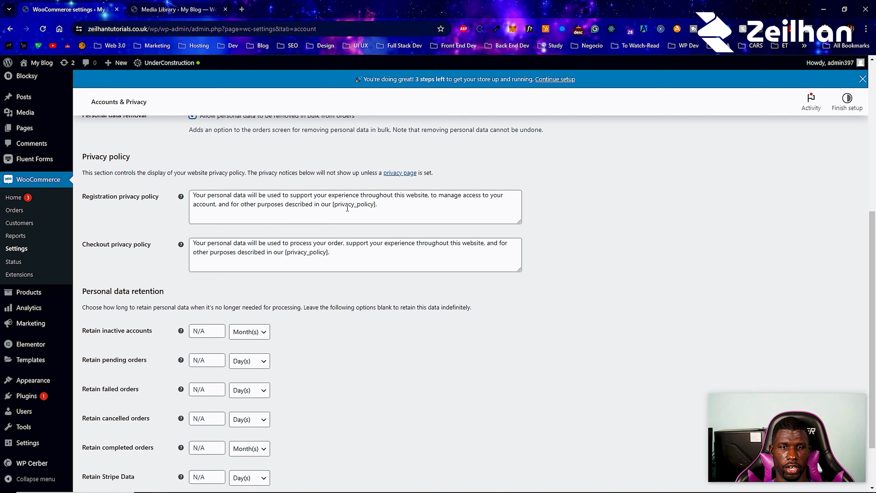
# - Look over the Pages list in a new browser tab, then close it
pyautogui.moveTo(46, 130)
pyautogui.rightClick(79, 130)
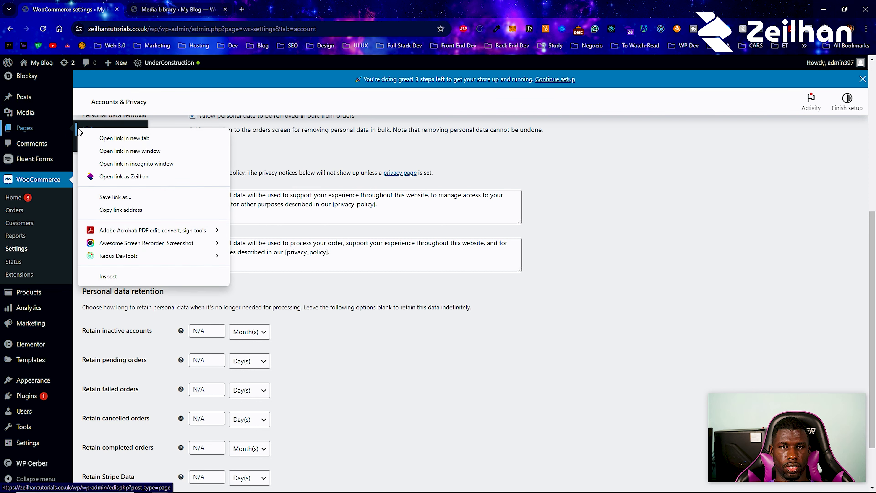
pyautogui.click(125, 138)
pyautogui.click(191, 15)
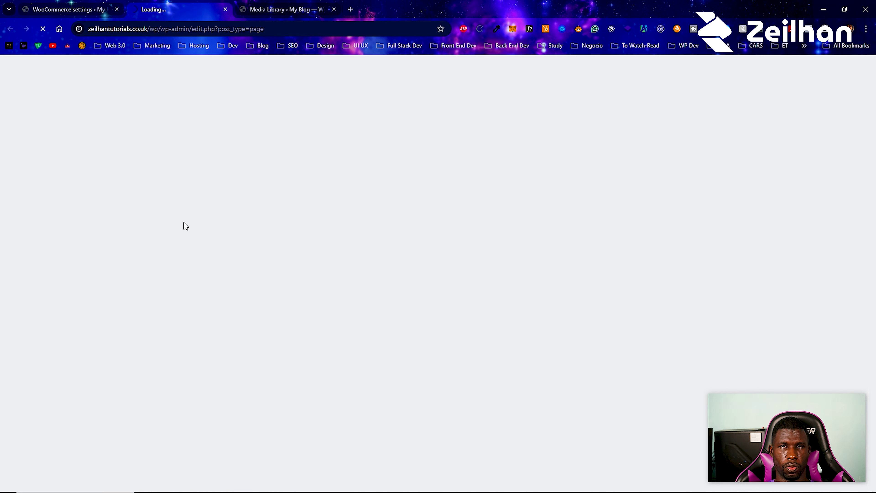
pyautogui.scroll(-2, 187, 242)
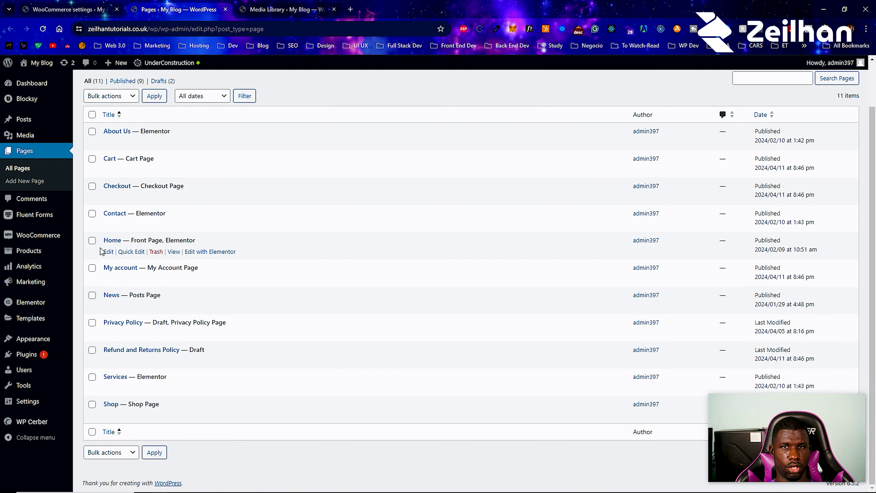
pyautogui.click(226, 10)
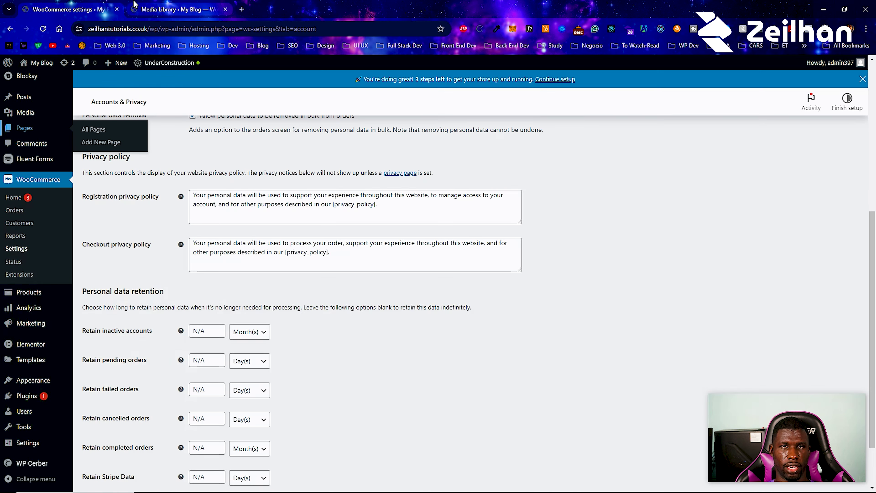
pyautogui.scroll(-3, 336, 359)
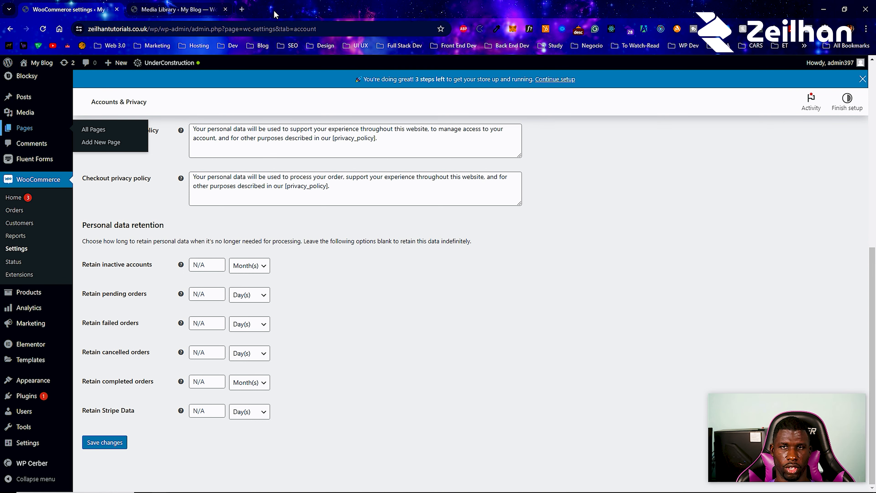
# - Load expressiveteez.com in a new tab, scroll through its homepage, and return to the settings tab
pyautogui.click(244, 9)
pyautogui.click(402, 235)
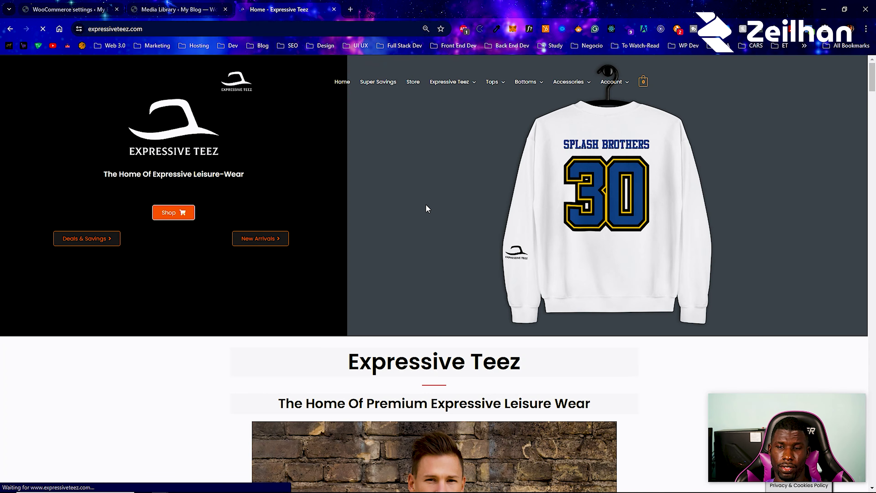
pyautogui.scroll(-3, 433, 212)
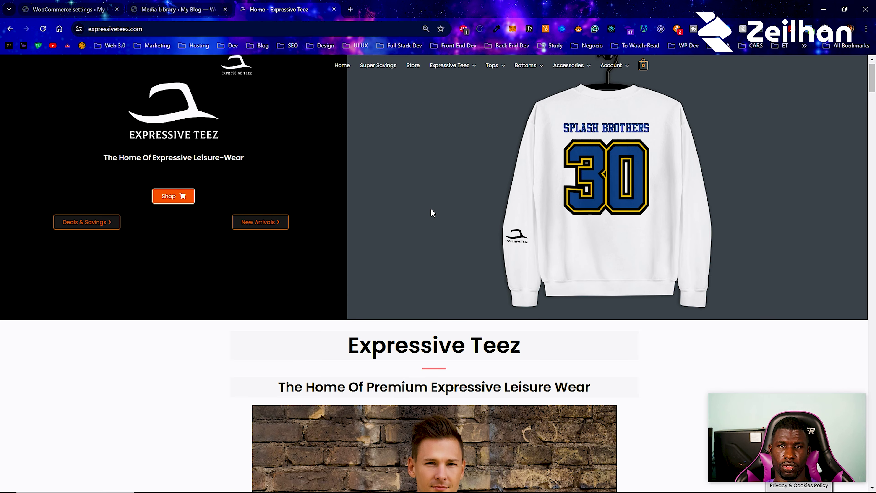
pyautogui.scroll(-4, 432, 209)
pyautogui.scroll(7, 432, 209)
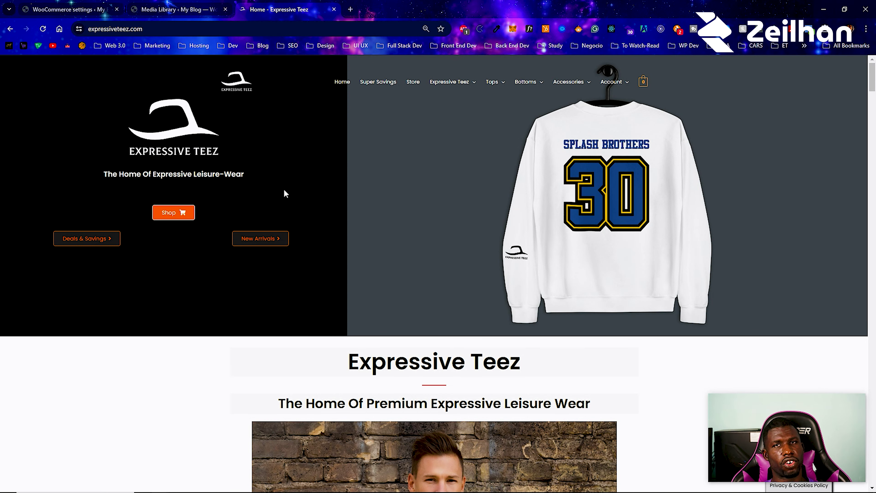
pyautogui.scroll(-15, 284, 193)
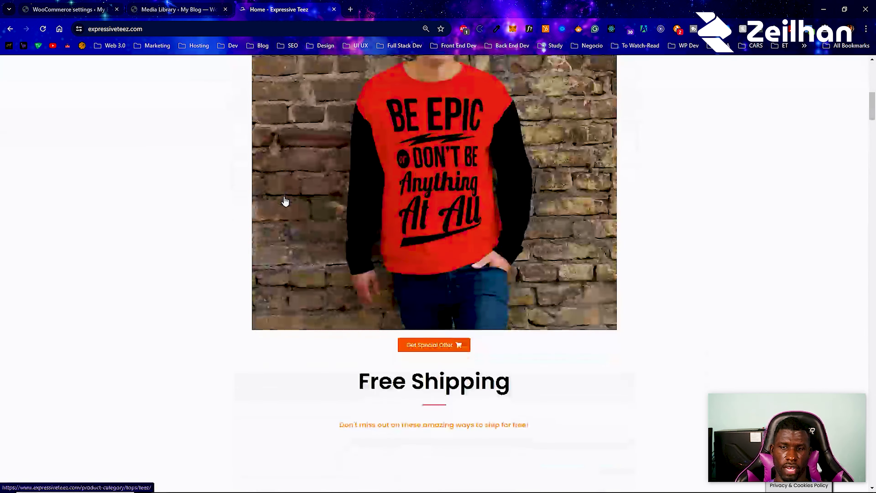
pyautogui.click(69, 10)
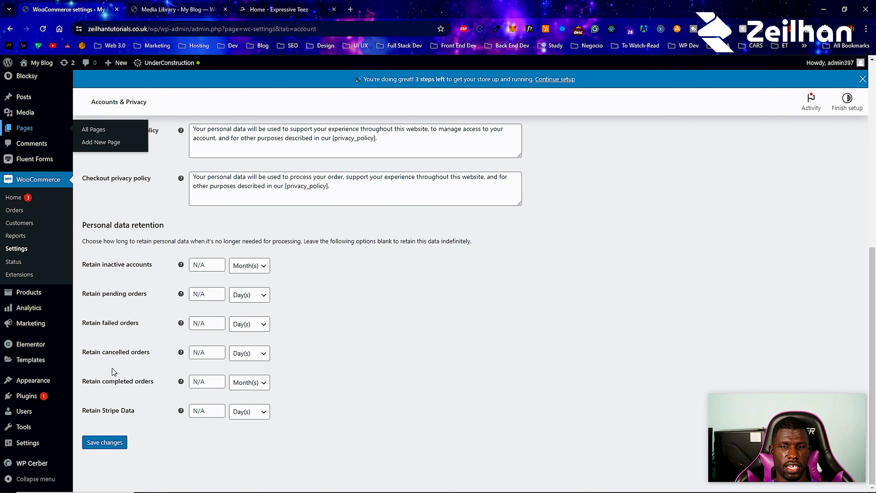
# - Retain inactive accounts for 180 days and Stripe data for 3 years, then save
pyautogui.click(202, 266)
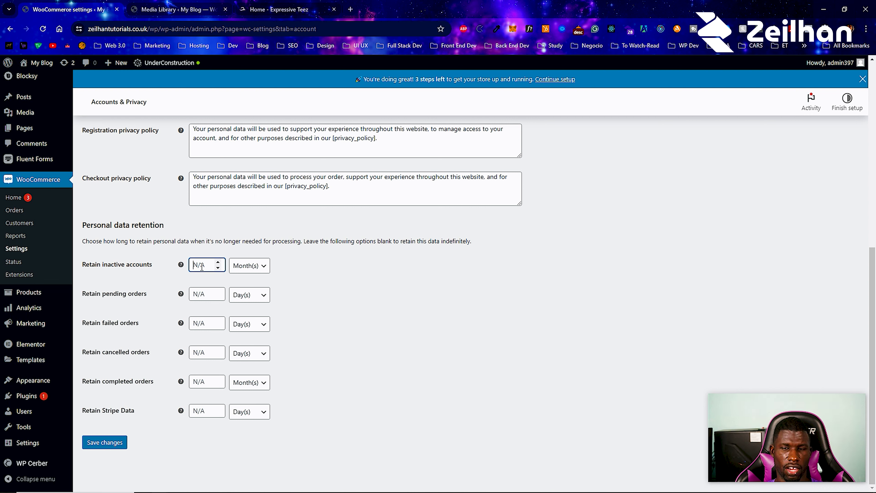
pyautogui.click(231, 266)
pyautogui.click(246, 277)
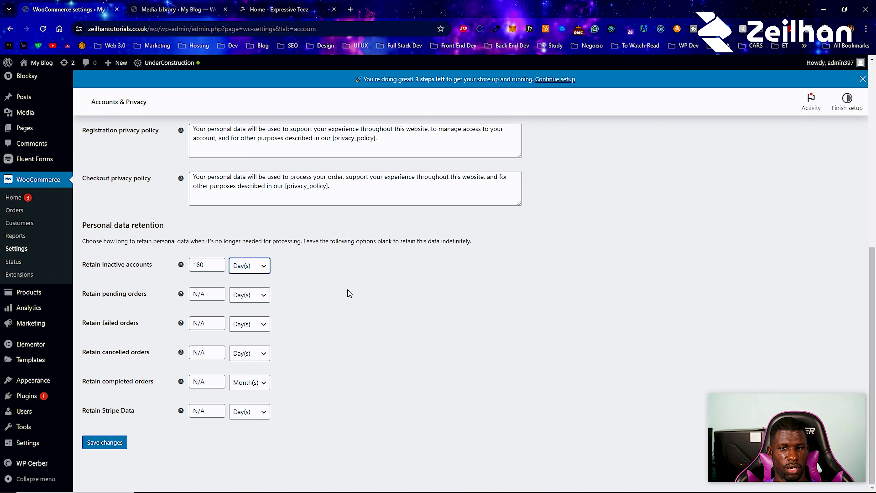
pyautogui.click(347, 291)
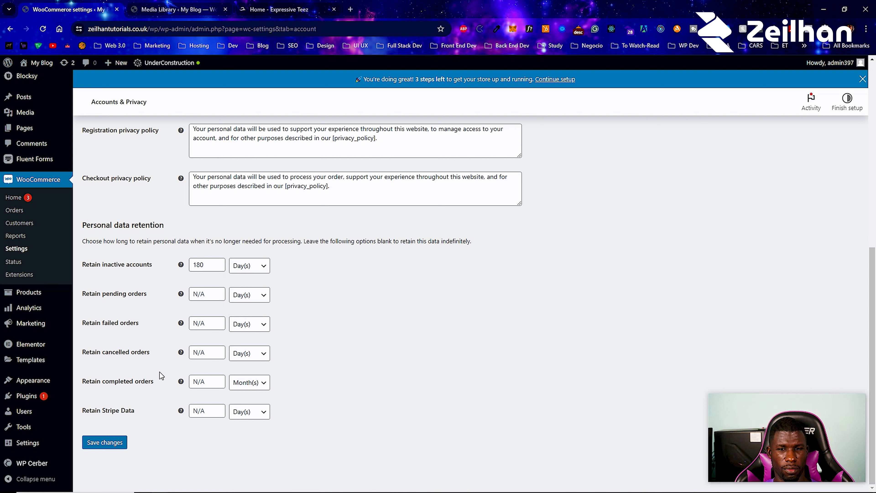
pyautogui.moveTo(34, 380)
pyautogui.click(203, 410)
pyautogui.write('3')
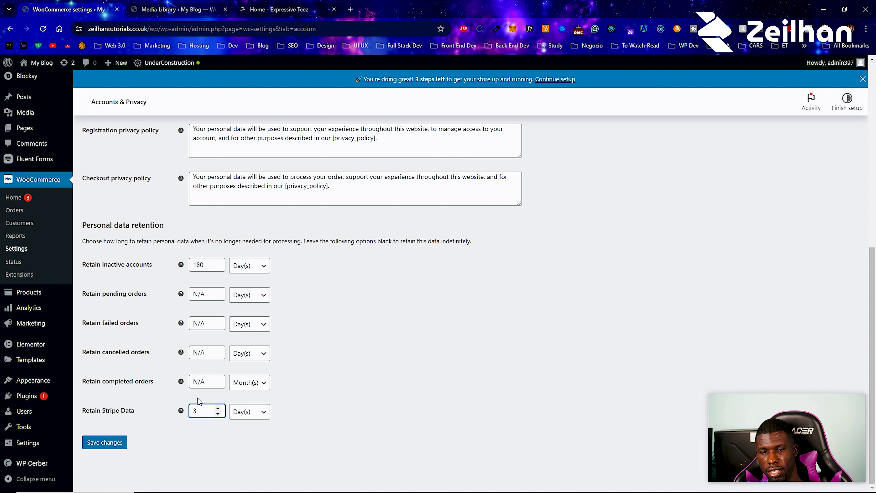
pyautogui.click(249, 416)
pyautogui.click(249, 452)
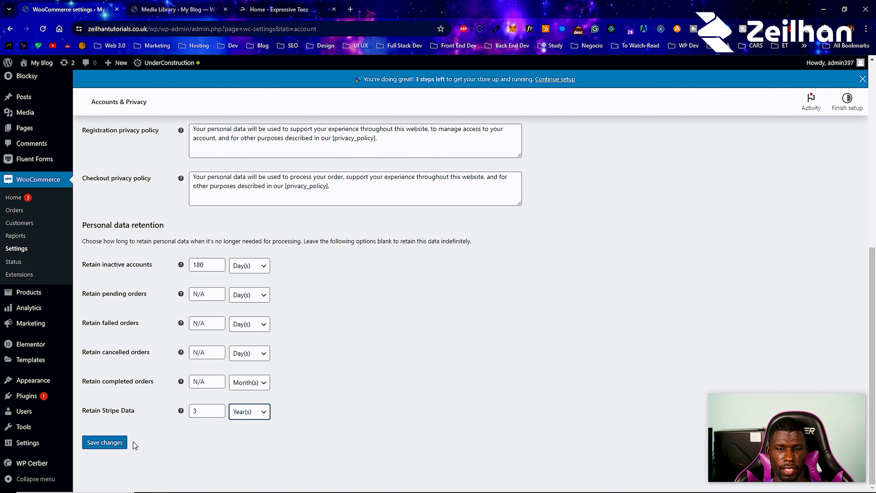
pyautogui.click(121, 443)
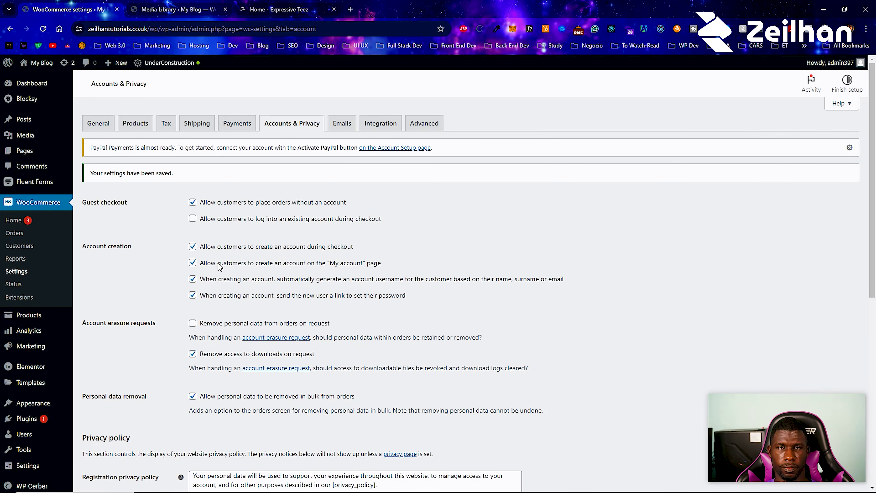
# - Review the New order email's settings, then go to the Integration settings
pyautogui.click(352, 141)
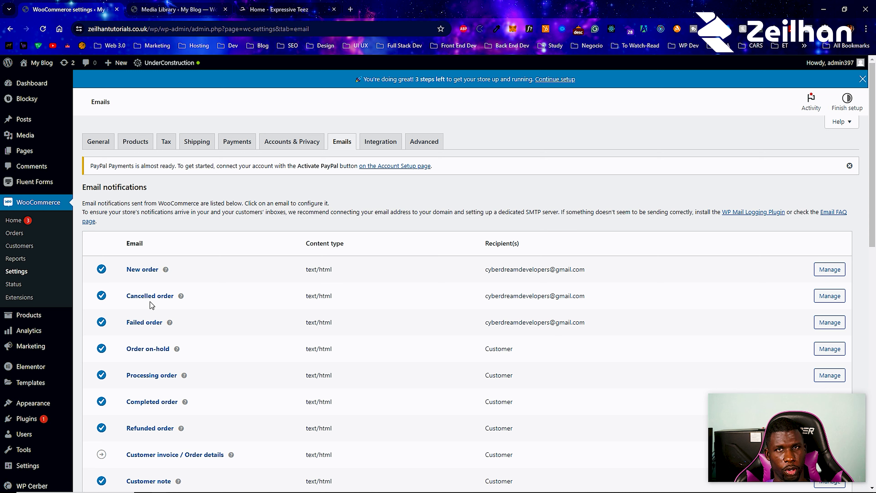
pyautogui.click(837, 272)
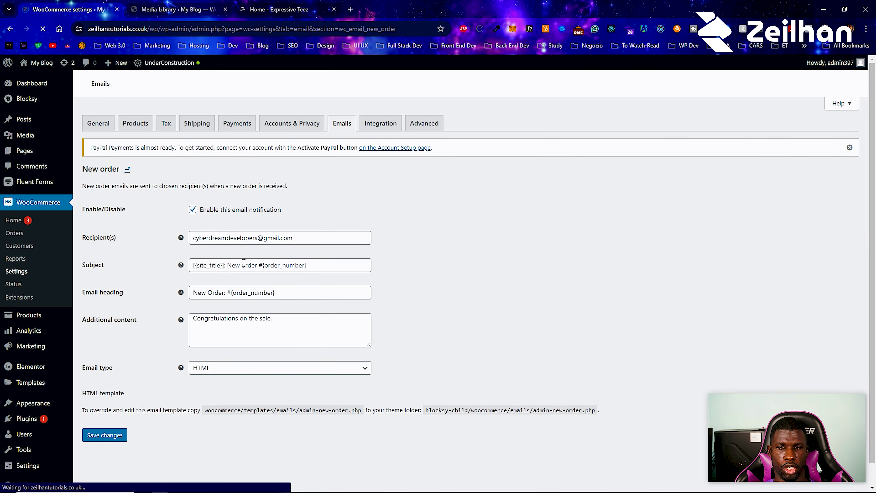
pyautogui.scroll(-1, 212, 345)
pyautogui.scroll(1, 216, 293)
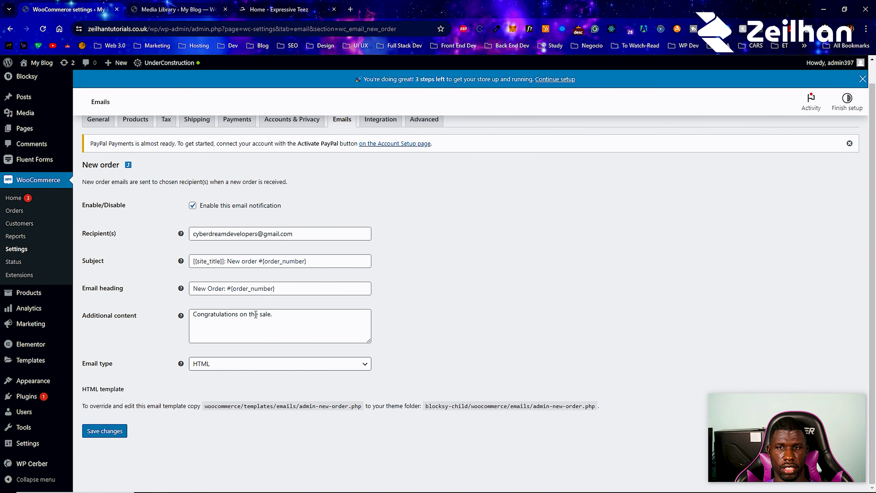
pyautogui.scroll(1, 255, 314)
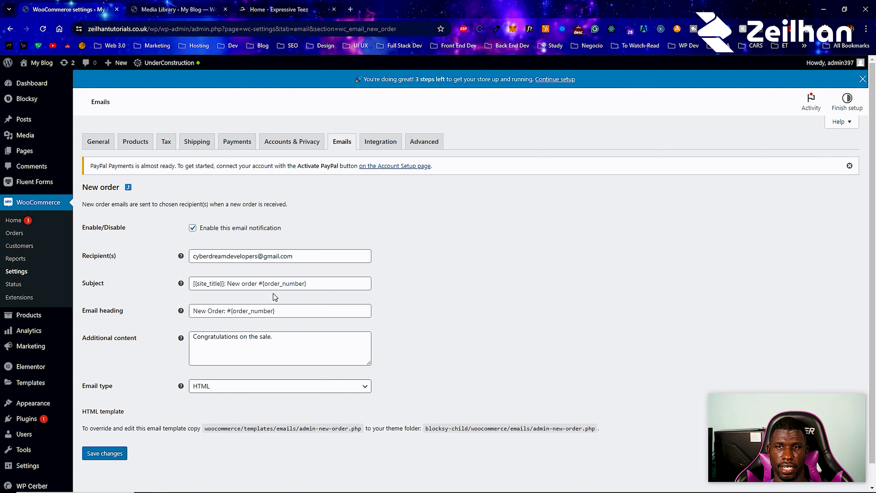
pyautogui.click(386, 148)
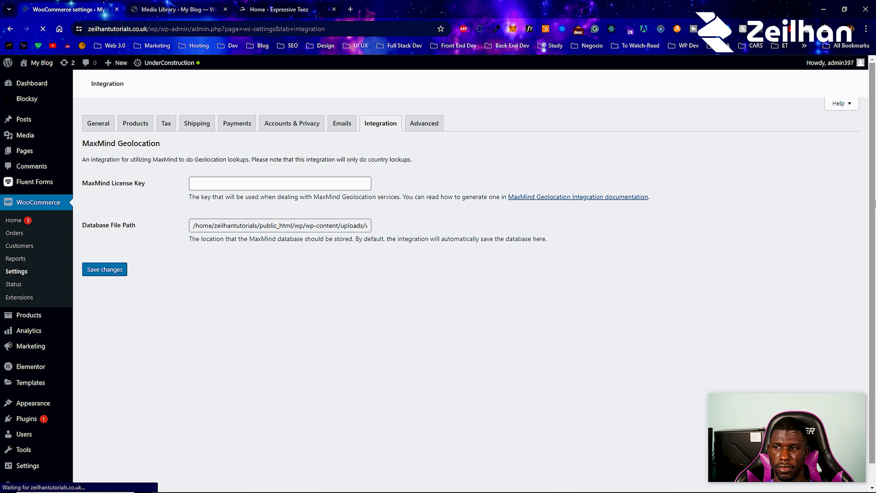
# - Open the Advanced settings, dismiss the PayPal notices, and browse Cart page choices without changing it
pyautogui.click(850, 148)
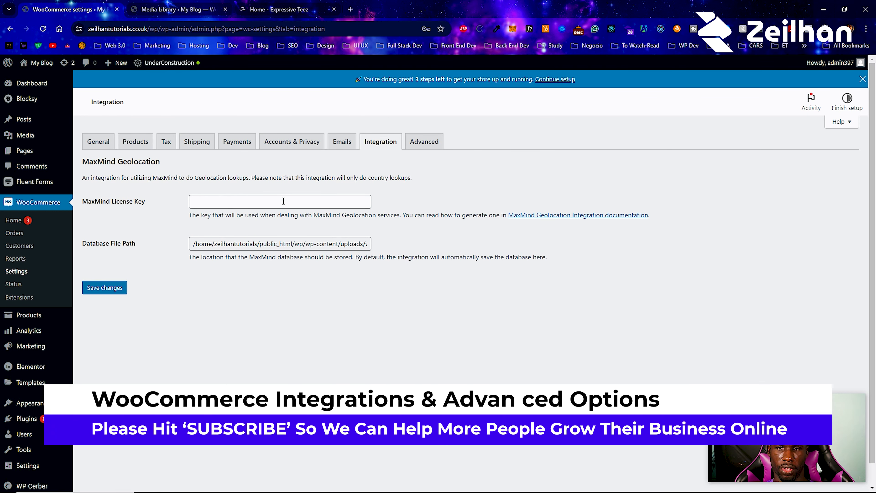
pyautogui.click(430, 147)
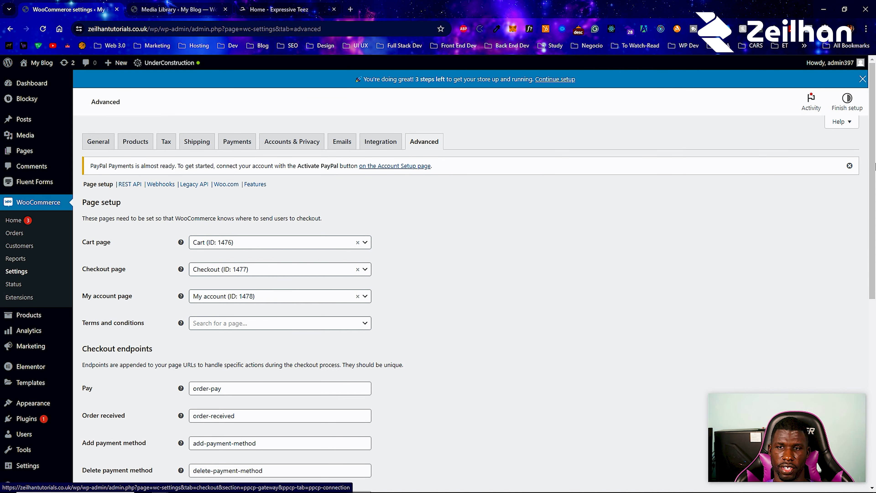
pyautogui.click(850, 166)
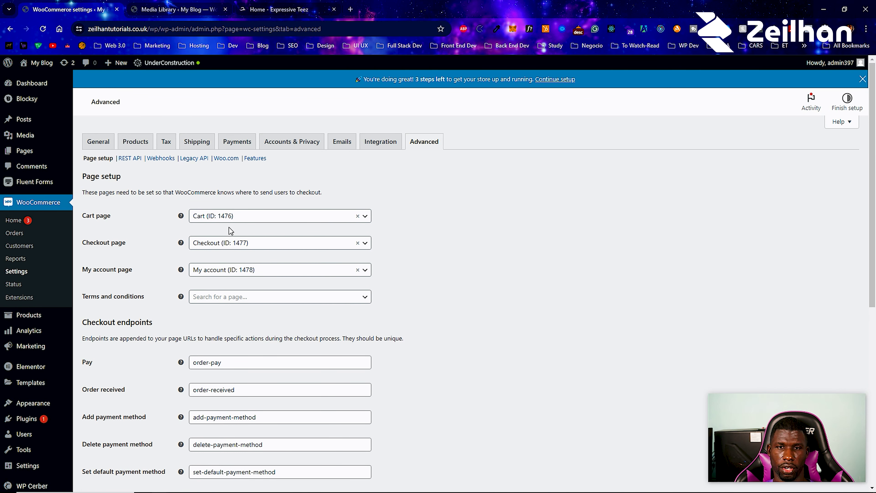
pyautogui.click(232, 220)
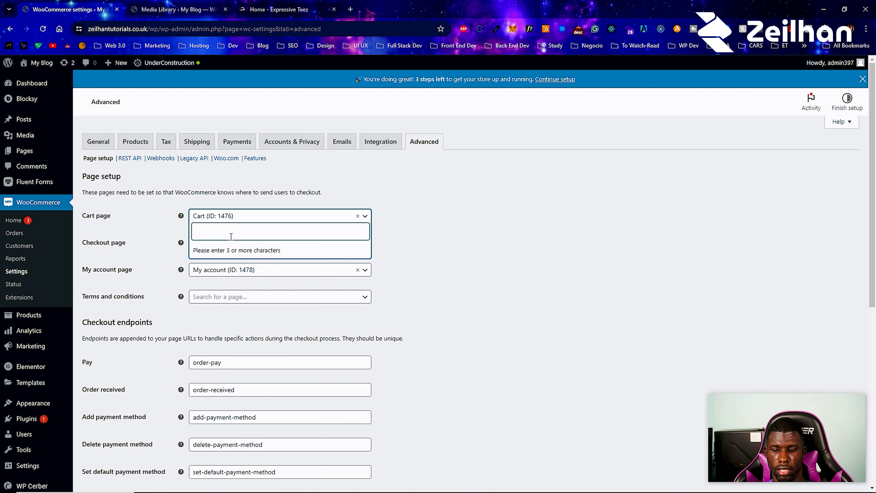
pyautogui.write('con')
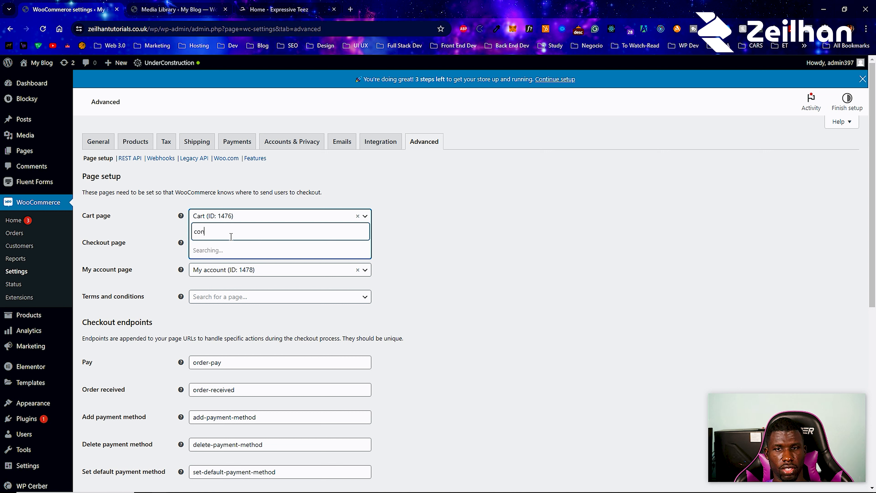
pyautogui.press('Escape')
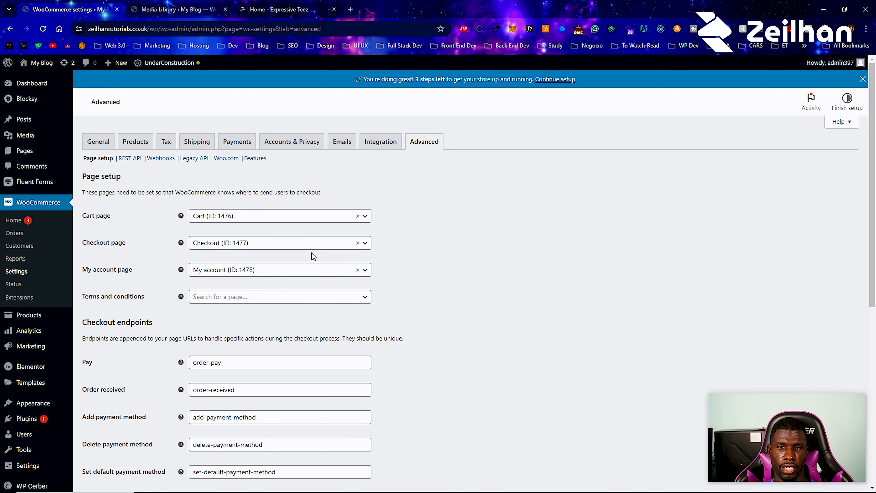
# - Set the Terms and conditions page to Refund and Returns Policy and save the advanced settings
pyautogui.click(236, 297)
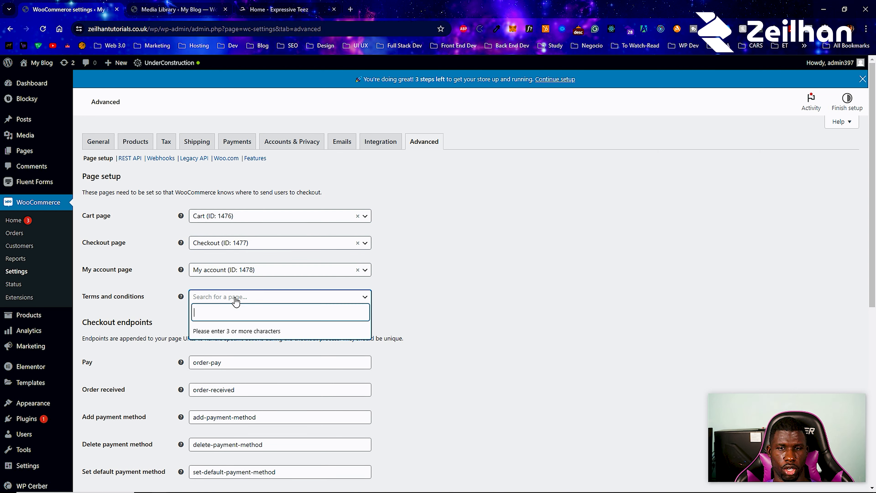
pyautogui.write('pri')
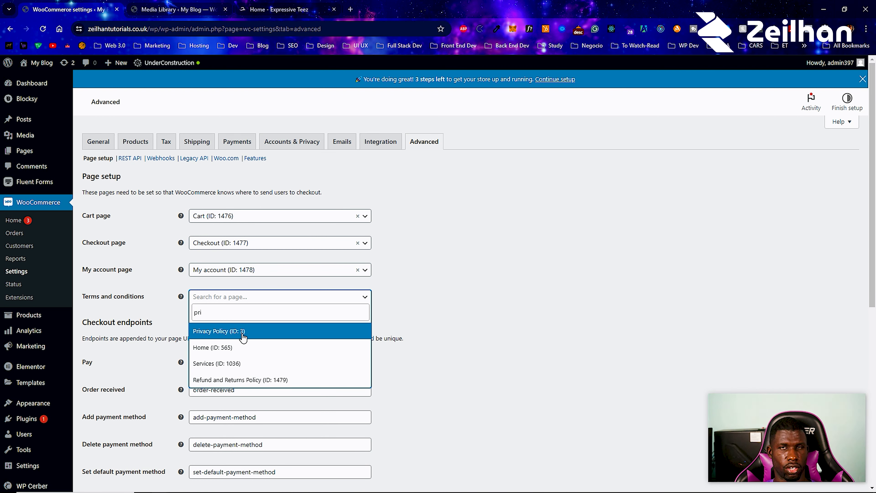
pyautogui.click(261, 378)
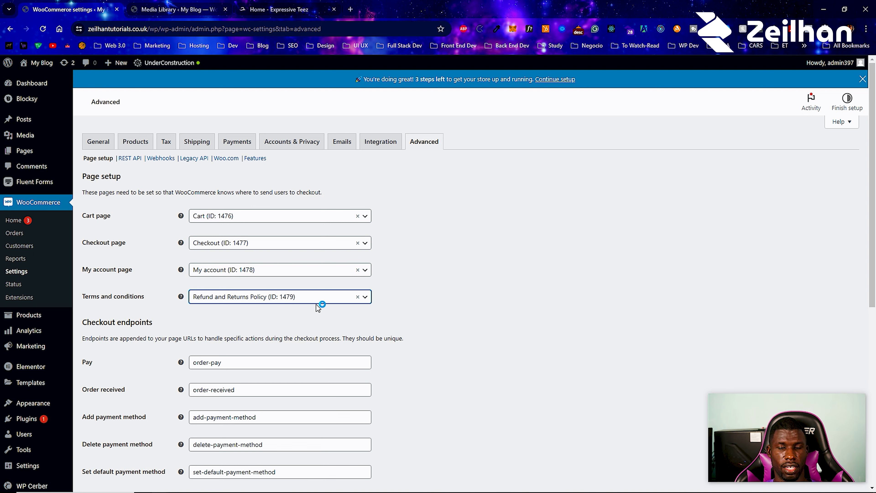
pyautogui.scroll(-4, 317, 303)
pyautogui.scroll(-5, 238, 228)
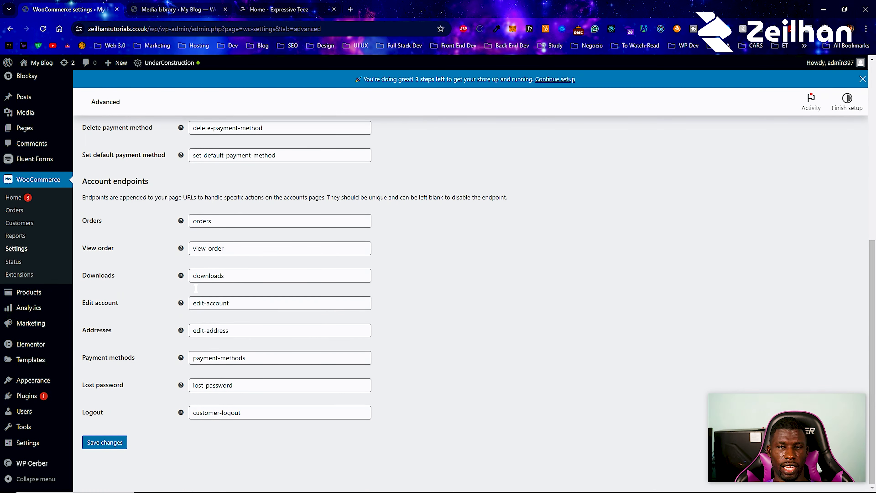
pyautogui.scroll(2, 143, 382)
pyautogui.scroll(-2, 131, 431)
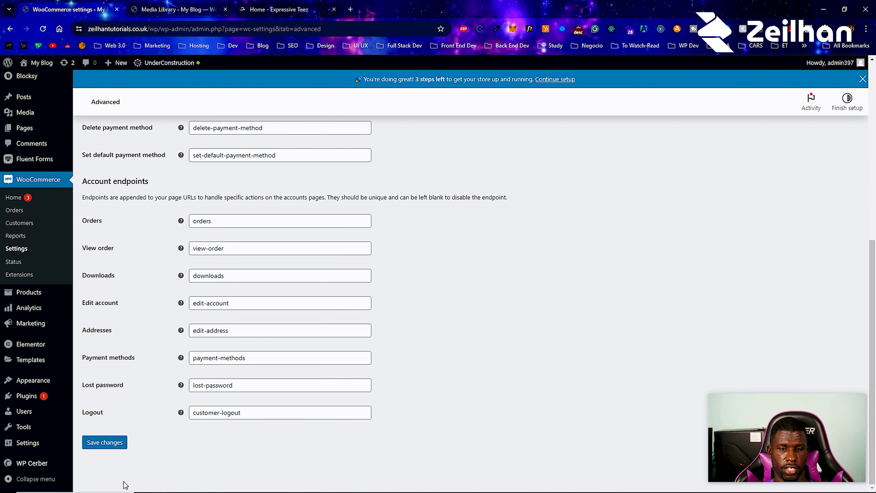
pyautogui.click(114, 449)
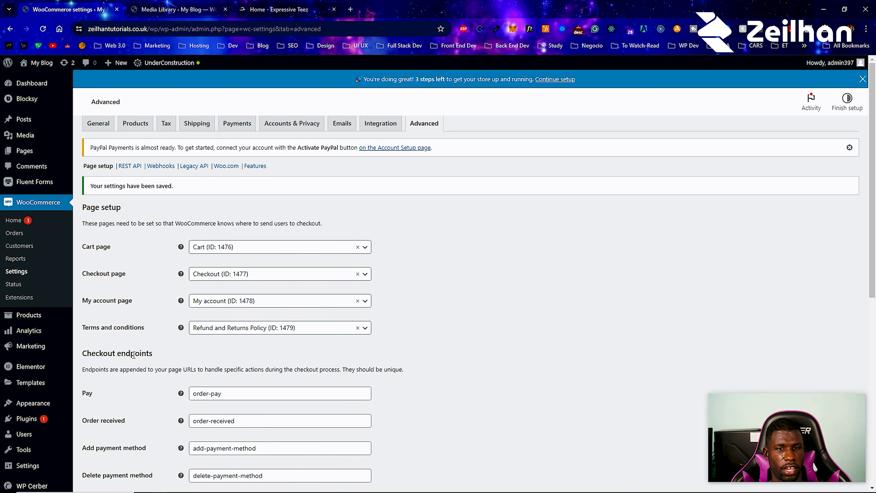
# - Start the WooCommerce guided setup and describe the business as just starting
pyautogui.click(27, 221)
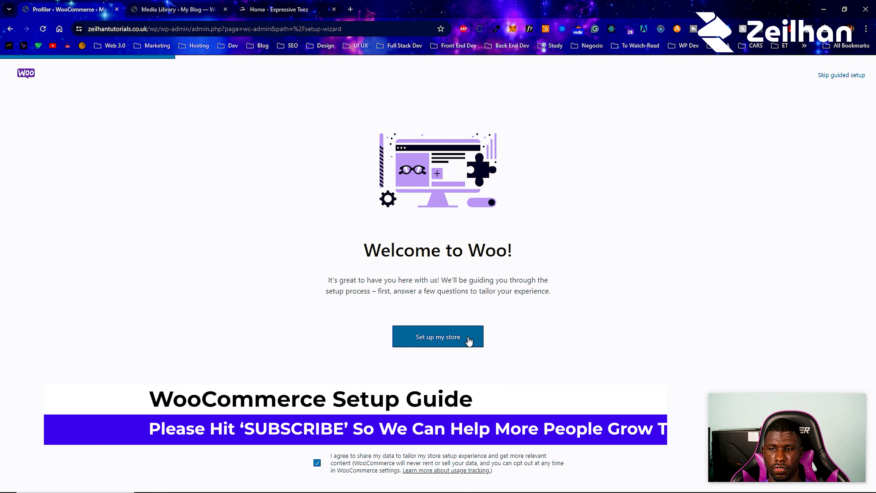
pyautogui.click(459, 339)
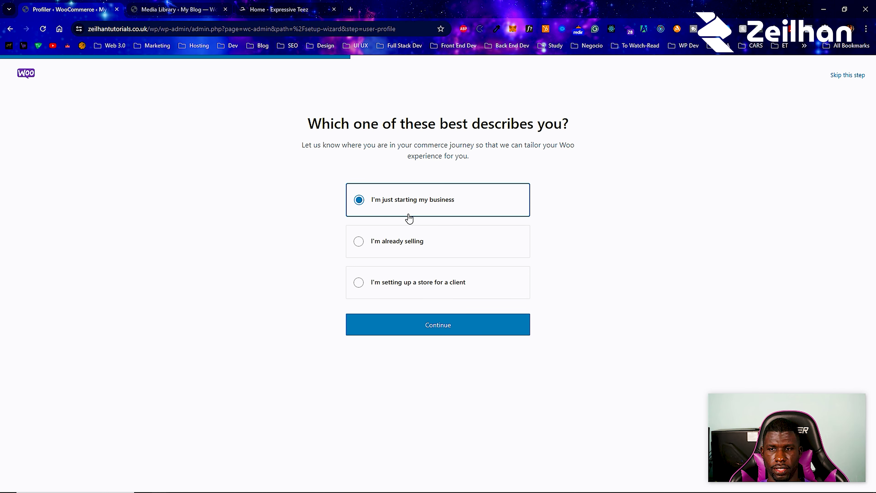
pyautogui.click(400, 241)
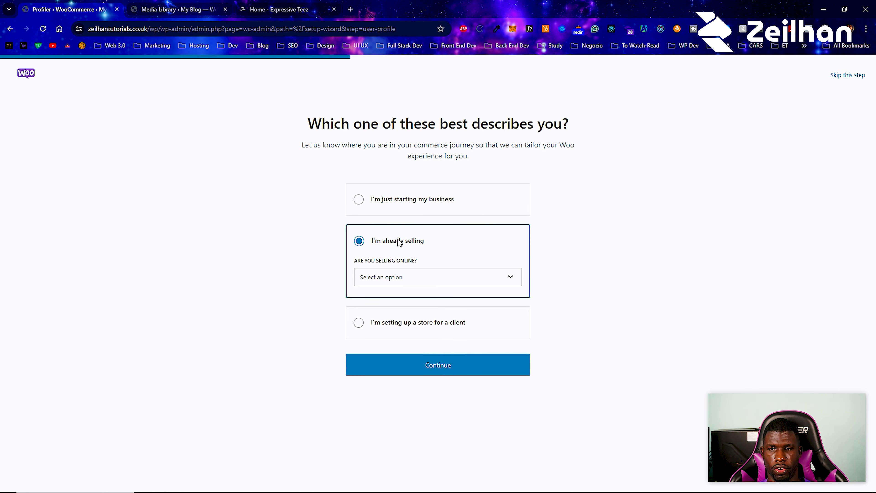
pyautogui.click(411, 281)
pyautogui.click(412, 303)
pyautogui.click(413, 278)
pyautogui.click(409, 318)
pyautogui.click(421, 212)
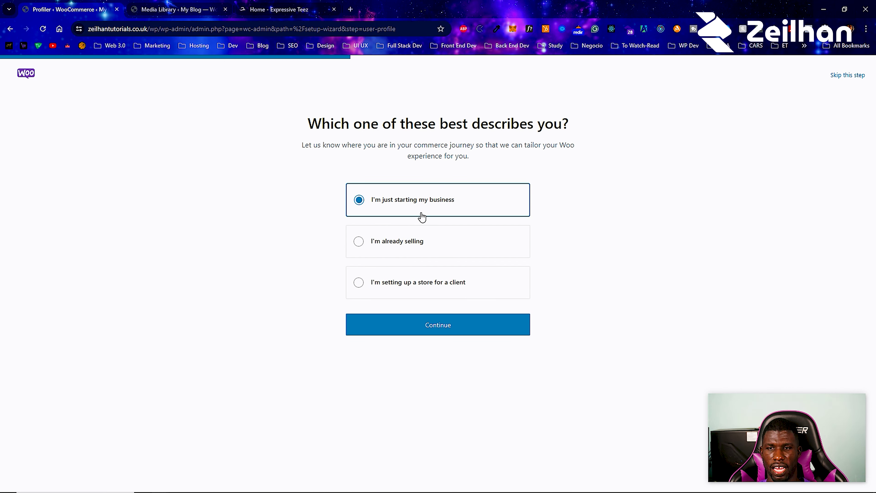
pyautogui.click(437, 321)
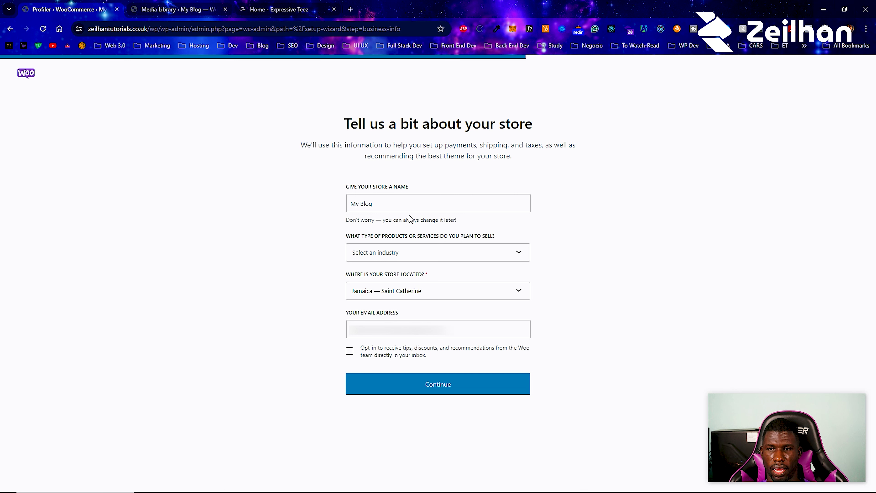
# - Choose Education and learning as the industry, opt in to Woo tips, submit, and untick Jetpack AI Assistant
pyautogui.tripleClick(398, 207)
pyautogui.click(397, 255)
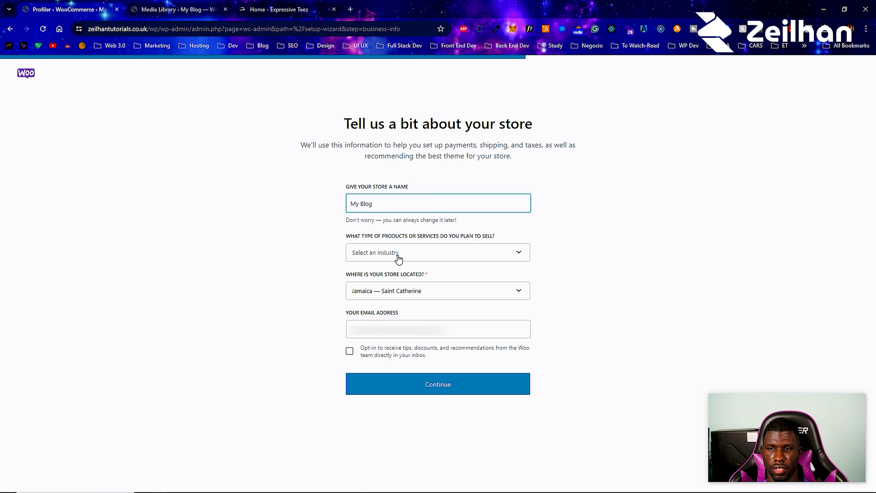
pyautogui.click(406, 349)
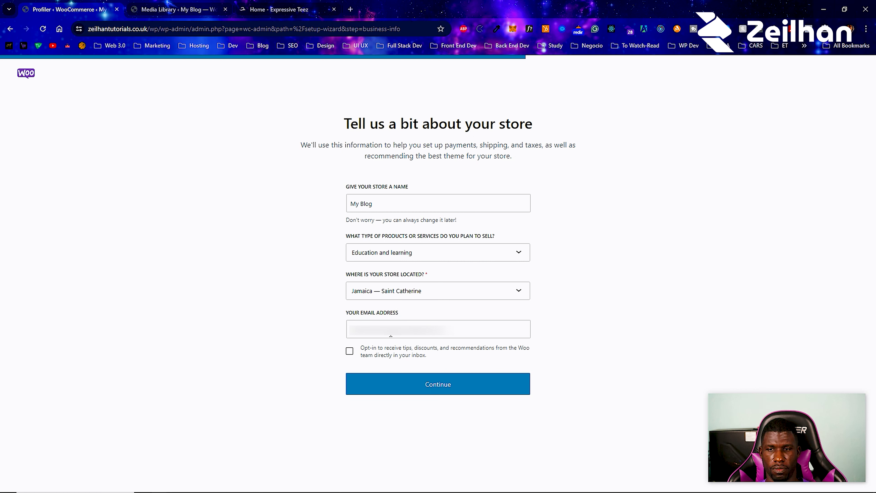
pyautogui.click(350, 351)
pyautogui.click(414, 390)
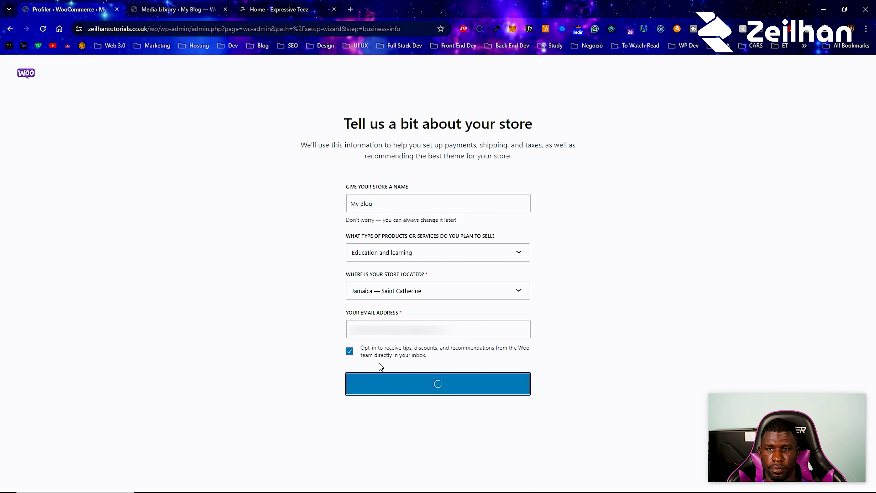
pyautogui.click(226, 194)
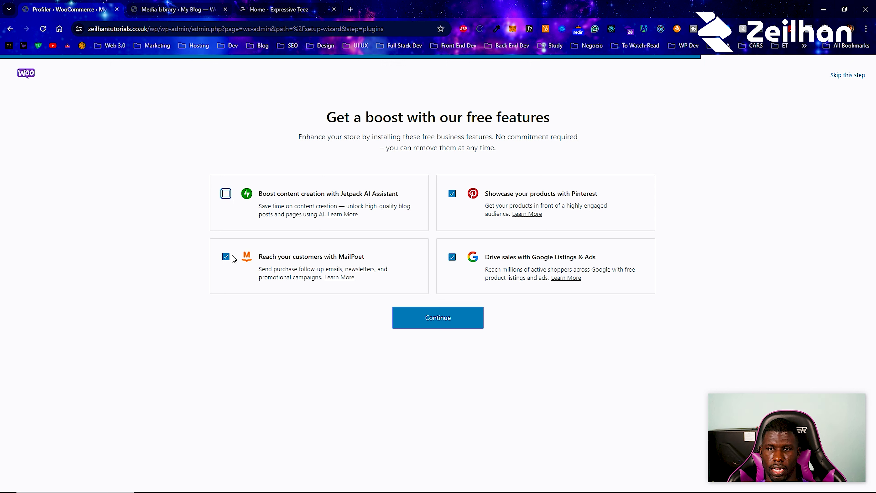
# - Deselect MailPoet and Pinterest, keep Google Listings & Ads, and continue to WooCommerce Home
pyautogui.click(226, 257)
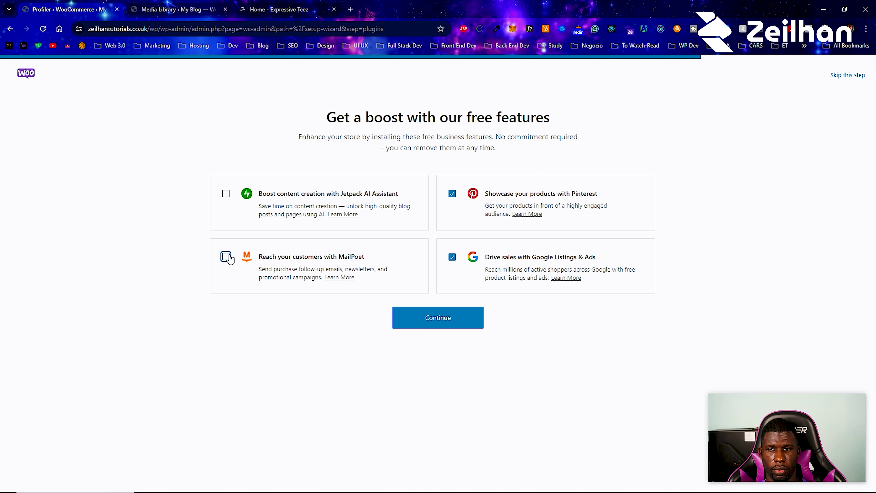
pyautogui.click(454, 196)
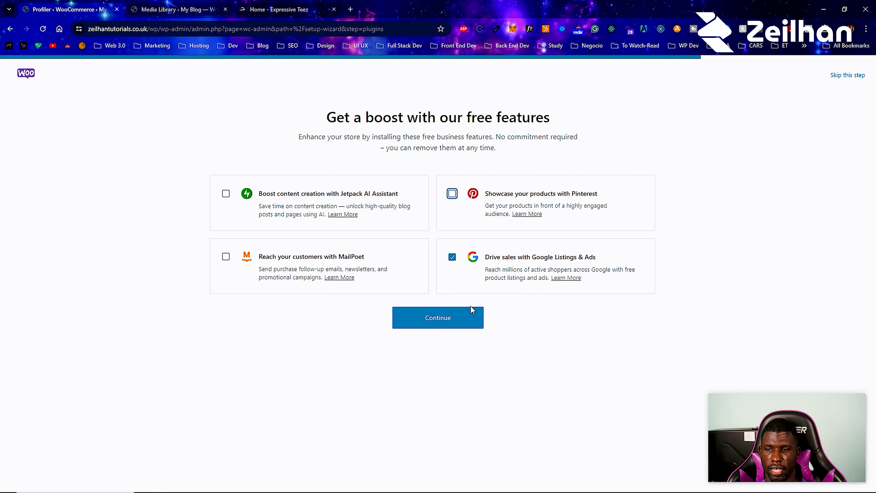
pyautogui.click(464, 321)
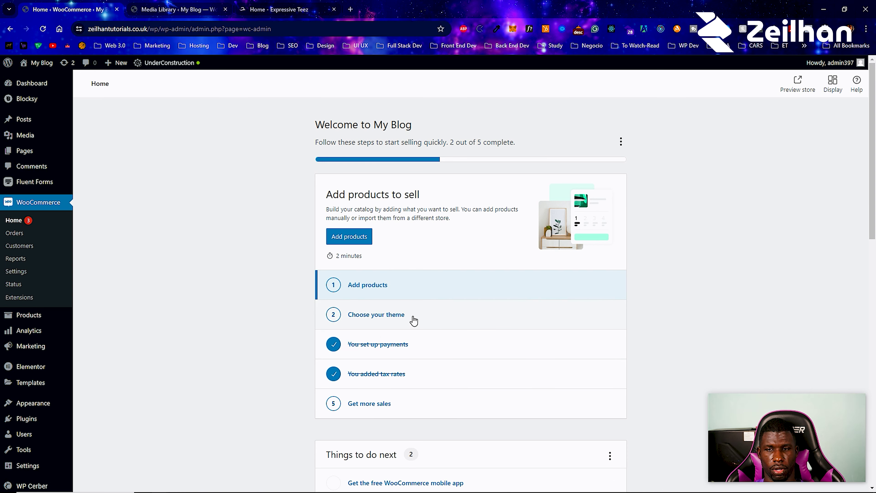
# - Open the 'Get more sales' task from the WooCommerce Home checklist to see marketing extensions
pyautogui.scroll(-3, 397, 313)
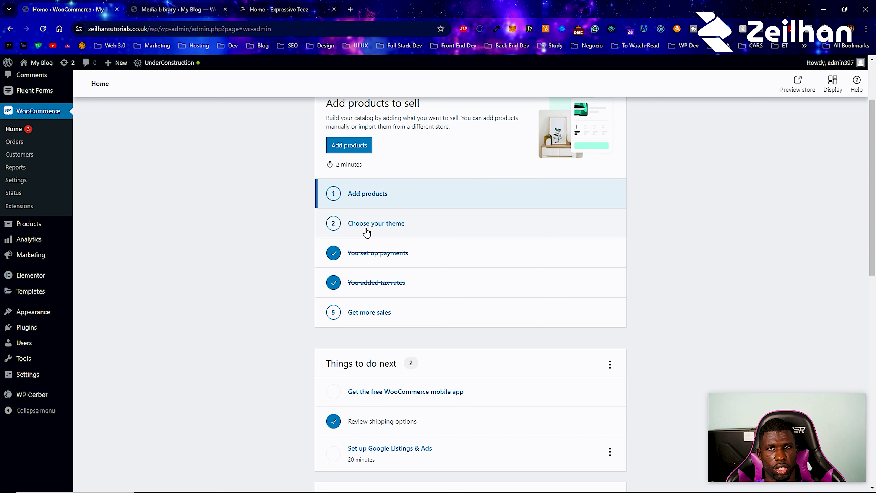
pyautogui.click(393, 326)
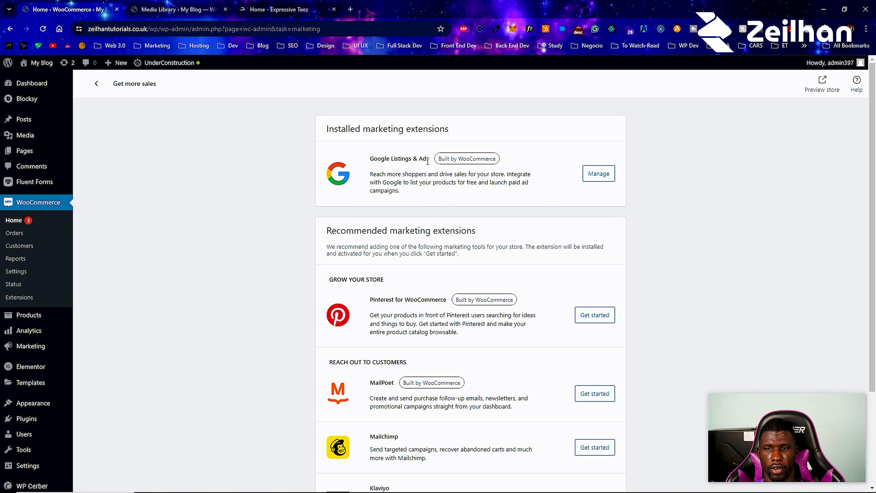
pyautogui.scroll(-3, 414, 178)
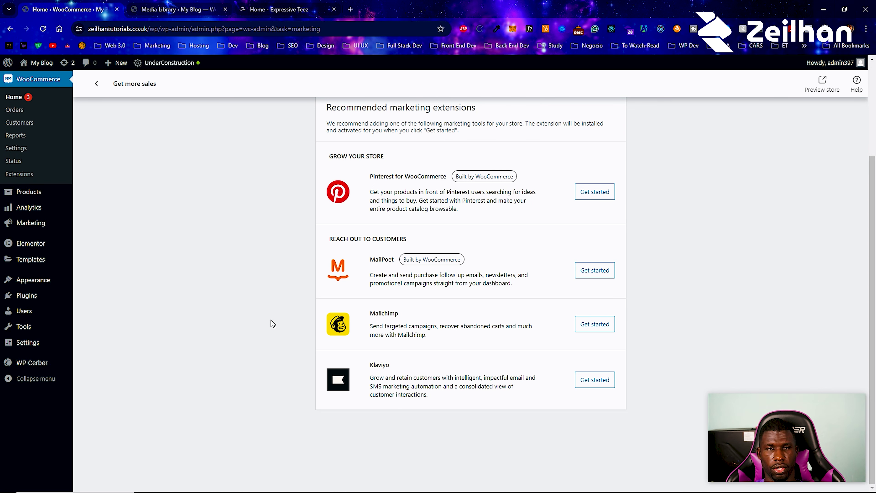
pyautogui.scroll(3, 271, 324)
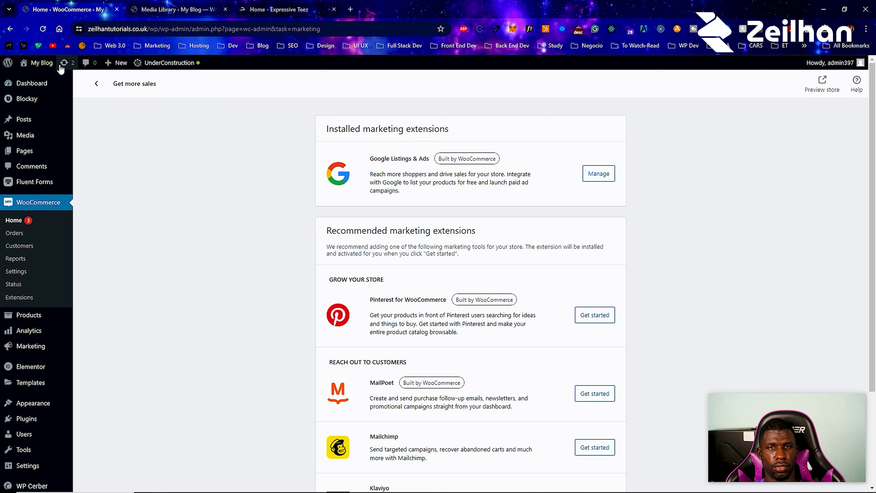
pyautogui.moveTo(39, 62)
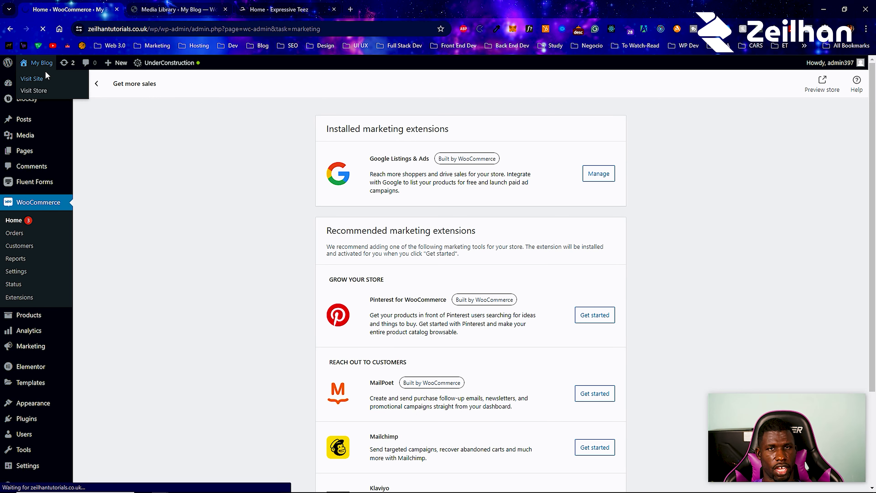
# - Preview the public front page, then go to the Appearance > Menus editor
pyautogui.click(45, 78)
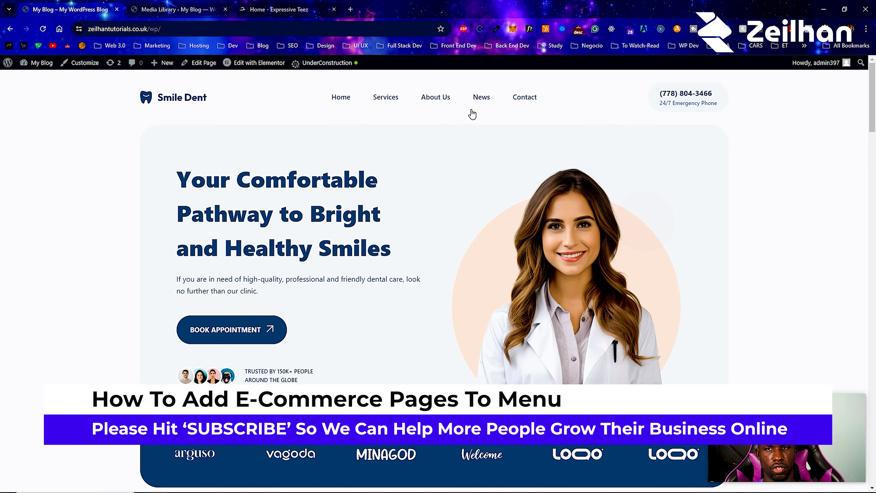
pyautogui.moveTo(40, 62)
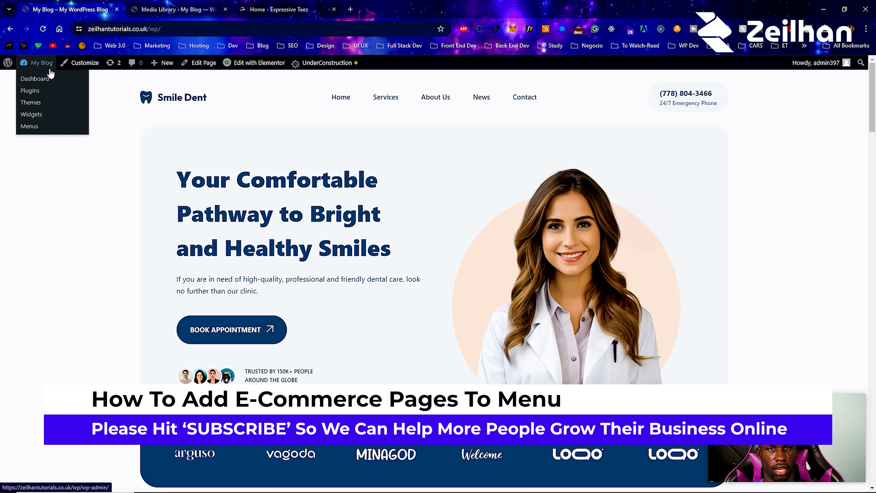
pyautogui.click(45, 90)
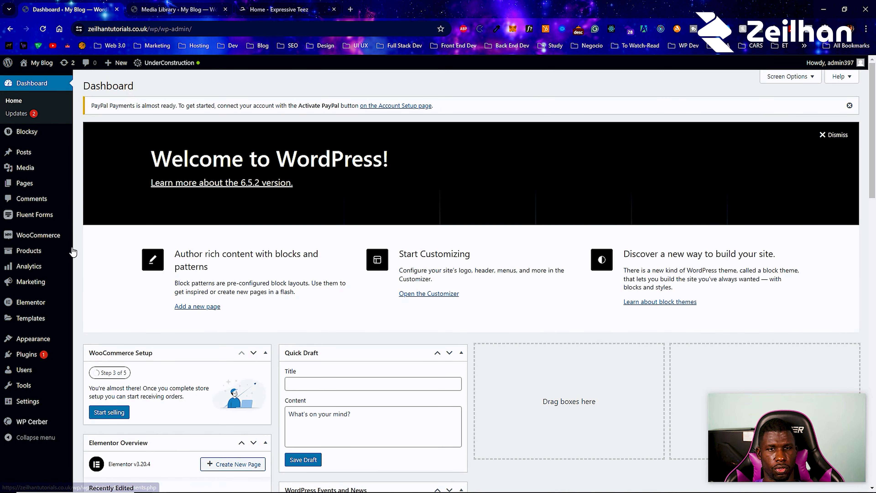
pyautogui.moveTo(46, 339)
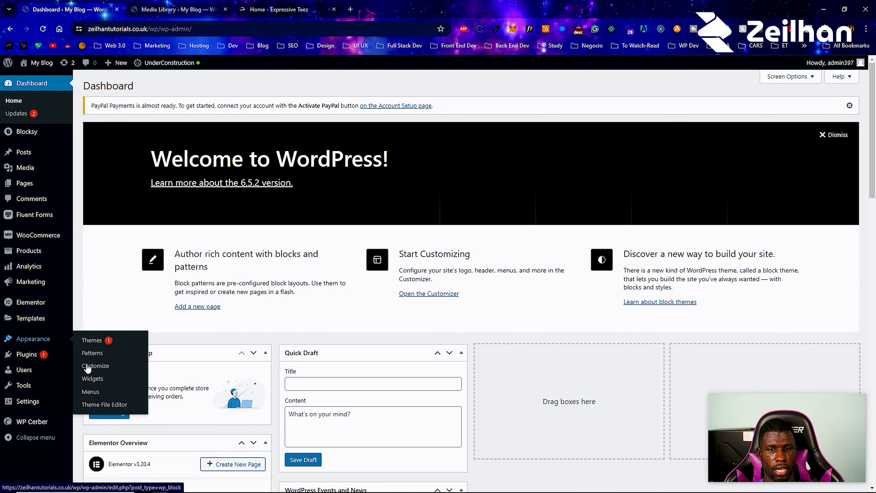
pyautogui.click(91, 393)
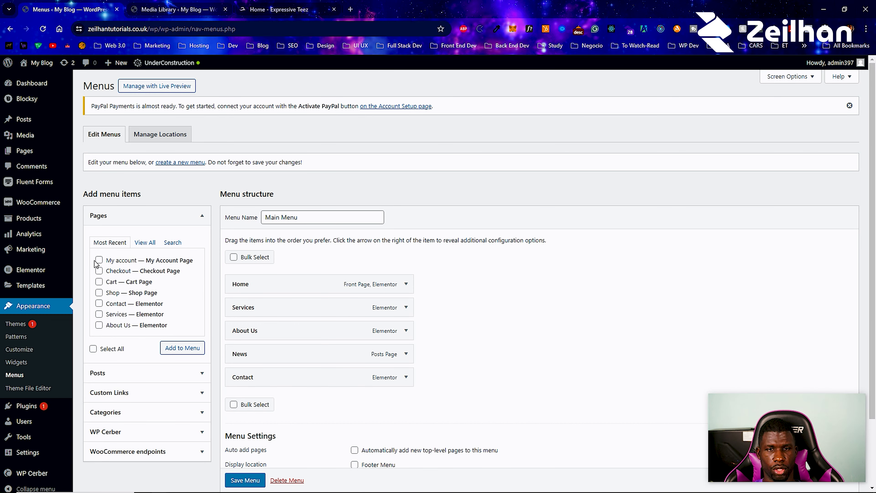
# - Add the My account, Checkout, Cart and Shop pages to the Main Menu
pyautogui.click(99, 260)
pyautogui.click(99, 271)
pyautogui.click(99, 282)
pyautogui.click(99, 293)
pyautogui.click(184, 349)
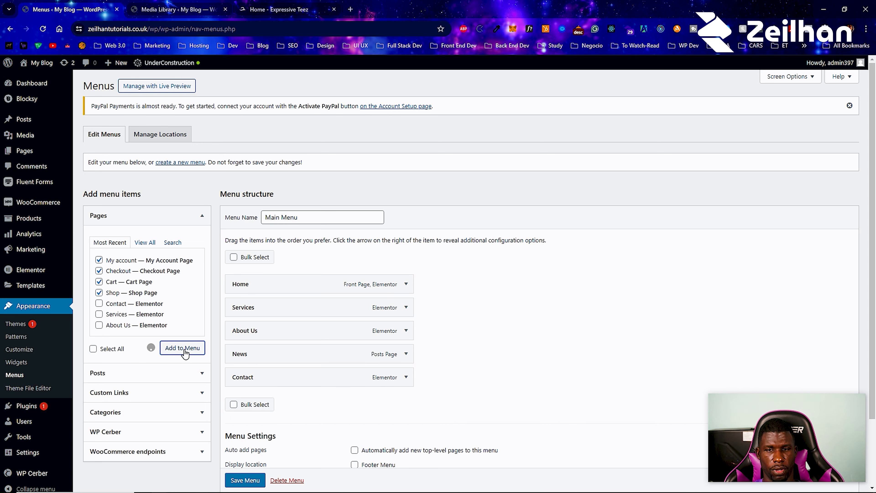
pyautogui.scroll(-5, 303, 311)
# - Place Shop after Services and My account before Contact, nest Checkout and Cart under it, then save
pyautogui.moveTo(275, 305); pyautogui.dragTo(269, 162)
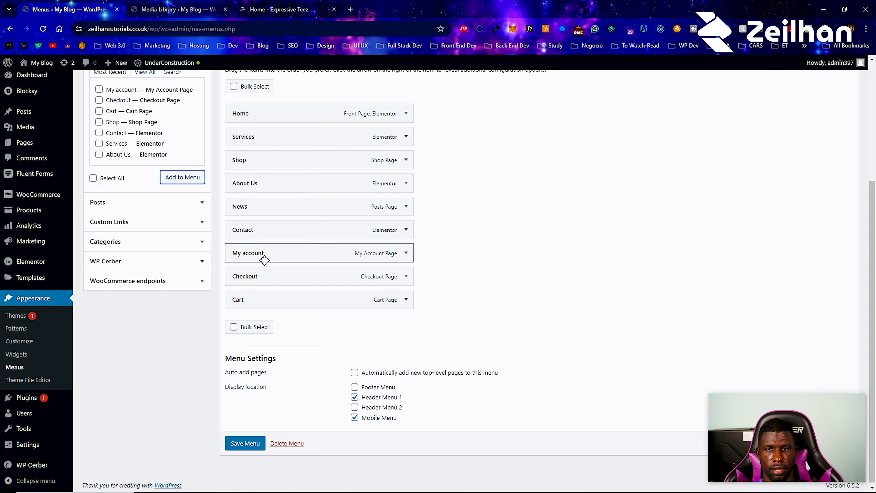
pyautogui.moveTo(265, 261); pyautogui.dragTo(273, 229)
pyautogui.moveTo(262, 283); pyautogui.dragTo(273, 251)
pyautogui.moveTo(268, 299); pyautogui.dragTo(280, 243)
pyautogui.click(259, 446)
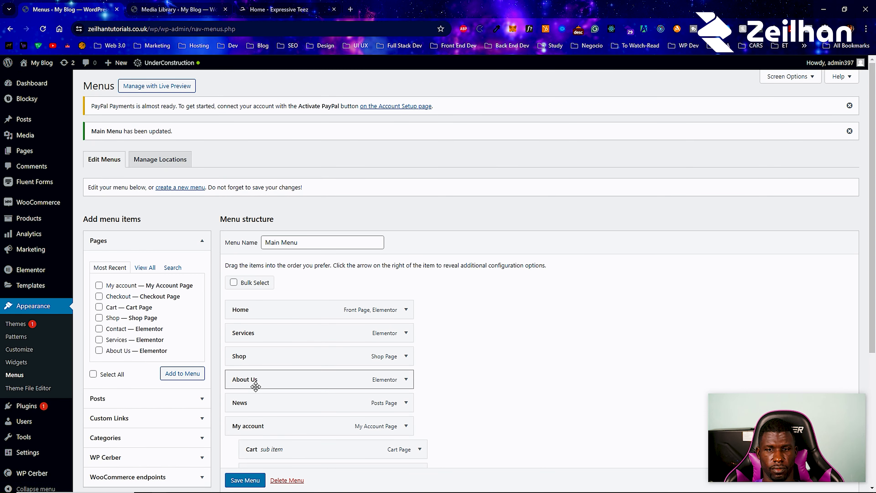
pyautogui.click(48, 77)
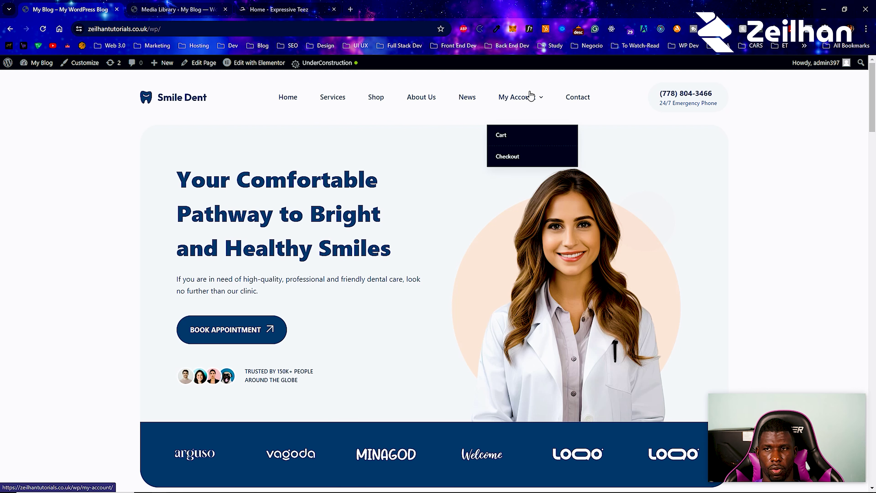
# - View the empty Shop page on the live site, then switch to the Expressive Teez tab
pyautogui.click(368, 97)
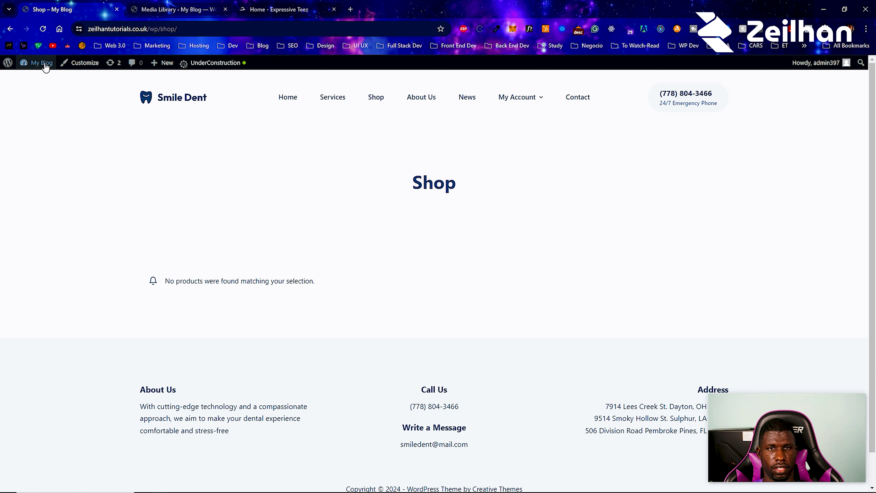
pyautogui.click(39, 79)
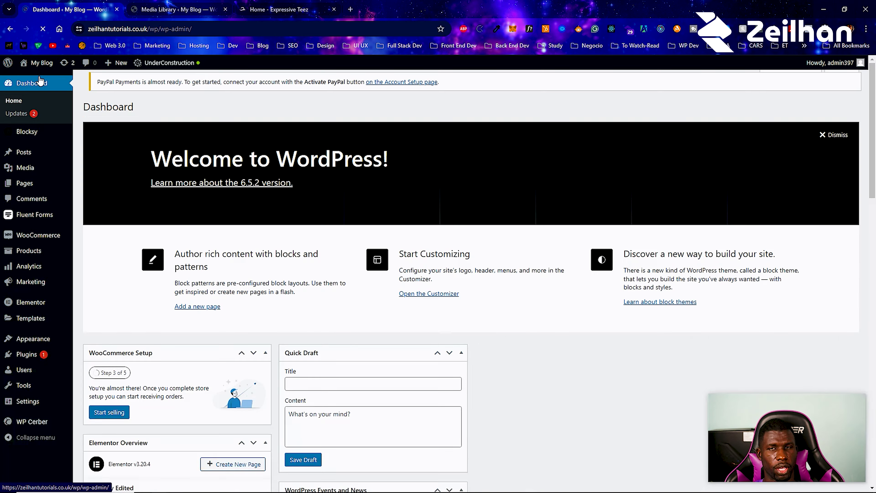
pyautogui.click(279, 10)
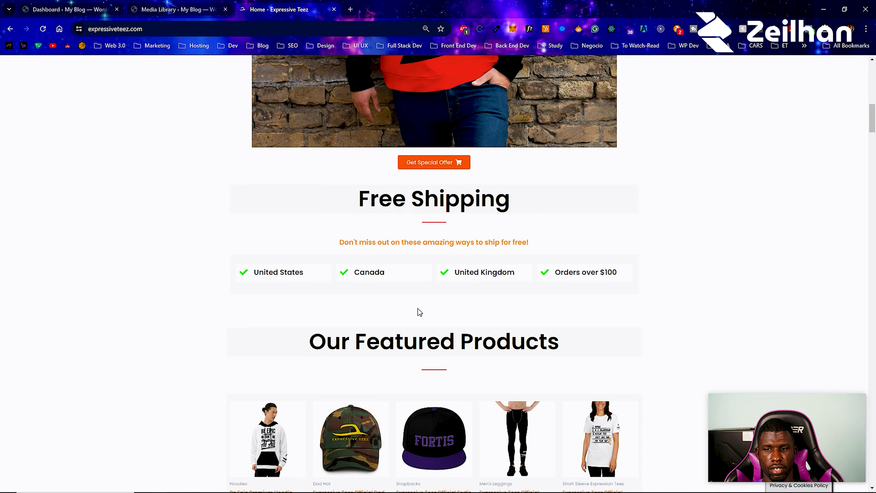
# - Open the Official Dad Hat product page on the Expressive Teez store
pyautogui.scroll(-5, 419, 312)
pyautogui.click(352, 221)
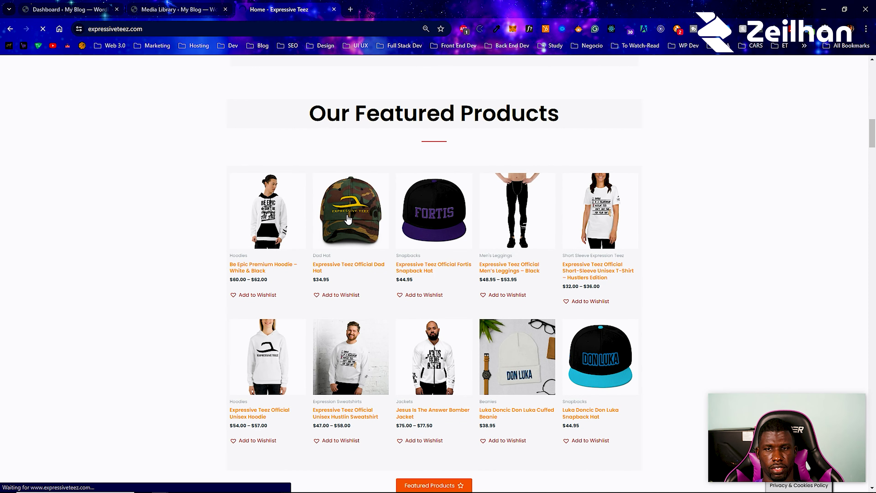
pyautogui.scroll(-1, 393, 218)
pyautogui.scroll(-15, 393, 218)
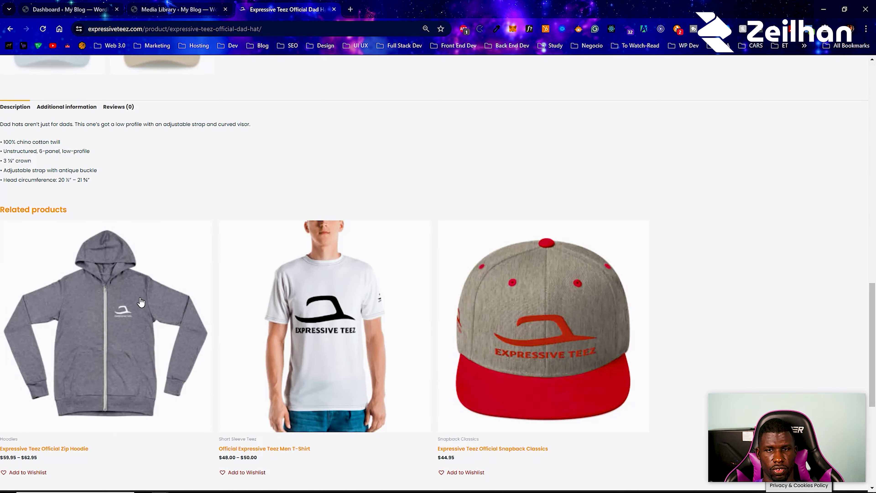
pyautogui.scroll(-5, 202, 301)
pyautogui.scroll(20, 202, 301)
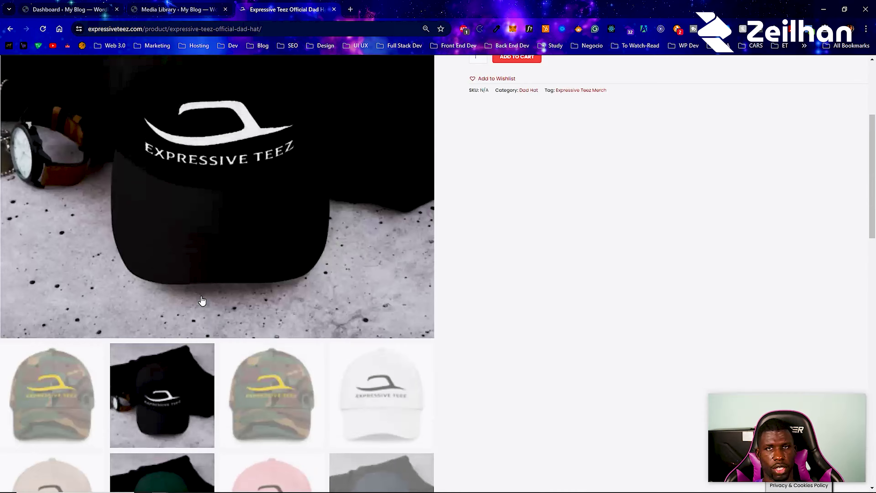
pyautogui.scroll(6, 202, 301)
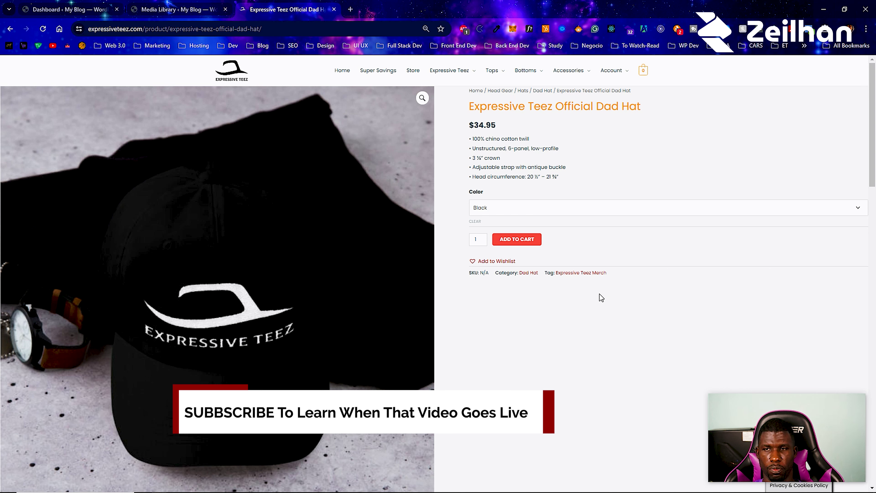
pyautogui.scroll(-4, 163, 245)
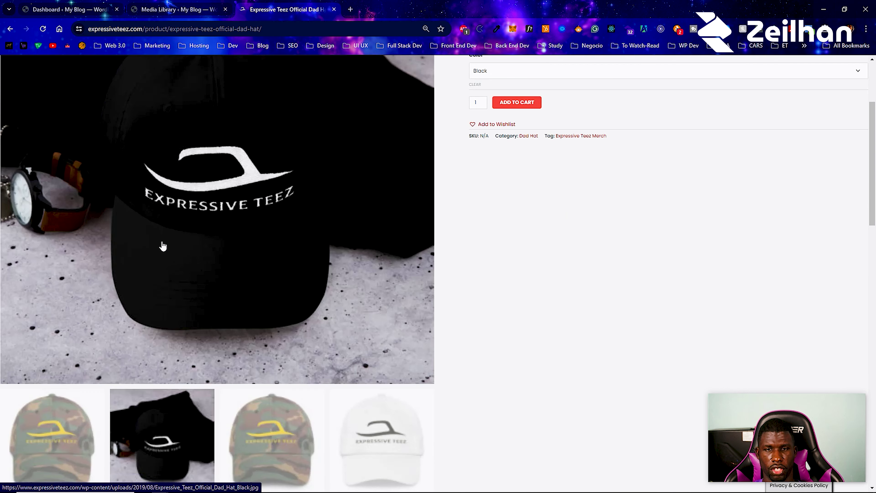
# - Save the Dad Hat image into the Drip folder and return to the Dashboard tab
pyautogui.rightClick(163, 246)
pyautogui.click(234, 377)
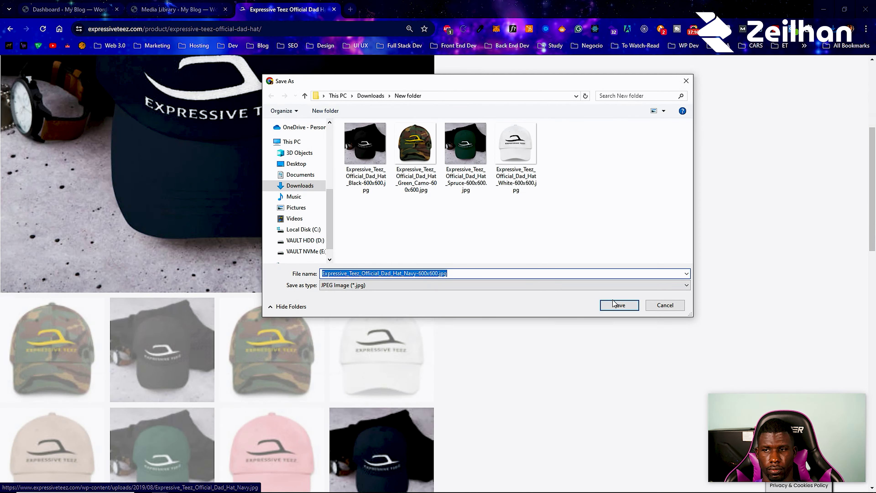
pyautogui.click(618, 304)
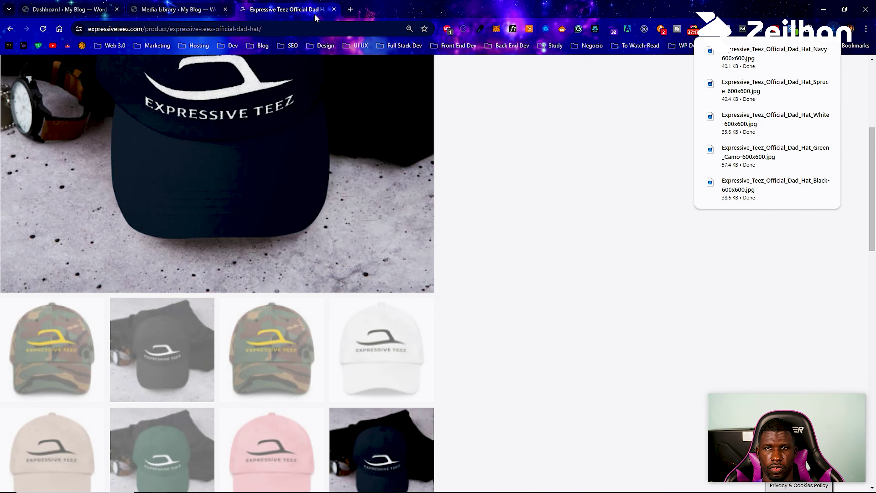
pyautogui.click(68, 9)
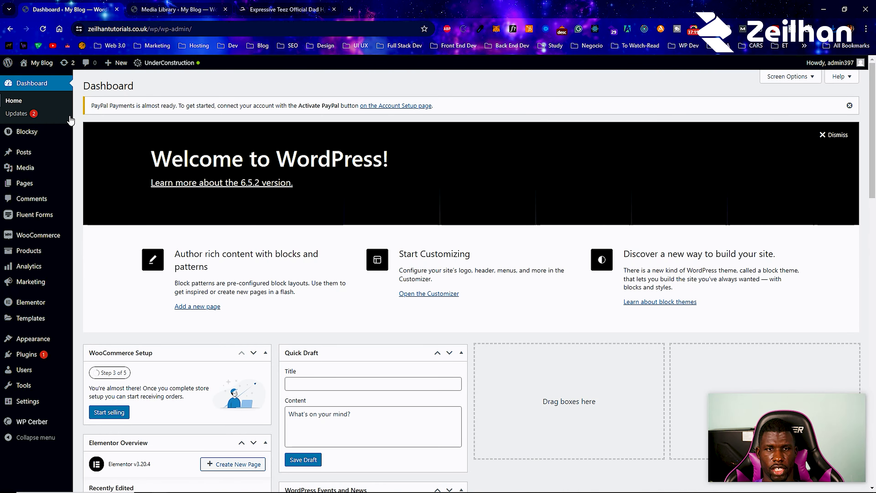
# - Close the Media Library tab and open Products > All Products, which is empty
pyautogui.click(214, 10)
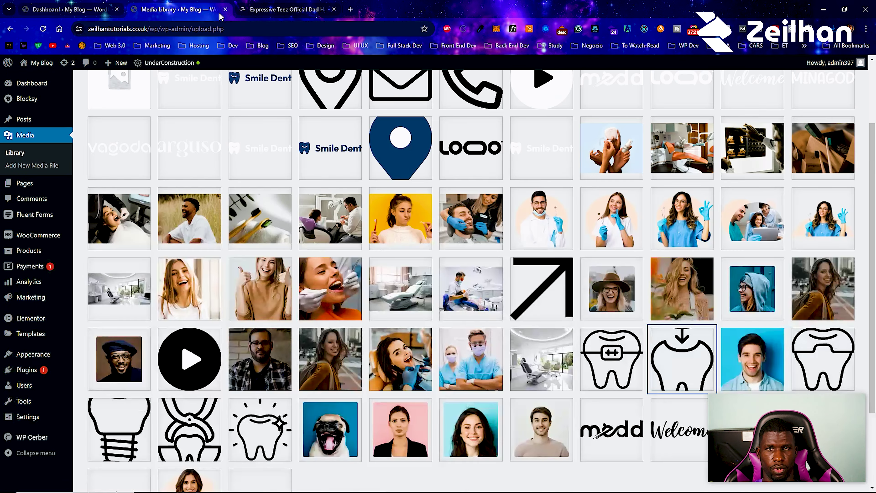
pyautogui.click(225, 10)
pyautogui.click(69, 9)
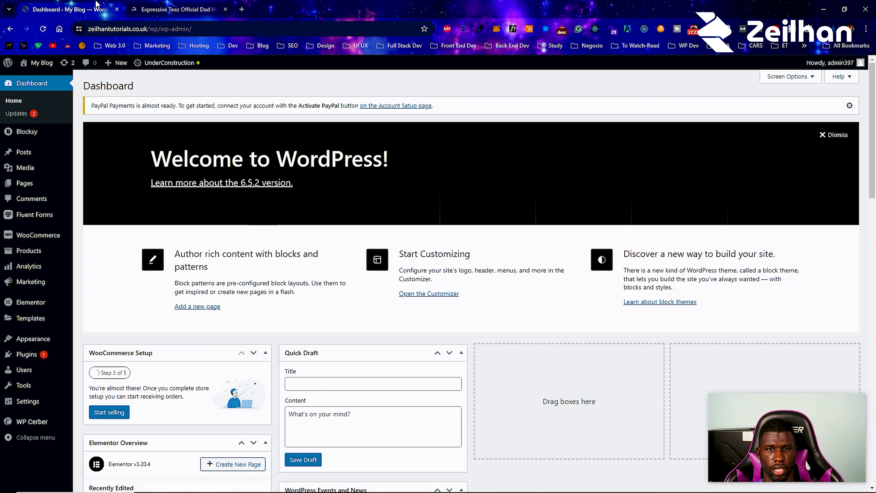
pyautogui.moveTo(38, 258)
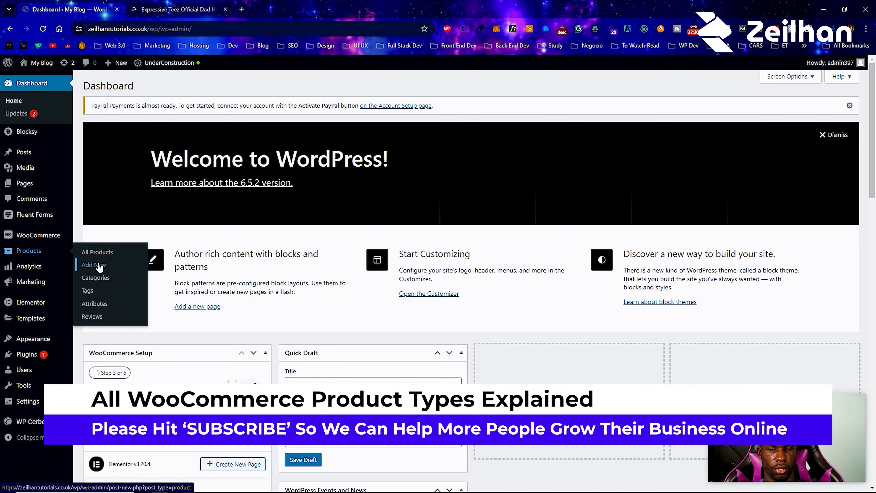
pyautogui.click(98, 252)
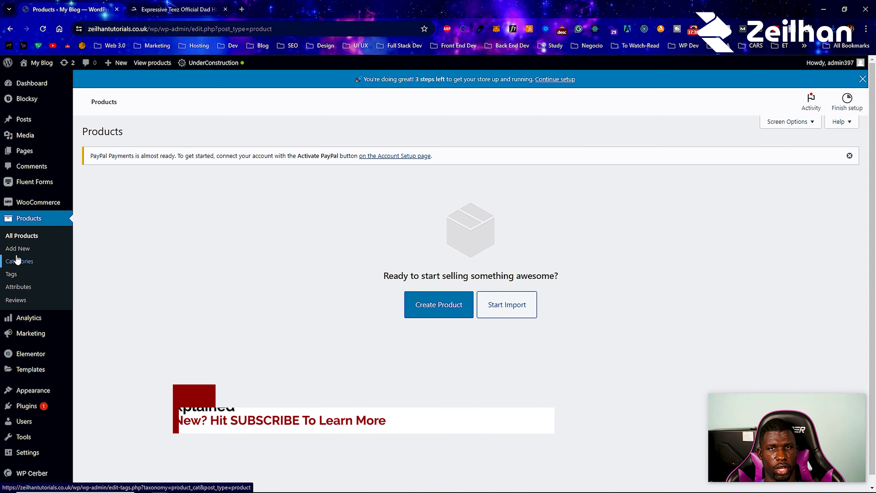
# - Open Products > Categories, showing only the Uncategorized category
pyautogui.click(21, 263)
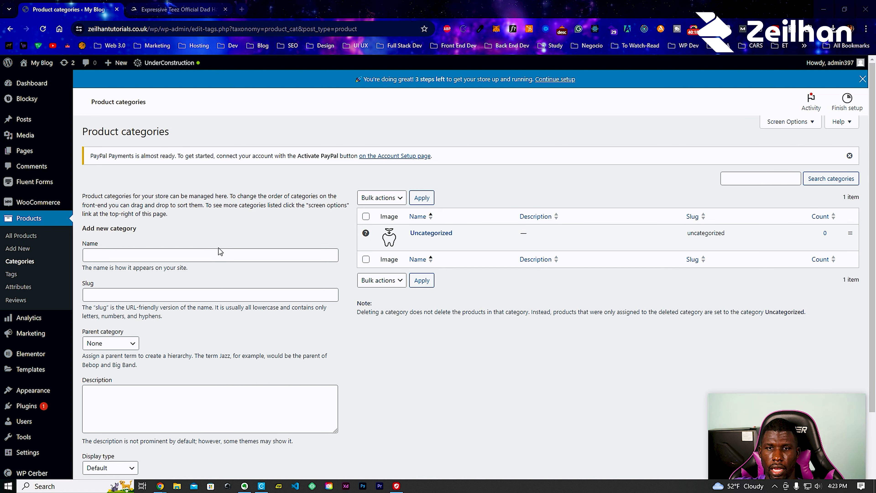
# - Check the live store's dad hat page, then enter a new category named Hats with slug hats
pyautogui.click(198, 4)
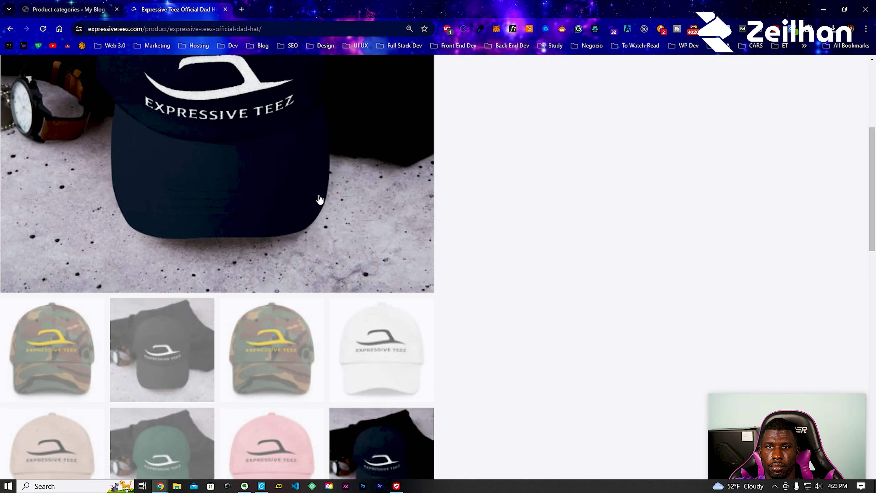
pyautogui.scroll(5, 307, 186)
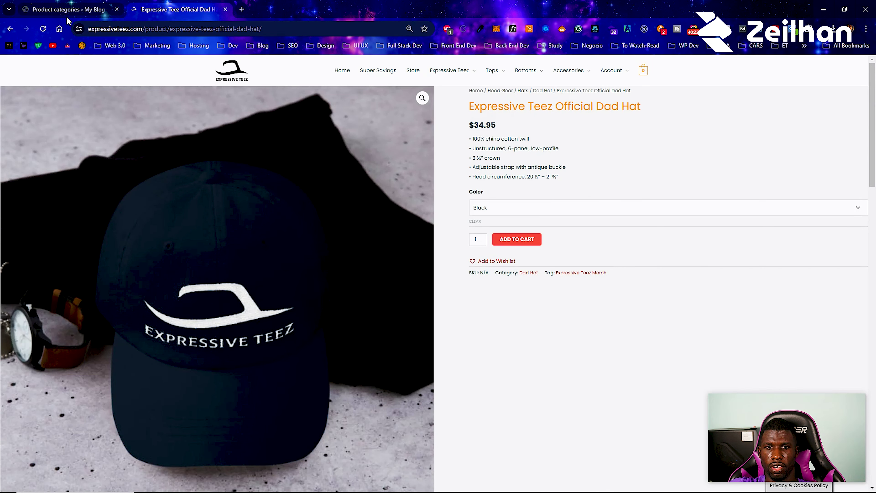
pyautogui.click(67, 10)
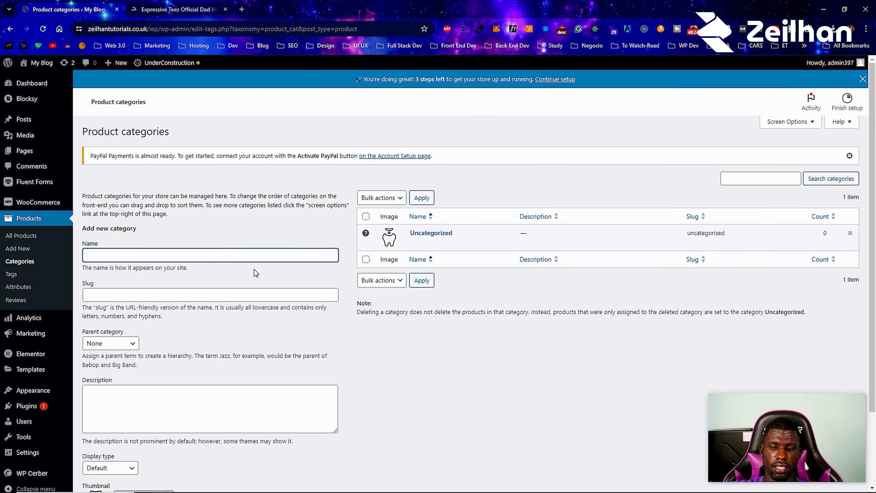
pyautogui.write('Hats')
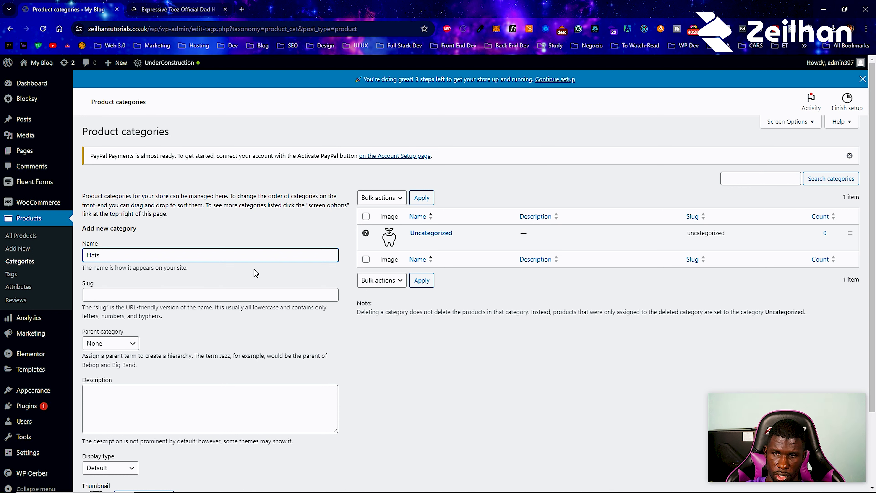
pyautogui.click(221, 295)
pyautogui.write('hats')
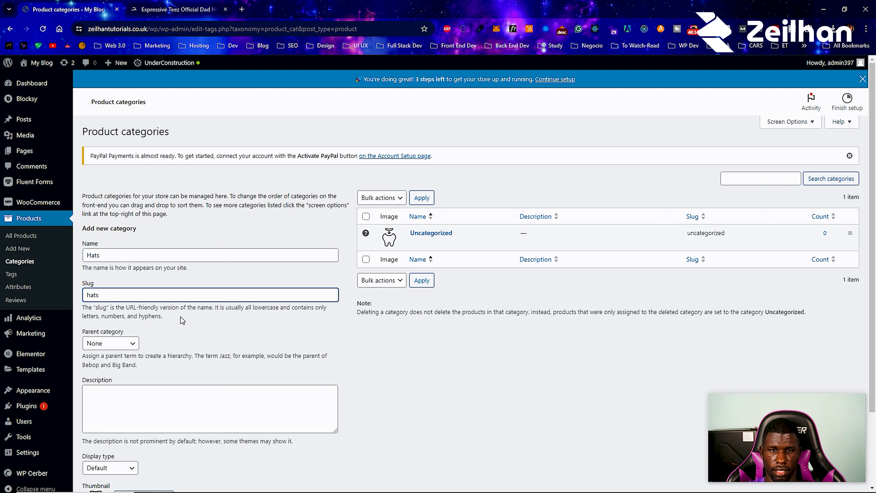
pyautogui.scroll(-1, 110, 349)
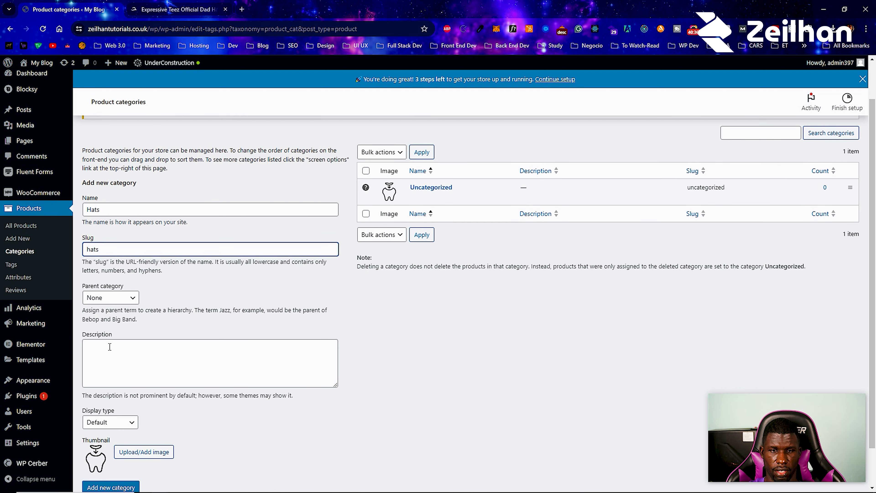
pyautogui.click(114, 301)
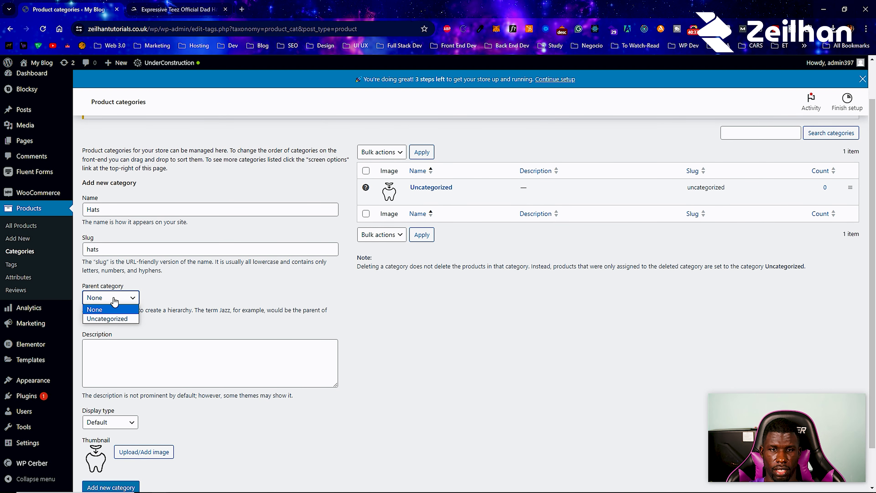
# - Rename the category to Headwear with slug headwear and open the thumbnail upload dialog
pyautogui.doubleClick(109, 215)
pyautogui.write('Headwear')
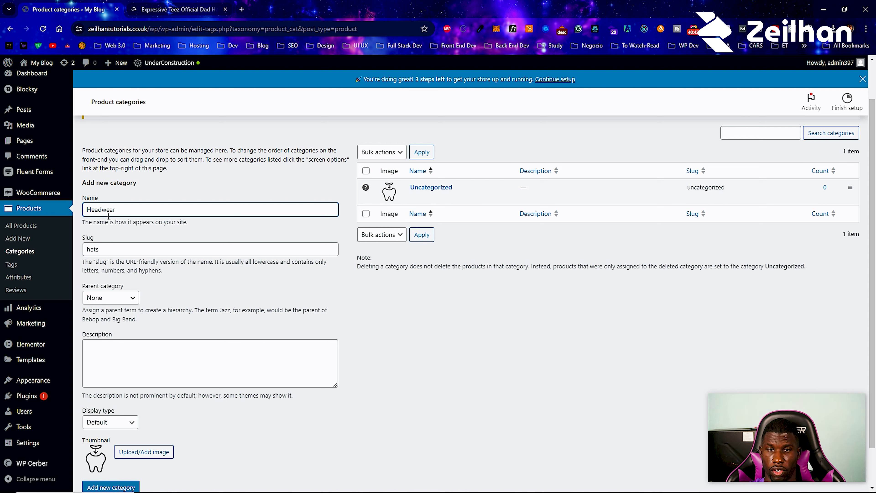
pyautogui.doubleClick(116, 246)
pyautogui.write('headwear')
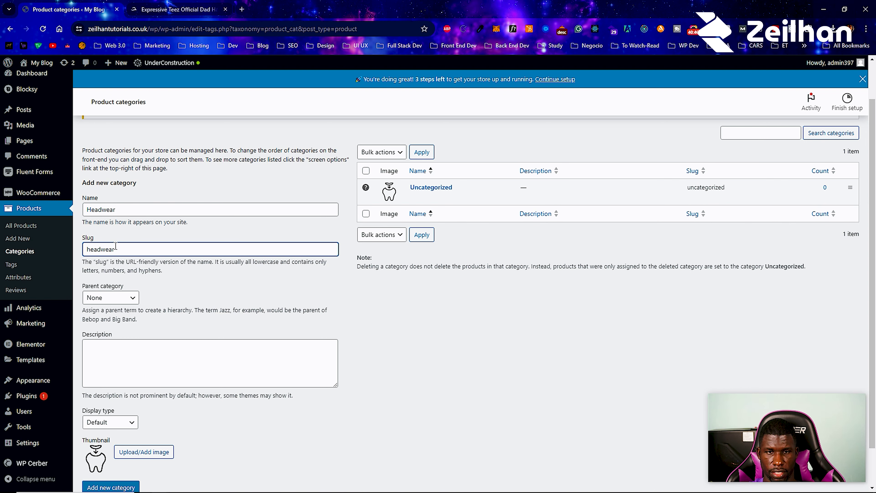
pyautogui.scroll(-1, 131, 421)
pyautogui.click(127, 409)
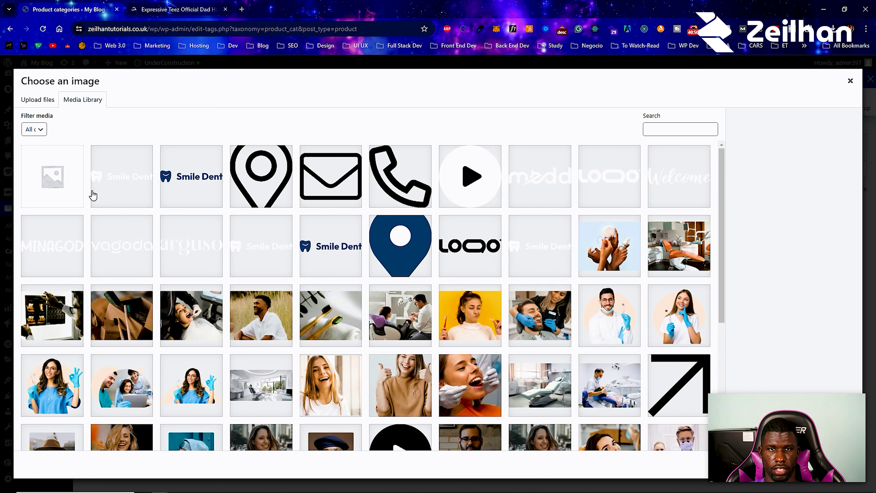
pyautogui.click(52, 101)
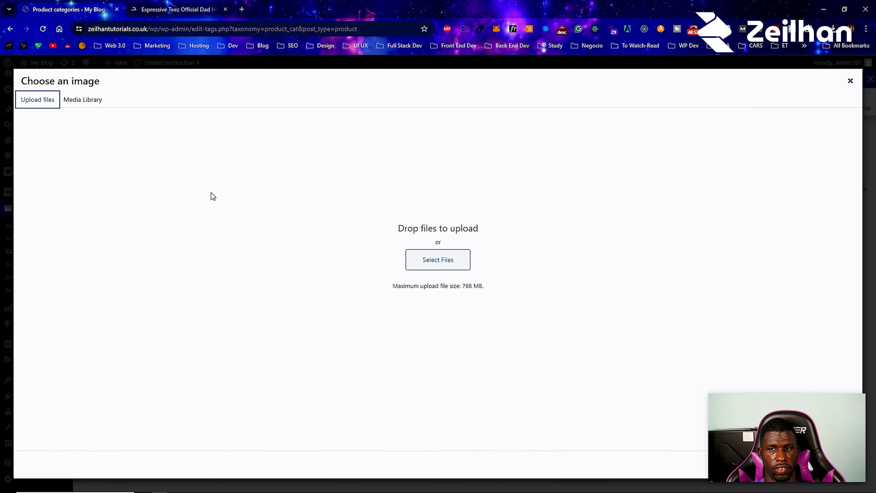
# - Save the white and navy Bruh Beanie photos from the store's Beanies collection
pyautogui.click(176, 9)
pyautogui.moveTo(501, 75)
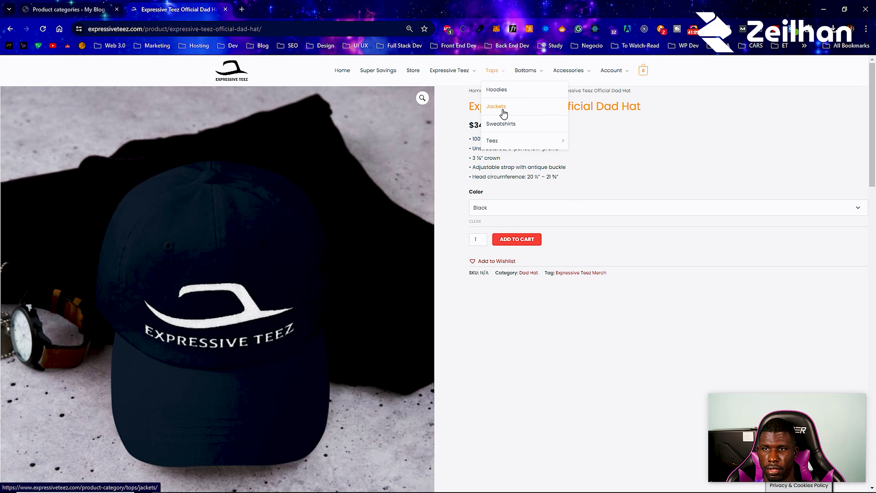
pyautogui.click(475, 108)
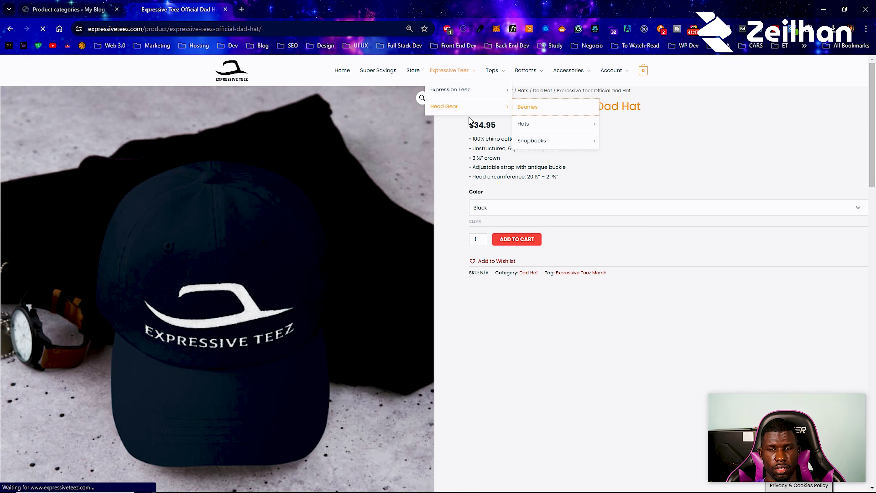
pyautogui.scroll(-3, 366, 194)
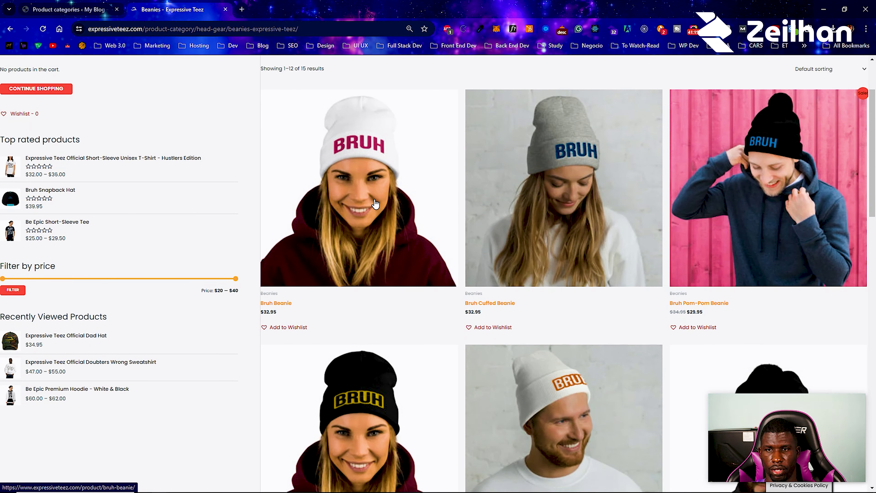
pyautogui.click(410, 181)
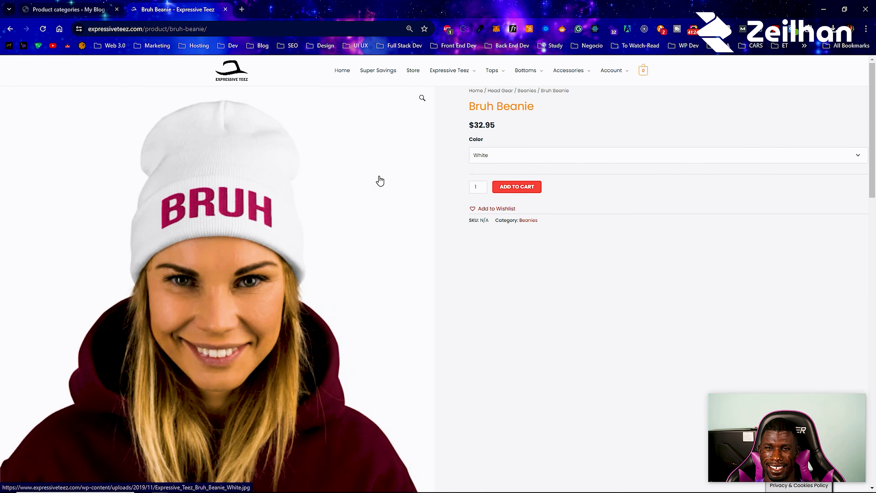
pyautogui.rightClick(316, 177)
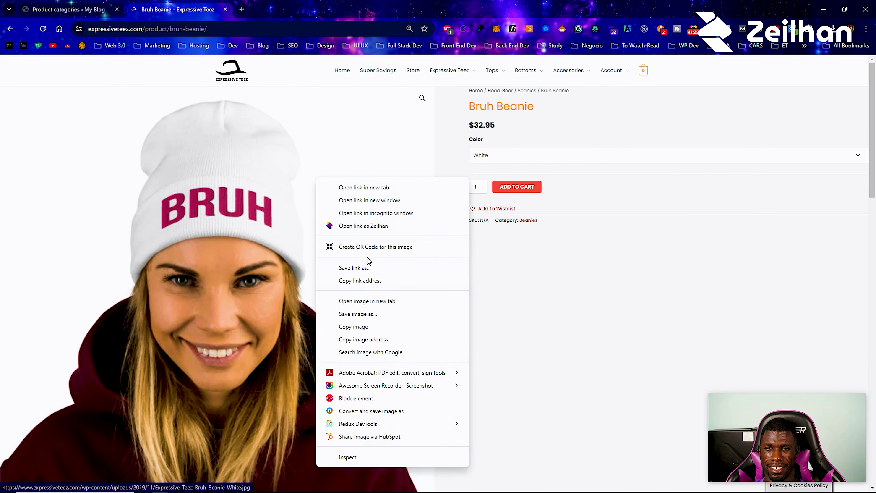
pyautogui.click(364, 313)
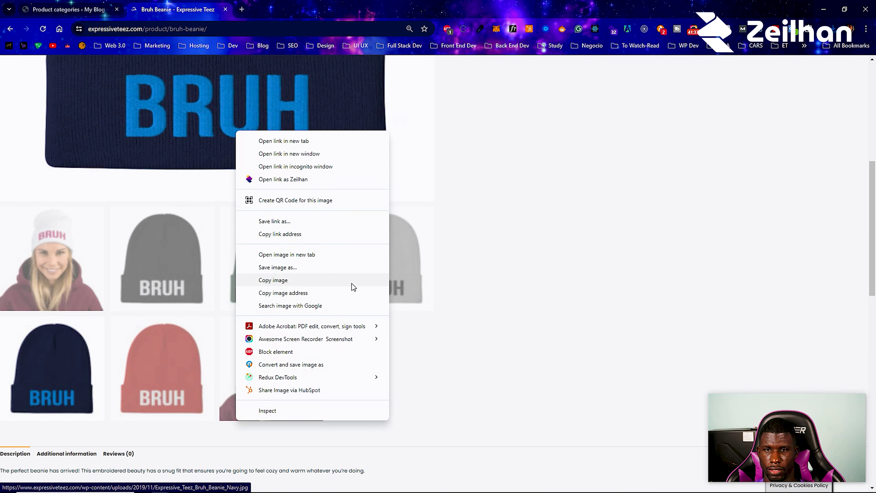
pyautogui.click(344, 276)
pyautogui.click(616, 306)
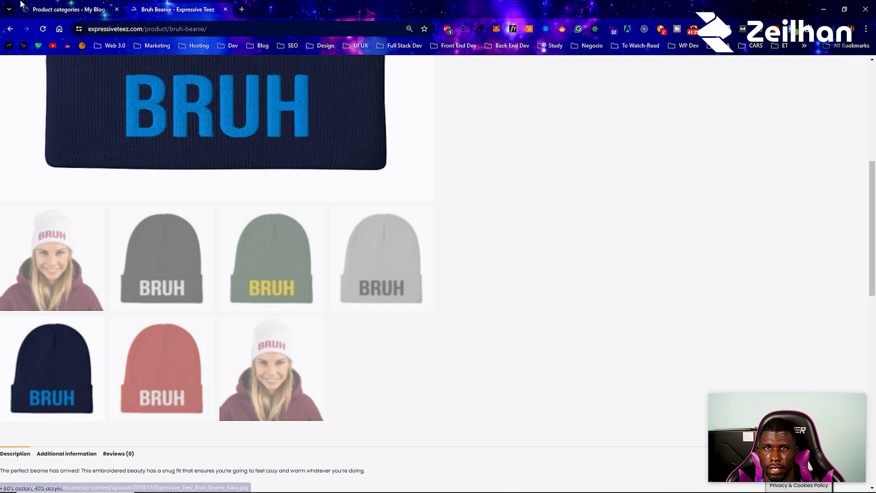
# - Upload the beanie photos, use the white BRUH beanie as thumbnail, and add the Headwear category
pyautogui.click(50, 4)
pyautogui.click(42, 101)
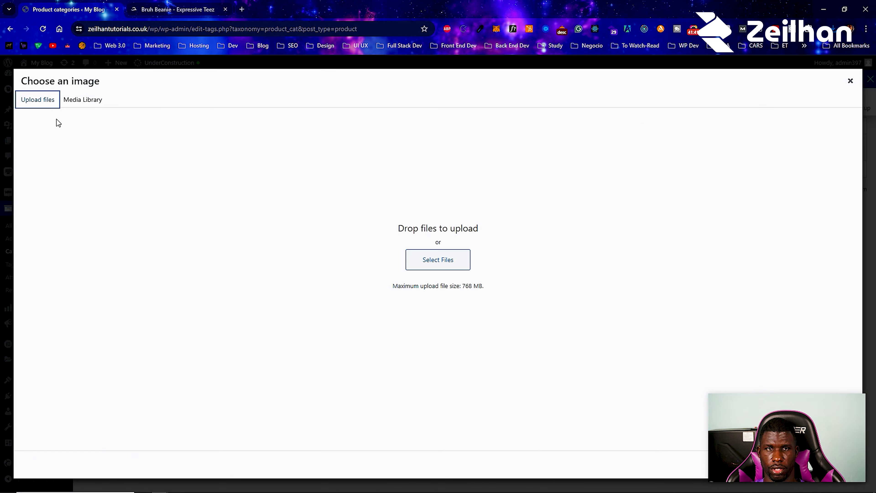
pyautogui.click(438, 259)
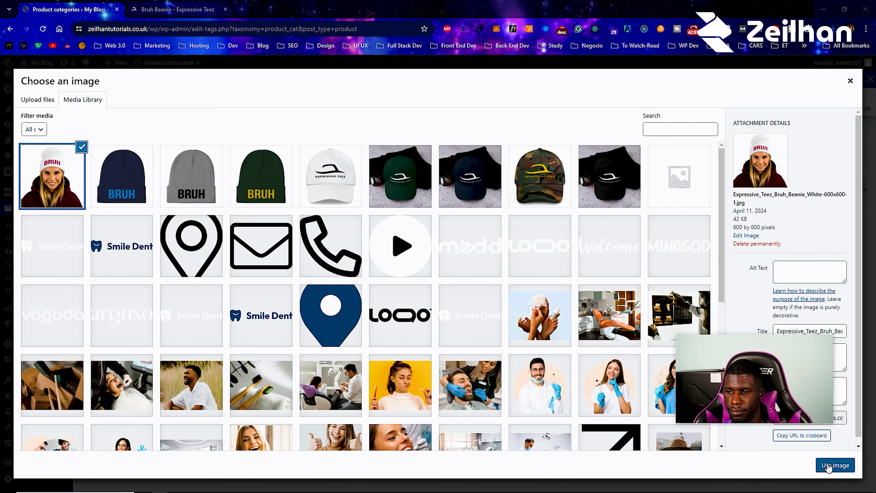
pyautogui.click(835, 466)
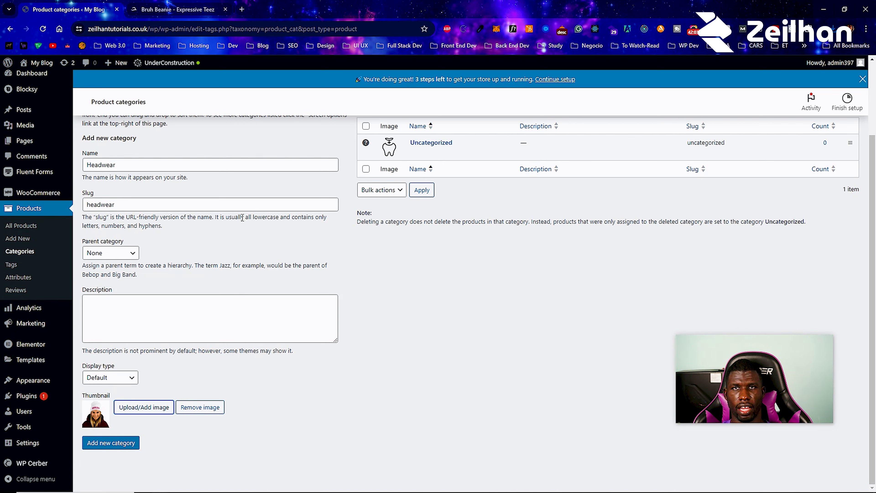
pyautogui.click(138, 409)
pyautogui.click(79, 169)
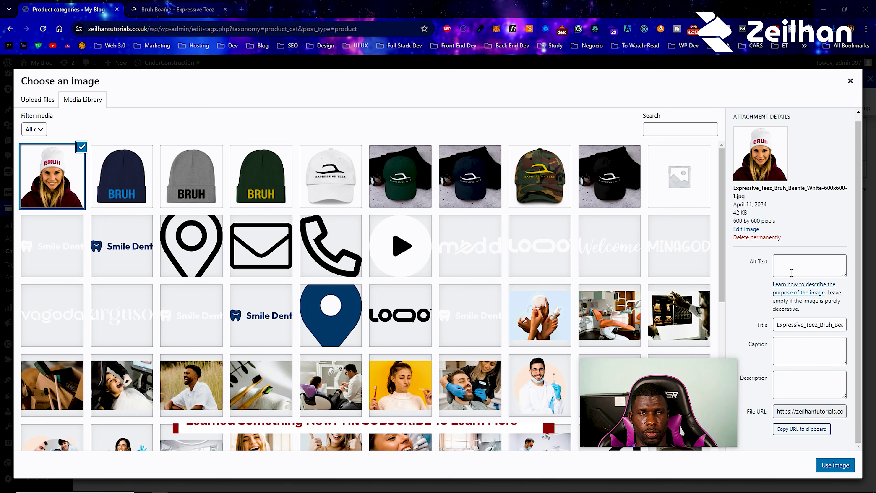
pyautogui.click(850, 82)
pyautogui.click(114, 446)
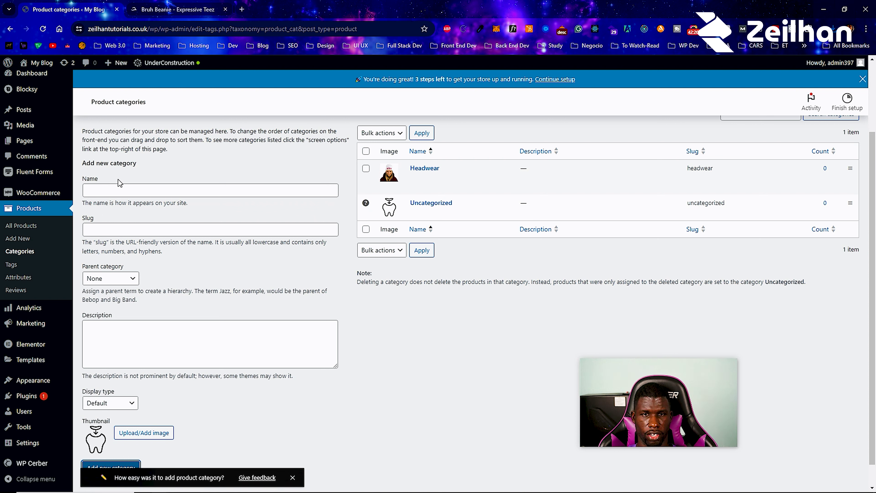
# - Enter Beanies as category name and slug, with Headwear as parent category
pyautogui.click(116, 195)
pyautogui.write('Beanies')
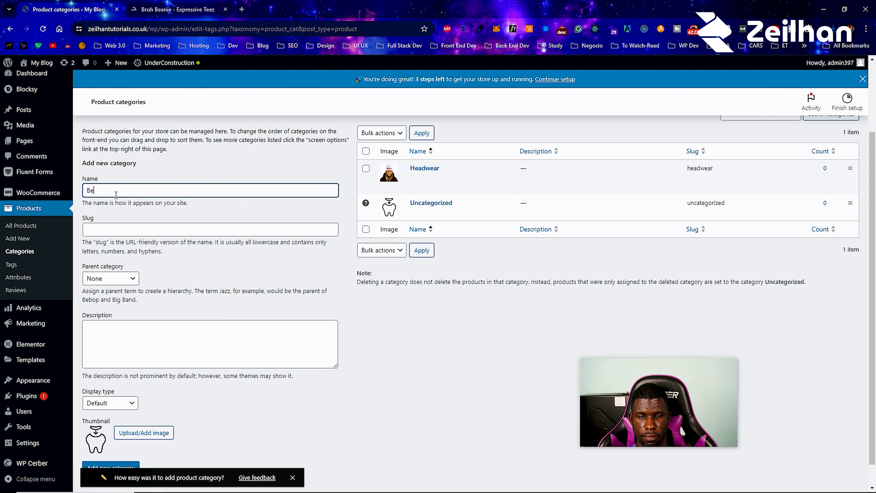
pyautogui.hotkey('ctrl', 'a')
pyautogui.hotkey('ctrl', 'c')
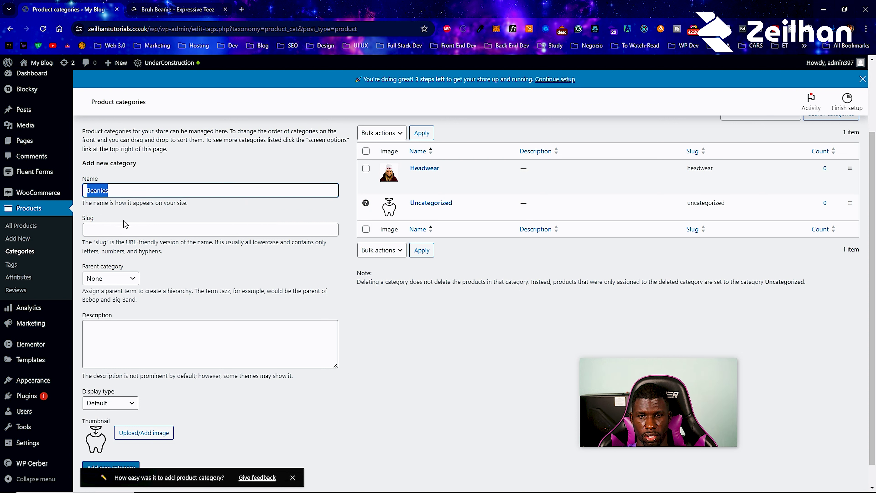
pyautogui.click(125, 224)
pyautogui.hotkey('ctrl', 'v')
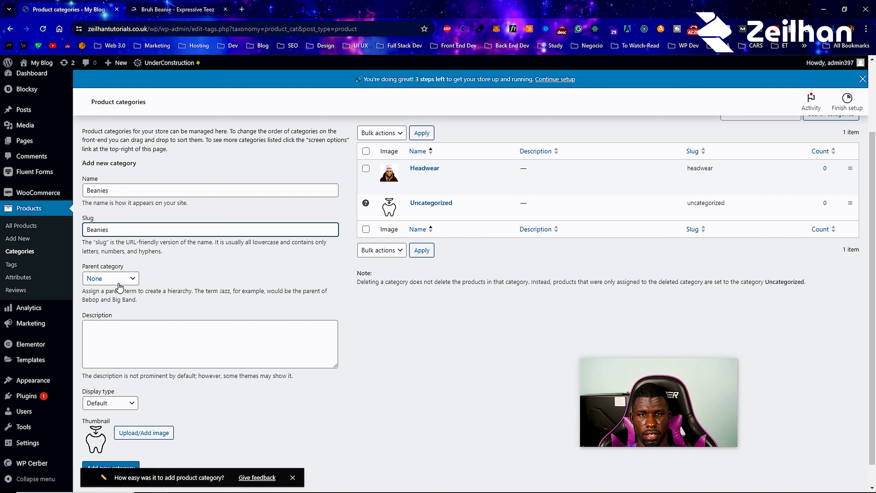
pyautogui.click(114, 278)
pyautogui.click(115, 300)
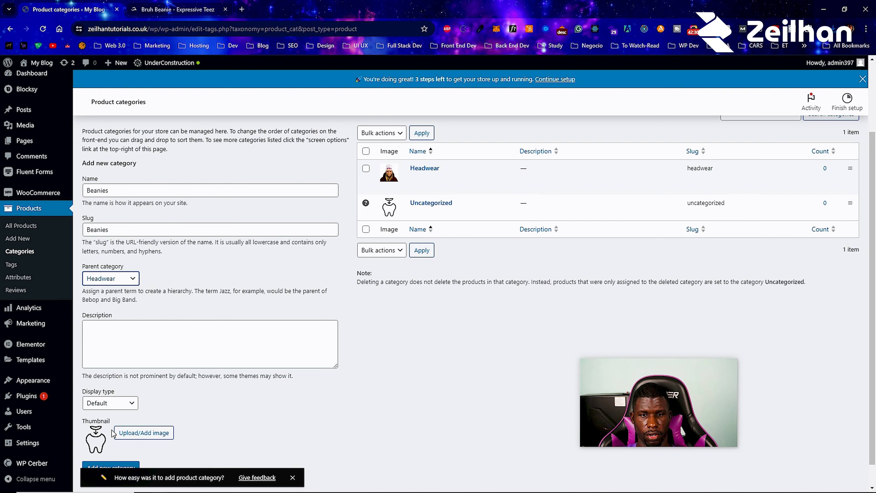
# - Use the navy BRUH beanie photo as thumbnail and add the Beanies category
pyautogui.click(123, 436)
pyautogui.click(135, 187)
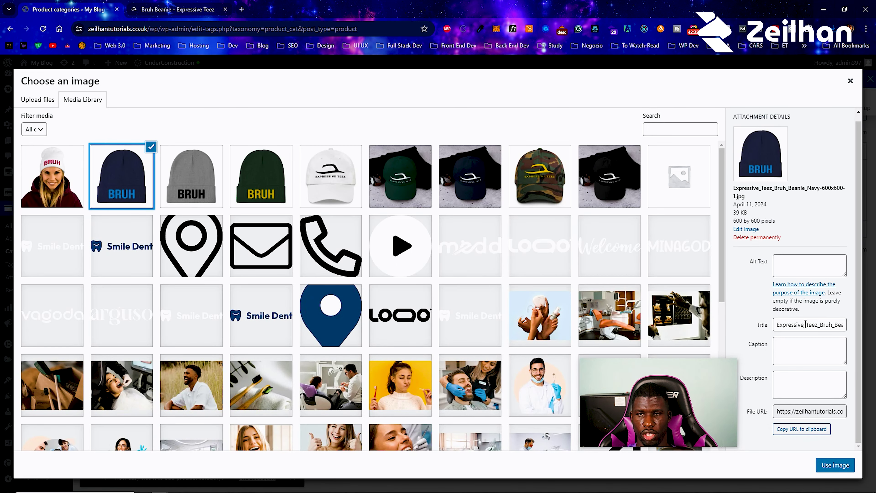
pyautogui.click(835, 465)
pyautogui.scroll(-1, 186, 356)
pyautogui.click(128, 443)
pyautogui.click(107, 167)
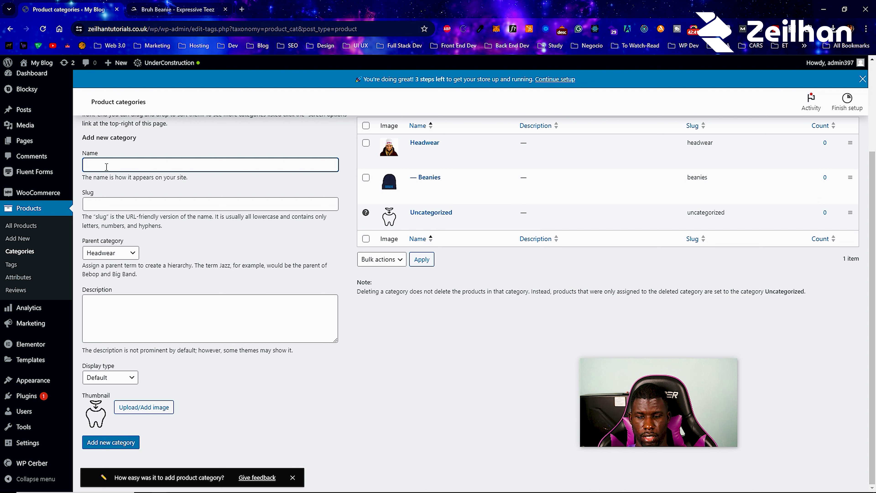
# - Name the new category Dad Hats, reuse the name as its slug, and keep Headwear as parent
pyautogui.write('Dad Hats')
pyautogui.hotkey('ctrl', 'a')
pyautogui.hotkey('ctrl', 'c')
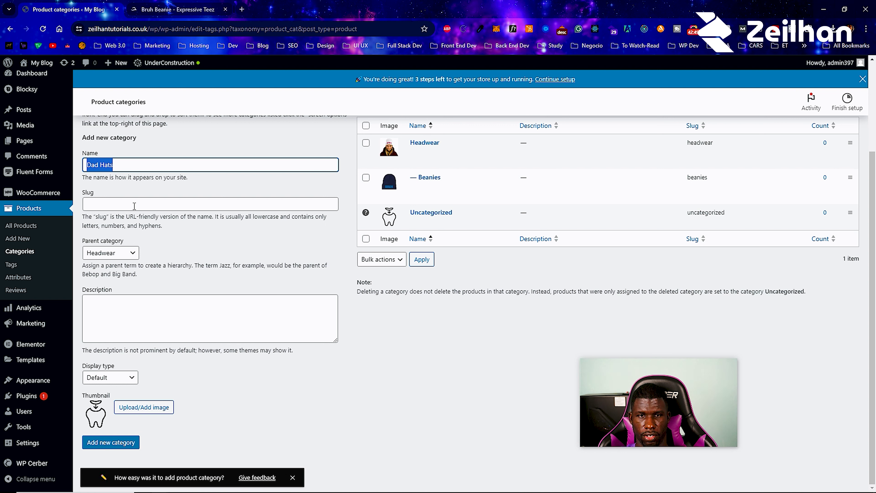
pyautogui.click(125, 203)
pyautogui.hotkey('ctrl', 'v')
pyautogui.click(114, 253)
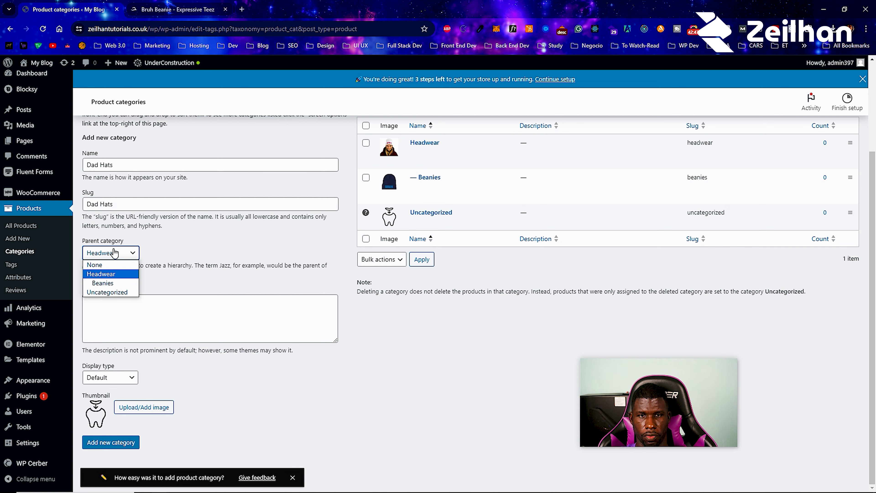
pyautogui.click(107, 274)
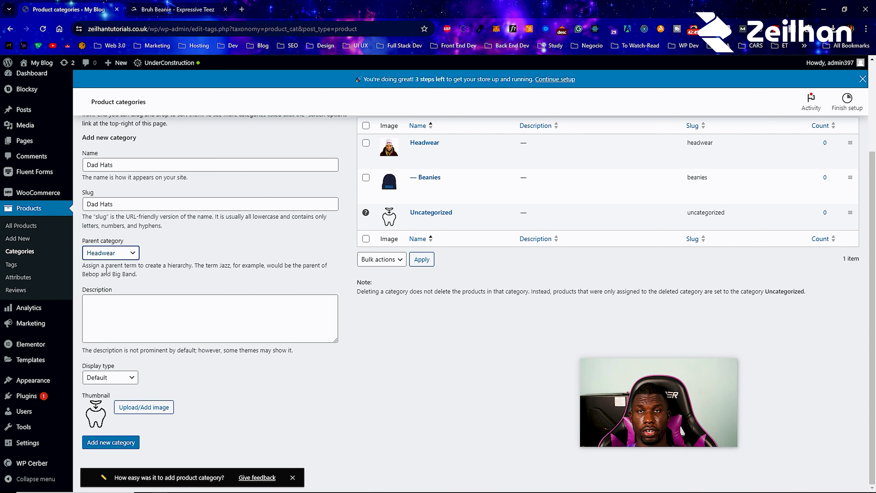
# - Set the camo hat image as the thumbnail and add the Dad Hats category
pyautogui.click(122, 410)
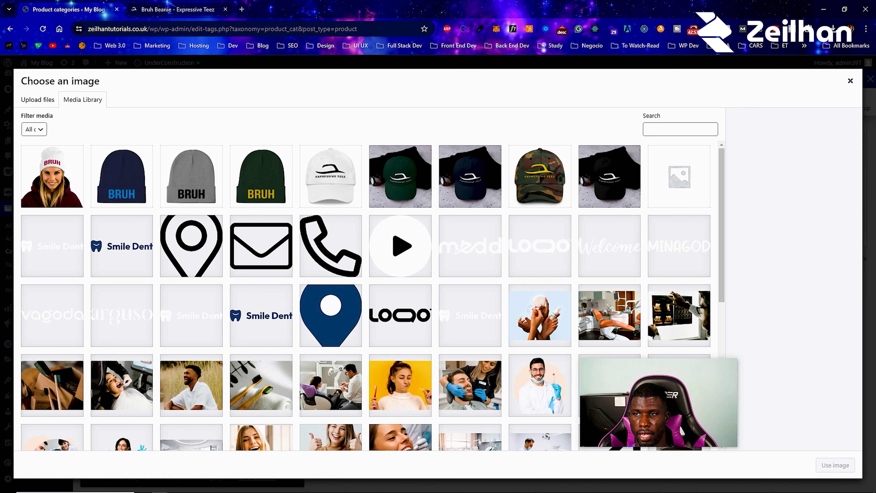
pyautogui.click(851, 81)
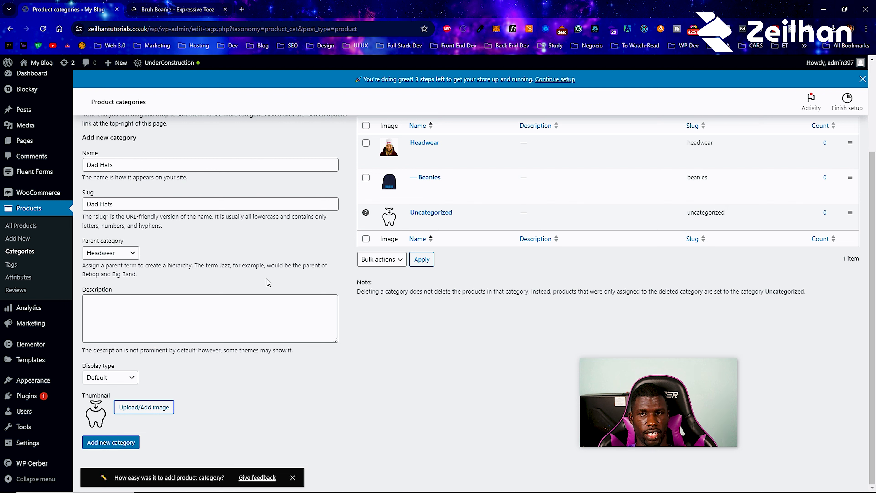
pyautogui.moveTo(24, 427)
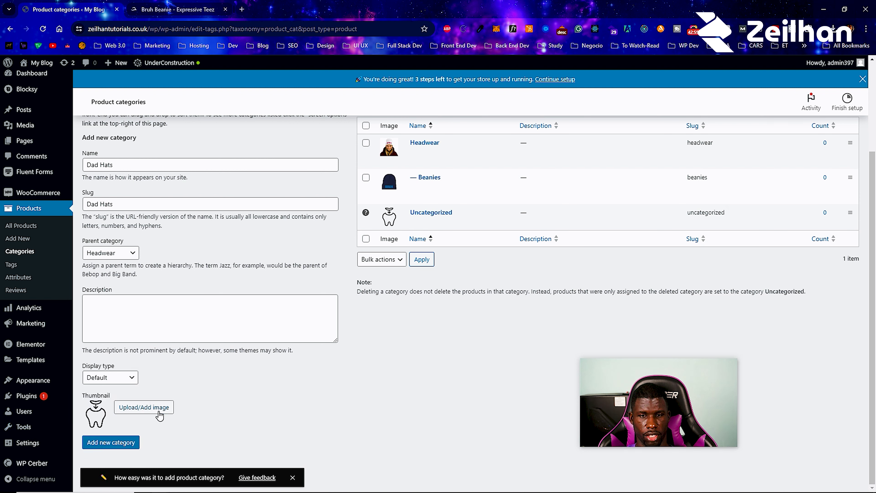
pyautogui.click(159, 409)
pyautogui.click(401, 178)
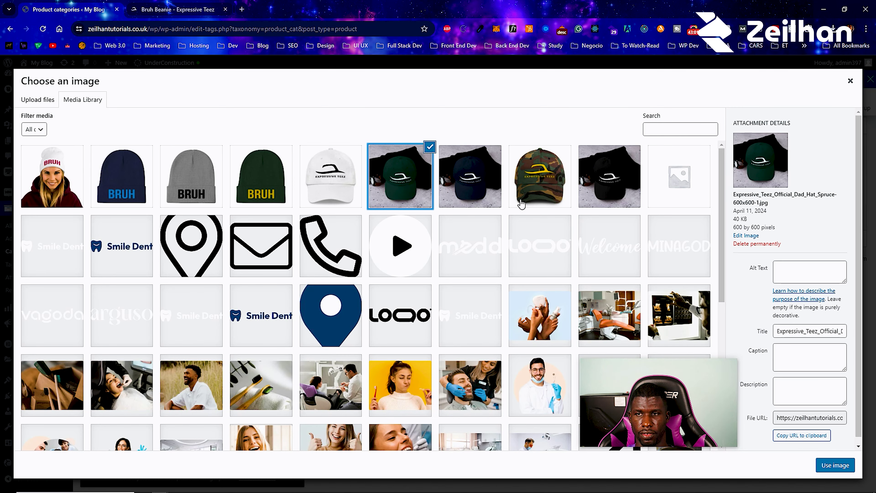
pyautogui.click(536, 175)
pyautogui.click(836, 466)
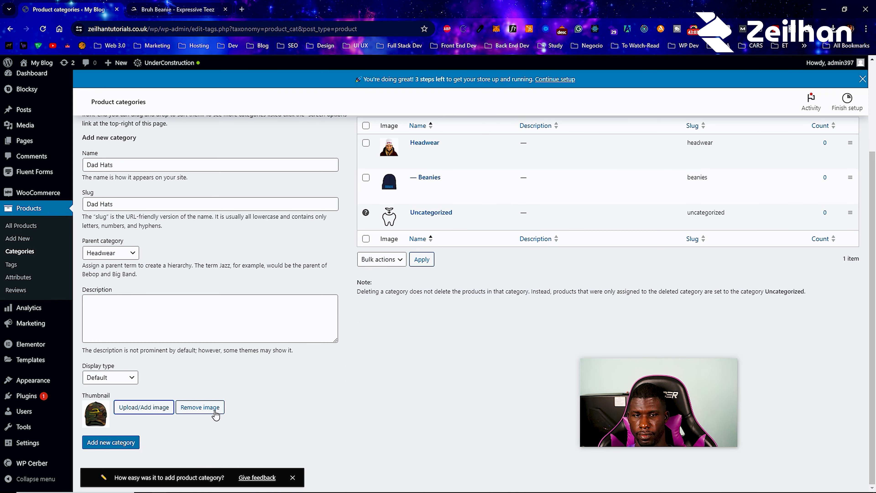
pyautogui.click(120, 444)
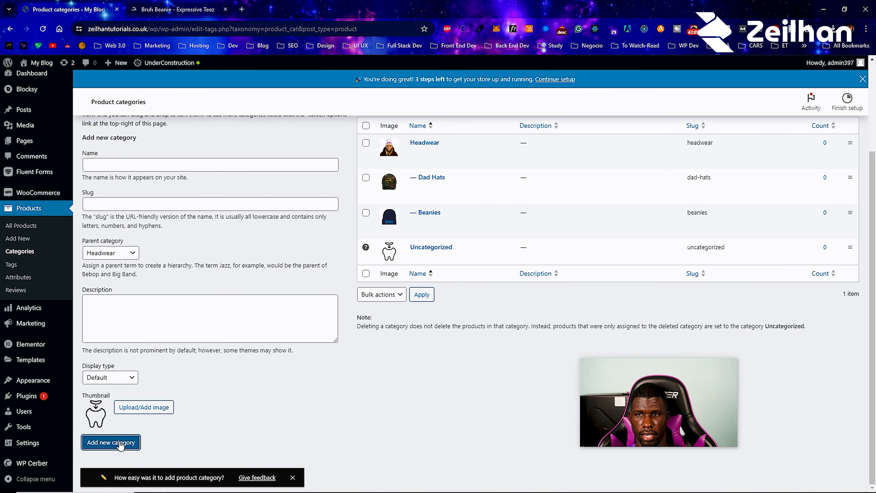
pyautogui.scroll(3, 265, 431)
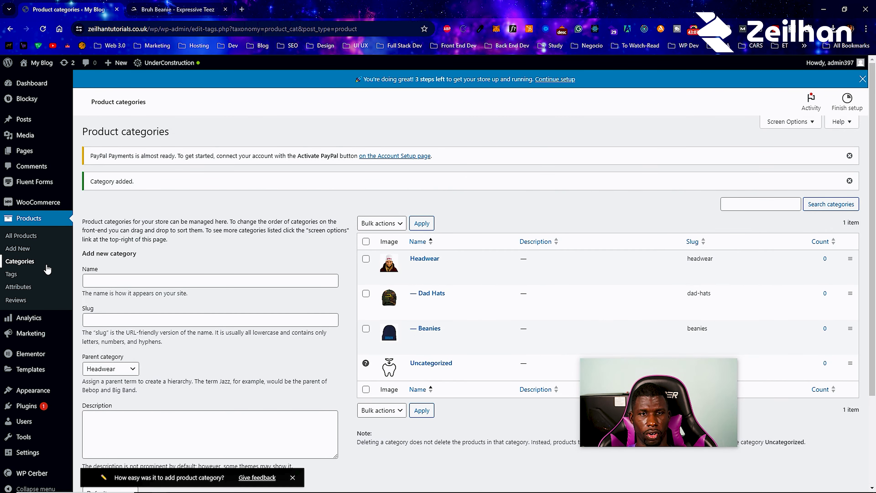
pyautogui.click(37, 274)
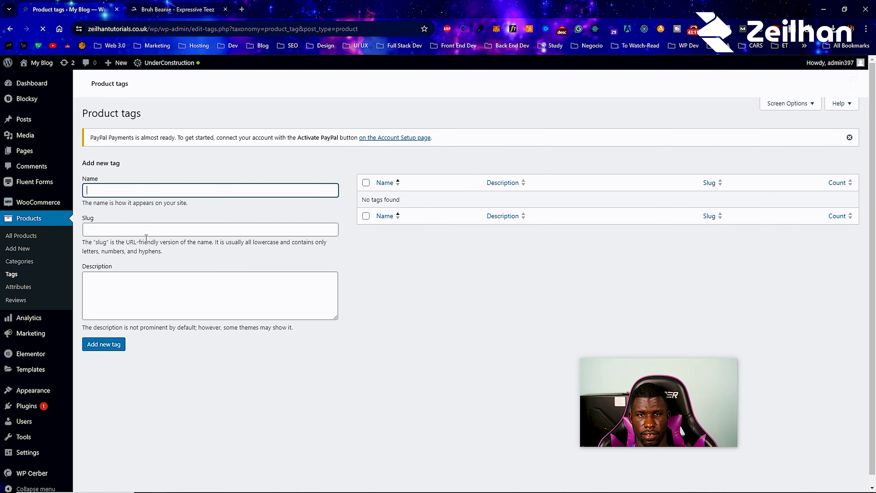
# - Add the product tags blue and leather, each with a matching slug
pyautogui.write('bb')
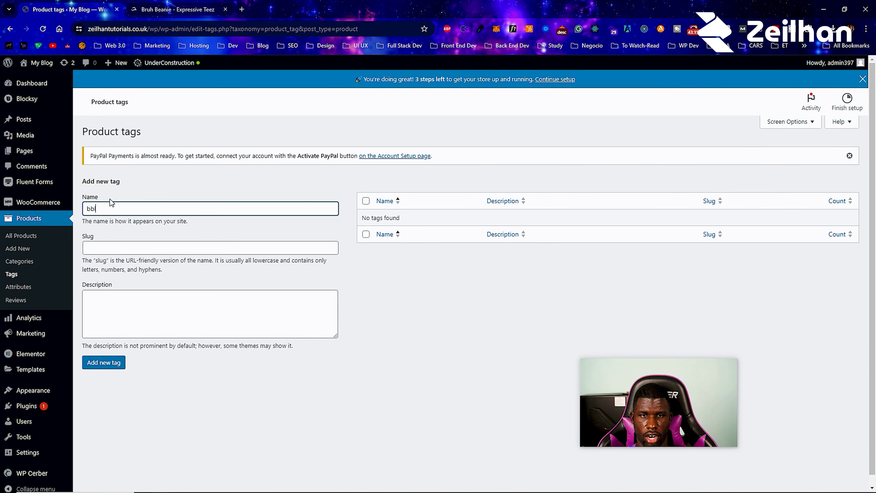
pyautogui.write('luierlue')
pyautogui.hotkey('ctrl', 'a')
pyautogui.click(125, 242)
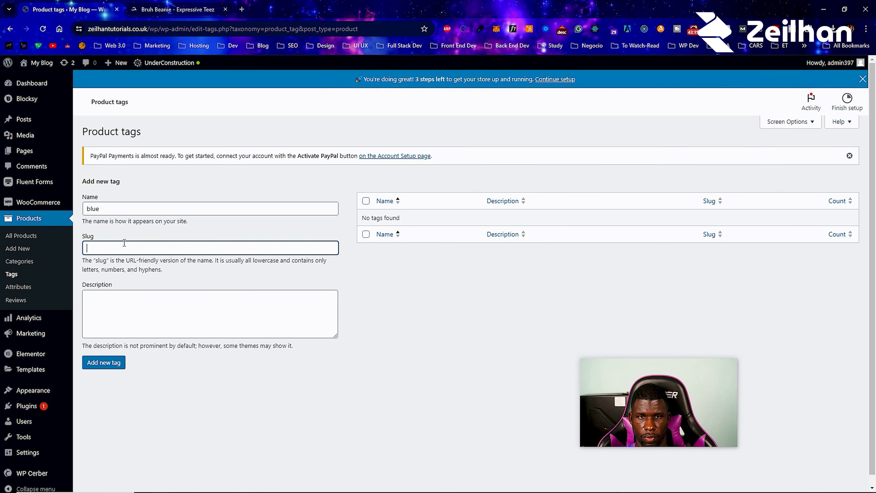
pyautogui.write('blue')
pyautogui.click(117, 363)
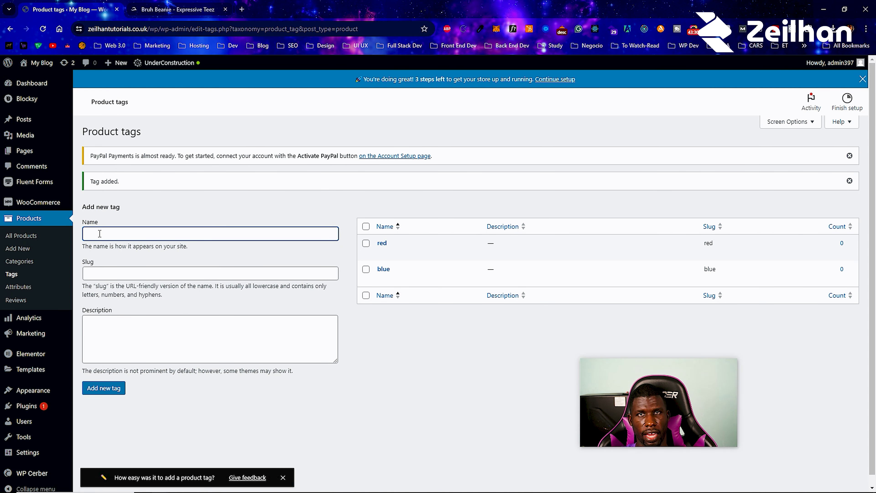
pyautogui.write('leather')
pyautogui.press('Tab')
pyautogui.write('leather')
pyautogui.click(102, 390)
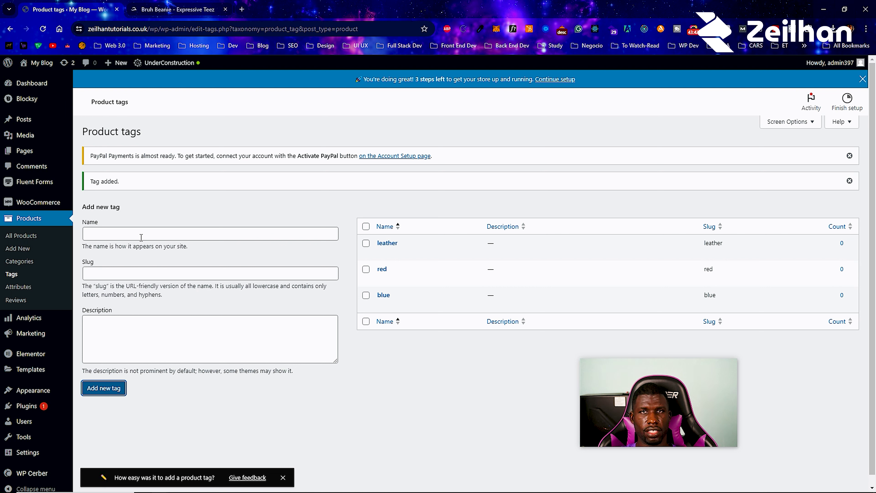
# - Add the plus size product tag with plus size as its slug
pyautogui.click(135, 233)
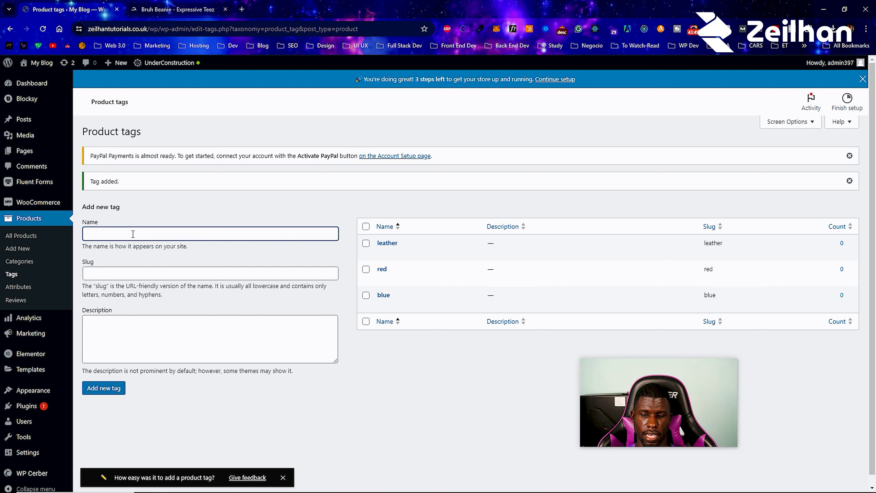
pyautogui.write('plus size')
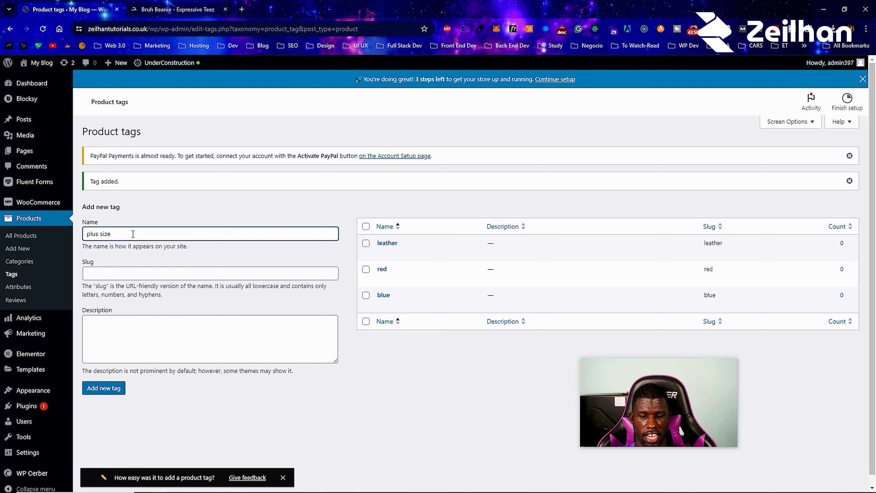
pyautogui.hotkey('ctrl', 'a')
pyautogui.click(134, 275)
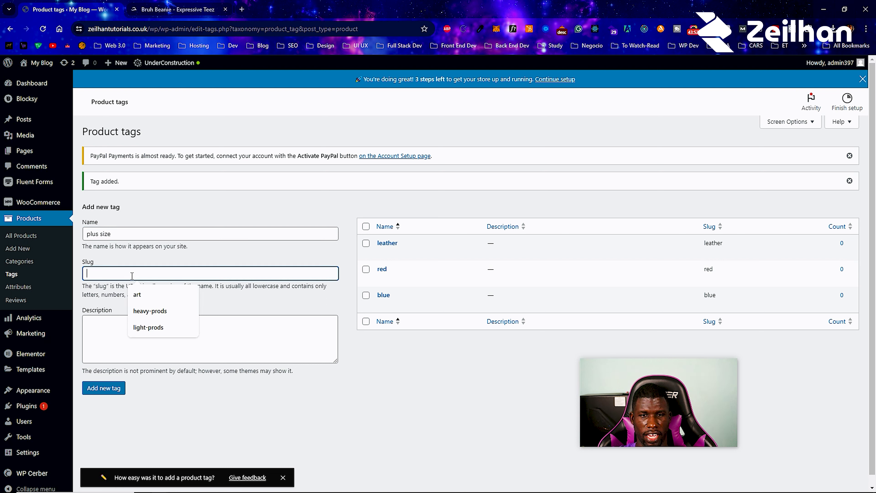
pyautogui.hotkey('ctrl', 'v')
pyautogui.click(100, 394)
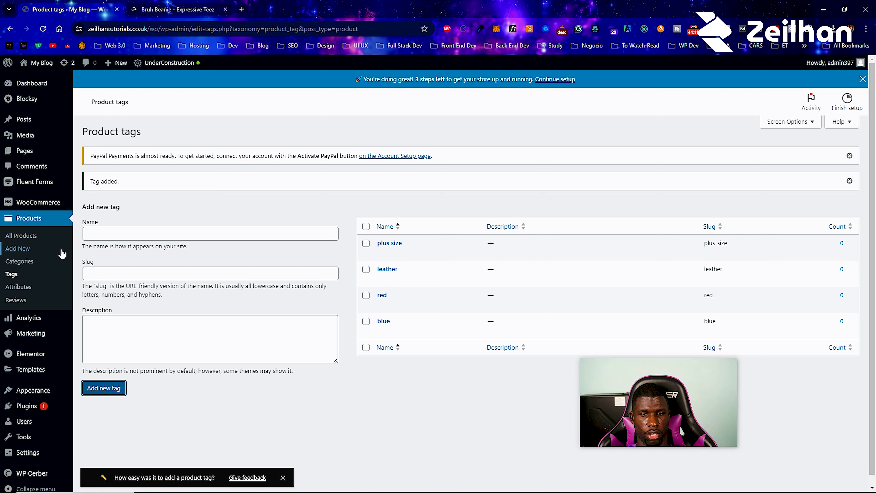
pyautogui.click(47, 249)
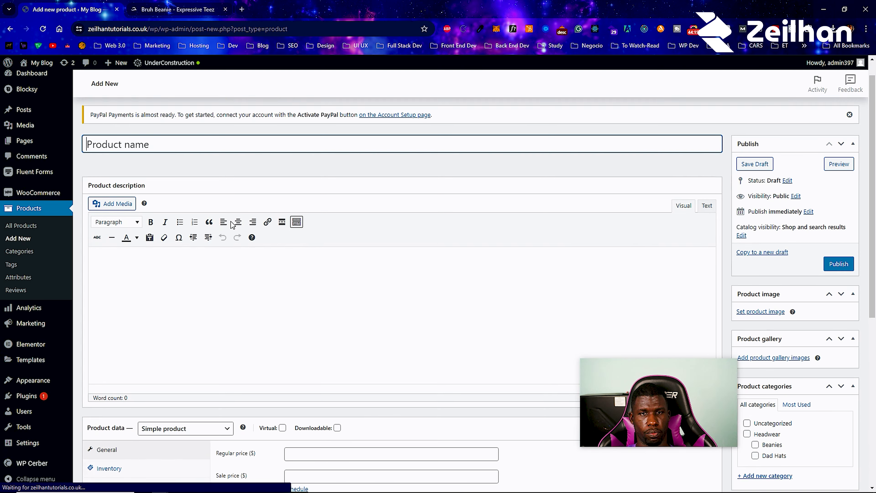
# - Keep Simple product as the product type in the Product data section
pyautogui.scroll(-7, 232, 224)
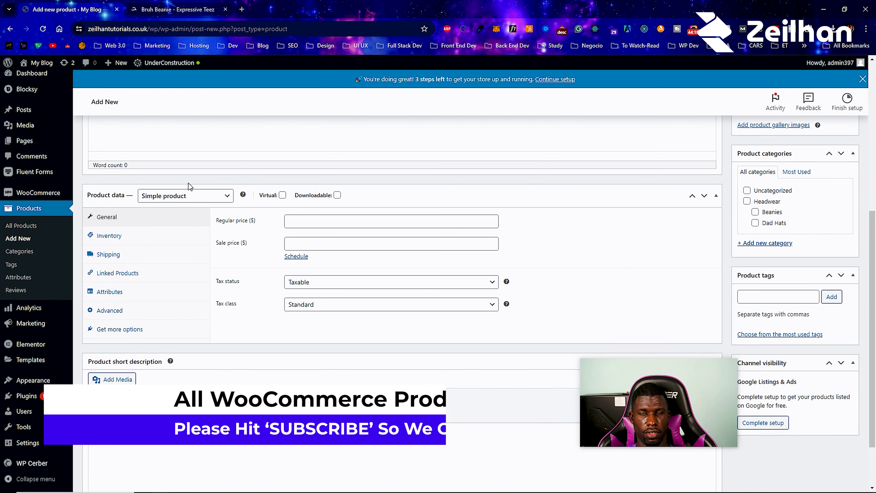
pyautogui.click(174, 196)
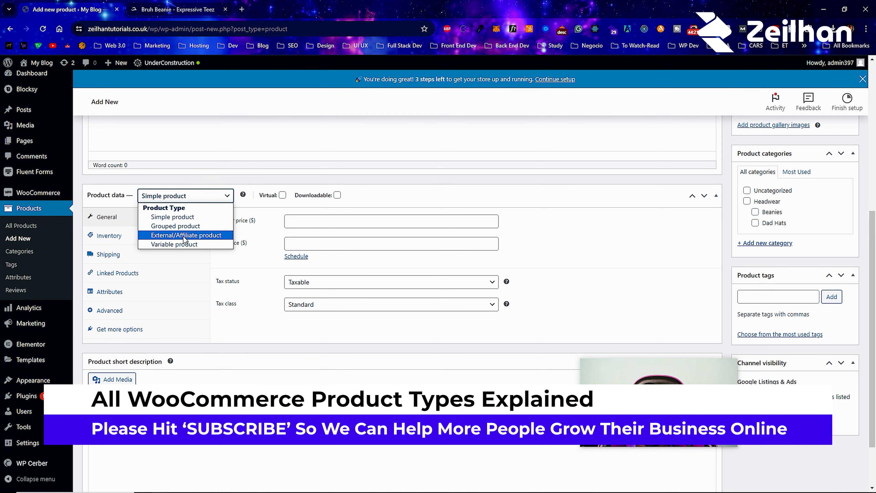
pyautogui.click(378, 195)
pyautogui.click(378, 331)
pyautogui.click(311, 237)
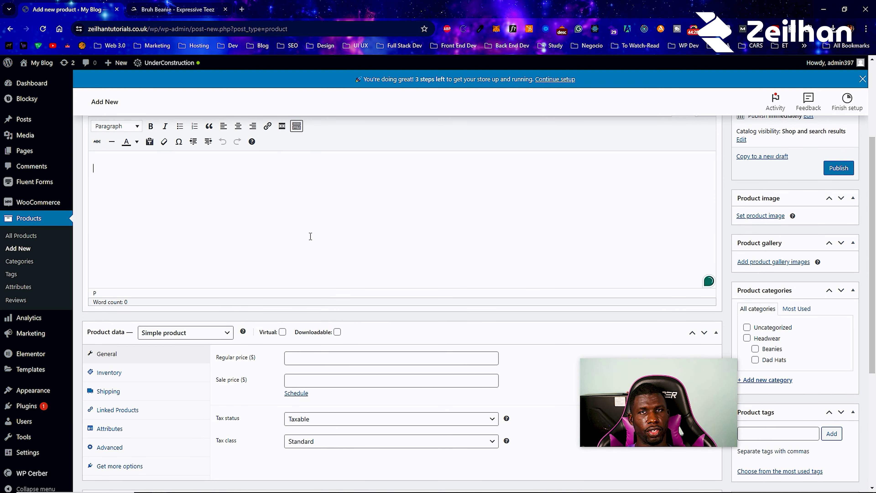
pyautogui.scroll(5, 310, 234)
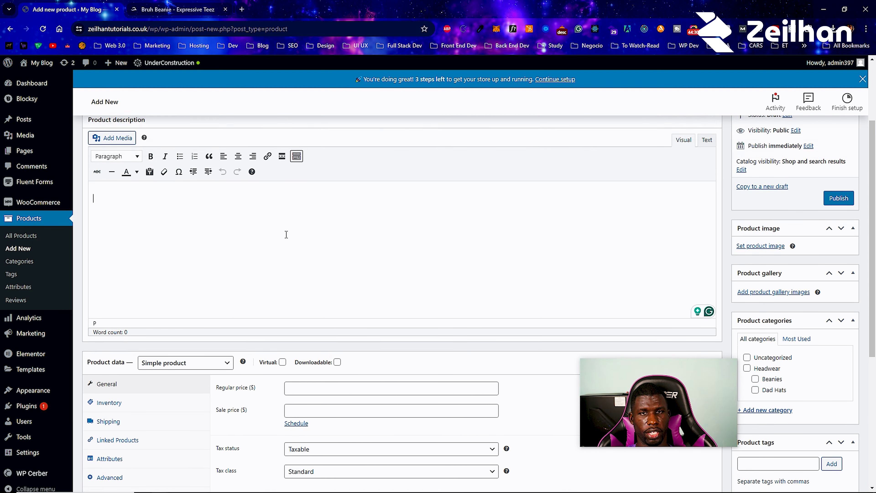
# - Name the product Simple Hat and paste Lorem ipsum paragraphs into the description
pyautogui.click(137, 188)
pyautogui.write('Simple')
pyautogui.press('BackSpace')
pyautogui.press('BackSpace')
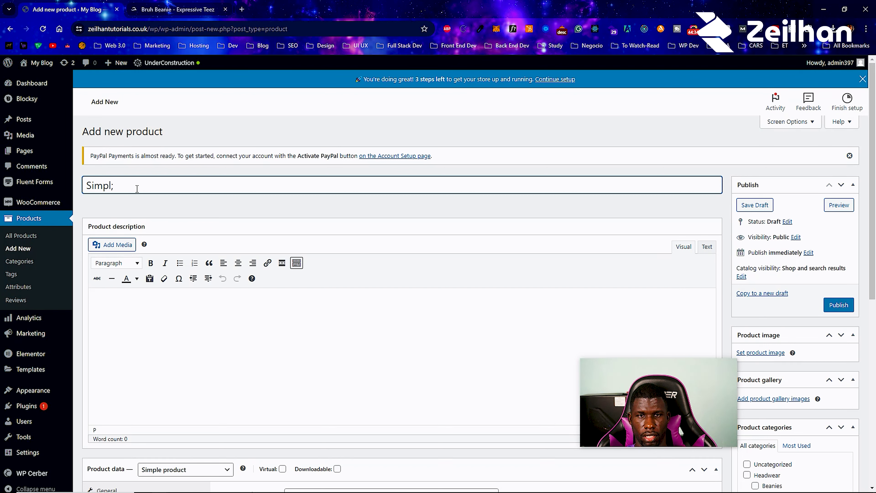
pyautogui.write('Hat')
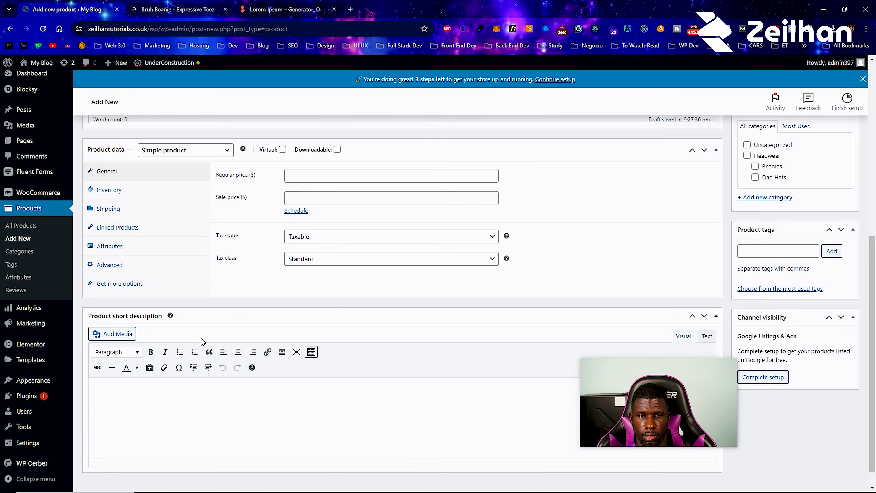
pyautogui.scroll(5, 193, 325)
pyautogui.write('Lorem ipsum dolor sit amet, consectetur adipiscing elit, sed do eiusmod tempor incididunt ut labore et dolore magna aliqua. Ut enim ad minim veniam, quis nostrud exercitation ullamco laboris nisi ut aliquip ex ea commodo consequat. Duis aute irure dolor in reprehenderit in voluptate velit esse cillum dolore eu fugiat nulla pariatur. Excepteur sint occaecat cupidatat non proident, sunt in culpa qui officia deserunt mollit anim id est laborum.')
pyautogui.write('Lorem ipsum dolor sit amet, consectetur adipiscing elit, sed do eiusmod tempor incididunt ut labore et dolore magna aliqua. Ut enim ad minim veniam, quis nostrud exercitation ullamco laboris nisi ut aliquip ex ea commodo consequat. Duis aute irure dolor in reprehenderit in voluptate velit esse cillum dolore eu fugiat nulla pariatur. Excepteur sint occaecat cupidatat non proident, sunt in culpa qui officia deserunt mollit anim id est laborum.')
# - Paste Lorem ipsum into the short description, trimming it and splitting it into paragraphs
pyautogui.scroll(-5, 172, 276)
pyautogui.click(172, 365)
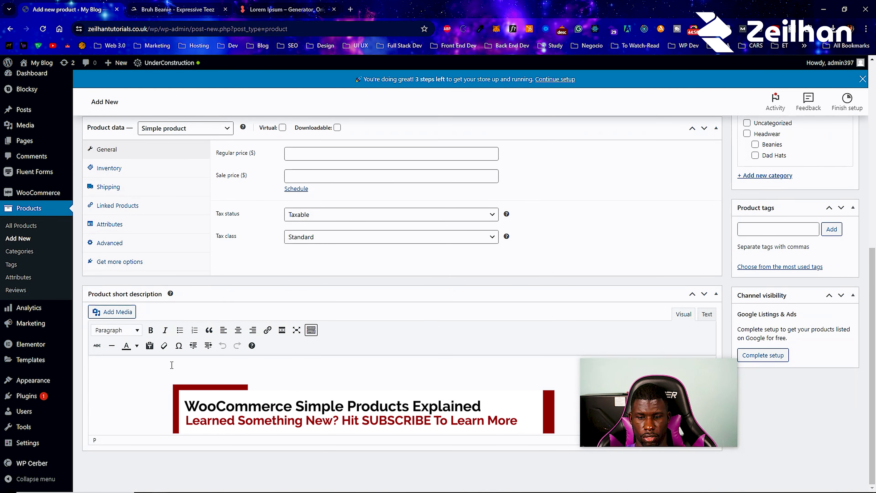
pyautogui.write('Lorem ipsum dolor sit amet, consectetur adipiscing elit, sed do eiusmod tempor incididunt ut labore et dolore magna aliqua. Ut enim ad minim veniam, quis nostrud exercitation ullamco laboris nisi ut aliquip ex ea commodo consequat. Duis aute irure dolor in reprehenderit in voluptate velit esse cillum dolore eu fugiat nulla pariatur. Excepteur sint occaecat cupidatat non proident, sunt in culpa qui officia deserunt mollit anim id est laborum.')
pyautogui.moveTo(172, 379); pyautogui.dragTo(172, 390)
pyautogui.press('BackSpace')
pyautogui.press('Return')
pyautogui.press('Return')
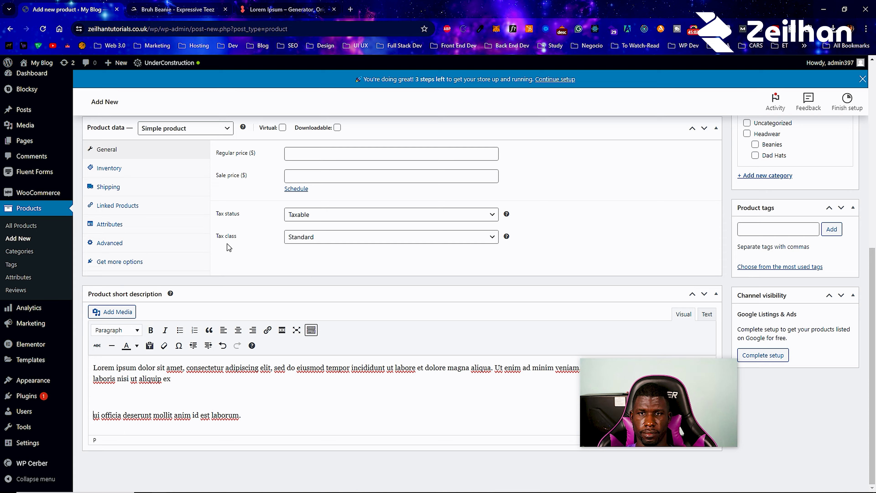
pyautogui.scroll(5, 229, 247)
pyautogui.scroll(4, 307, 258)
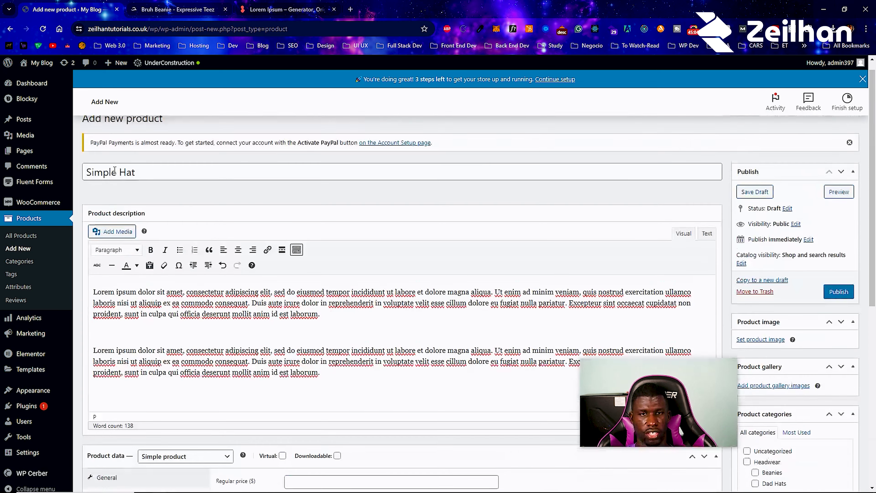
pyautogui.scroll(-4, 184, 194)
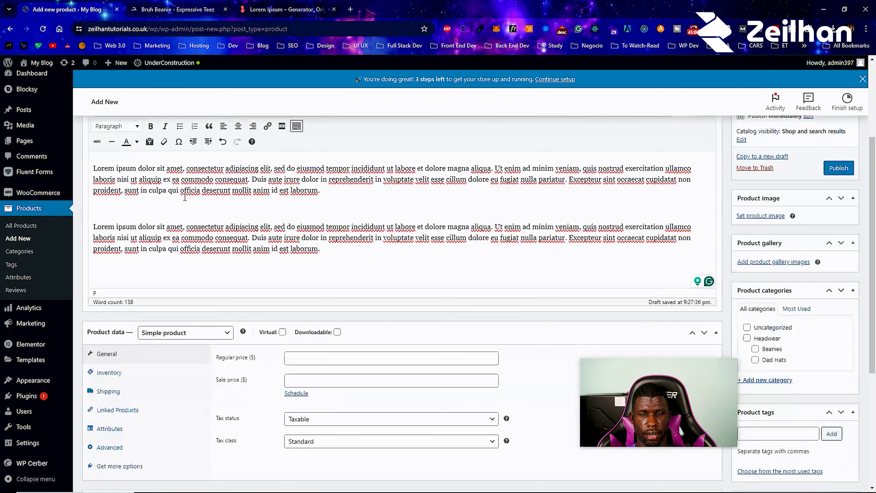
pyautogui.scroll(-1, 182, 203)
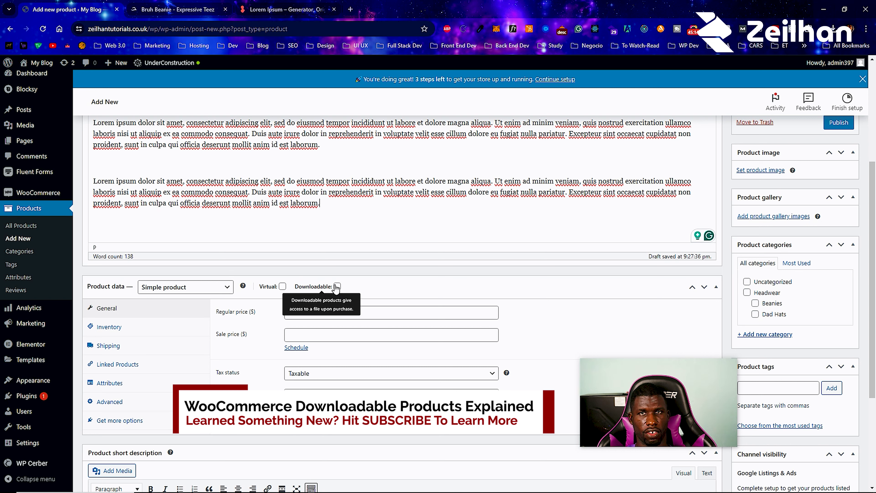
# - Mark Simple Hat as both virtual and downloadable
pyautogui.moveTo(471, 490)
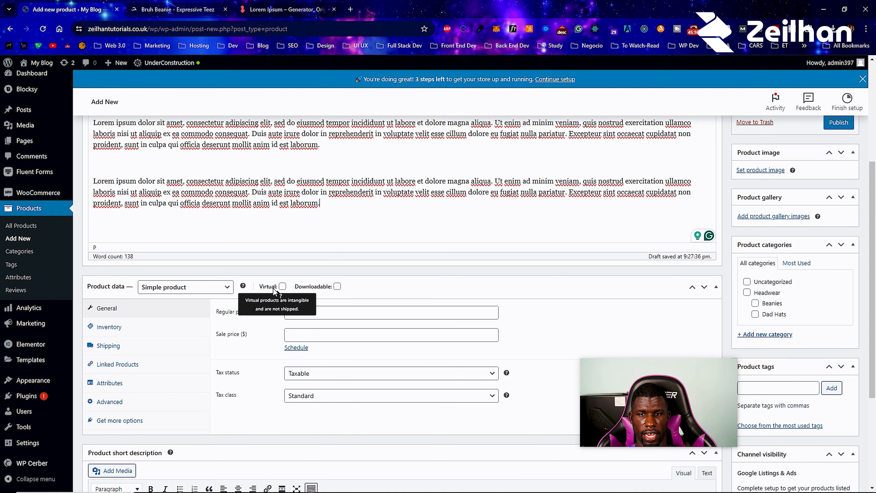
pyautogui.click(282, 289)
pyautogui.click(337, 286)
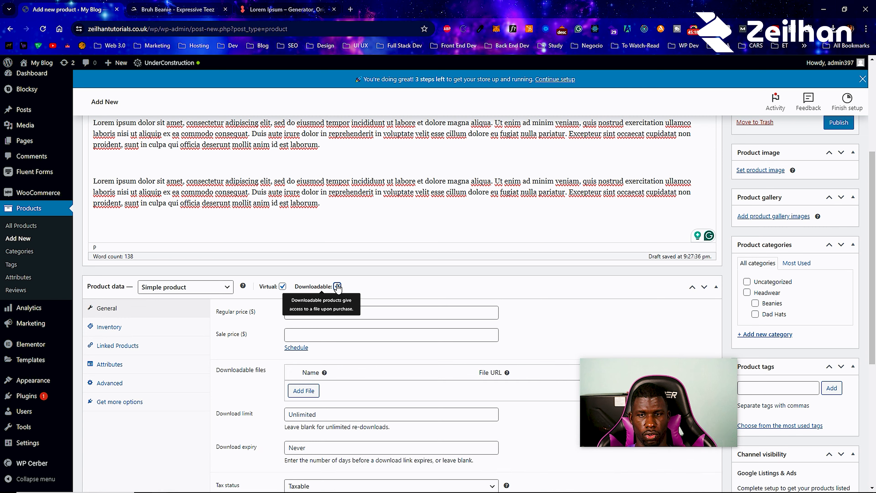
pyautogui.scroll(5, 307, 291)
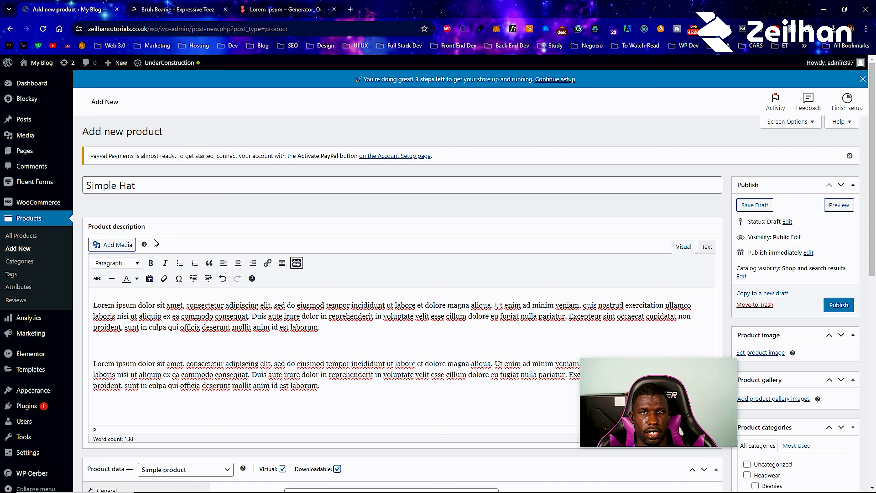
pyautogui.scroll(-8, 156, 243)
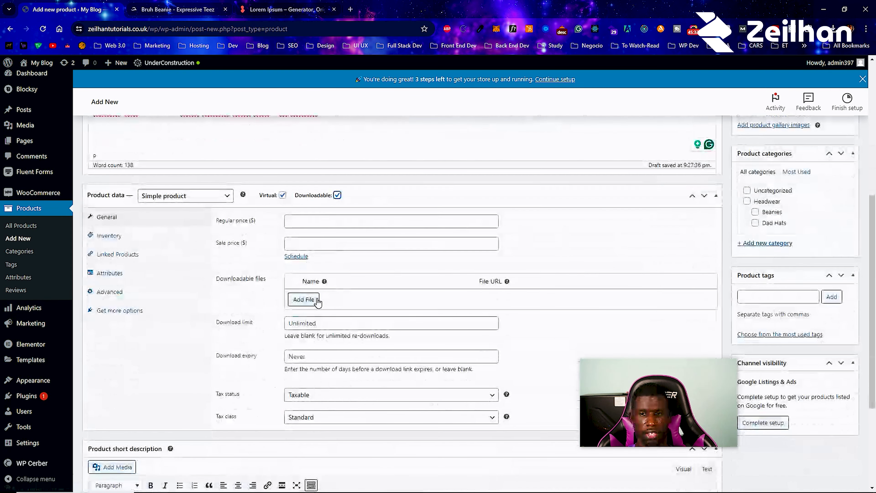
# - Attach the navy dad hat image as a downloadable file named Navy Hat JPEG
pyautogui.click(315, 299)
pyautogui.click(674, 301)
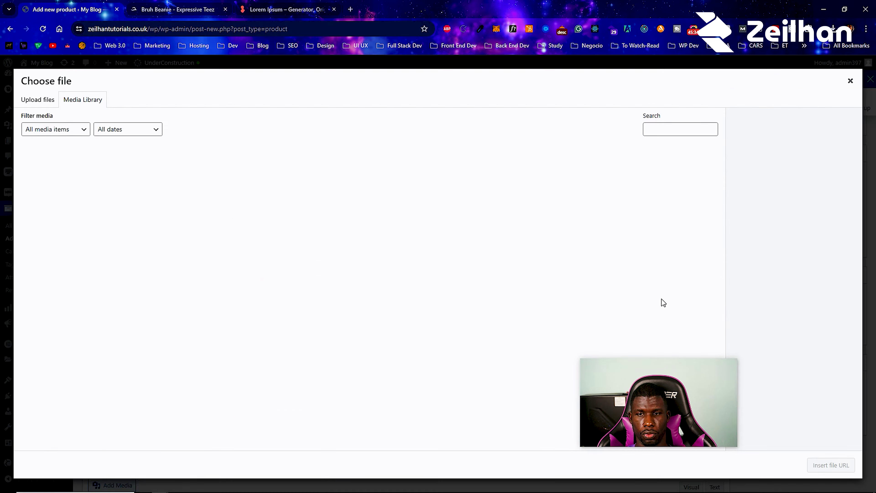
pyautogui.click(181, 247)
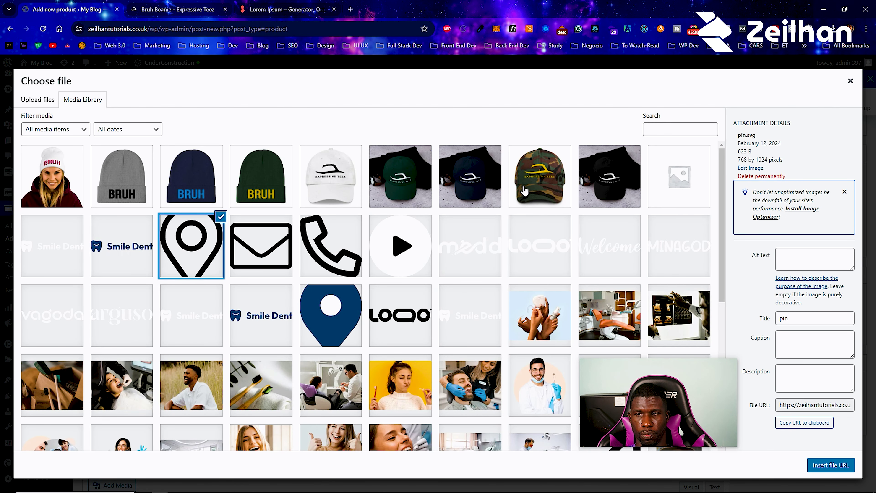
pyautogui.click(490, 178)
pyautogui.click(849, 467)
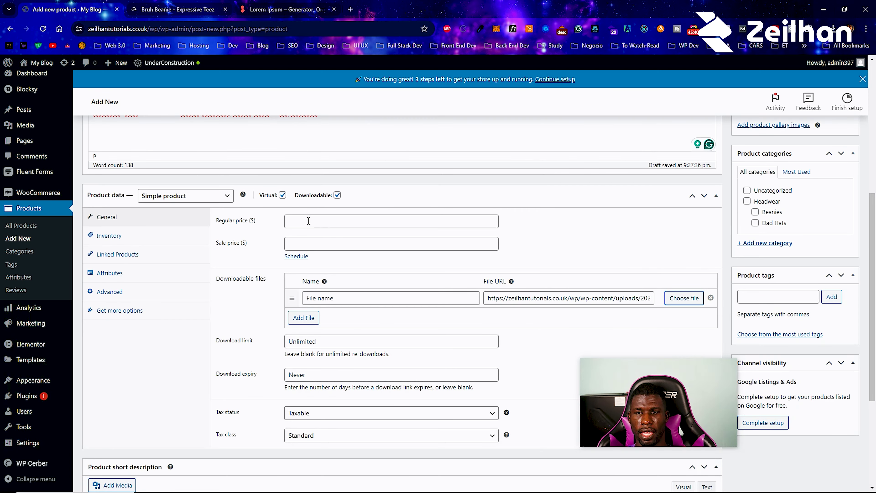
pyautogui.click(379, 296)
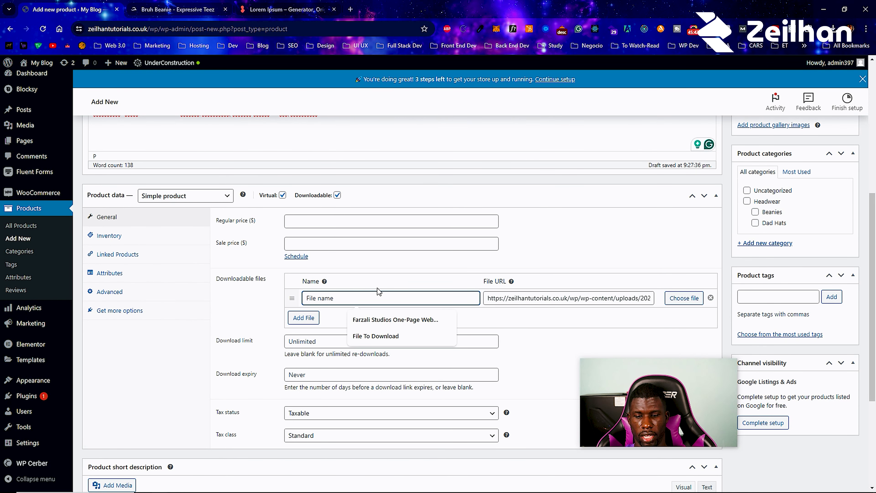
pyautogui.write('Navy Hat JPEG')
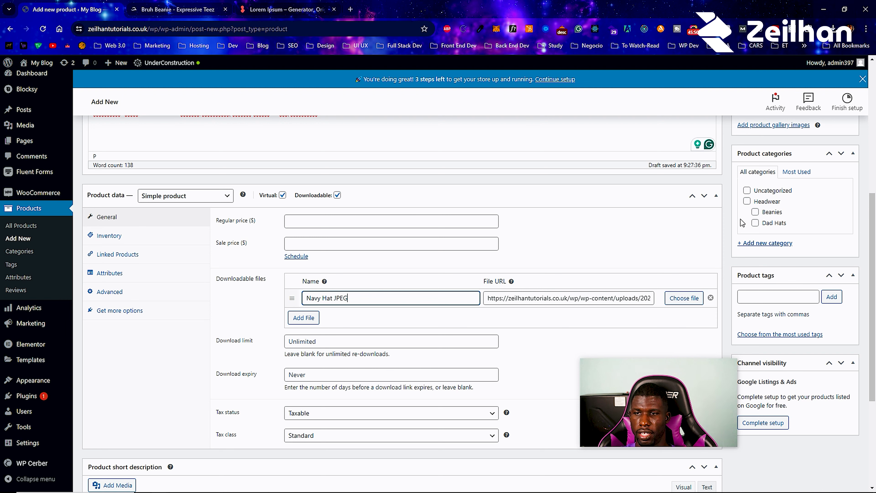
pyautogui.click(583, 275)
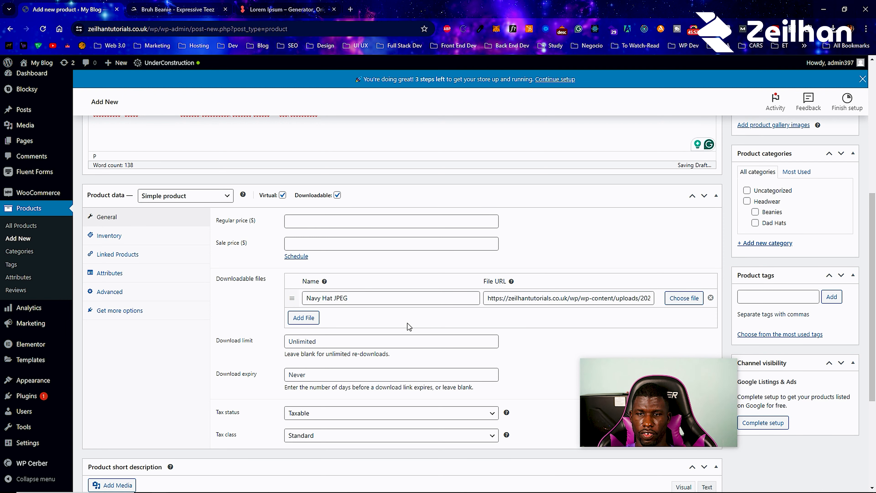
pyautogui.scroll(5, 857, 188)
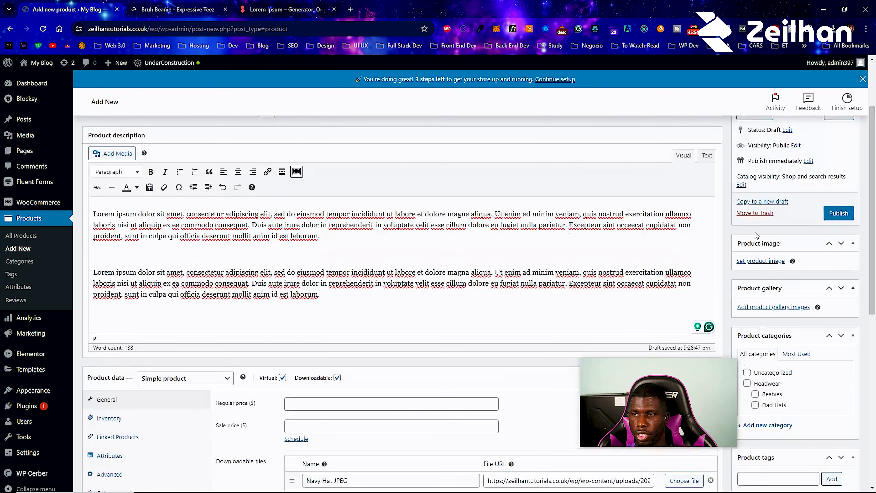
pyautogui.scroll(-4, 485, 257)
pyautogui.scroll(4, 197, 174)
pyautogui.scroll(-3, 241, 276)
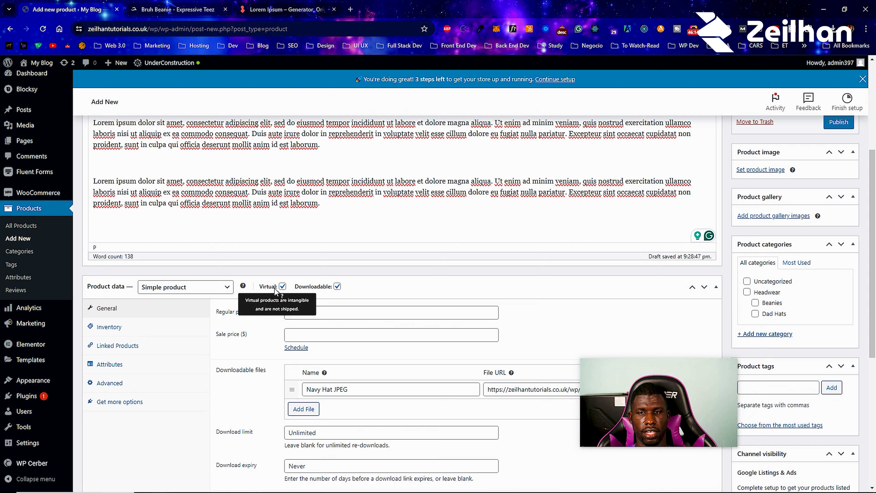
# - Untick Virtual and Downloadable, and set regular price 9 and sale price 7.50
pyautogui.click(283, 286)
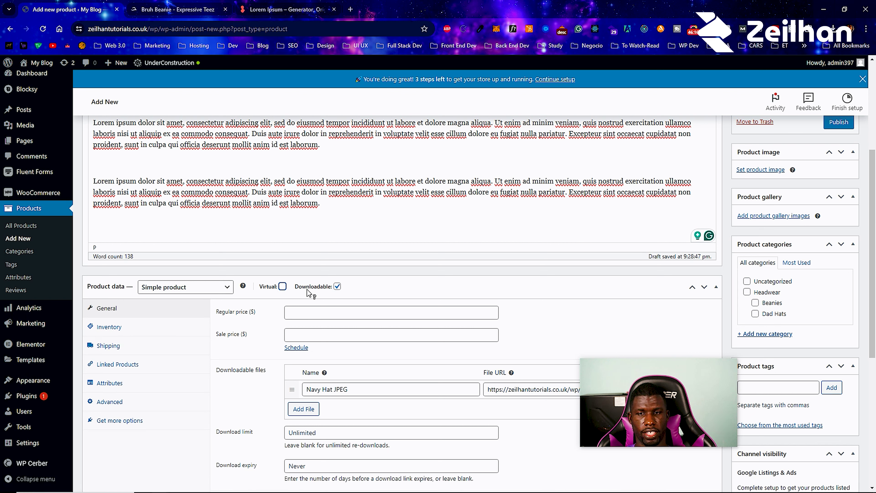
pyautogui.click(337, 289)
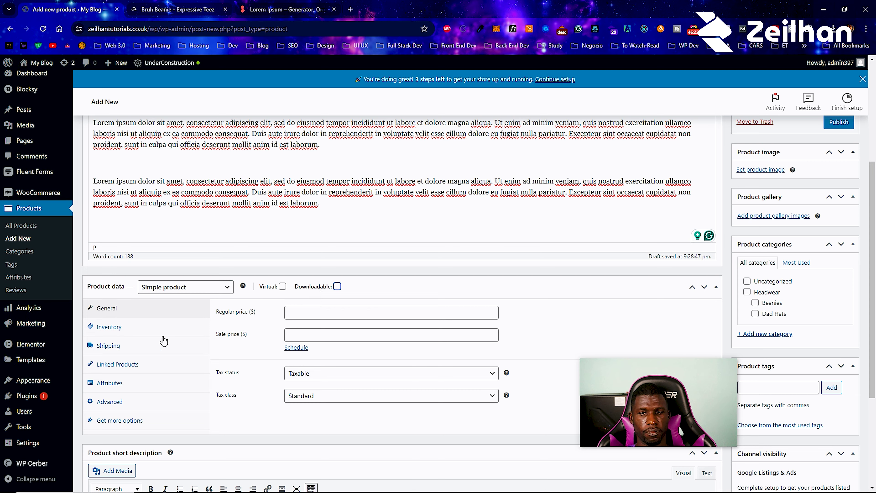
pyautogui.scroll(5, 131, 287)
pyautogui.scroll(-6, 221, 252)
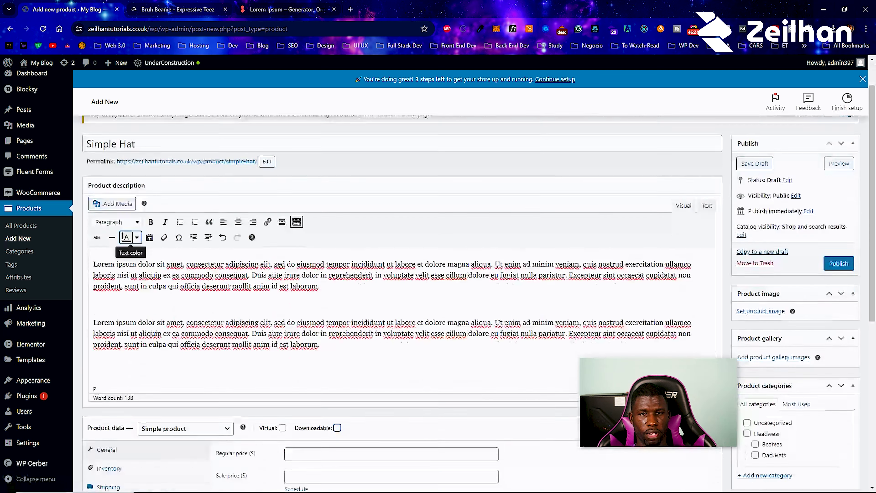
pyautogui.click(321, 265)
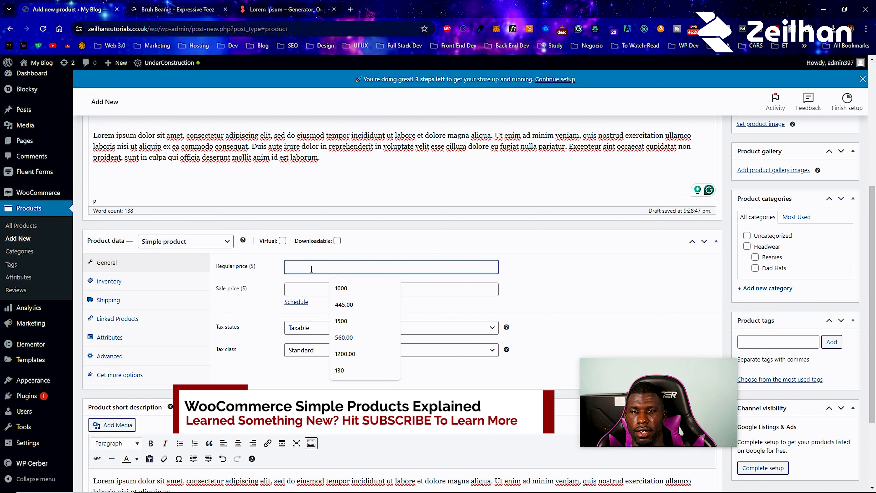
pyautogui.write('9')
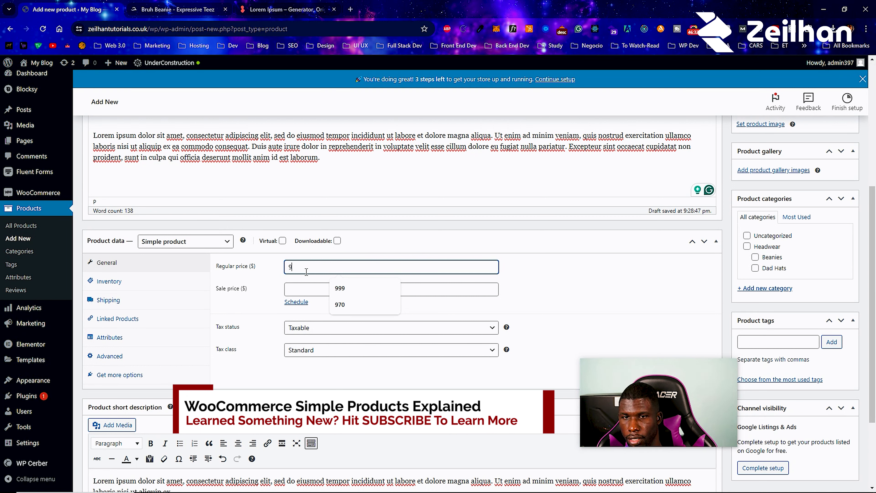
pyautogui.click(546, 302)
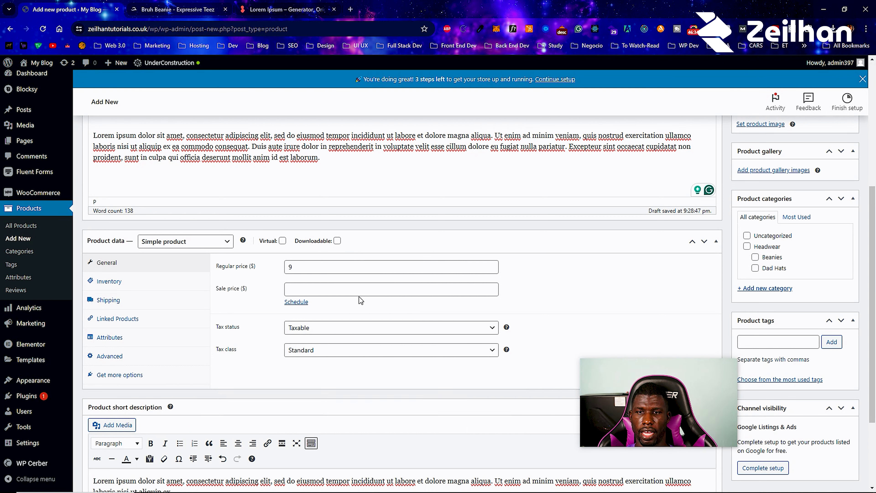
pyautogui.click(351, 290)
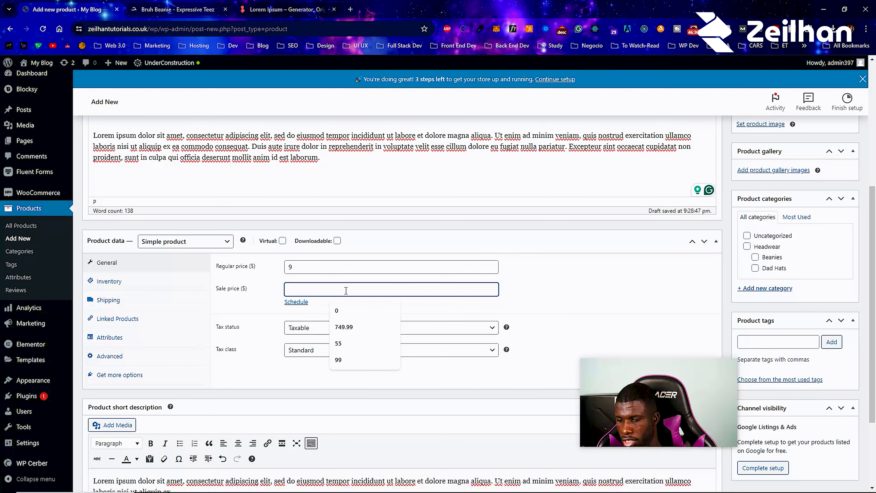
pyautogui.write('7.50')
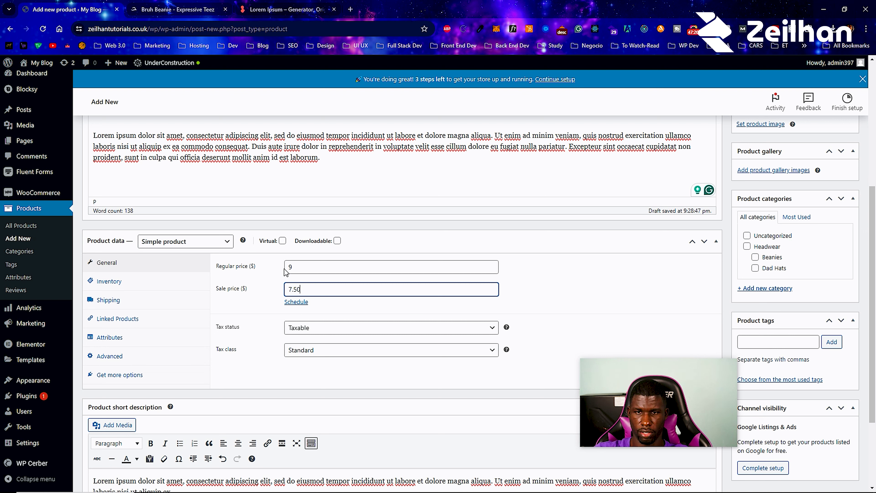
# - Cancel the sale price schedule and keep tax status Taxable with Standard tax class
pyautogui.click(299, 302)
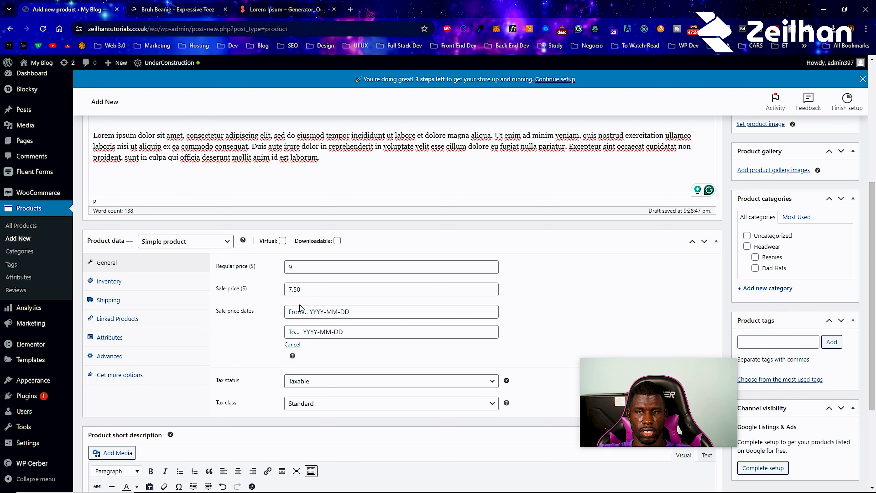
pyautogui.doubleClick(294, 291)
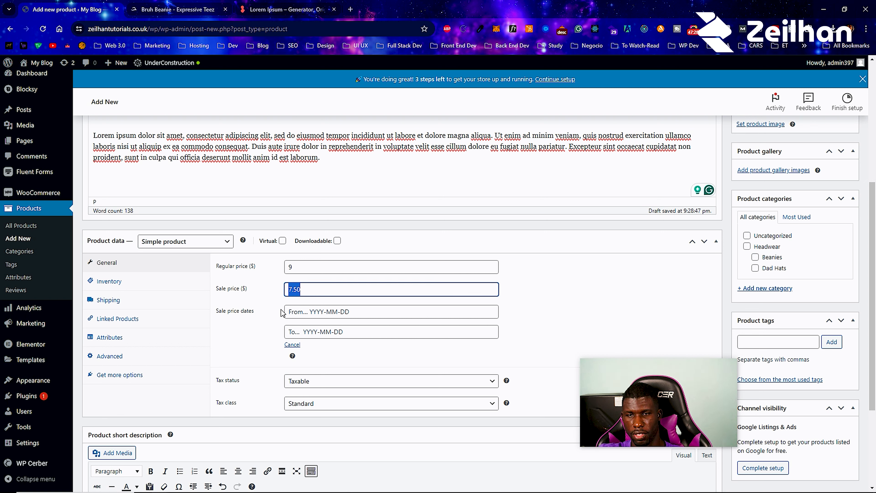
pyautogui.click(290, 344)
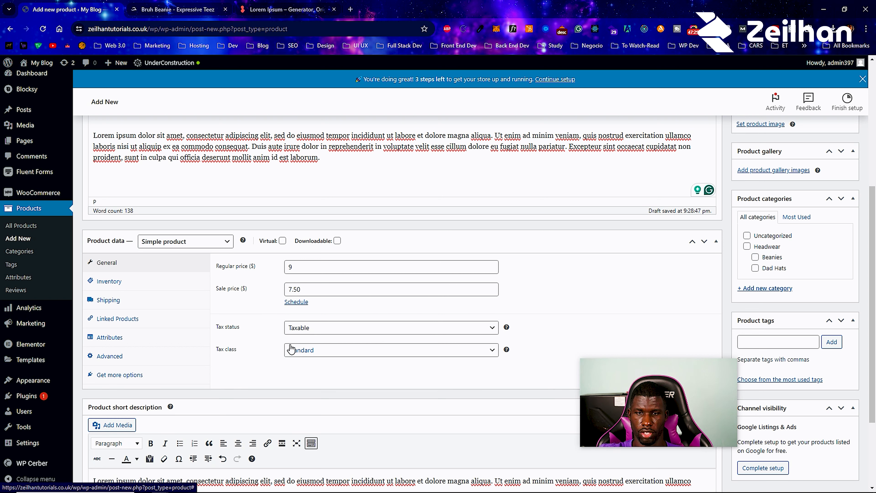
pyautogui.click(290, 330)
pyautogui.click(290, 340)
pyautogui.click(290, 350)
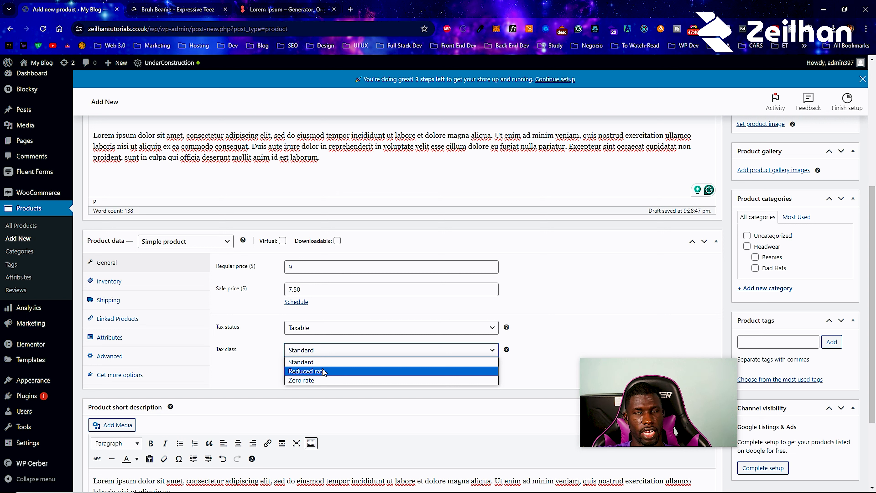
pyautogui.click(315, 362)
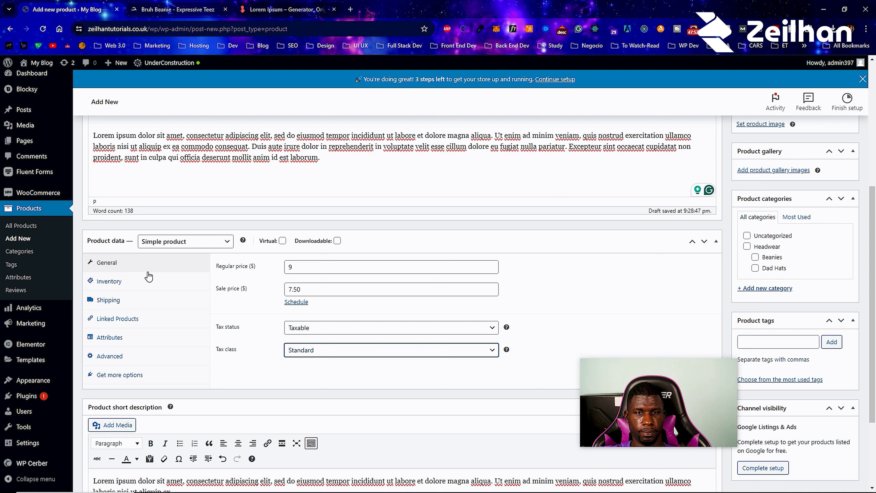
pyautogui.click(144, 288)
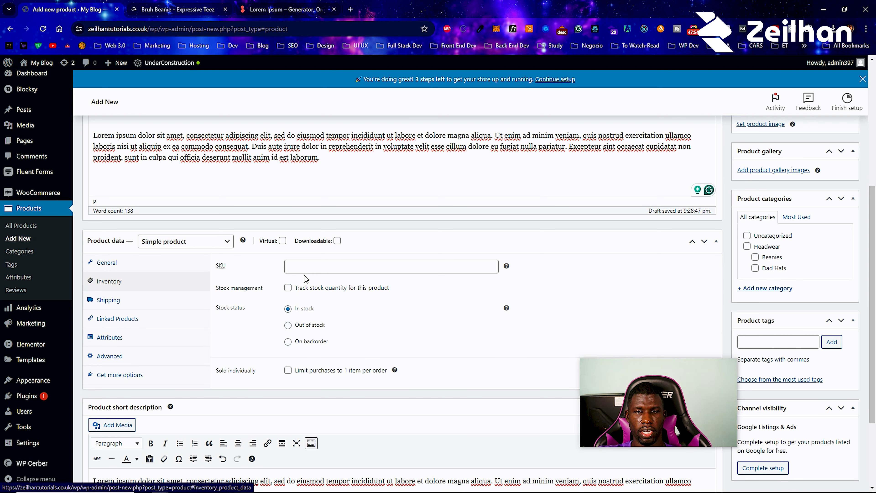
# - Track stock at 100 units, allow backorders with customer notice, and set low stock threshold 10
pyautogui.click(315, 267)
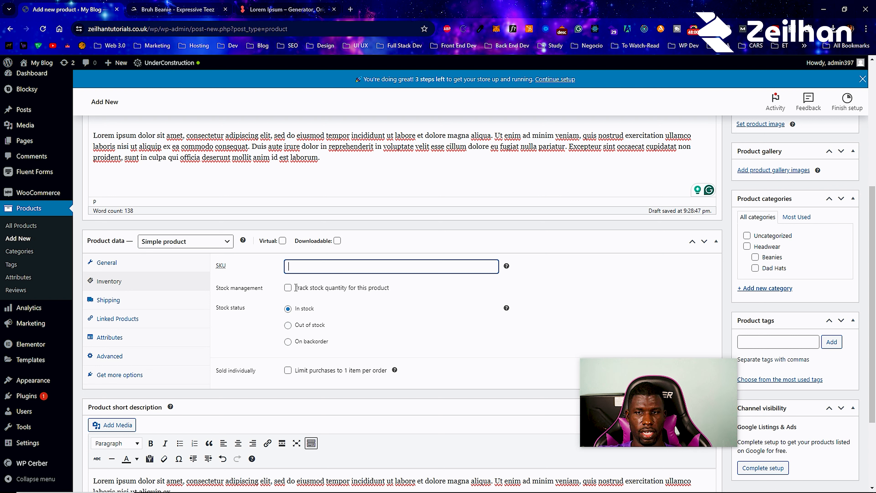
pyautogui.click(288, 289)
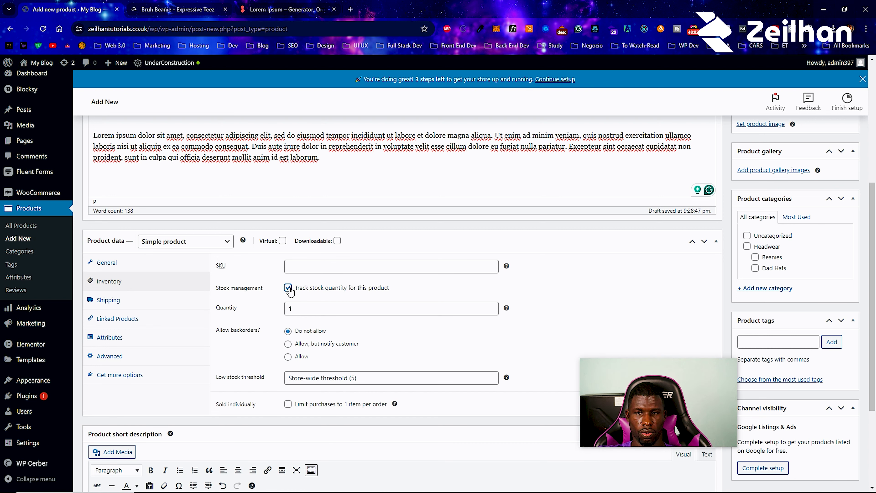
pyautogui.click(300, 308)
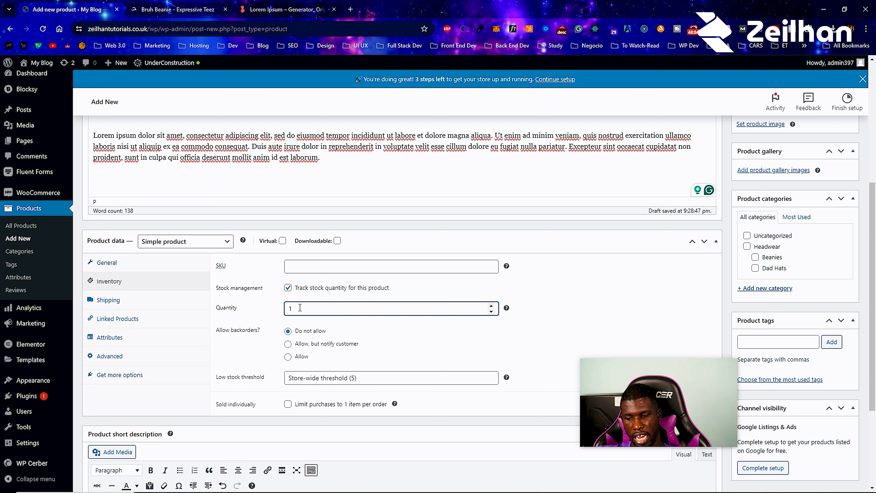
pyautogui.write('00')
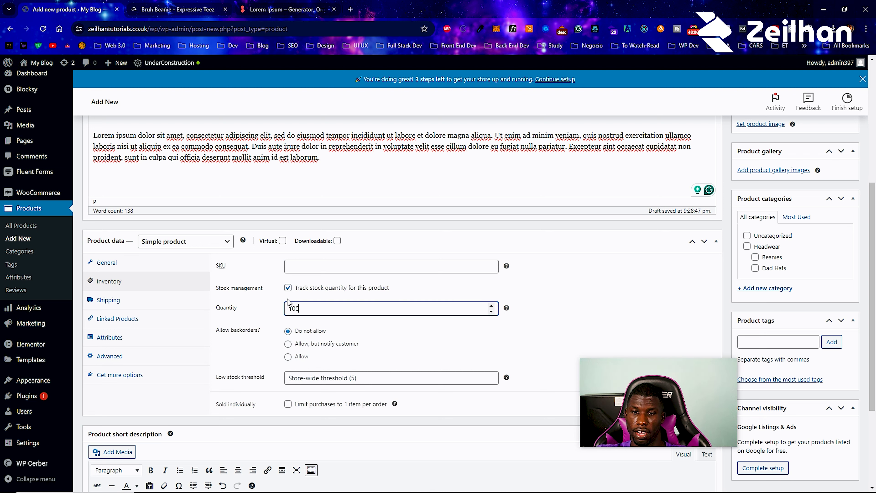
pyautogui.click(290, 346)
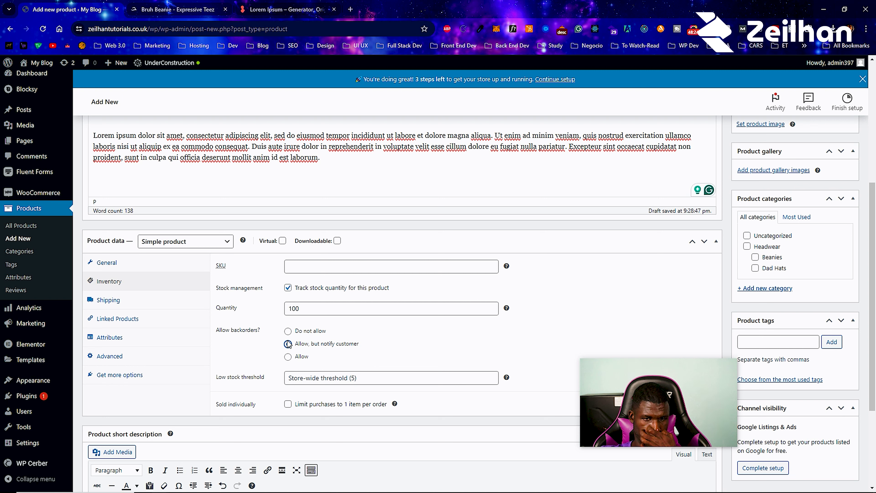
pyautogui.click(288, 344)
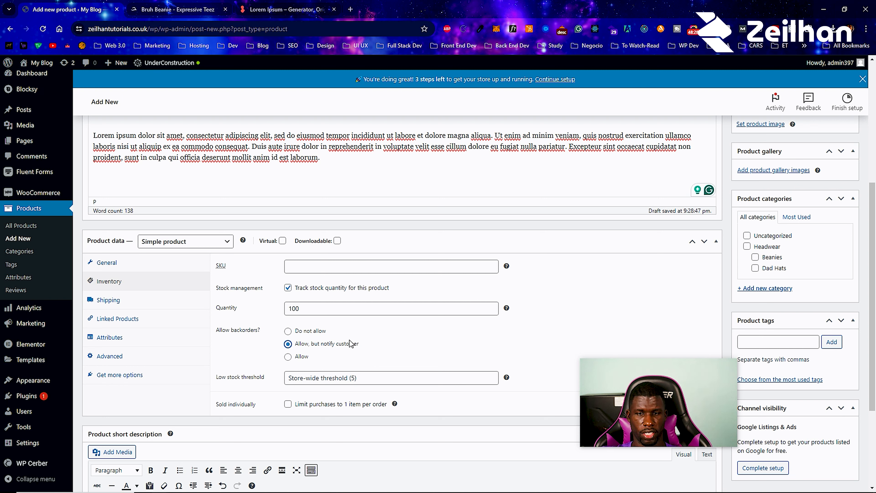
pyautogui.click(328, 377)
pyautogui.write('10')
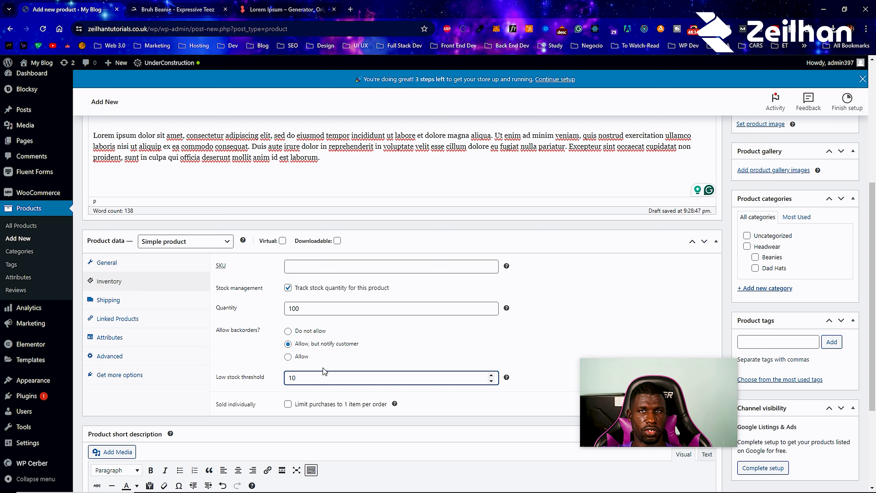
pyautogui.scroll(-2, 283, 386)
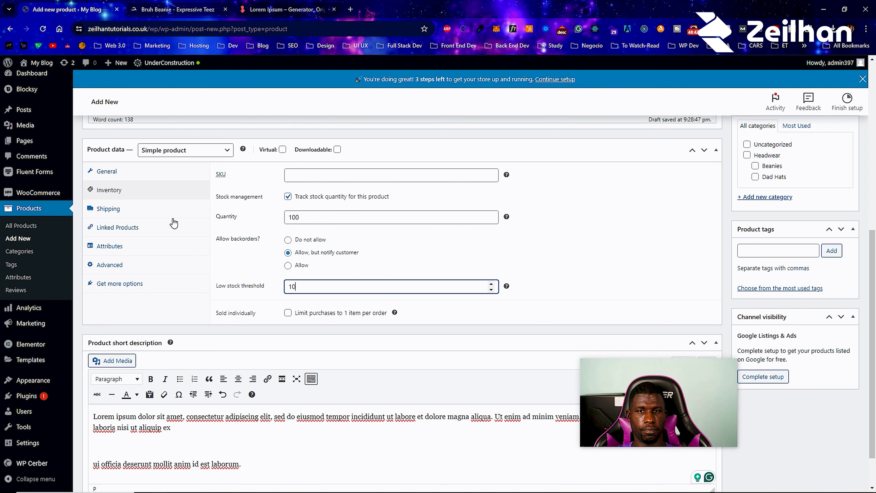
# - Choose Light as the shipping class on the product's Shipping settings
pyautogui.click(164, 209)
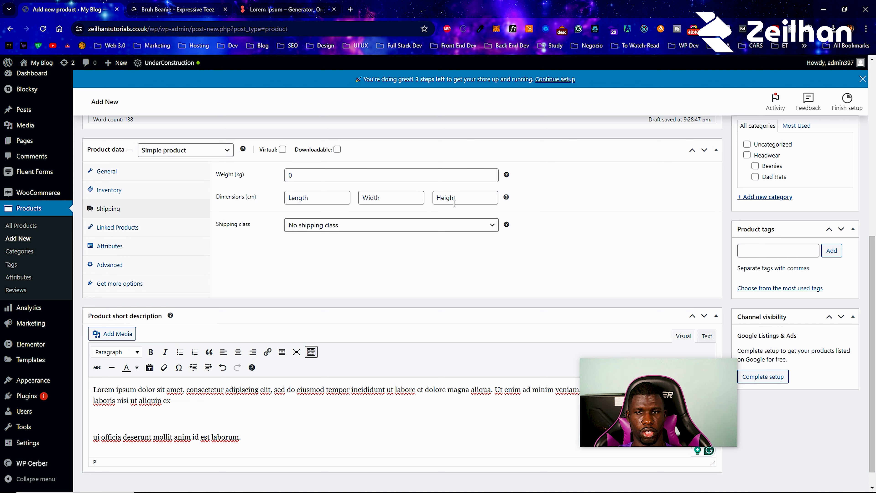
pyautogui.click(389, 228)
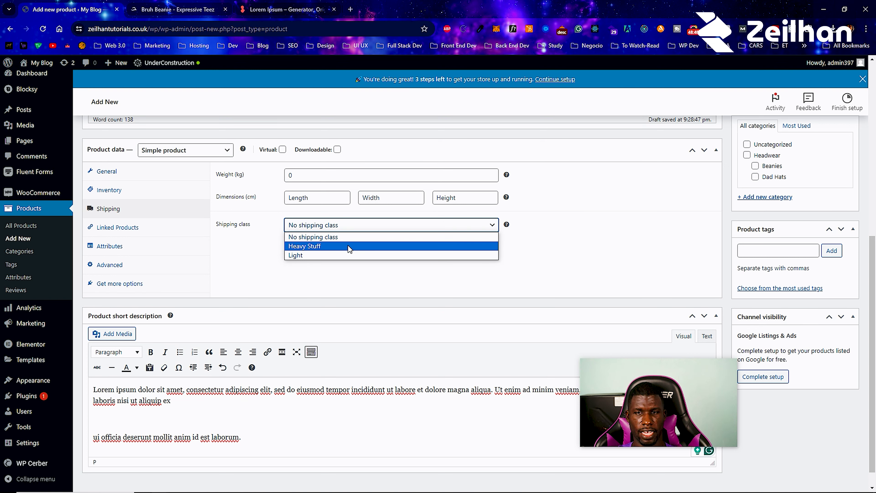
pyautogui.click(331, 256)
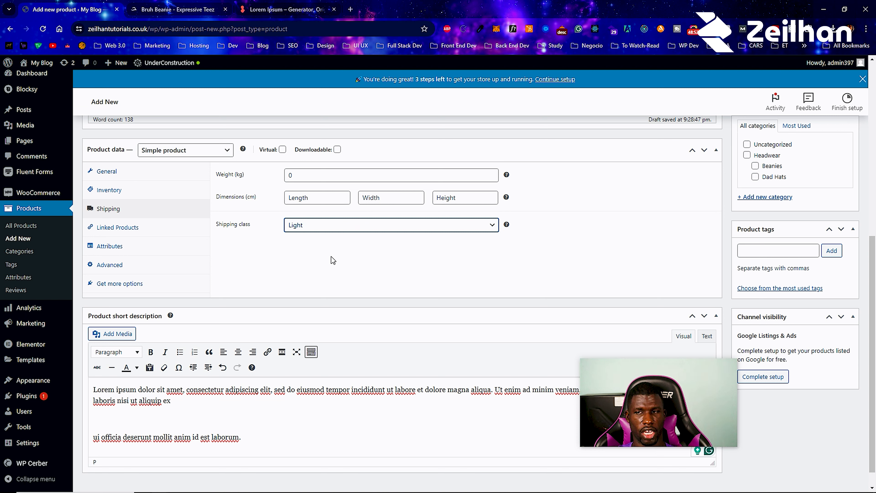
pyautogui.click(312, 260)
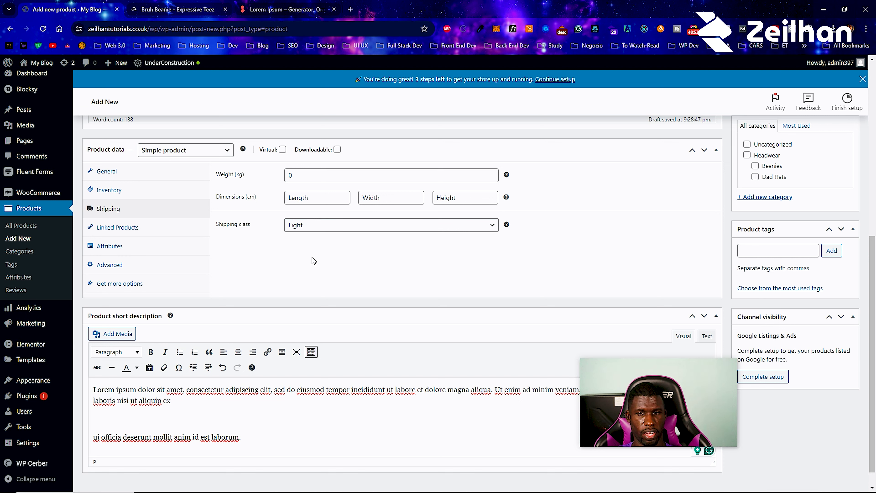
# - Try the Upsells and Cross-sells searches under Linked Products, then bring up the Attributes settings
pyautogui.click(153, 236)
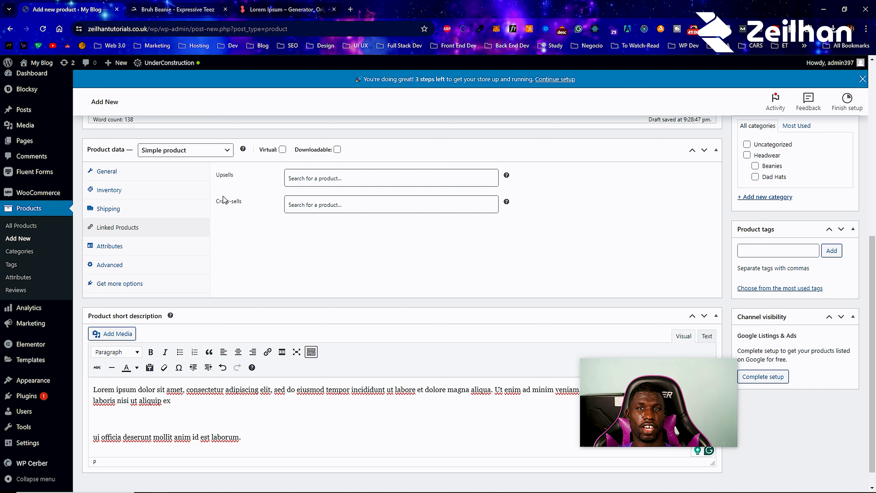
pyautogui.click(225, 199)
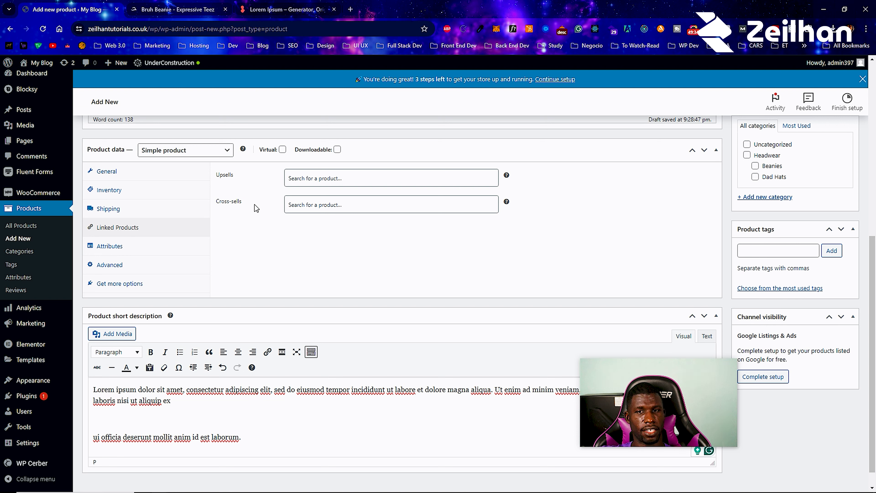
pyautogui.click(320, 205)
pyautogui.click(320, 207)
pyautogui.click(317, 256)
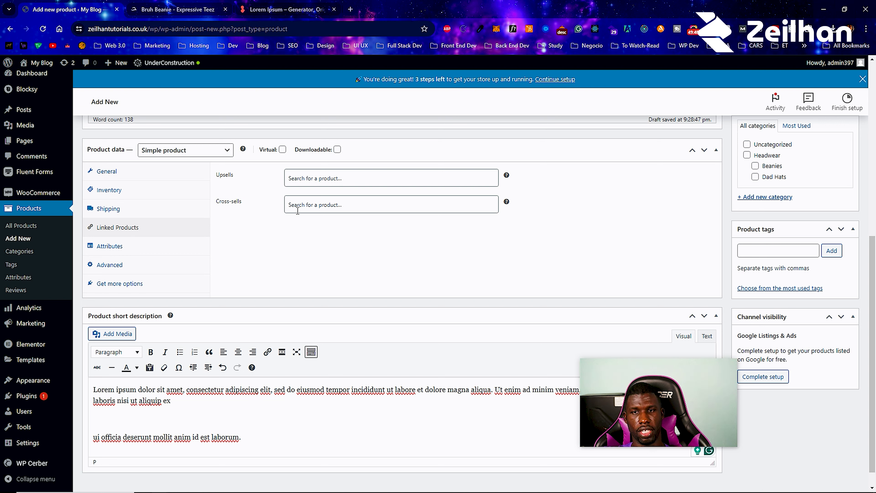
pyautogui.click(310, 181)
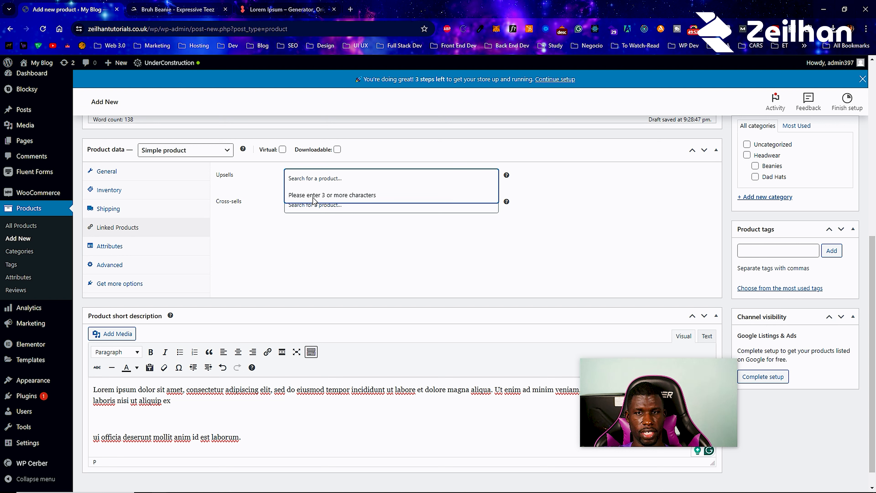
pyautogui.click(292, 206)
pyautogui.click(258, 238)
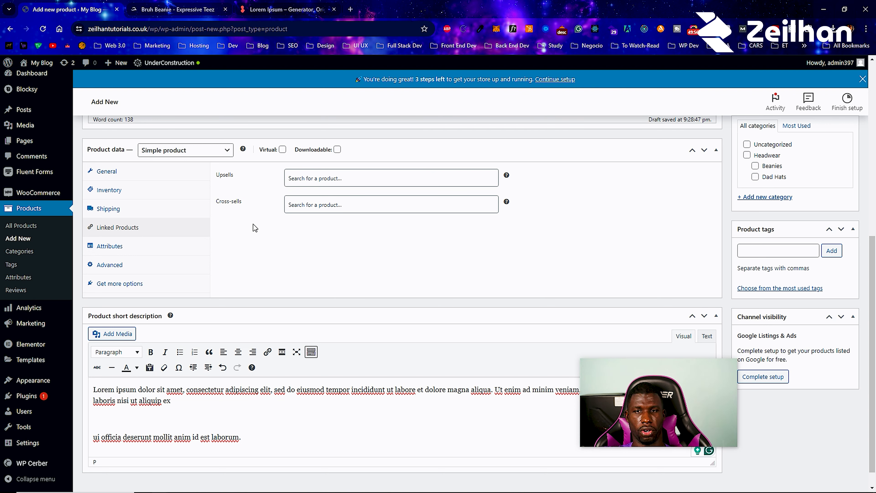
pyautogui.click(136, 255)
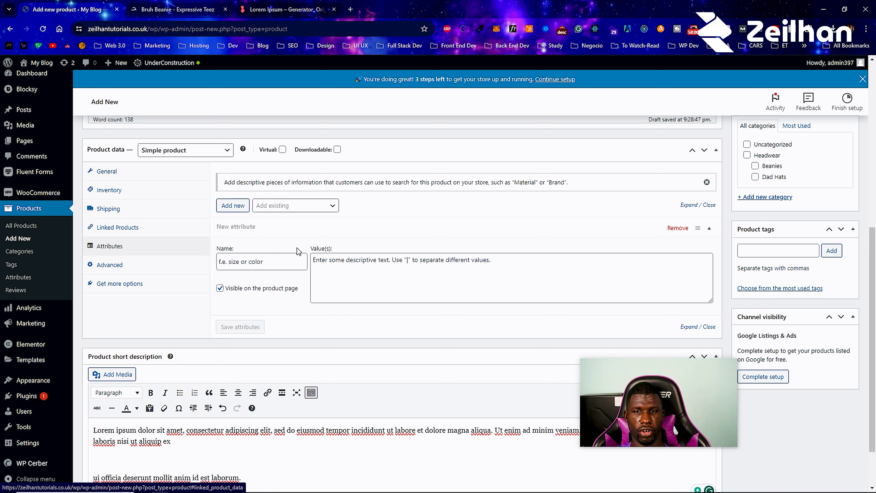
# - Add a Color attribute with values red, navy and white and save the attributes
pyautogui.click(300, 264)
pyautogui.write('Color')
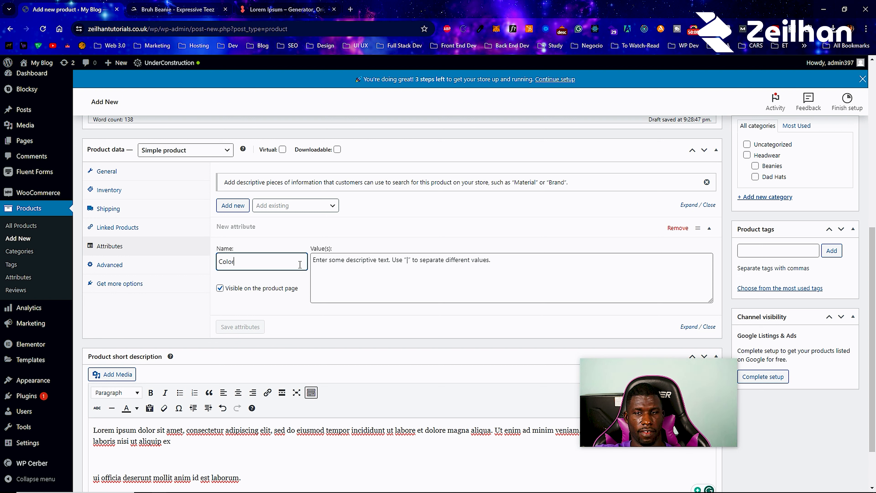
pyautogui.click(324, 271)
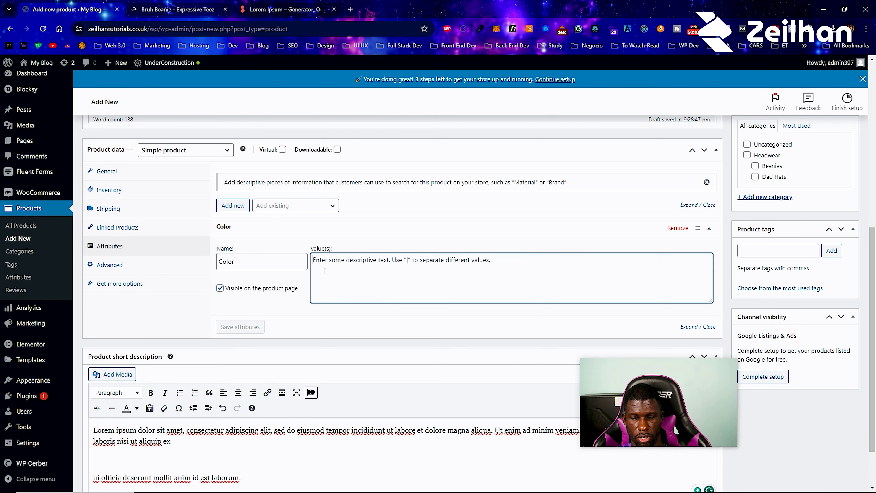
pyautogui.write('red|')
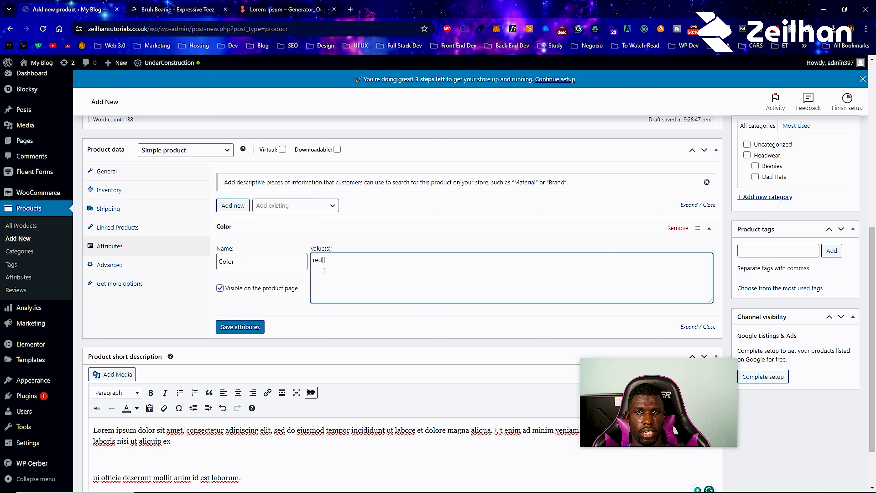
pyautogui.write('|navy')
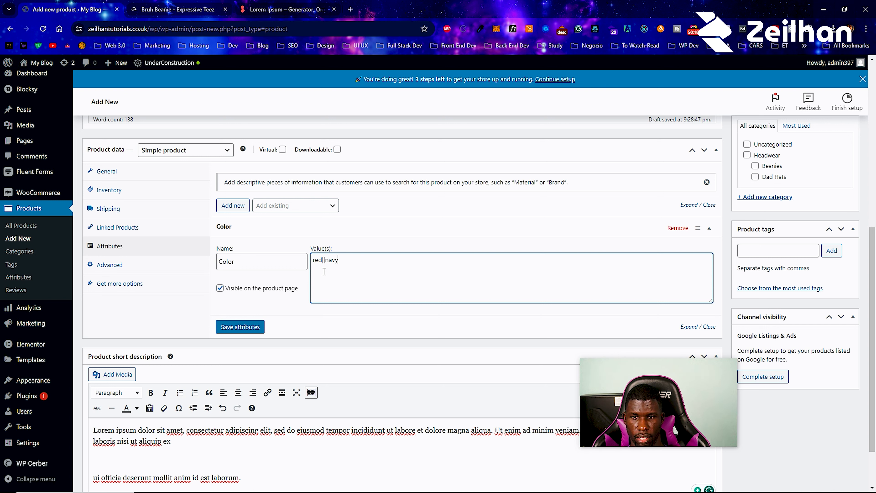
pyautogui.write('|')
pyautogui.press('Return')
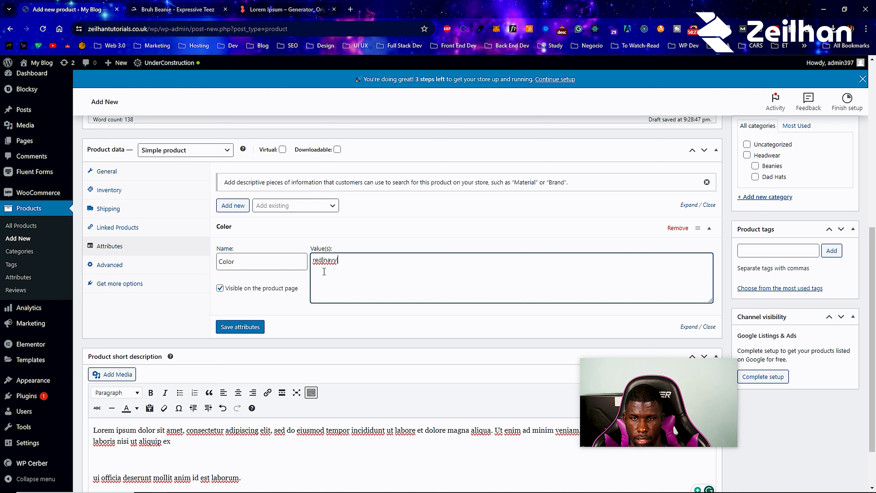
pyautogui.write('white')
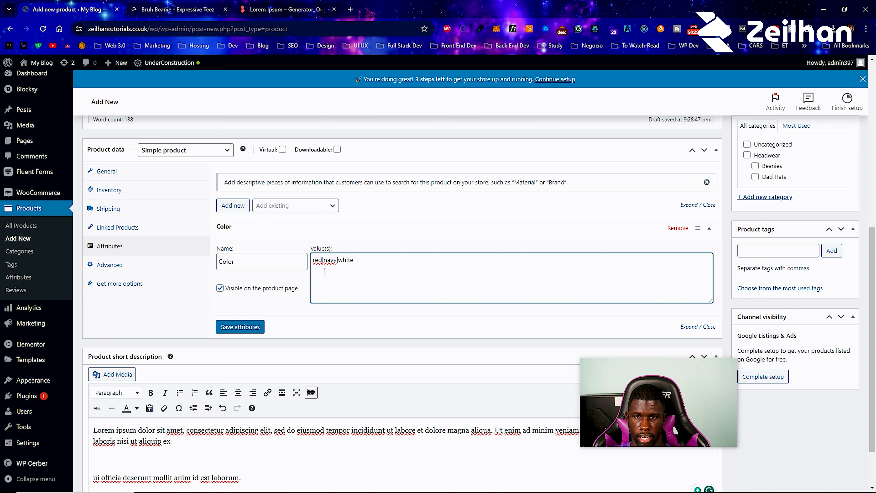
pyautogui.click(234, 328)
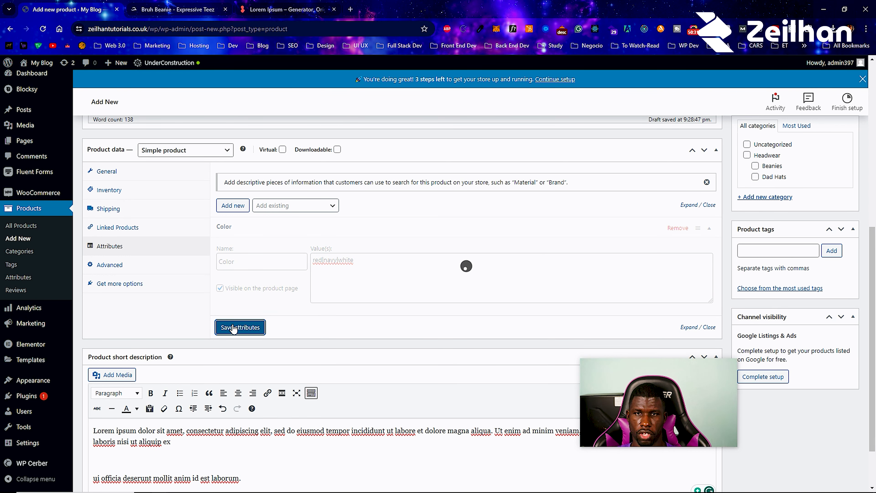
pyautogui.click(126, 267)
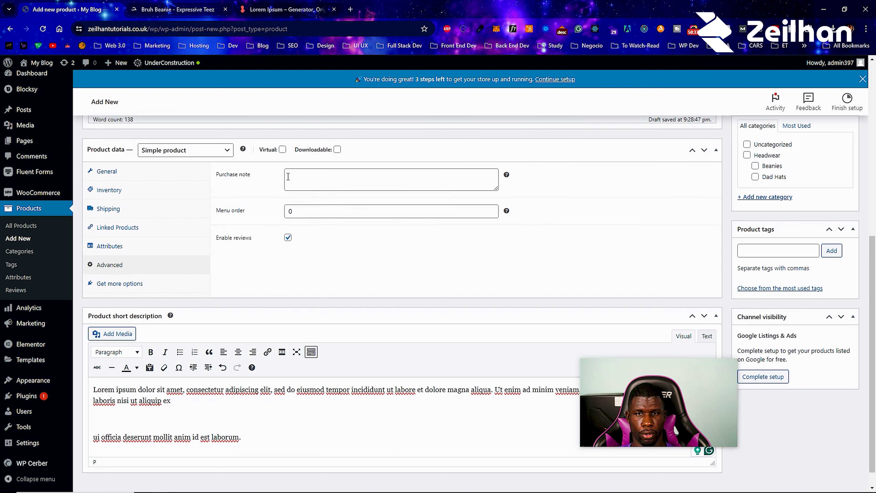
pyautogui.click(149, 291)
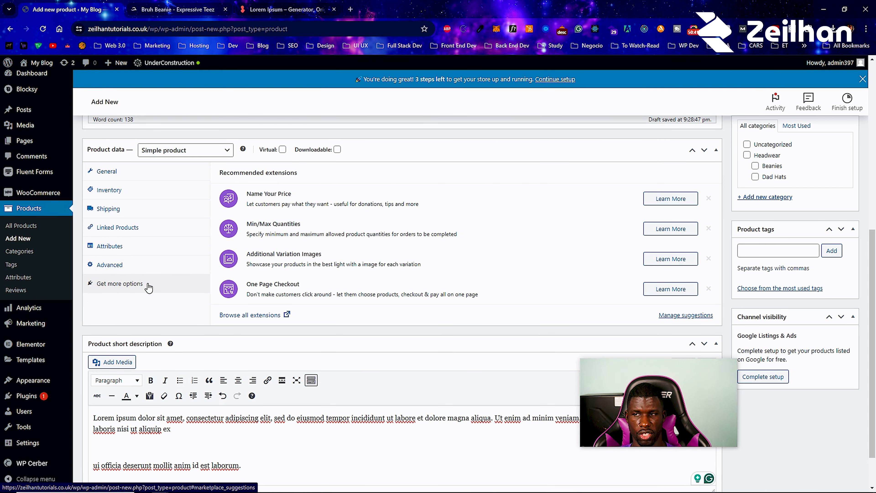
pyautogui.scroll(-1, 168, 255)
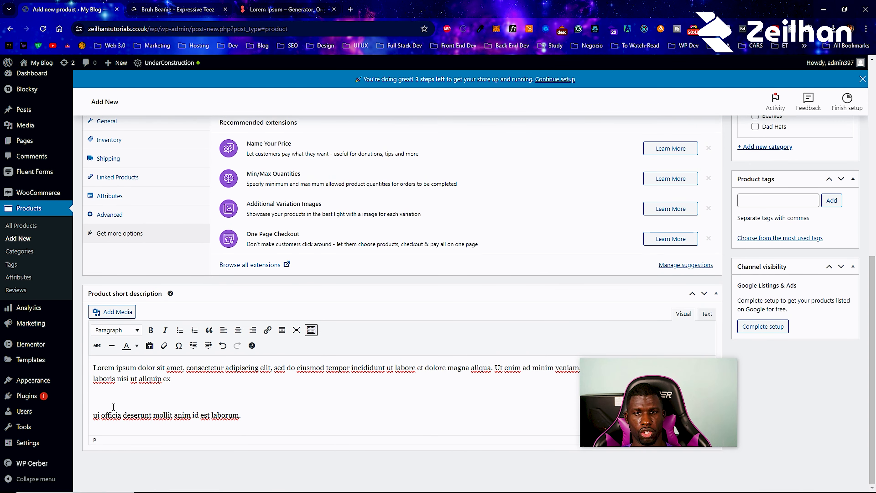
pyautogui.click(178, 9)
pyautogui.scroll(3, 475, 330)
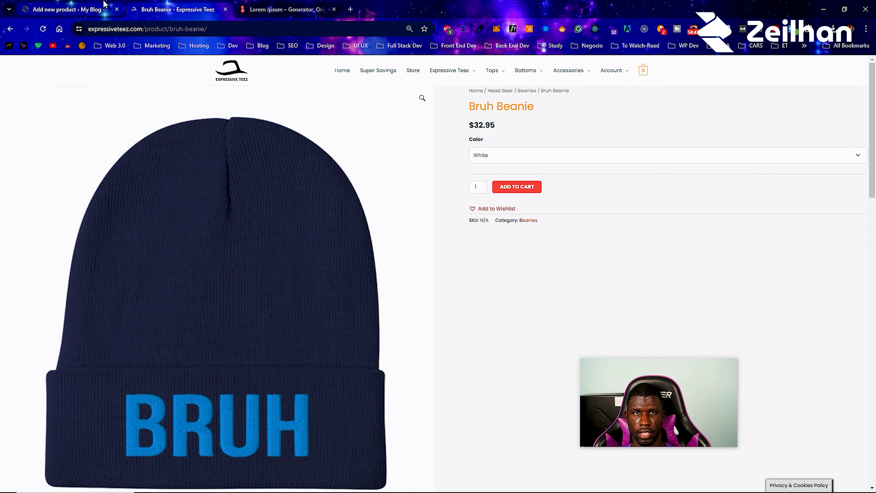
pyautogui.click(68, 9)
pyautogui.scroll(10, 149, 203)
pyautogui.click(178, 9)
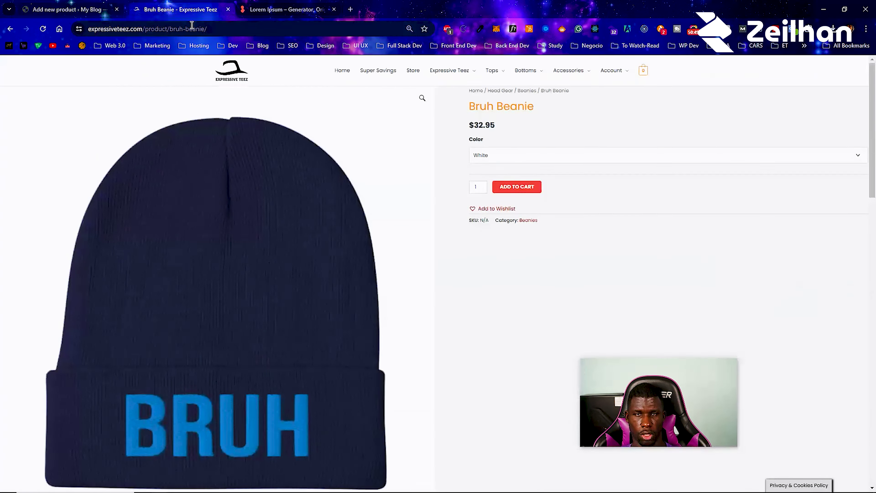
pyautogui.scroll(-10, 270, 292)
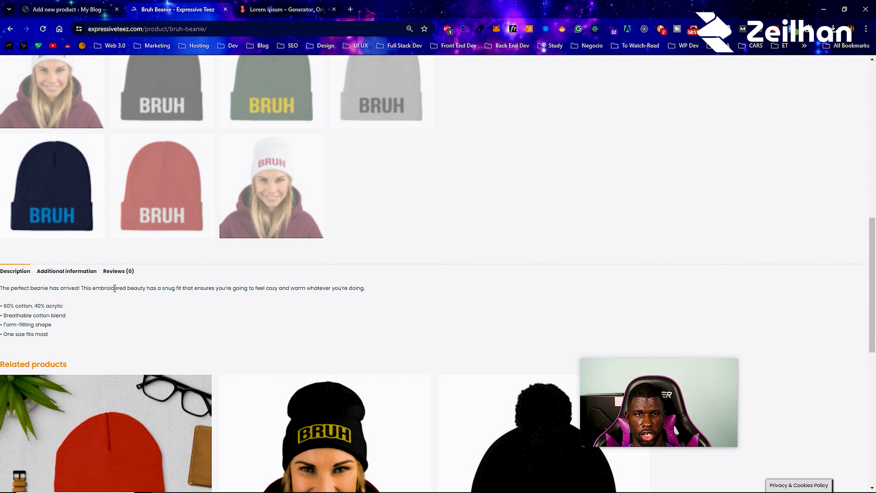
pyautogui.click(94, 7)
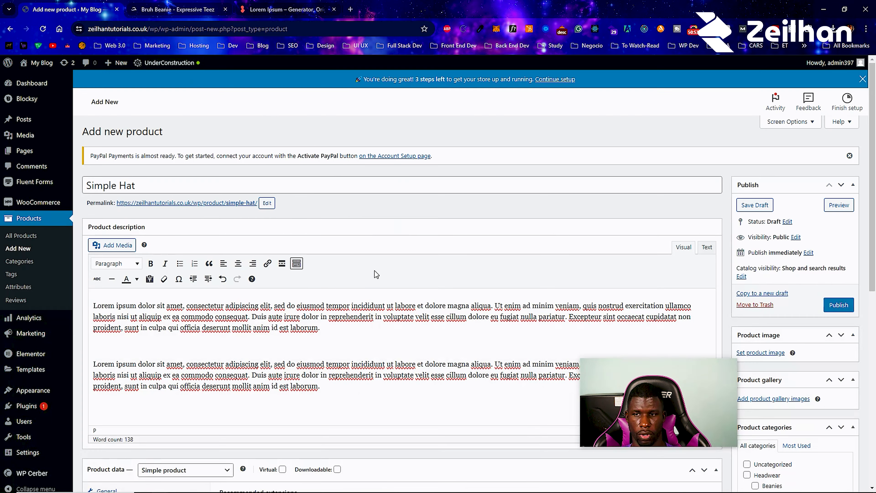
# - Put the product in the Dad Hats category
pyautogui.scroll(-9, 337, 277)
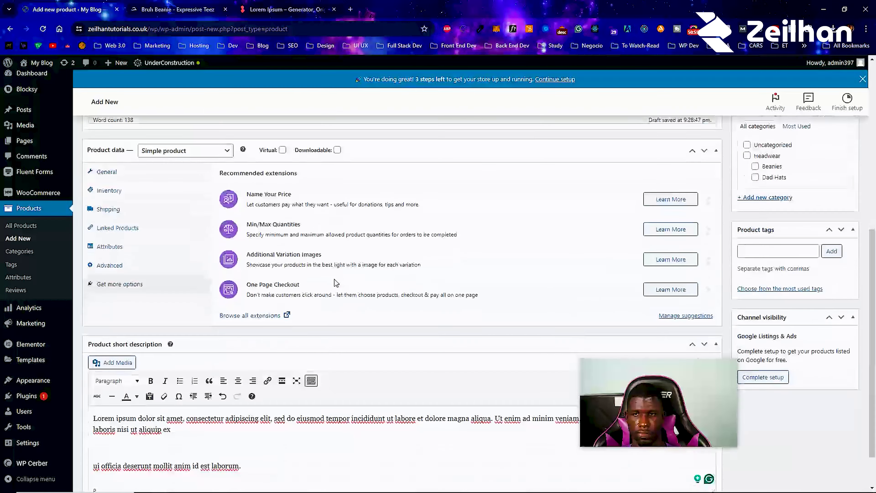
pyautogui.scroll(8, 650, 239)
pyautogui.scroll(-4, 709, 318)
pyautogui.click(756, 315)
pyautogui.scroll(2, 757, 313)
# - Set the green cap photo as the product image, replacing the white cap
pyautogui.click(760, 216)
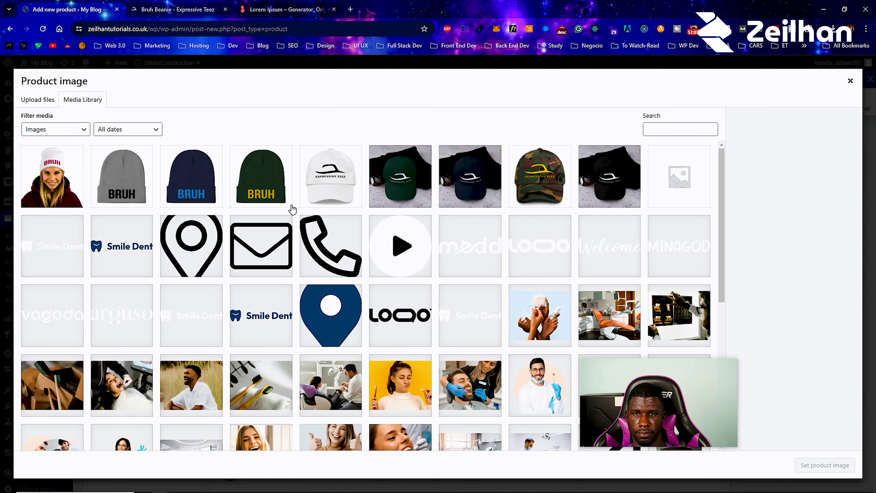
pyautogui.click(349, 185)
pyautogui.click(811, 468)
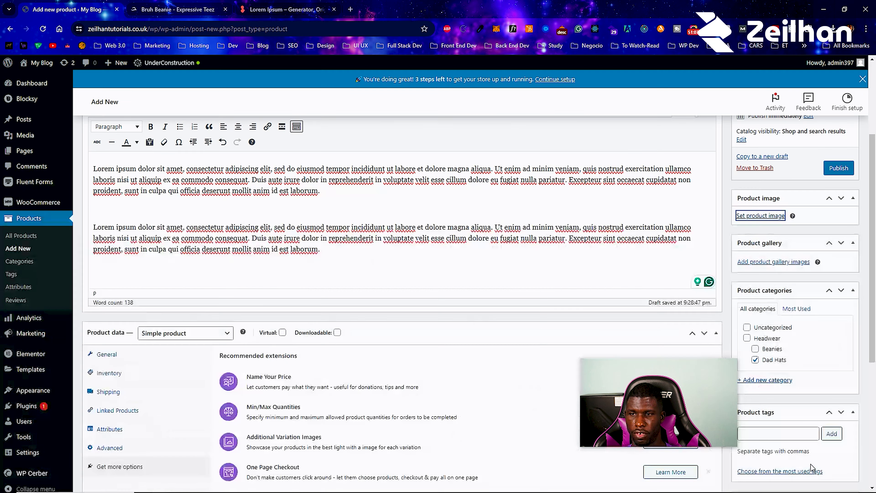
pyautogui.click(778, 285)
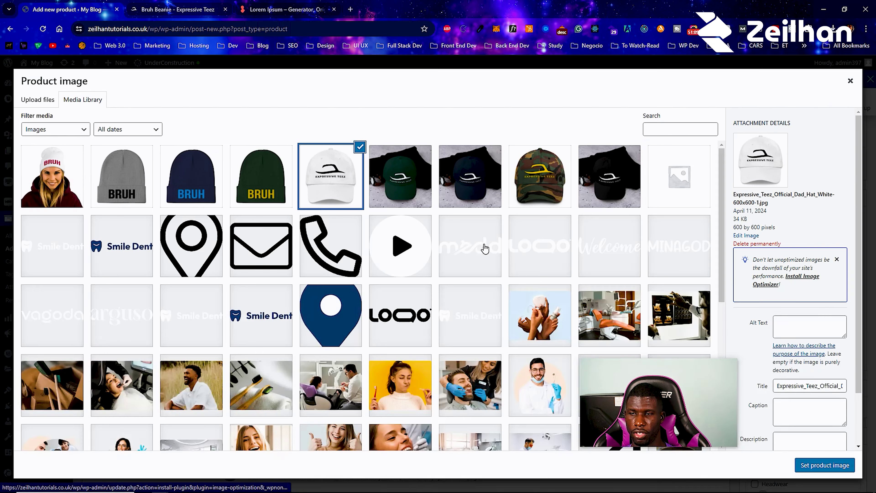
pyautogui.click(405, 188)
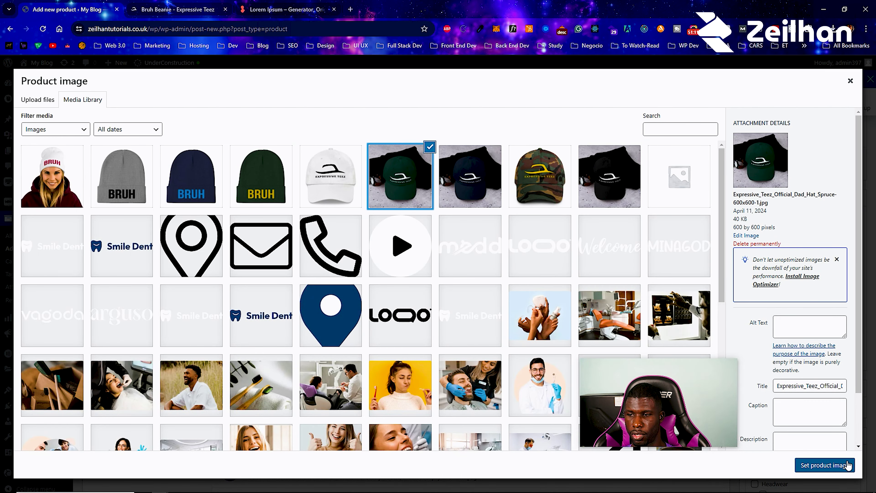
pyautogui.click(842, 466)
# - Add the white, green and navy cap images to the product gallery
pyautogui.scroll(-5, 797, 450)
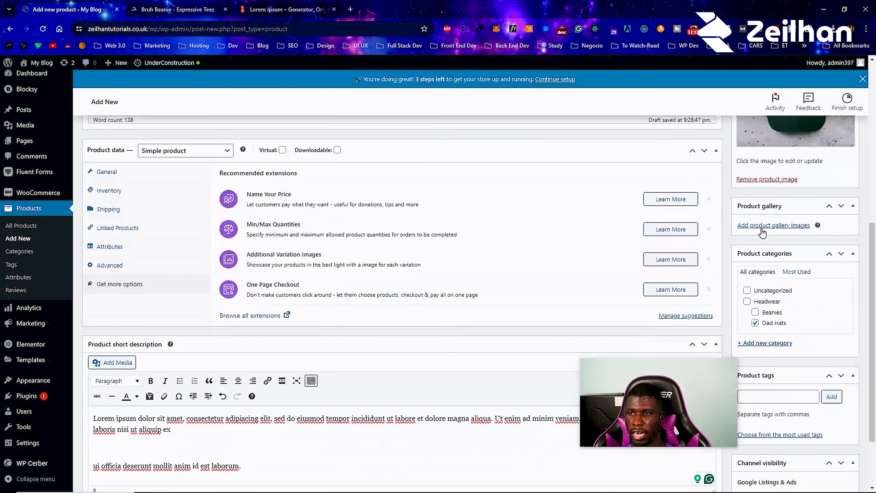
pyautogui.click(763, 228)
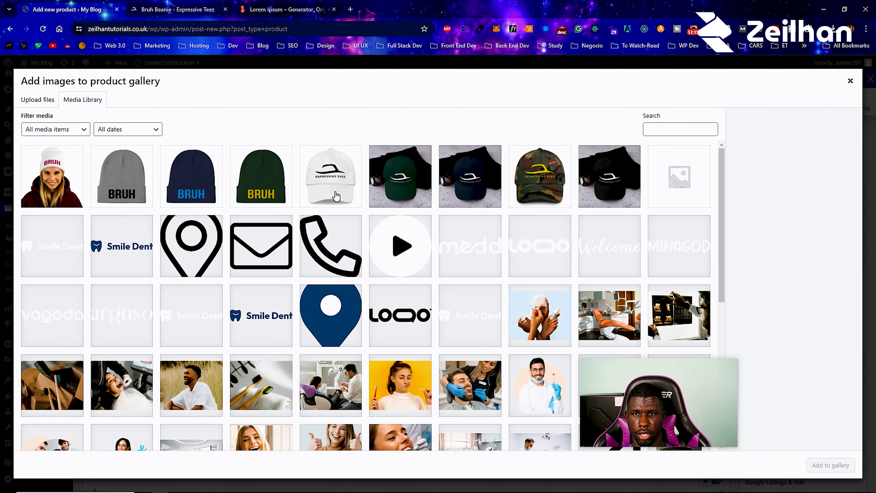
pyautogui.click(333, 188)
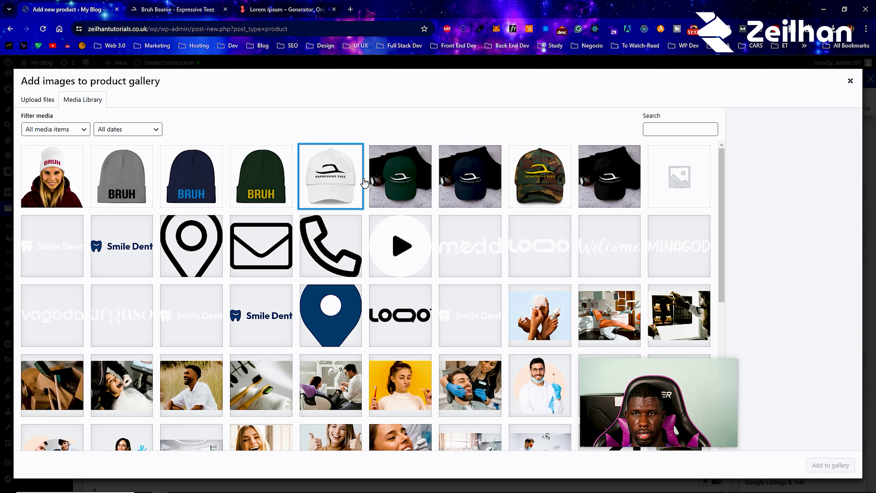
pyautogui.click(417, 183)
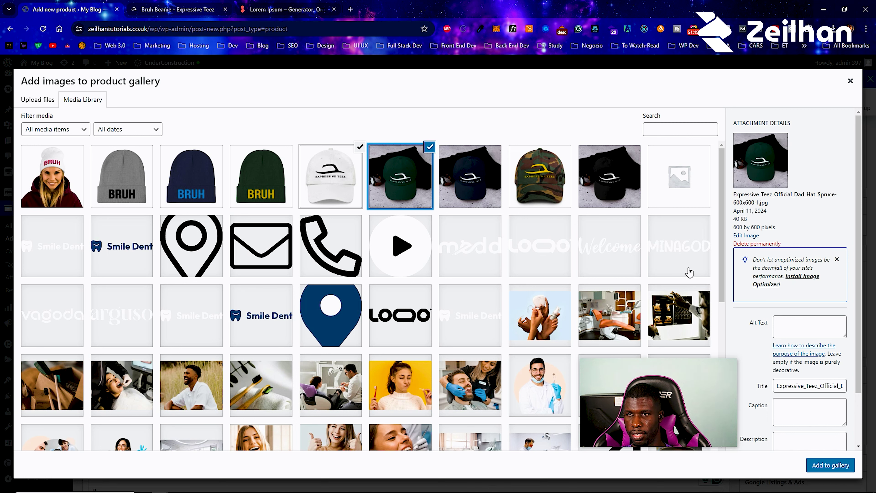
pyautogui.click(483, 176)
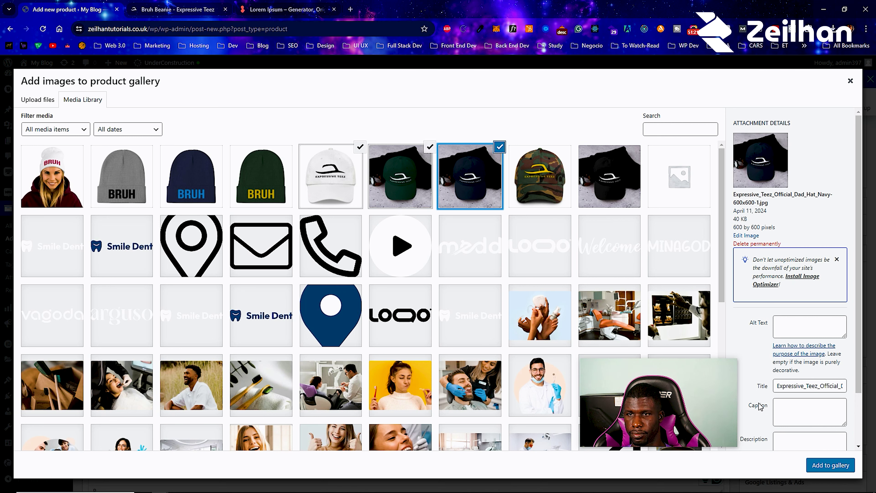
pyautogui.click(830, 465)
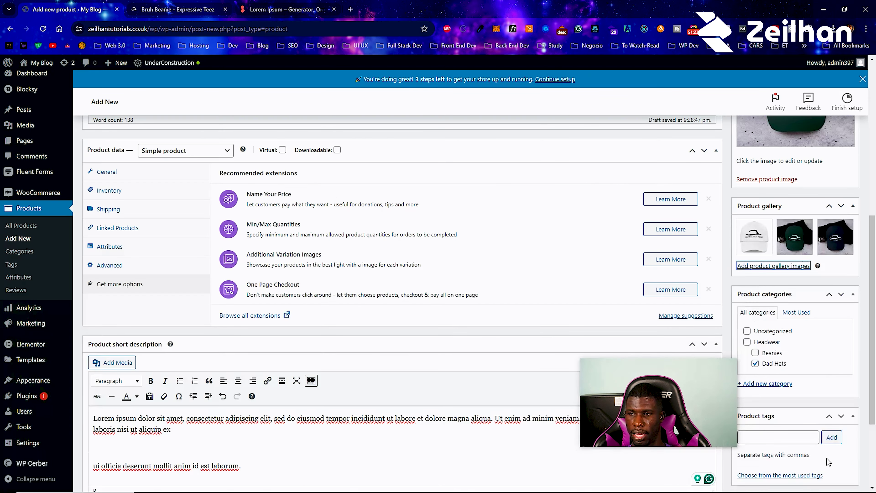
pyautogui.scroll(-3, 802, 417)
# - Add white and red as product tags on Simple Hat
pyautogui.click(767, 317)
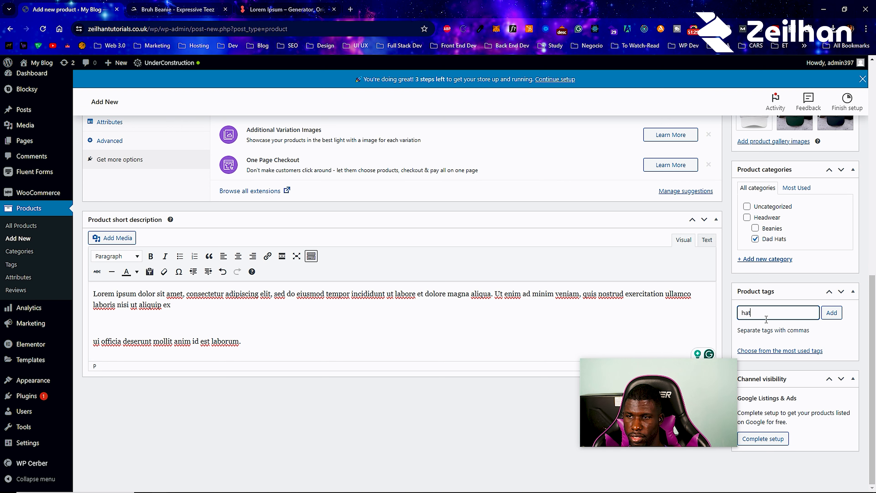
pyautogui.click(769, 350)
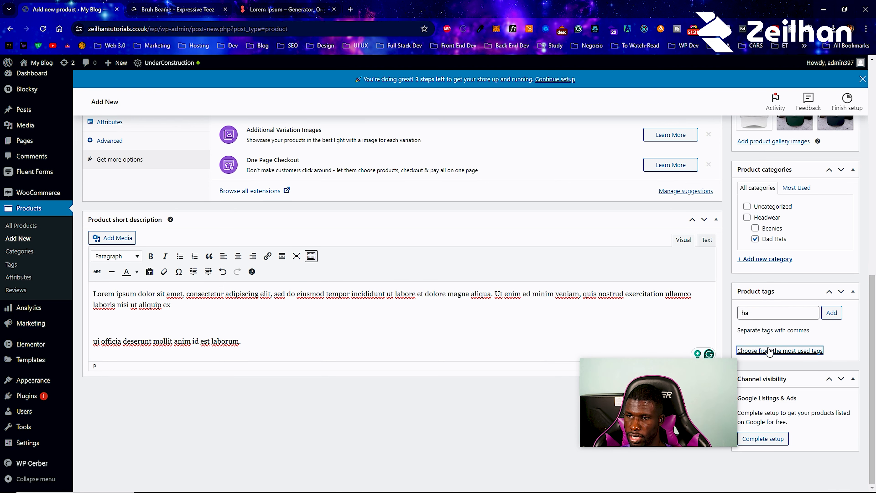
pyautogui.doubleClick(769, 298)
pyautogui.press('BackSpace')
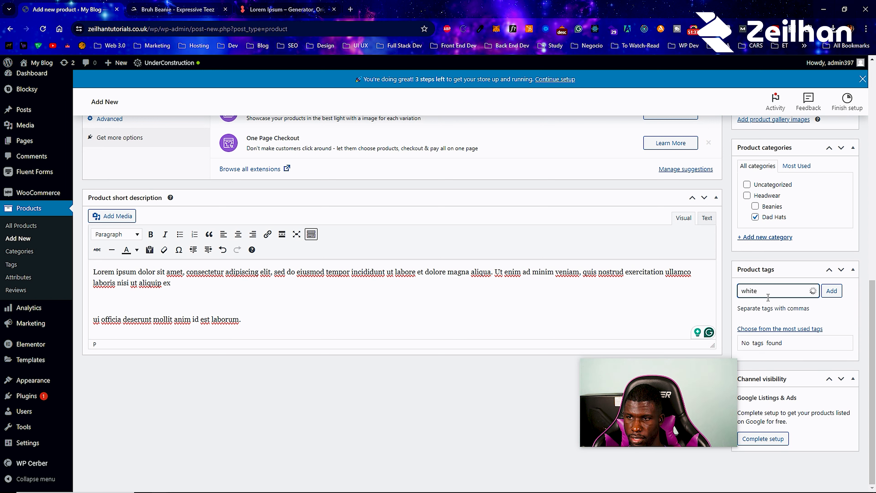
pyautogui.press('Return')
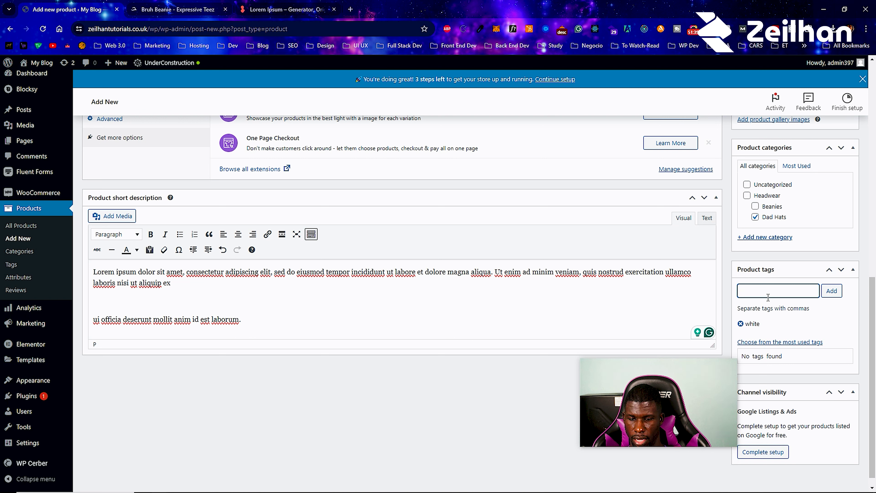
pyautogui.write('red')
pyautogui.press('Return')
# - Add leather as a product tag, removing the mistakenly added hats tag
pyautogui.write('hats')
pyautogui.press('Return')
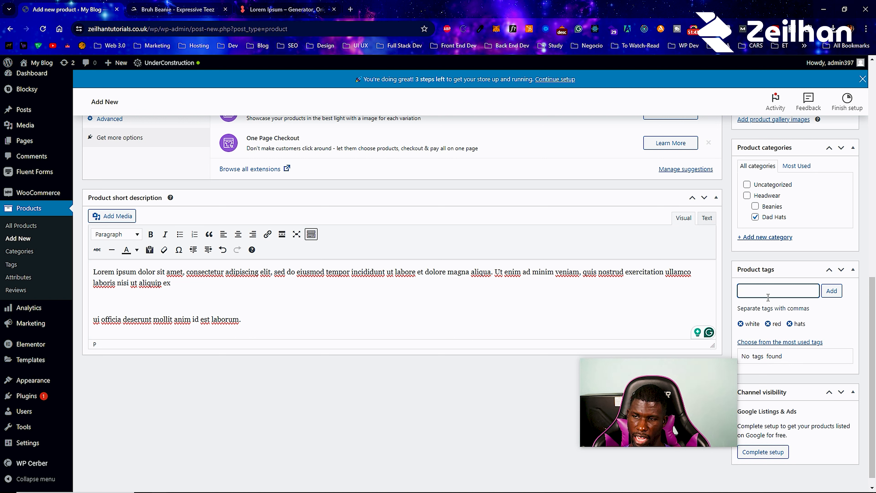
pyautogui.click(793, 324)
pyautogui.click(779, 294)
pyautogui.write('leather')
pyautogui.press('Return')
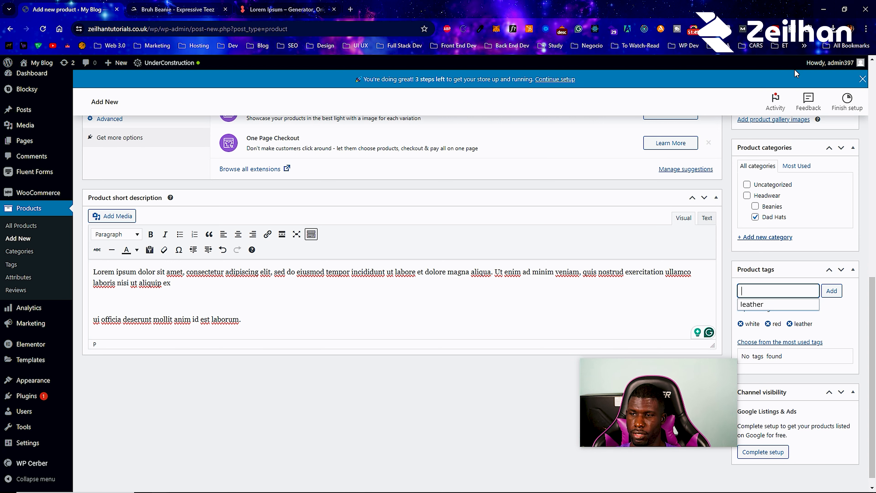
pyautogui.scroll(-1, 779, 246)
pyautogui.scroll(3, 713, 292)
pyautogui.scroll(-3, 714, 292)
pyautogui.scroll(15, 764, 442)
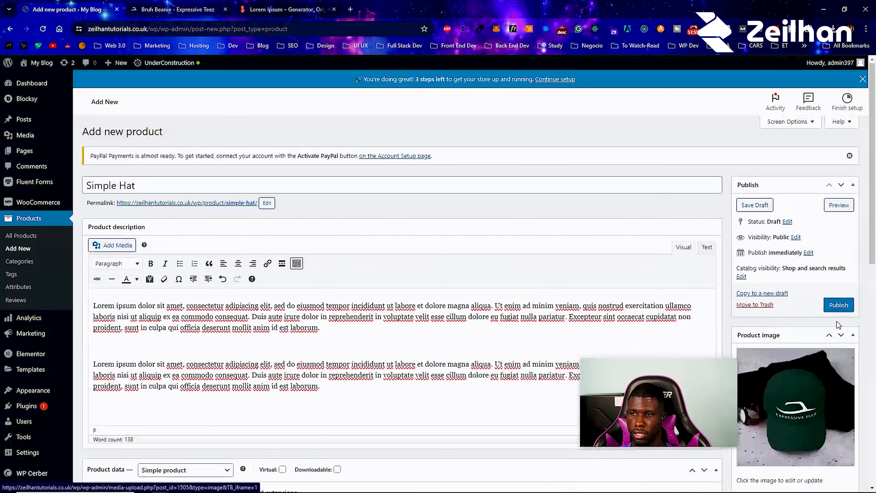
# - Publish Simple Hat and open its live product page in a new tab
pyautogui.click(844, 306)
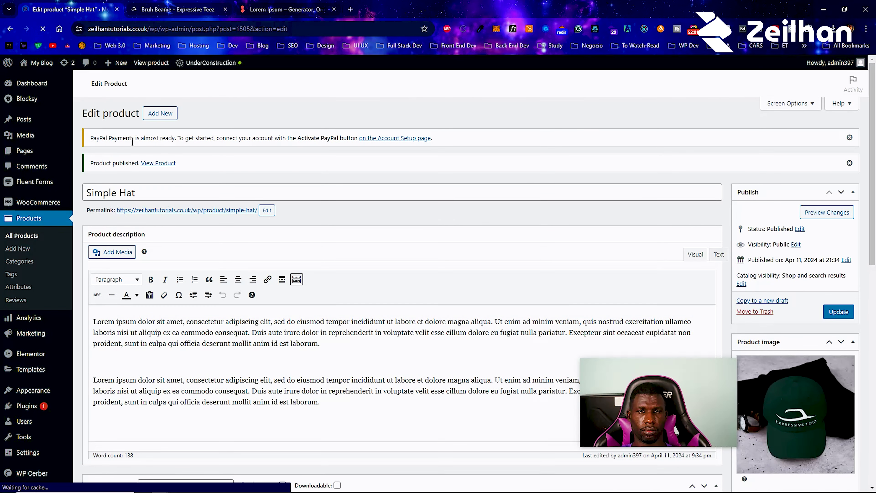
pyautogui.rightClick(151, 163)
pyautogui.click(207, 176)
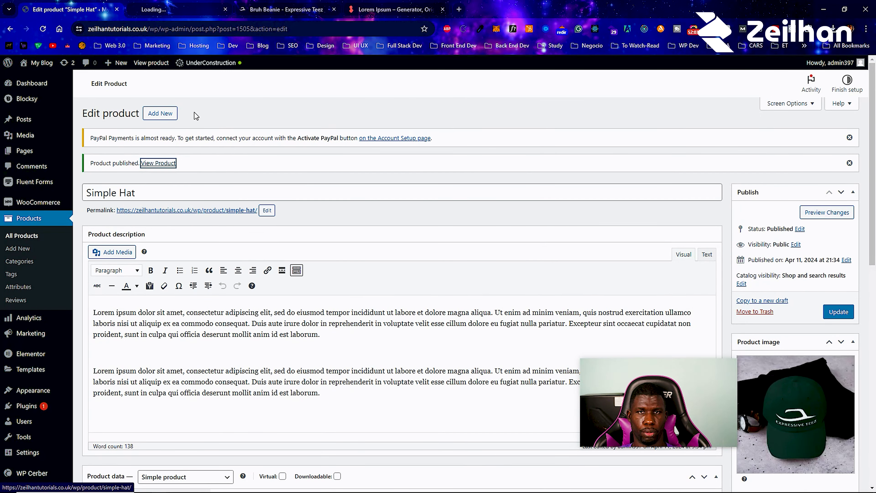
pyautogui.click(184, 4)
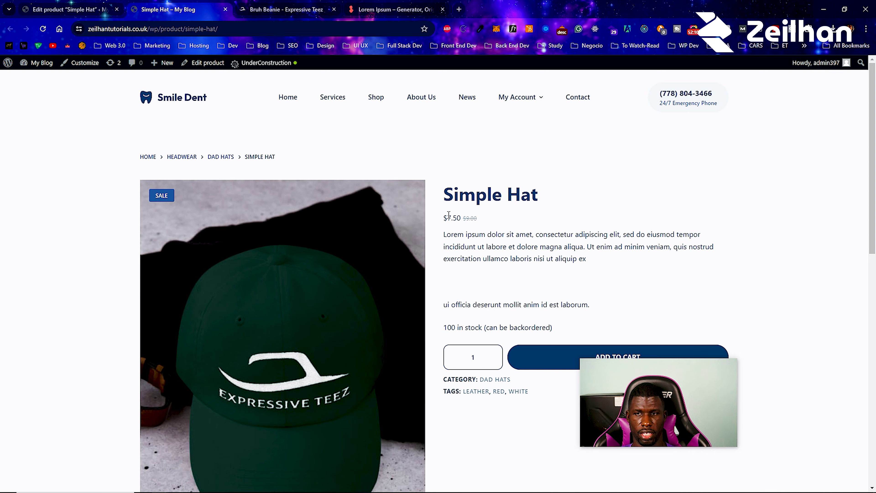
# - Review the live page's $7.50 sale price, stock, tags and gallery, then close it
pyautogui.scroll(-3, 475, 272)
pyautogui.click(485, 260)
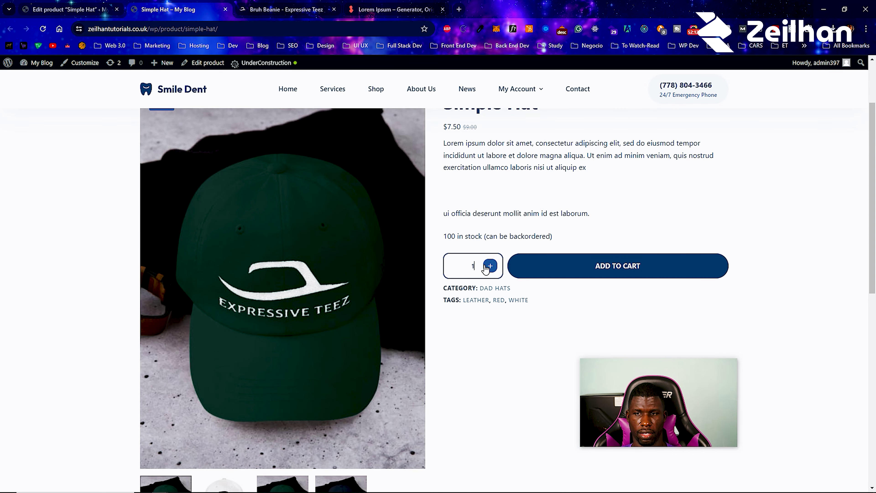
pyautogui.write('0')
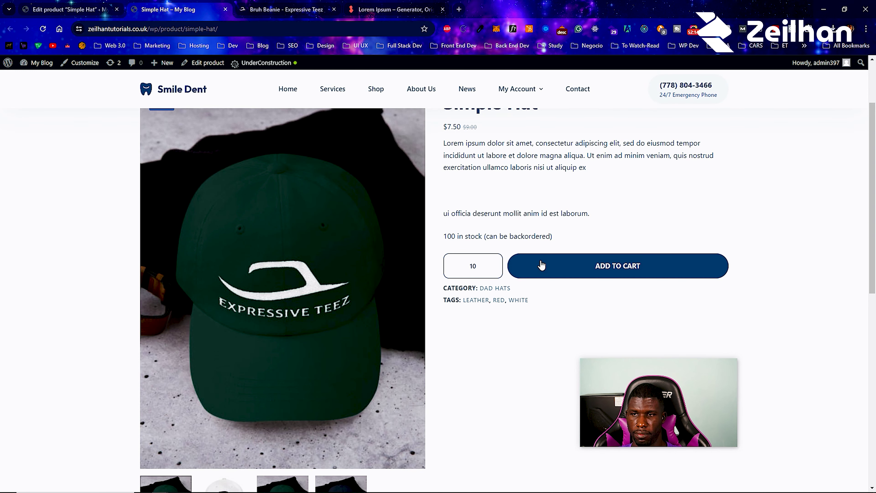
pyautogui.scroll(-8, 438, 253)
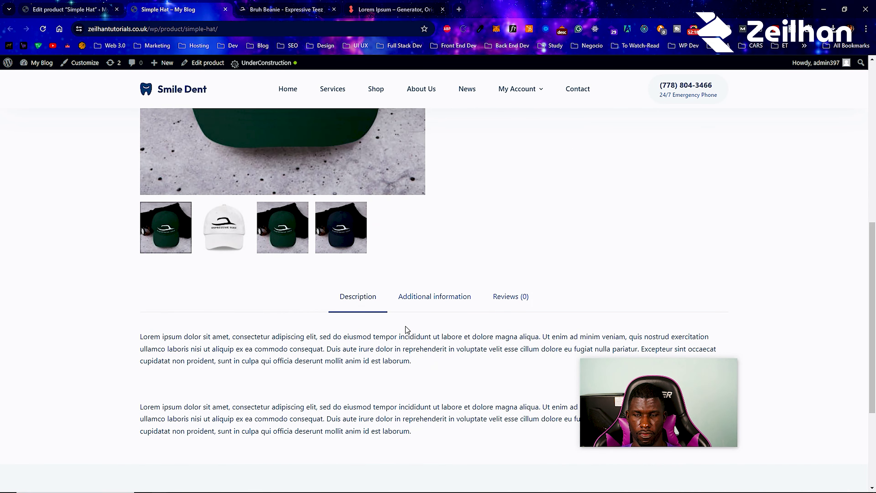
pyautogui.scroll(8, 406, 329)
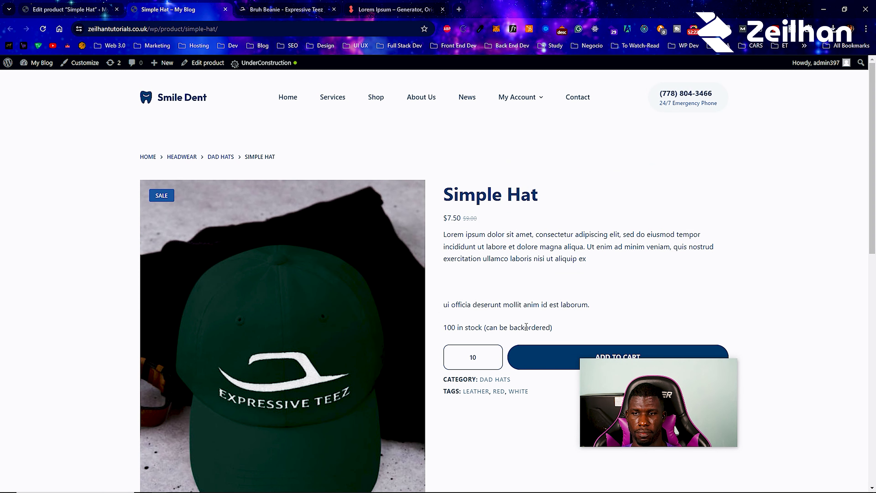
pyautogui.scroll(-4, 532, 327)
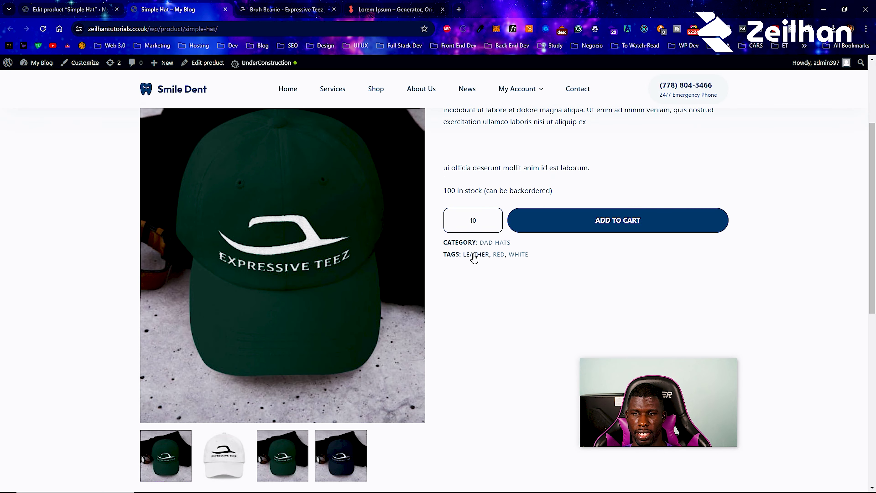
pyautogui.moveTo(253, 243)
pyautogui.scroll(4, 431, 221)
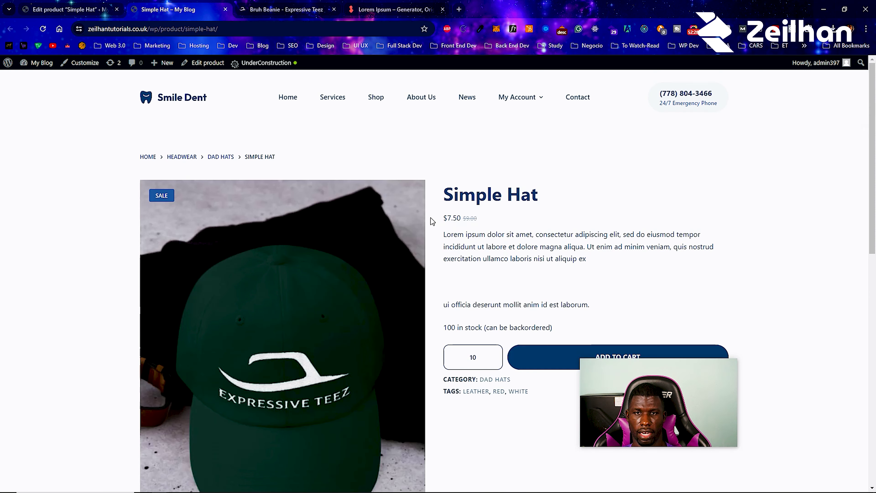
pyautogui.click(226, 9)
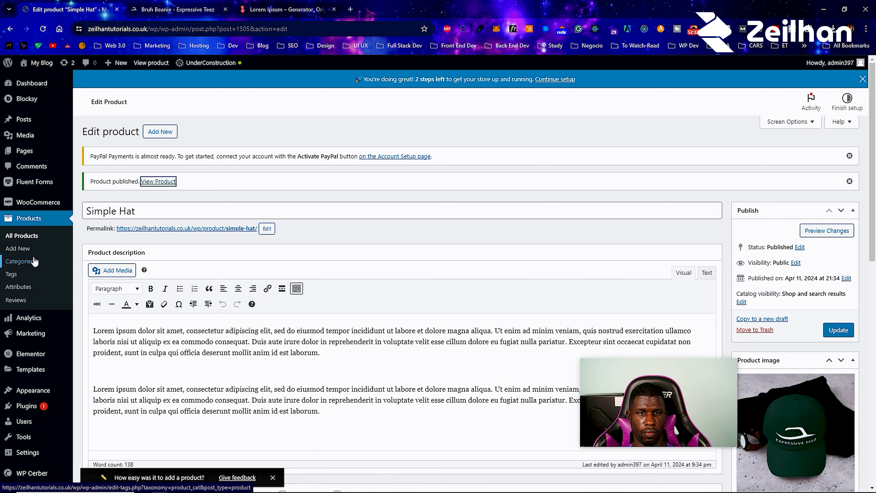
# - Create a new product and set its Product data type to External/Affiliate product
pyautogui.click(154, 133)
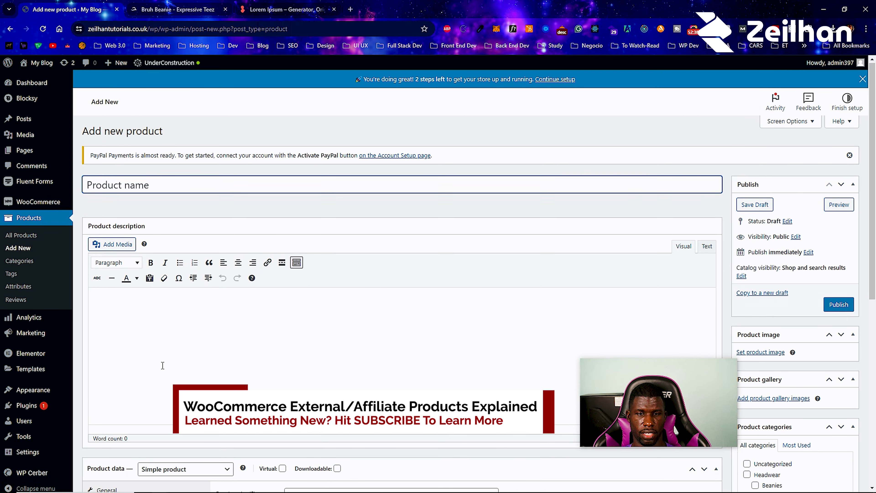
pyautogui.scroll(-5, 163, 366)
pyautogui.click(182, 286)
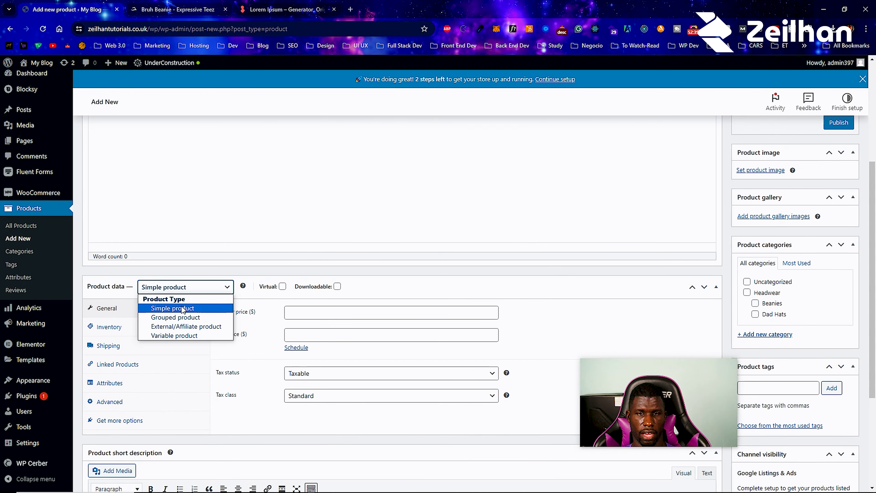
pyautogui.click(182, 320)
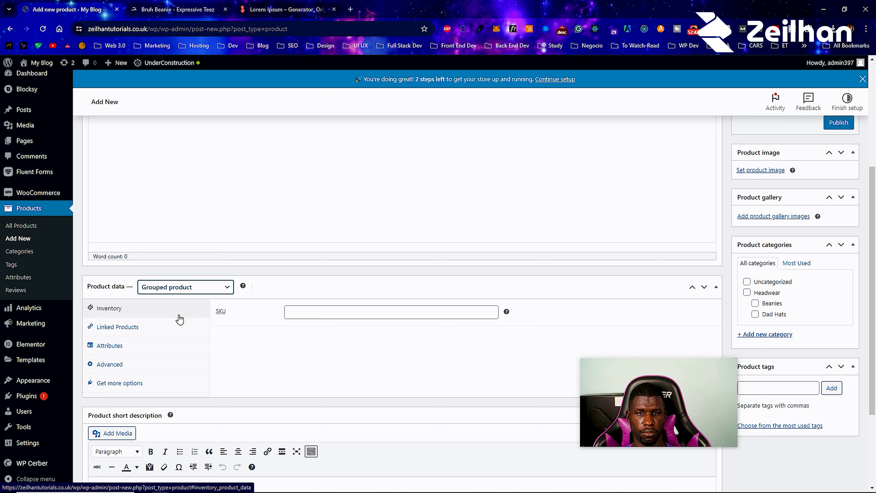
pyautogui.click(181, 292)
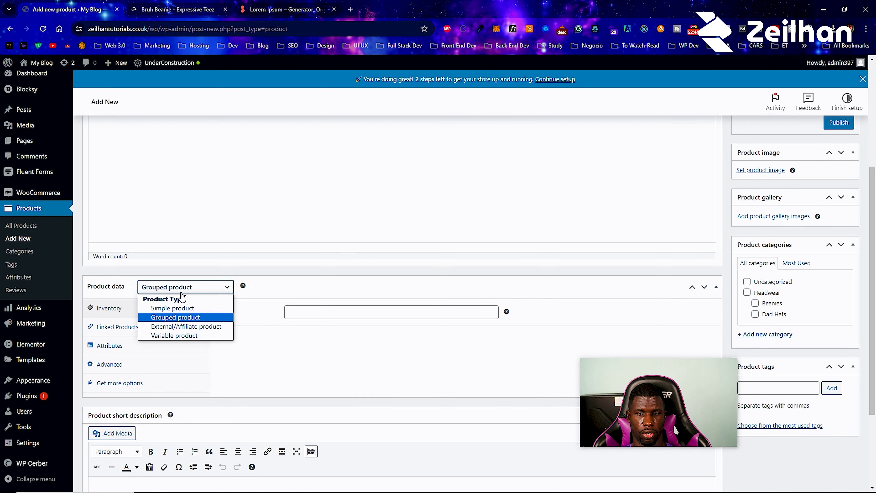
pyautogui.click(177, 326)
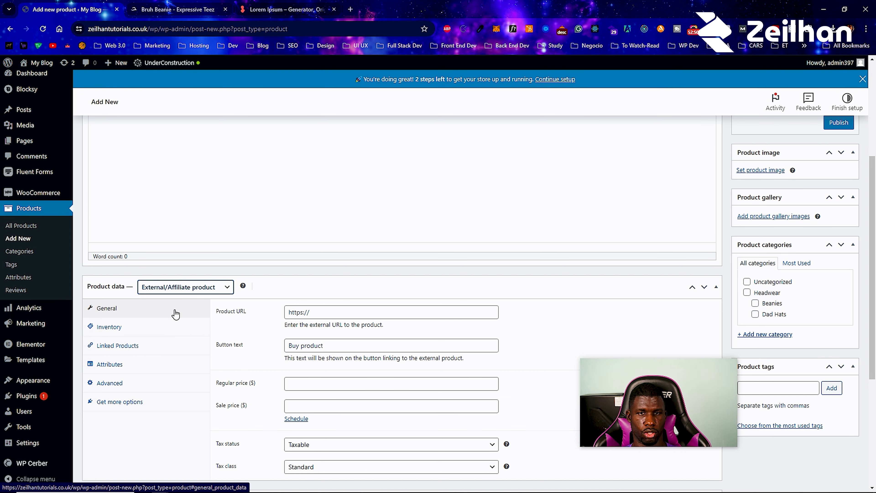
pyautogui.scroll(5, 190, 265)
# - On Expressive Teez, open the Jesus Is The Answer Bomber Jacket page via Tops > Jackets
pyautogui.click(216, 5)
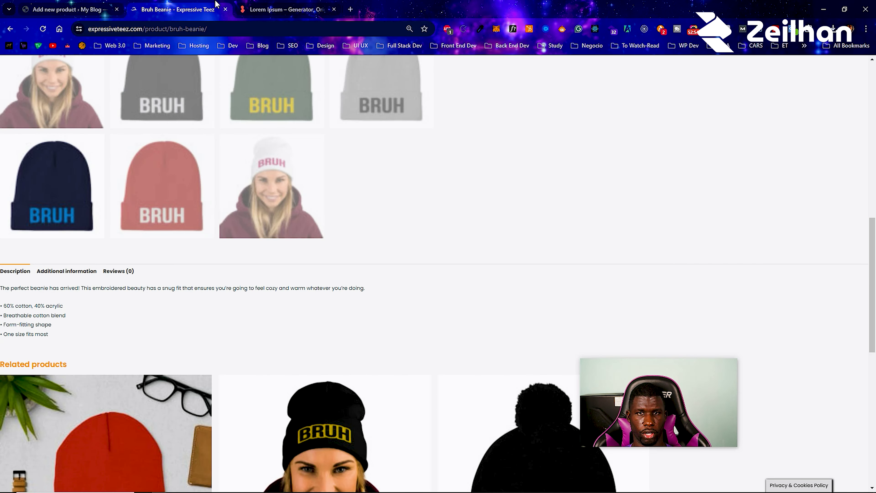
pyautogui.scroll(10, 311, 393)
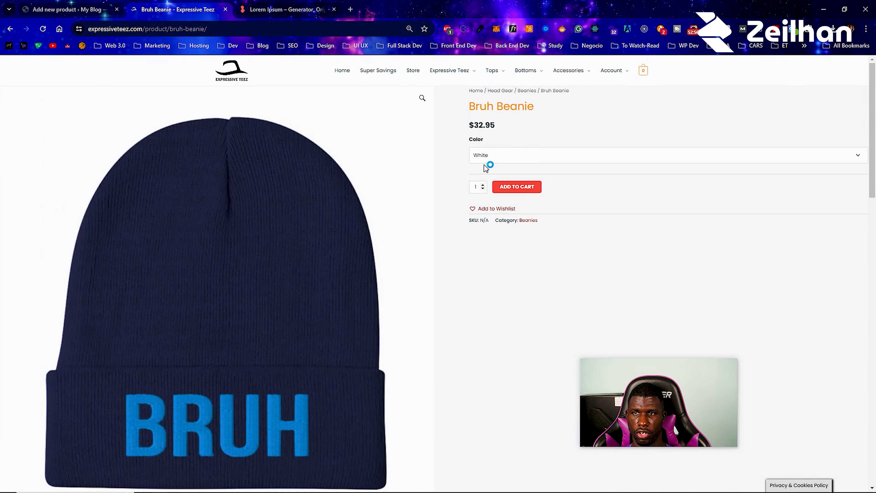
pyautogui.moveTo(492, 73)
pyautogui.click(505, 103)
pyautogui.scroll(-5, 362, 261)
pyautogui.scroll(5, 361, 257)
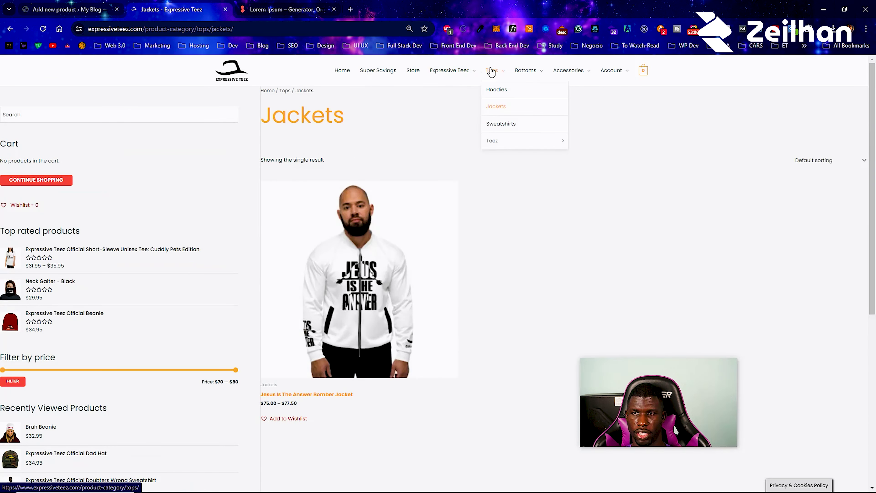
pyautogui.click(373, 317)
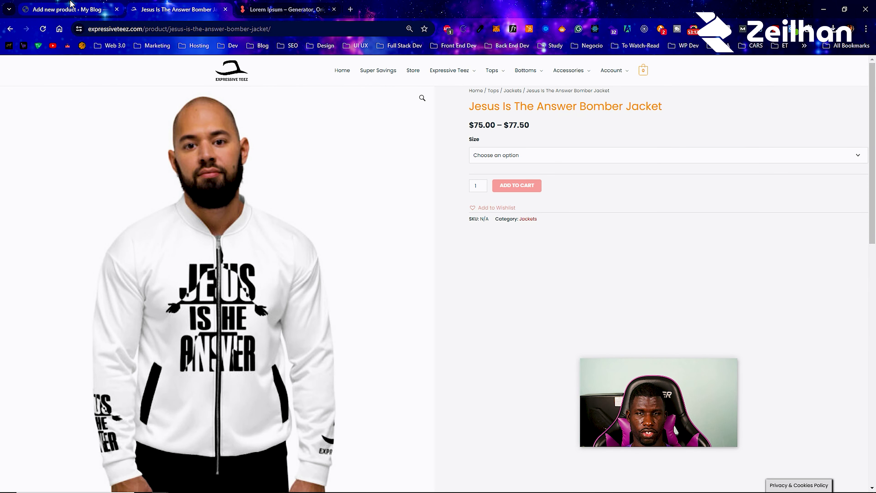
# - Copy the jacket's title and paste it as the new product's name
pyautogui.moveTo(681, 119); pyautogui.dragTo(474, 110)
pyautogui.rightClick(473, 110)
pyautogui.click(501, 120)
pyautogui.click(104, 9)
pyautogui.click(285, 183)
pyautogui.hotkey('ctrl', 'v')
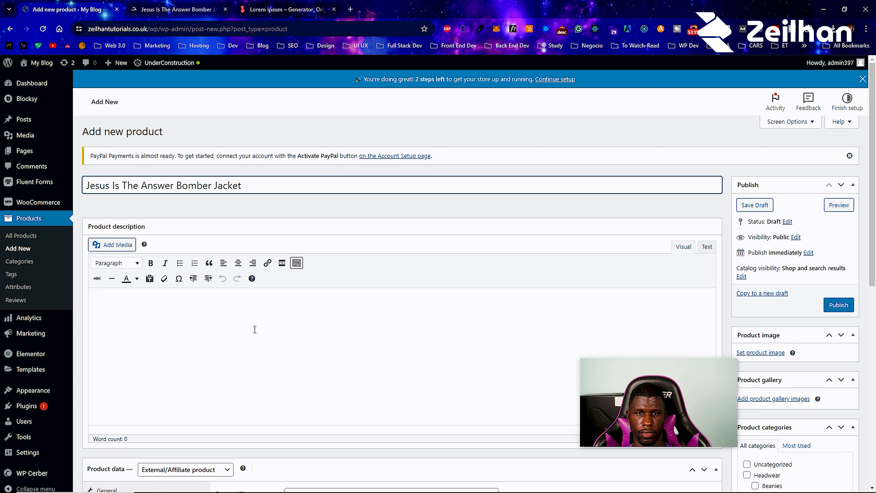
# - Copy the jacket's feature list into the Product short description
pyautogui.click(178, 9)
pyautogui.scroll(-10, 468, 284)
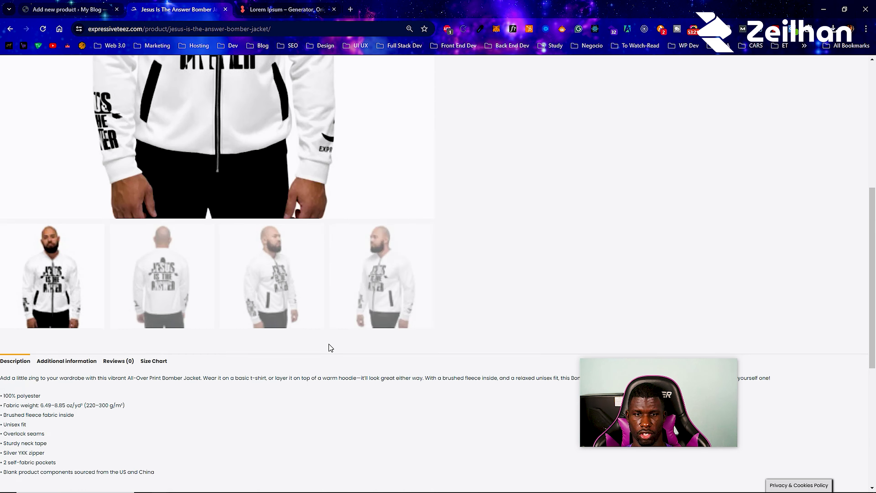
pyautogui.scroll(-4, 329, 348)
pyautogui.moveTo(172, 331); pyautogui.dragTo(2, 220)
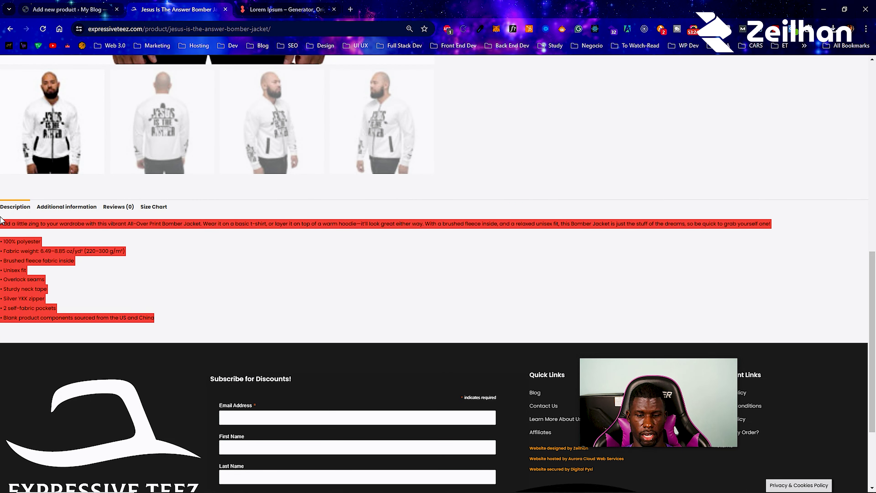
pyautogui.click(68, 9)
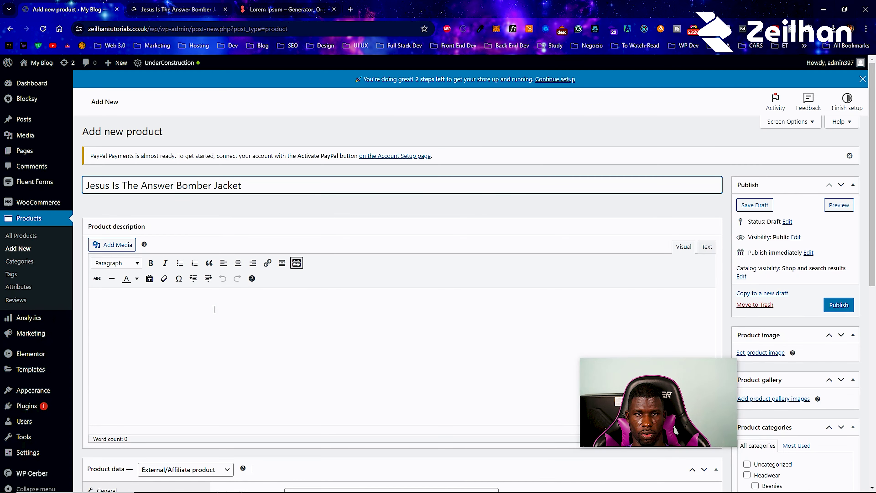
pyautogui.scroll(-8, 214, 309)
pyautogui.scroll(-2, 167, 386)
pyautogui.hotkey('ctrl', 'v')
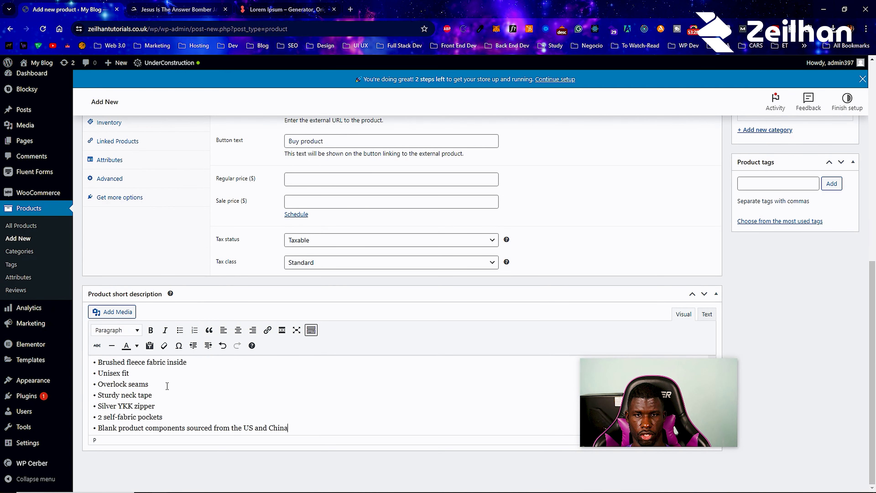
# - Paste three Lorem Ipsum paragraphs from loremipsum.io into the Product description
pyautogui.click(283, 9)
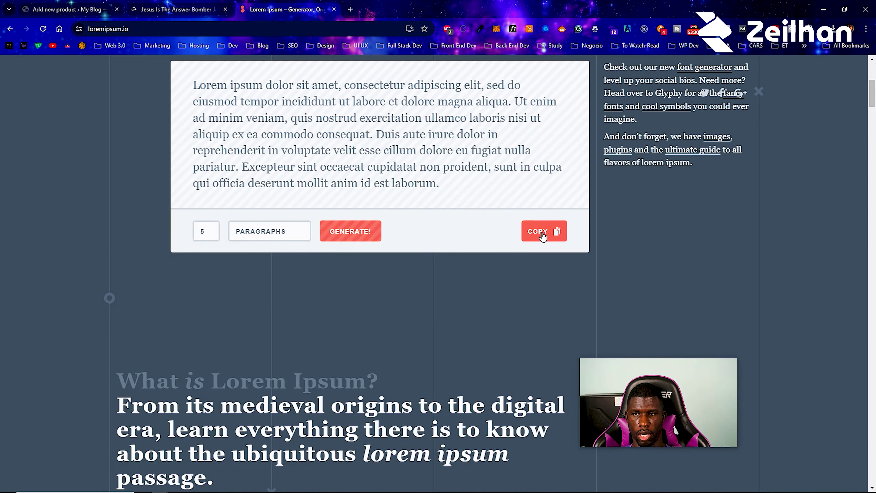
pyautogui.click(544, 240)
pyautogui.click(93, 4)
pyautogui.scroll(10, 224, 249)
pyautogui.click(216, 287)
pyautogui.hotkey('ctrl', 'v')
pyautogui.press('Return')
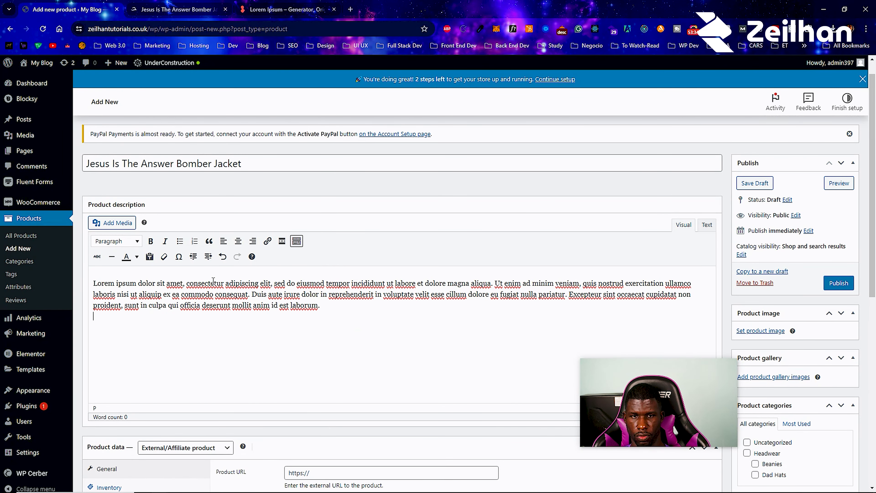
pyautogui.hotkey('ctrl', 'v')
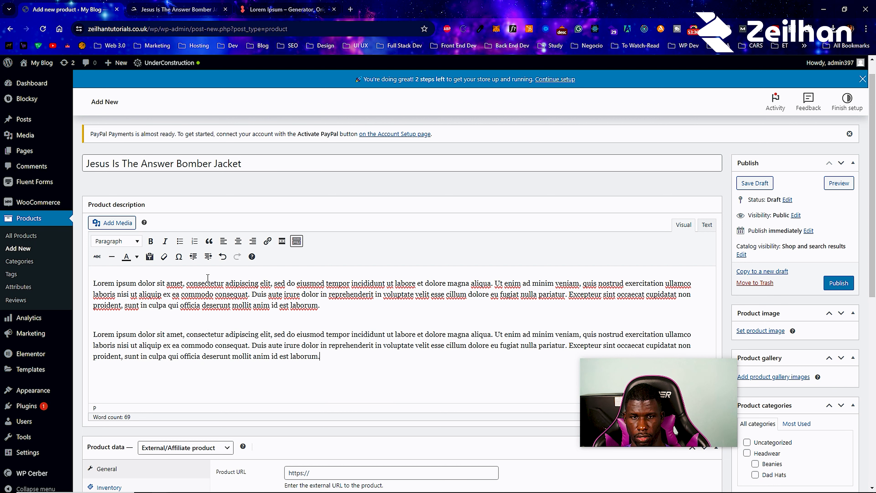
pyautogui.press('Return')
pyautogui.hotkey('ctrl', 'v')
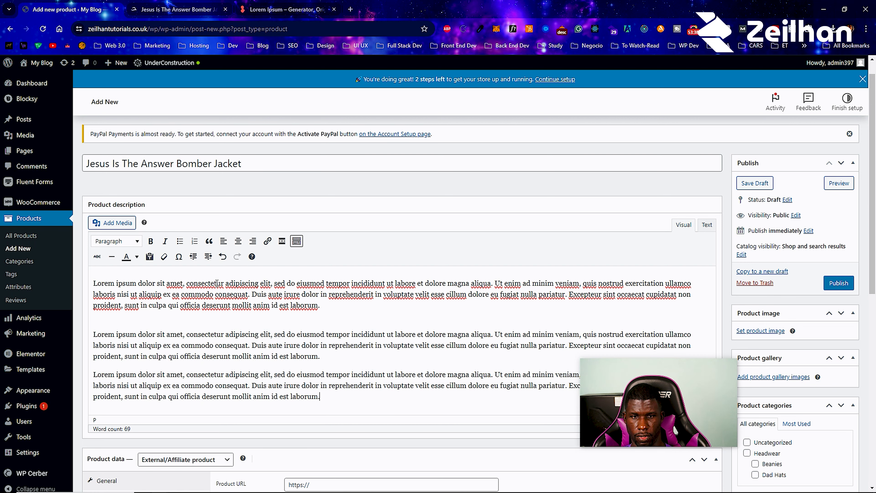
pyautogui.scroll(-6, 251, 301)
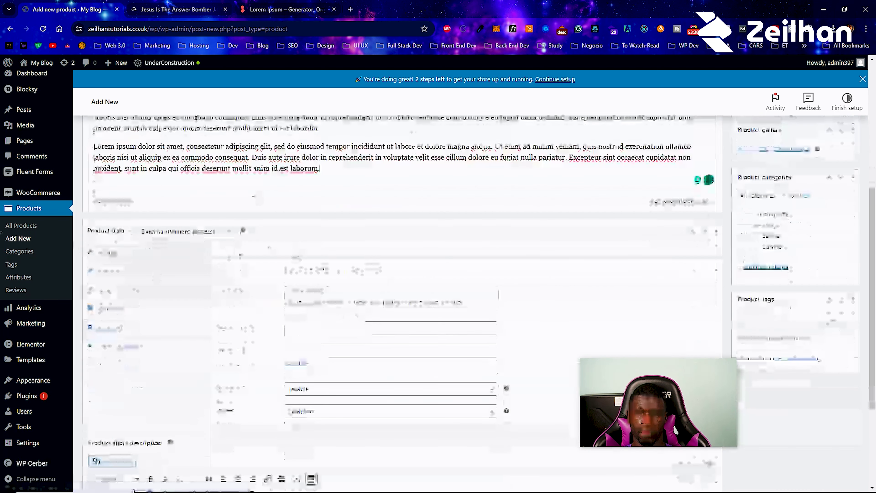
# - Copy the jacket page's web address into the Product URL field
pyautogui.click(169, 5)
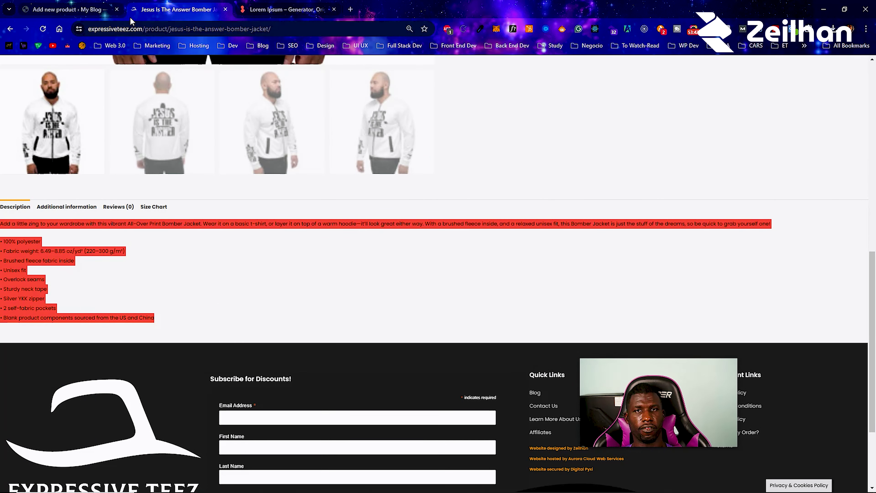
pyautogui.click(141, 33)
pyautogui.rightClick(141, 32)
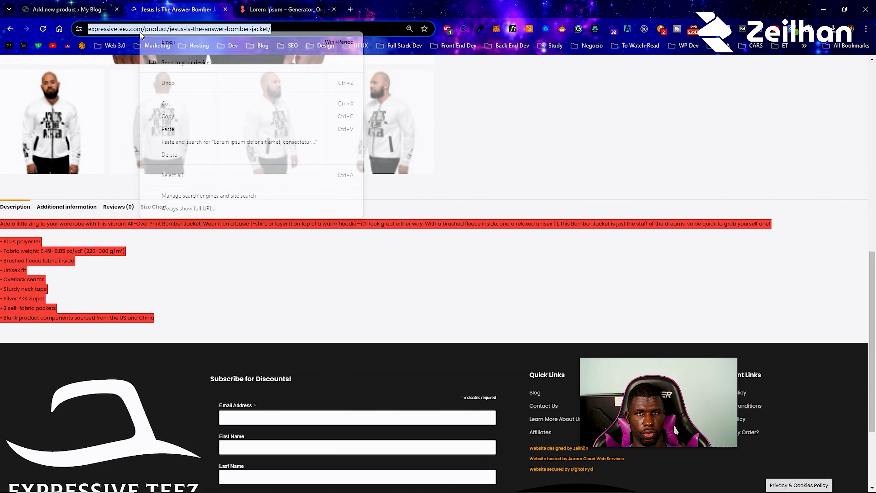
pyautogui.click(168, 116)
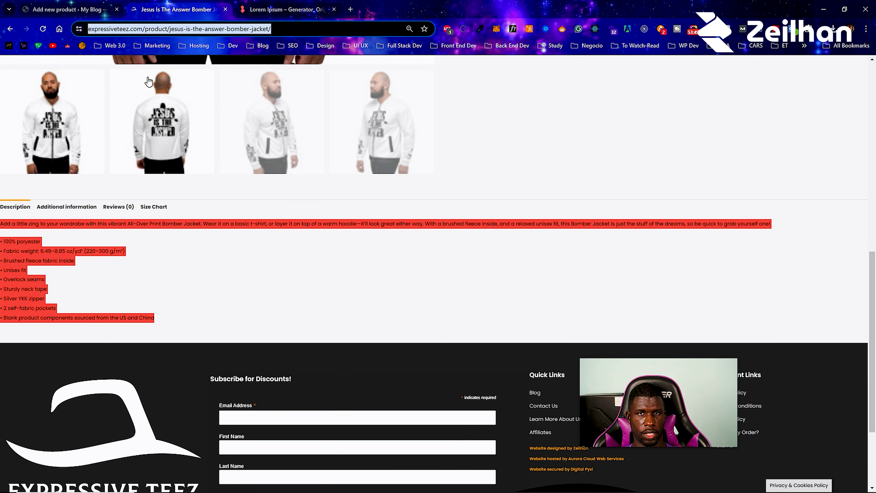
pyautogui.click(92, 8)
pyautogui.click(391, 256)
pyautogui.hotkey('ctrl', 'v')
# - Set the button text to Buy Affiliate Product
pyautogui.click(327, 289)
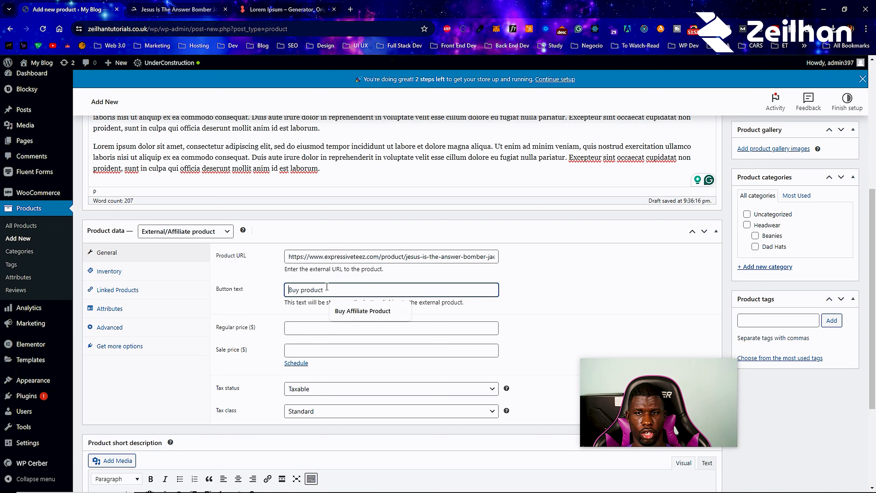
pyautogui.click(339, 314)
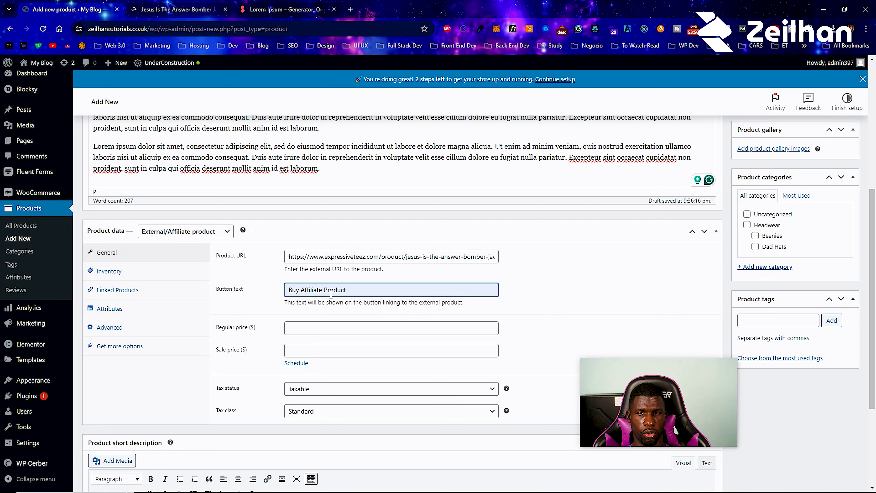
pyautogui.tripleClick(316, 290)
pyautogui.press('BackSpace')
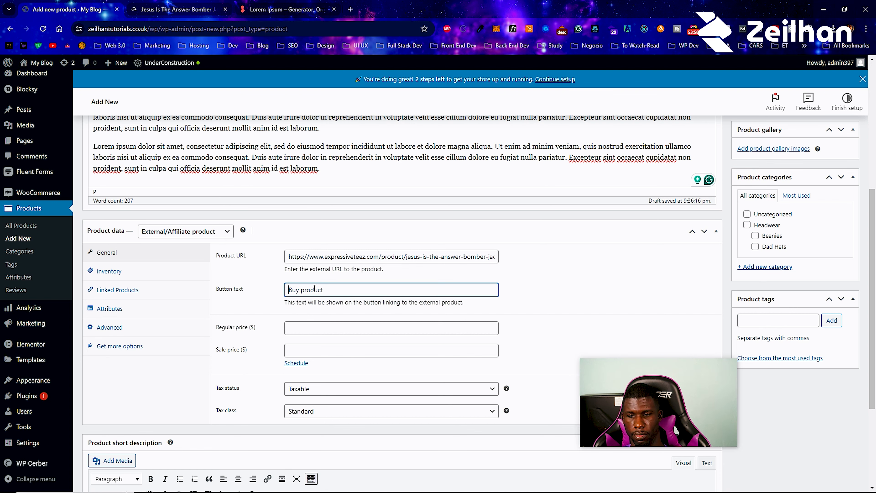
pyautogui.click(314, 289)
pyautogui.click(337, 314)
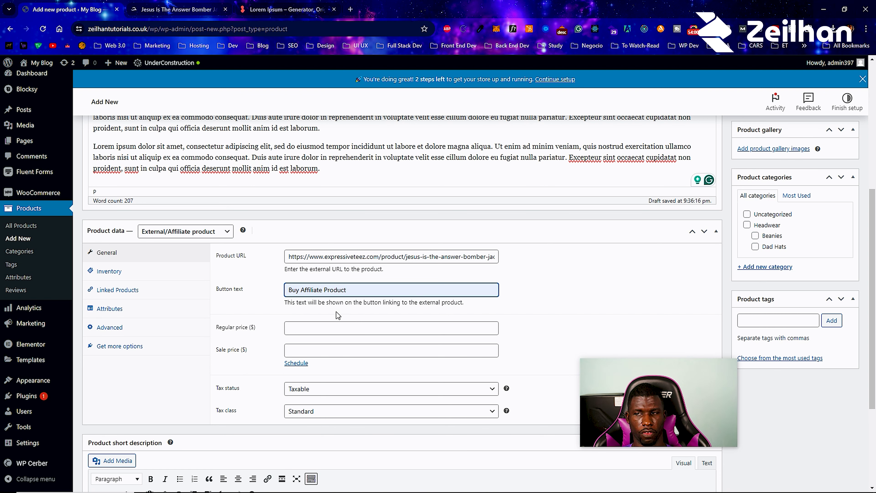
# - Check the jacket's price and enter 77 as the Regular price
pyautogui.hotkey('ctrl', 'Tab')
pyautogui.scroll(10, 447, 238)
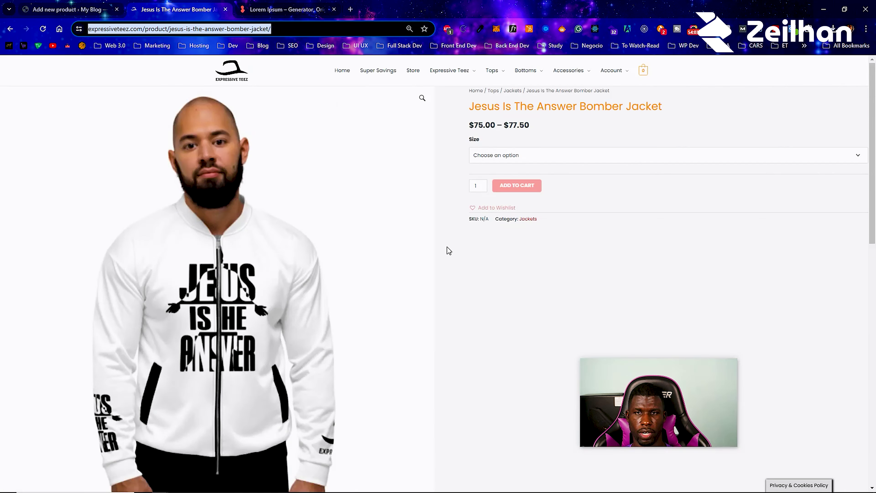
pyautogui.click(65, 9)
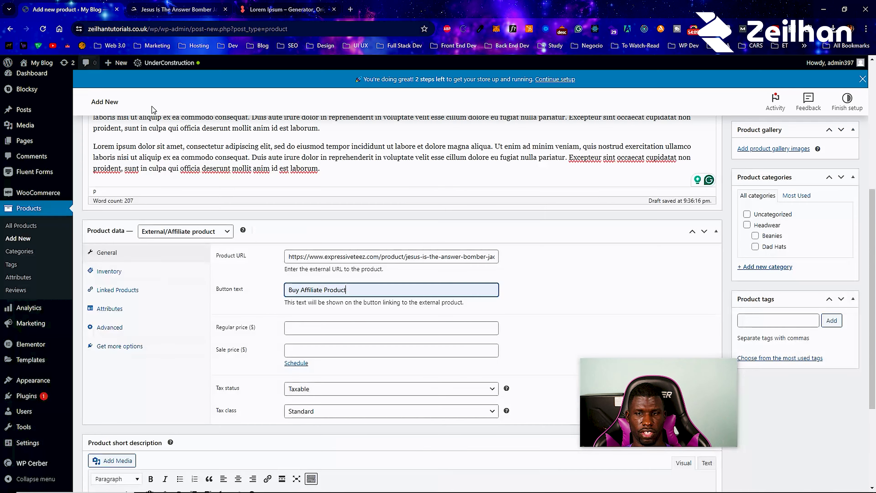
pyautogui.click(375, 327)
pyautogui.write('77')
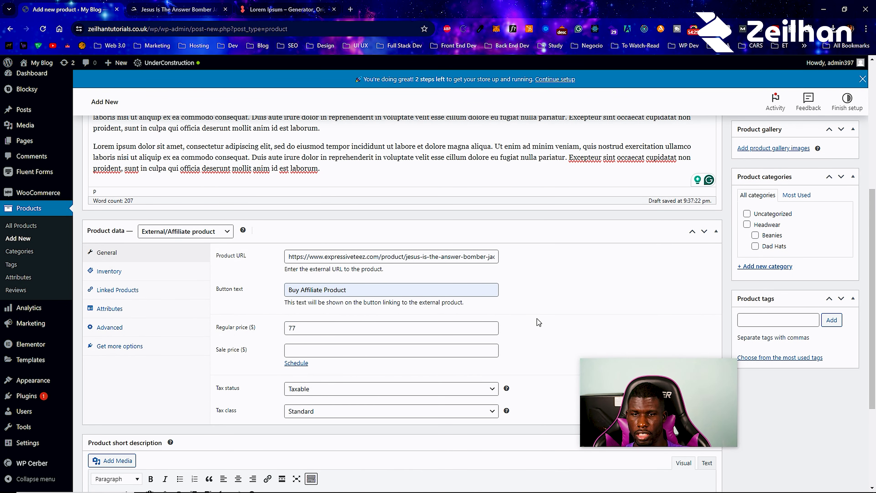
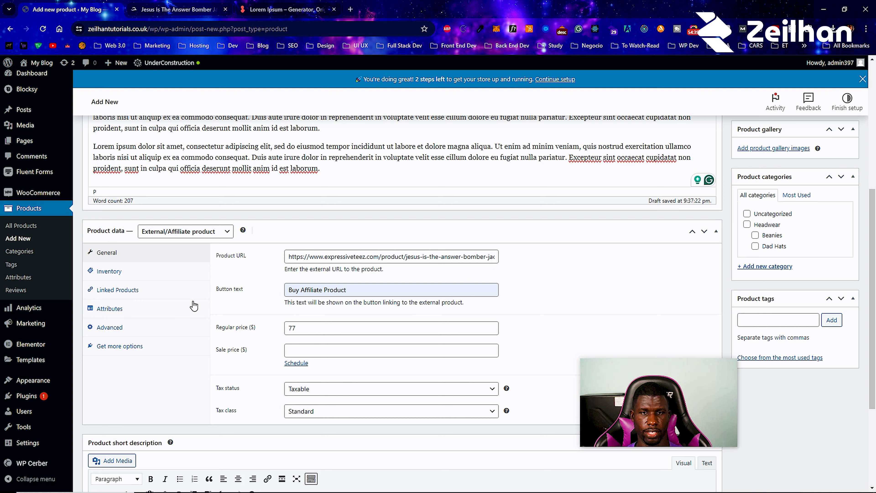
# - After checking Inventory, add Simple Hat (#1505) as an upsell via a 'sim' search in Linked Products
pyautogui.click(151, 273)
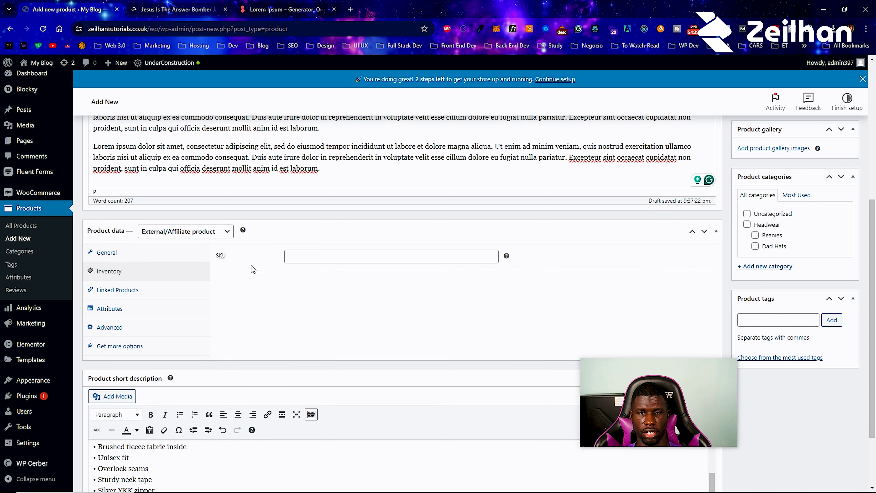
pyautogui.click(159, 294)
pyautogui.click(316, 258)
pyautogui.write('s')
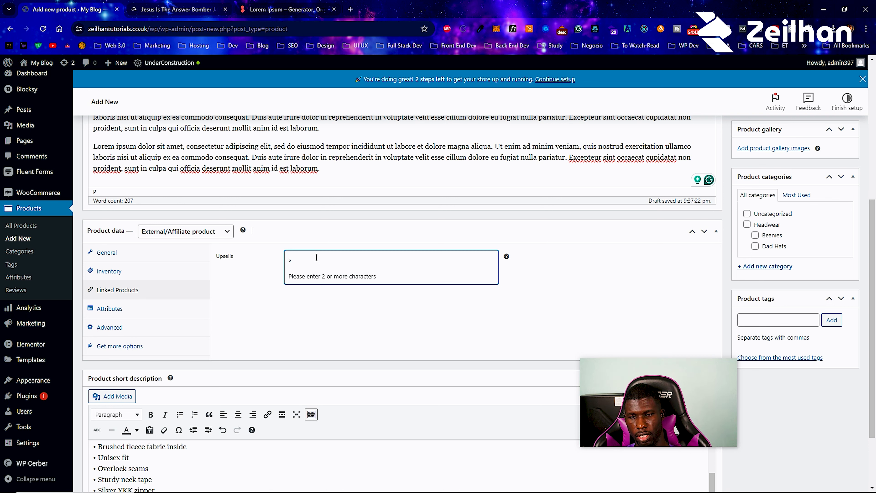
pyautogui.write('im')
pyautogui.click(332, 278)
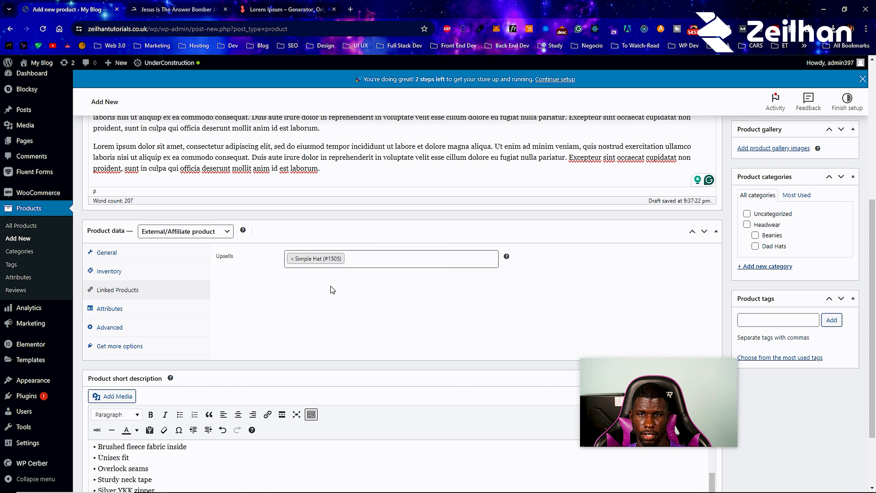
# - Browse the Attributes, Advanced and Get more options sections, ending back on Attributes
pyautogui.click(150, 308)
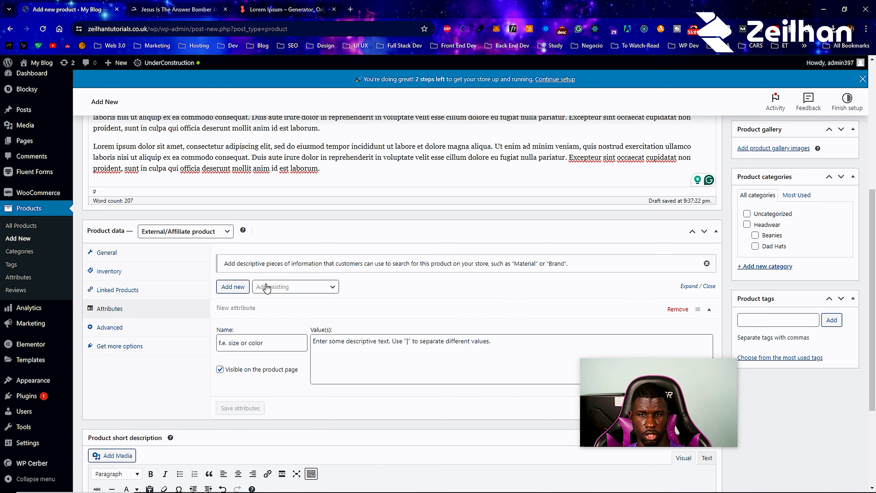
pyautogui.scroll(1, 160, 208)
pyautogui.scroll(10, 160, 207)
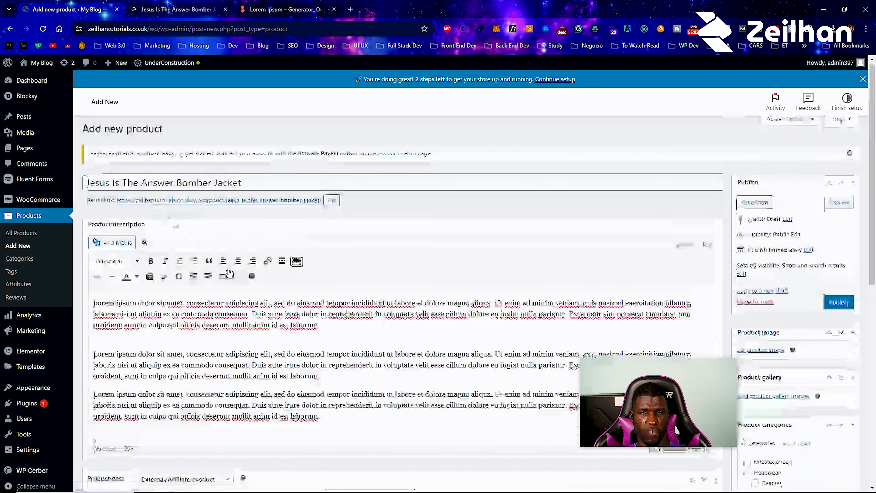
pyautogui.scroll(-10, 151, 303)
pyautogui.click(149, 309)
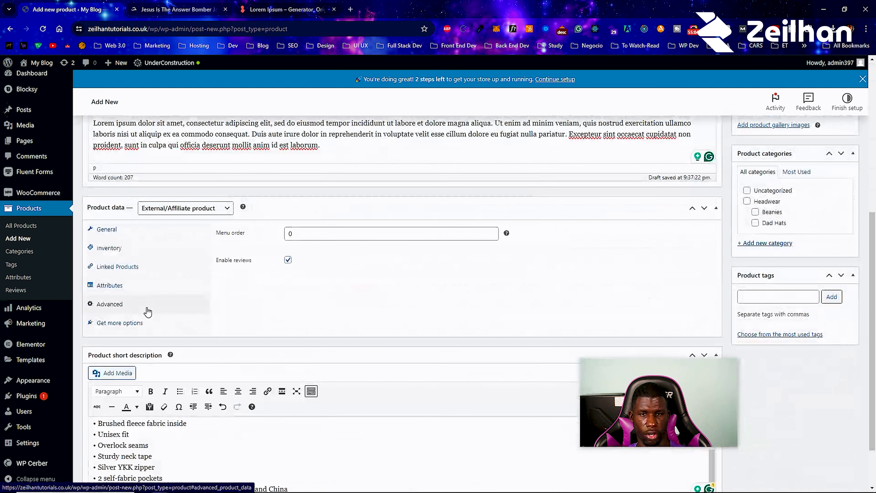
pyautogui.click(142, 327)
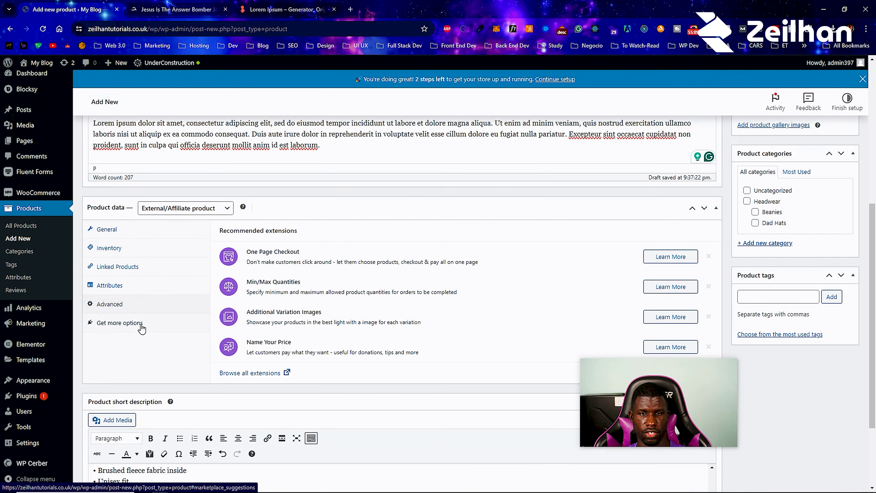
pyautogui.click(145, 285)
pyautogui.scroll(1, 869, 309)
pyautogui.scroll(-1, 870, 309)
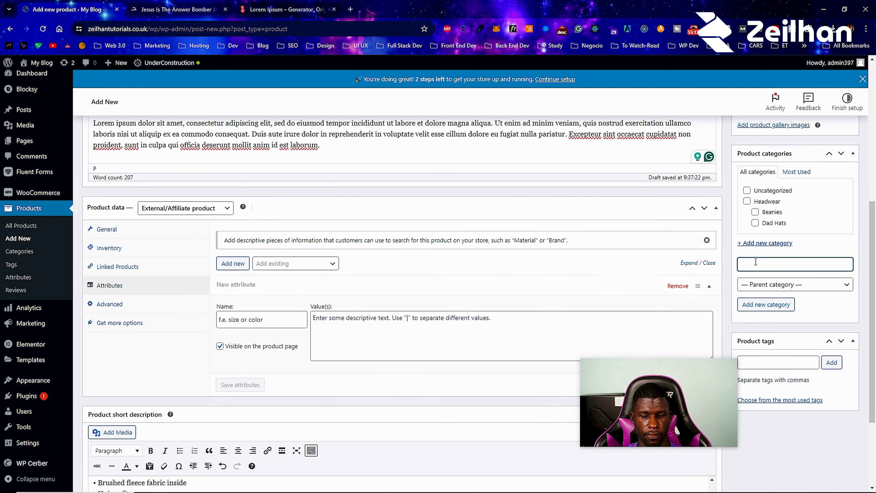
# - Create a new Jackets product category for the jacket
pyautogui.write('ckets')
pyautogui.click(777, 303)
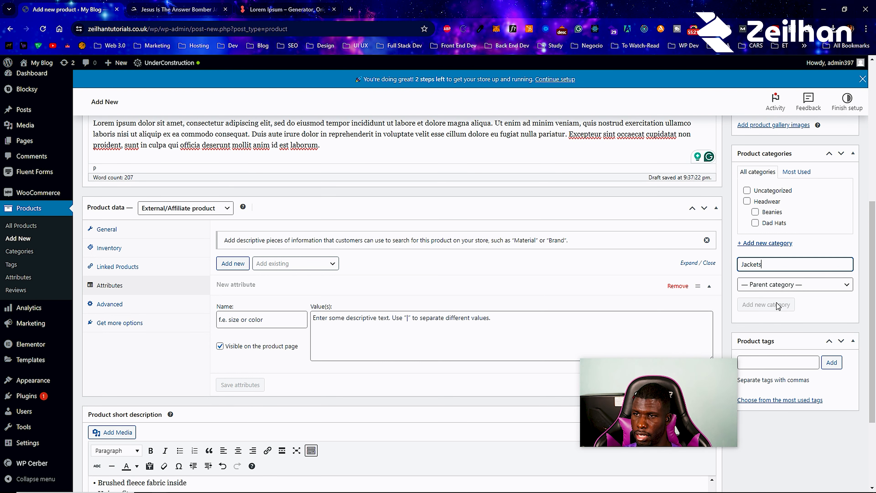
pyautogui.scroll(-3, 782, 294)
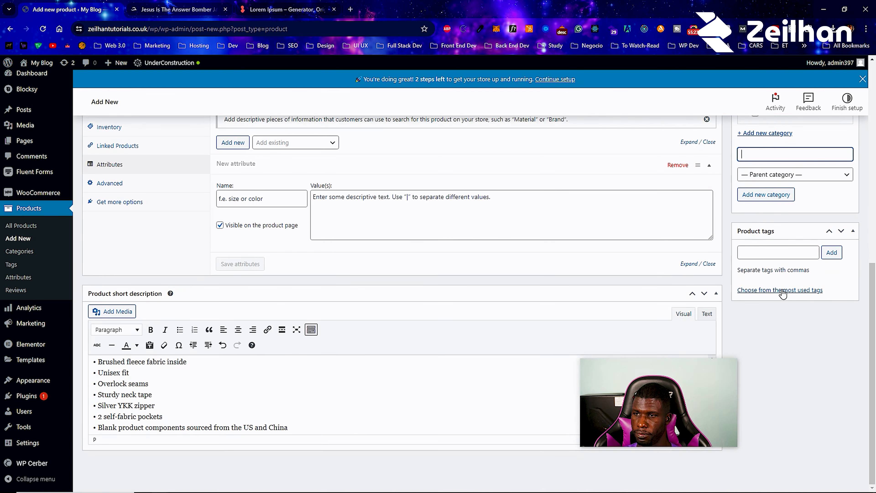
# - Add the product tags white and the misspelled leater
pyautogui.click(785, 251)
pyautogui.write('wh')
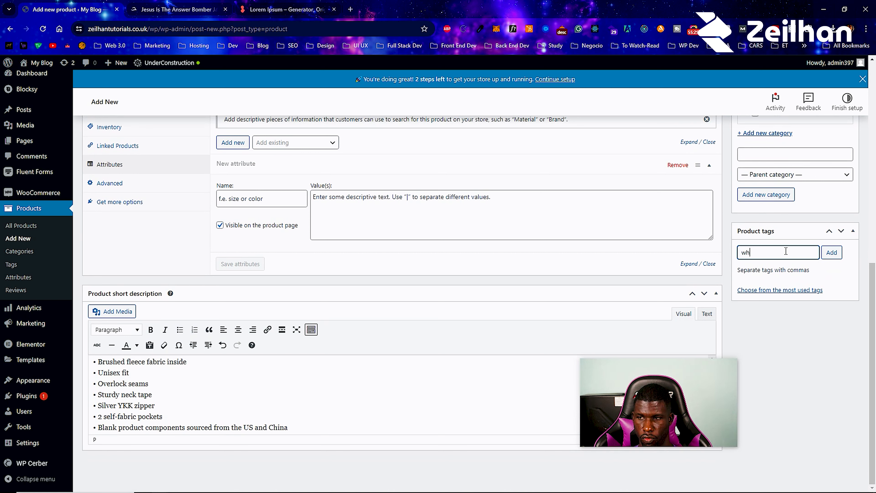
pyautogui.write('ite')
pyautogui.press('Return')
pyautogui.write('leater')
pyautogui.press('Return')
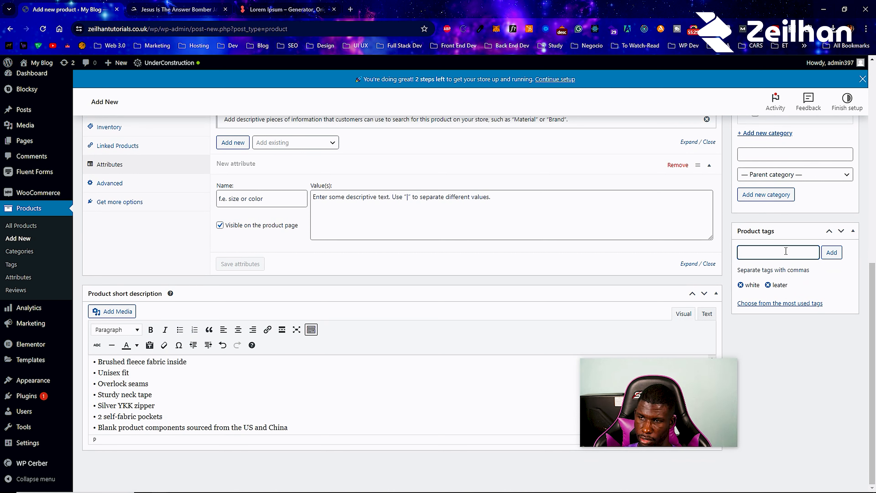
# - Replace the misspelled leater tag with leather
pyautogui.click(769, 285)
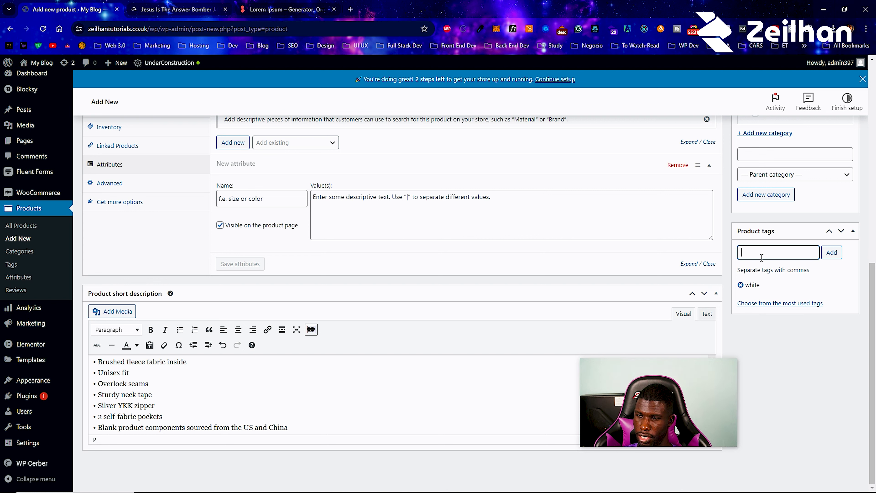
pyautogui.click(762, 257)
pyautogui.write('leather')
pyautogui.press('Return')
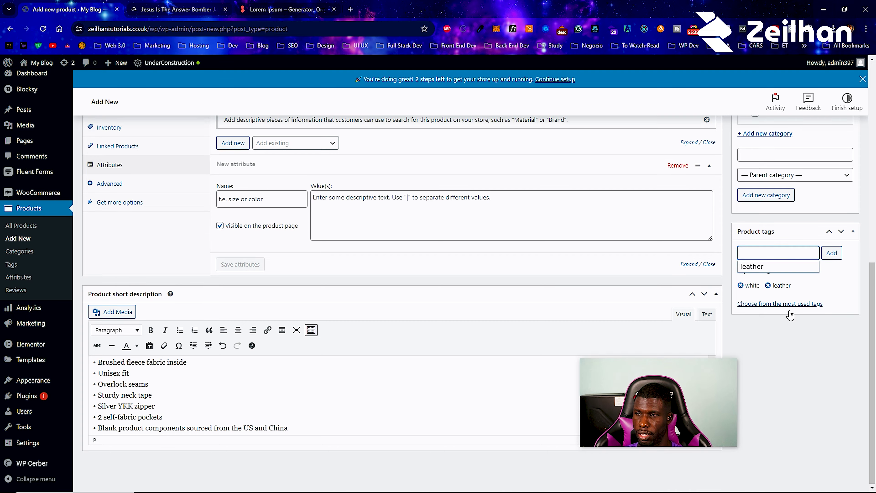
pyautogui.scroll(2, 790, 313)
pyautogui.click(788, 312)
pyautogui.scroll(5, 817, 311)
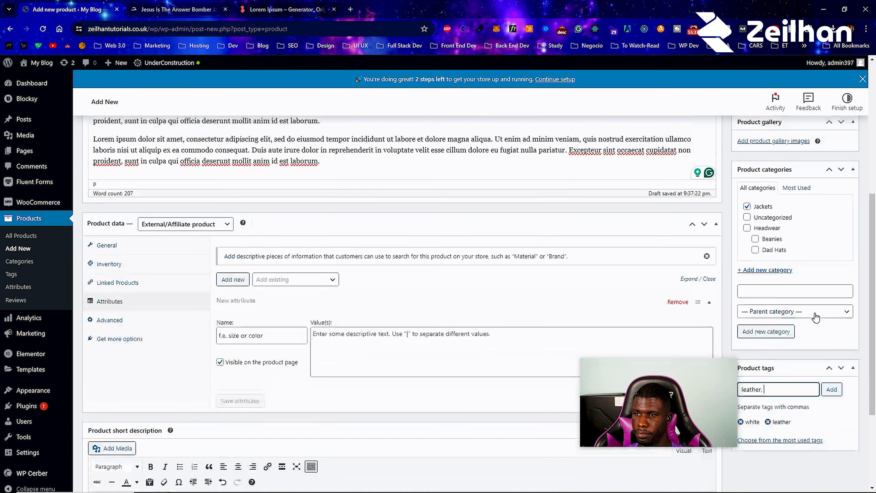
pyautogui.scroll(3, 796, 270)
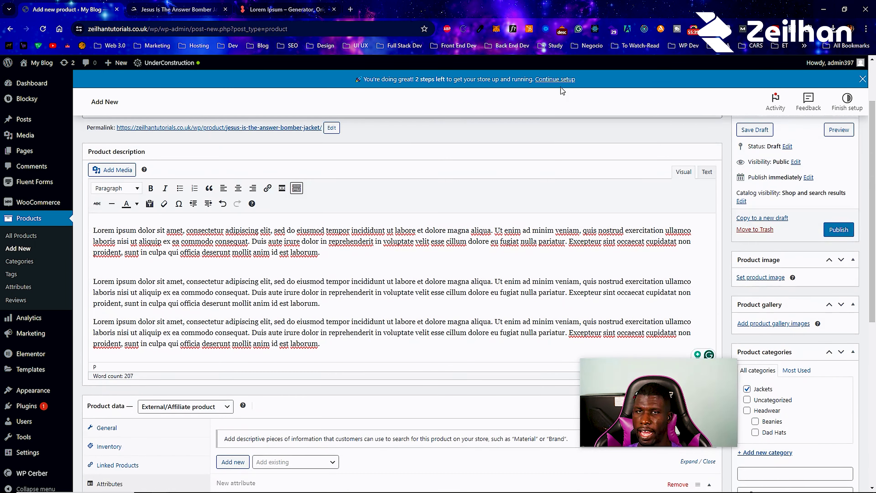
# - Save the storefront jacket photos, upload them, and set the front view as the product image
pyautogui.click(178, 9)
pyautogui.rightClick(220, 243)
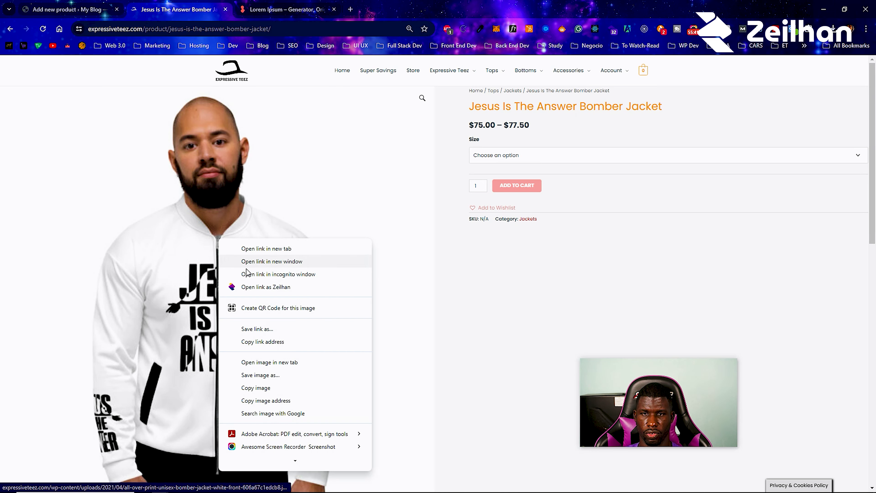
pyautogui.click(292, 374)
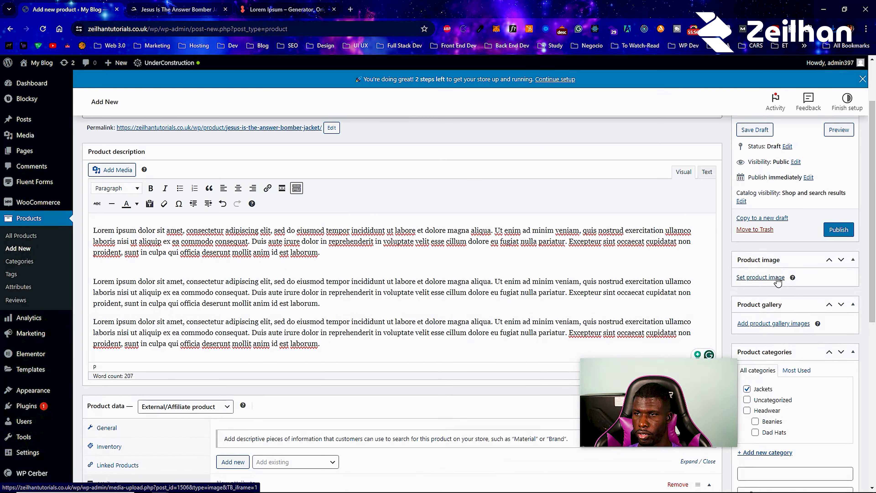
pyautogui.click(735, 280)
pyautogui.click(36, 100)
pyautogui.click(430, 264)
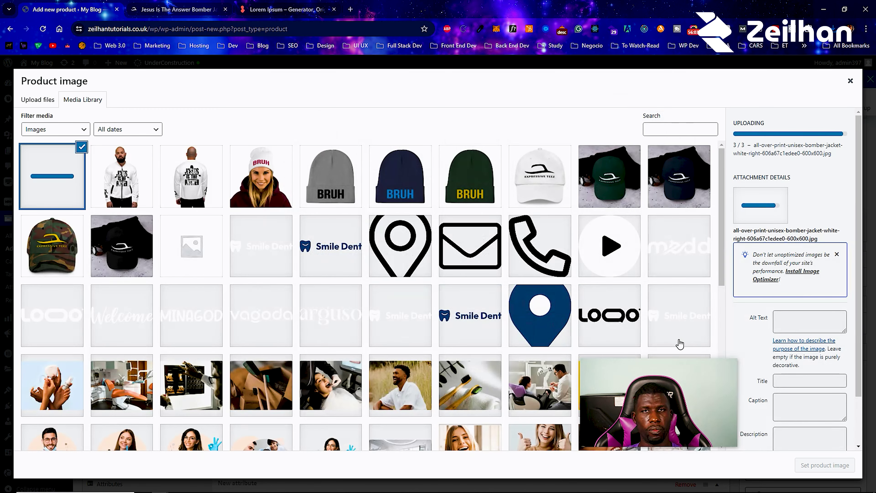
pyautogui.click(128, 179)
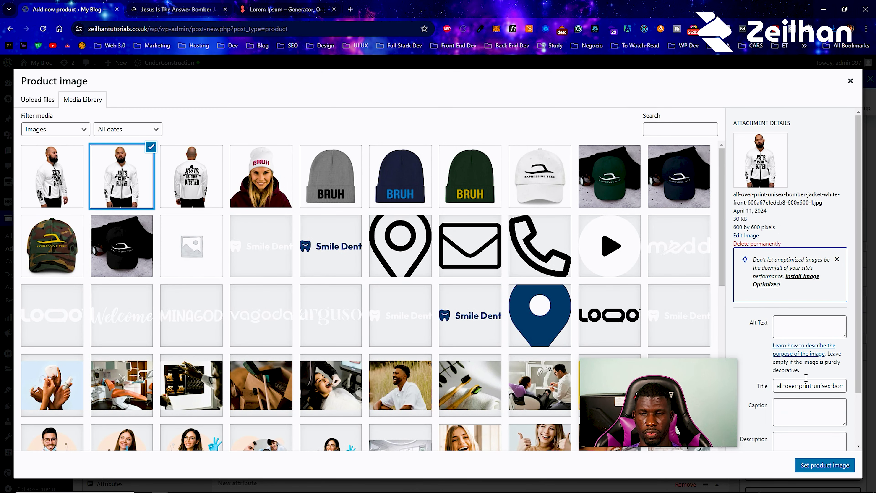
pyautogui.click(825, 465)
# - Add three jacket photos to the product gallery
pyautogui.scroll(-3, 821, 359)
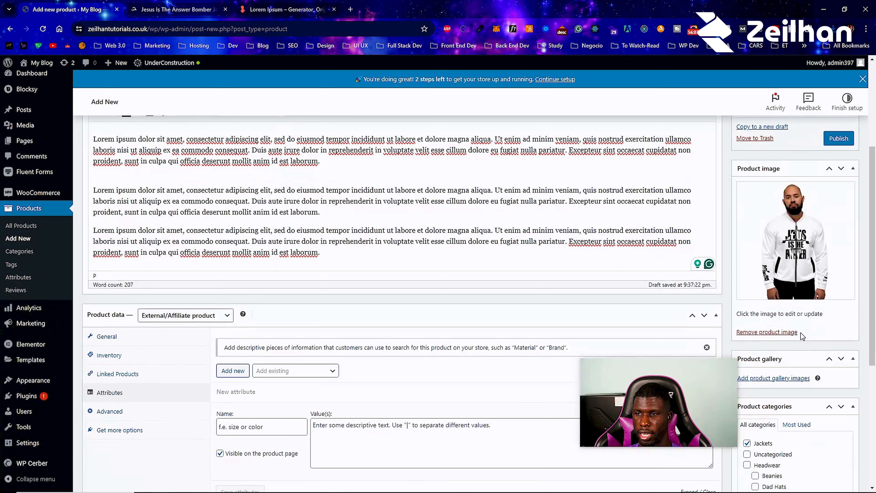
pyautogui.click(785, 380)
pyautogui.click(149, 190)
pyautogui.click(192, 183)
pyautogui.click(26, 177)
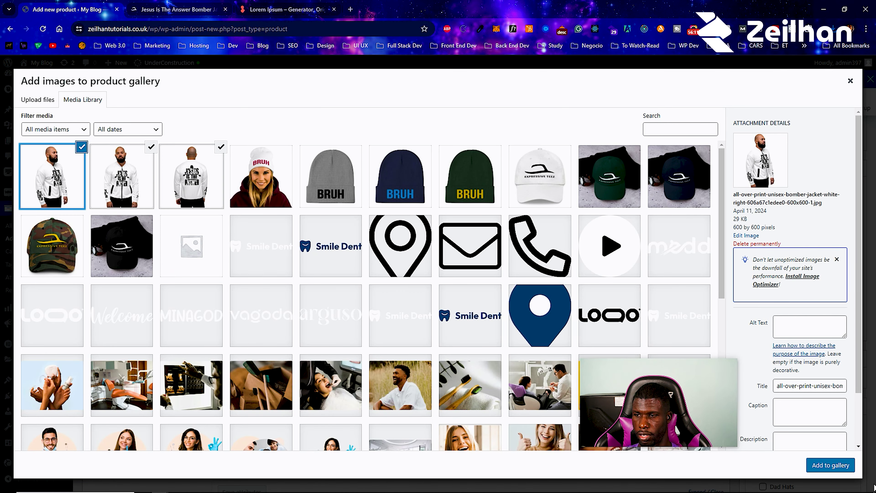
pyautogui.click(831, 464)
pyautogui.scroll(3, 354, 251)
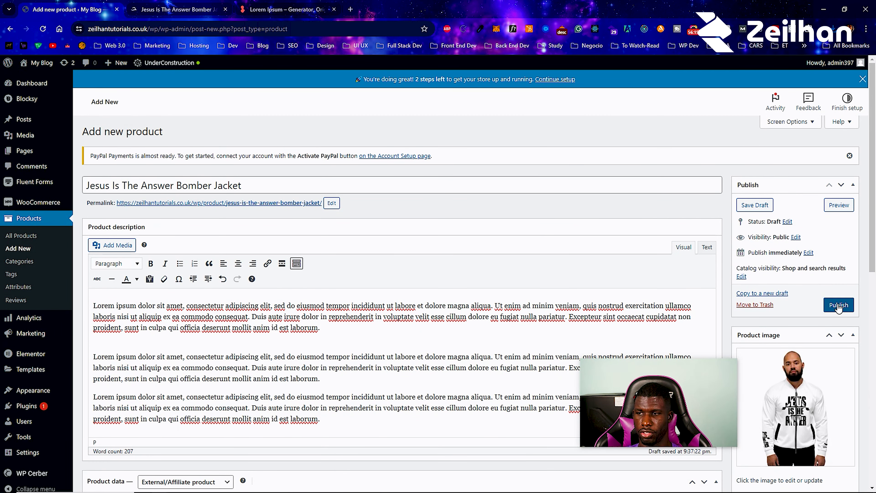
# - Publish the jacket product and open its live page in a new tab
pyautogui.click(839, 306)
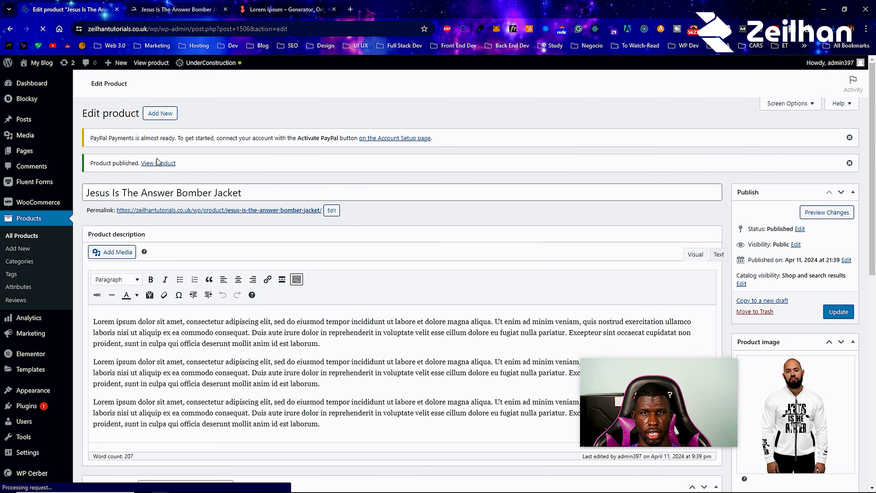
pyautogui.rightClick(157, 161)
pyautogui.click(183, 170)
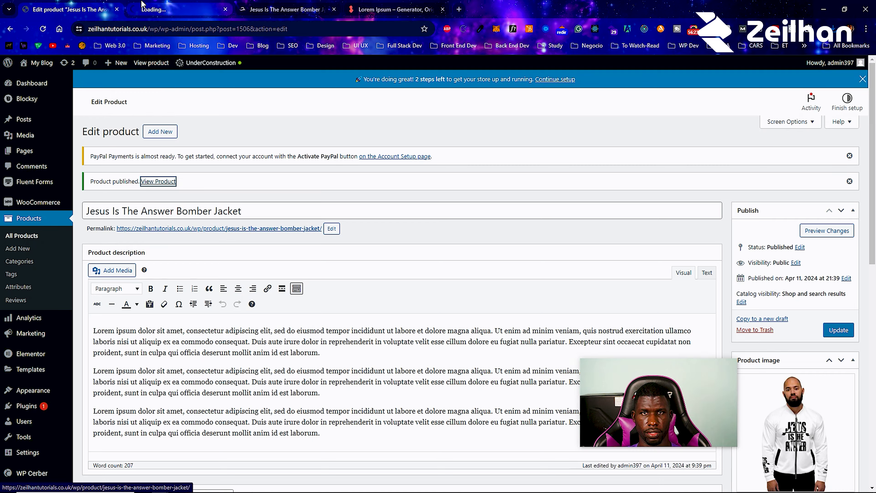
# - Review the live page's $77.00 price and photo gallery, then close the tab
pyautogui.click(142, 4)
pyautogui.scroll(-4, 350, 191)
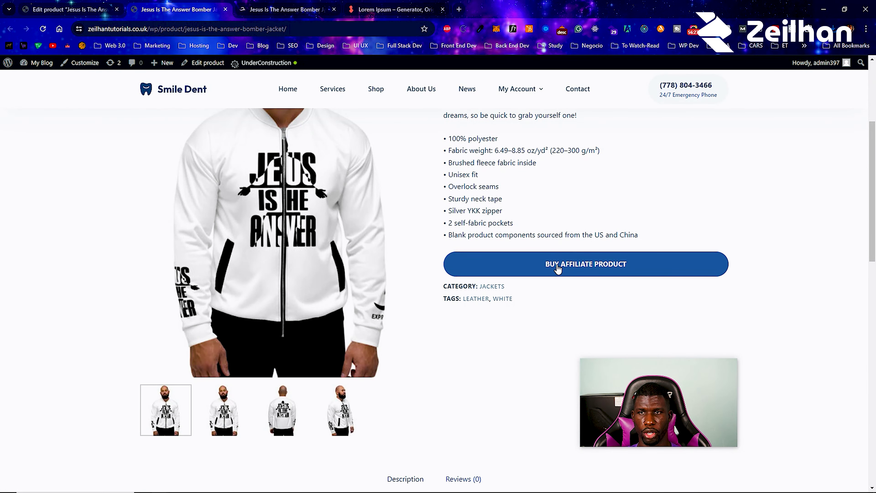
pyautogui.scroll(1, 514, 269)
pyautogui.rightClick(590, 312)
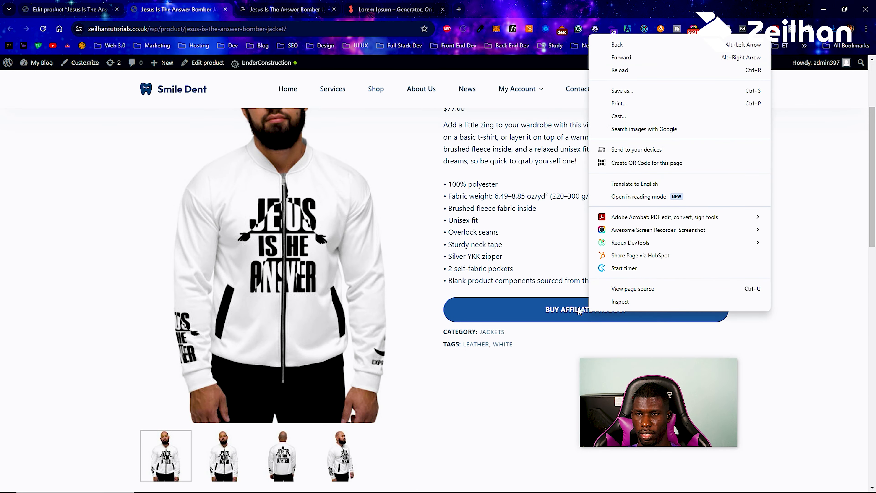
pyautogui.click(580, 311)
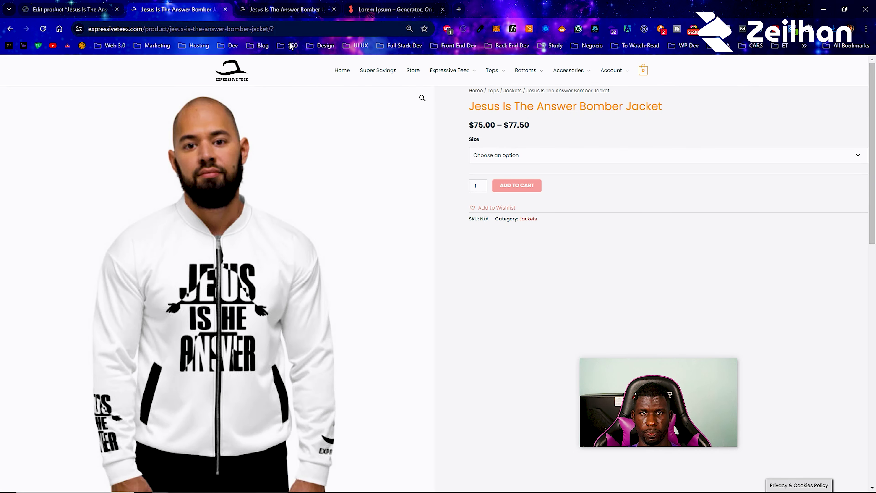
pyautogui.hotkey('alt', 'Left')
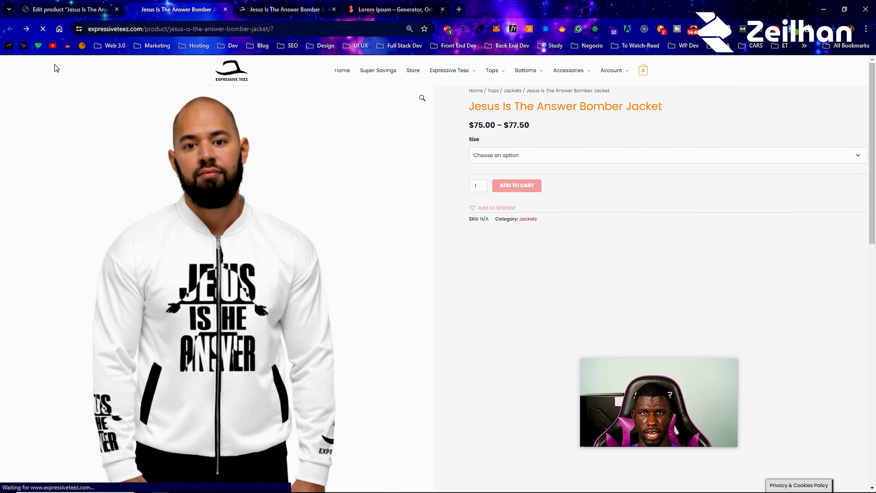
pyautogui.scroll(-3, 299, 363)
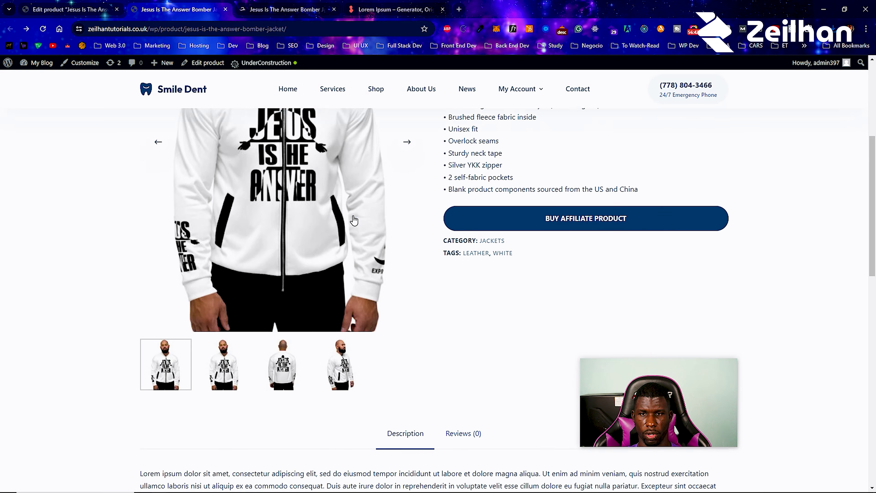
pyautogui.click(300, 363)
pyautogui.click(340, 364)
pyautogui.scroll(6, 312, 273)
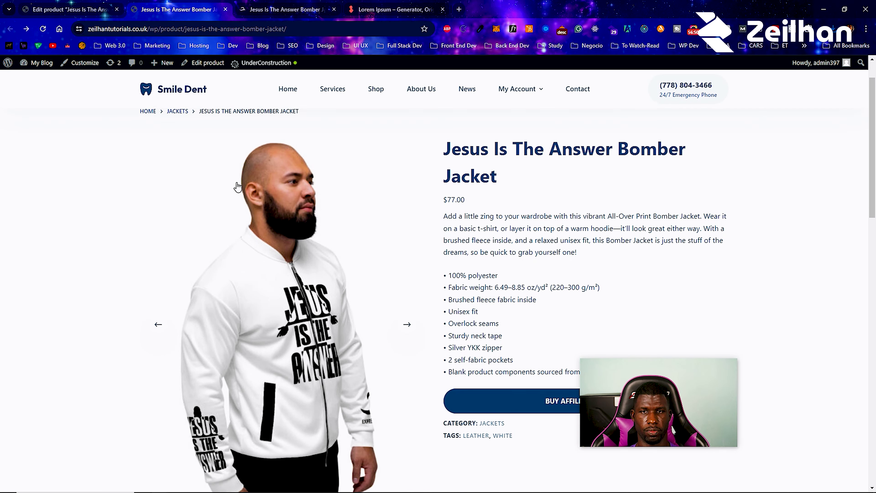
pyautogui.scroll(-4, 560, 327)
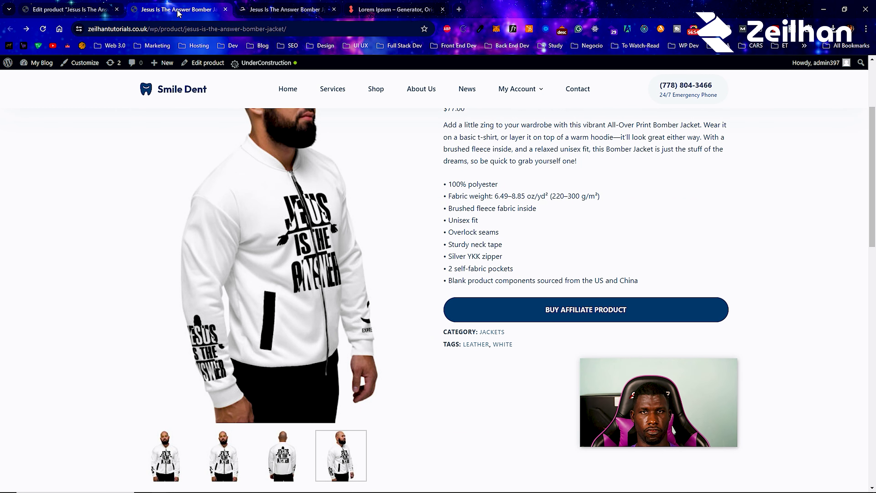
pyautogui.click(224, 10)
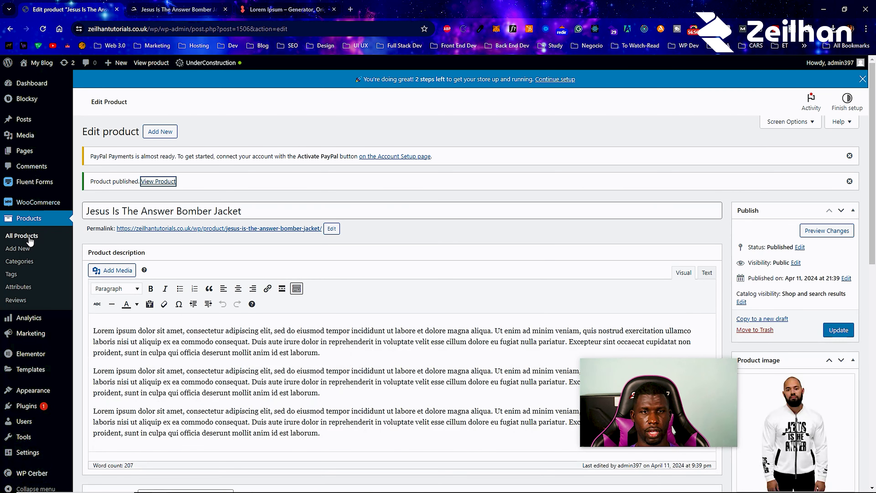
# - Start a new product and set its Product data type to Grouped product
pyautogui.click(21, 236)
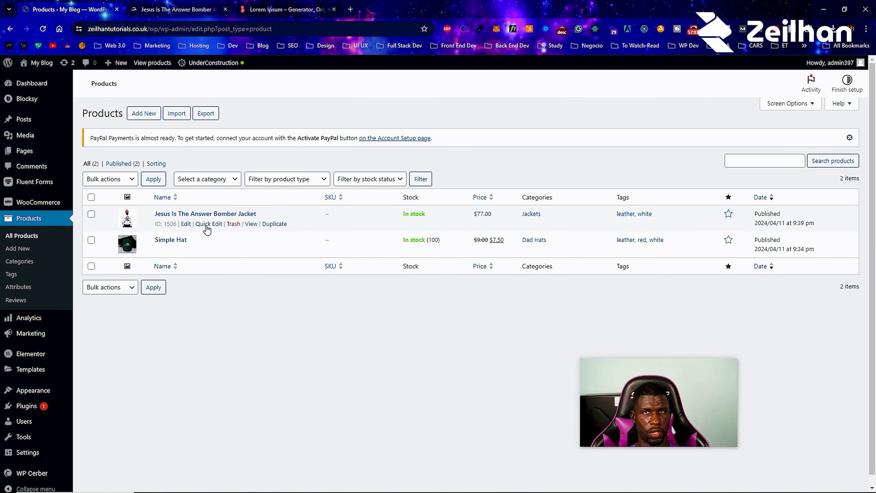
pyautogui.click(147, 136)
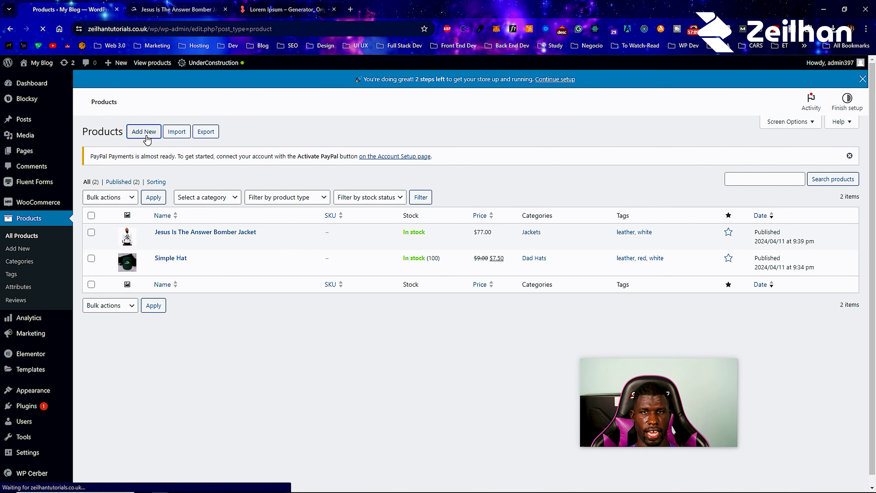
pyautogui.scroll(-6, 201, 225)
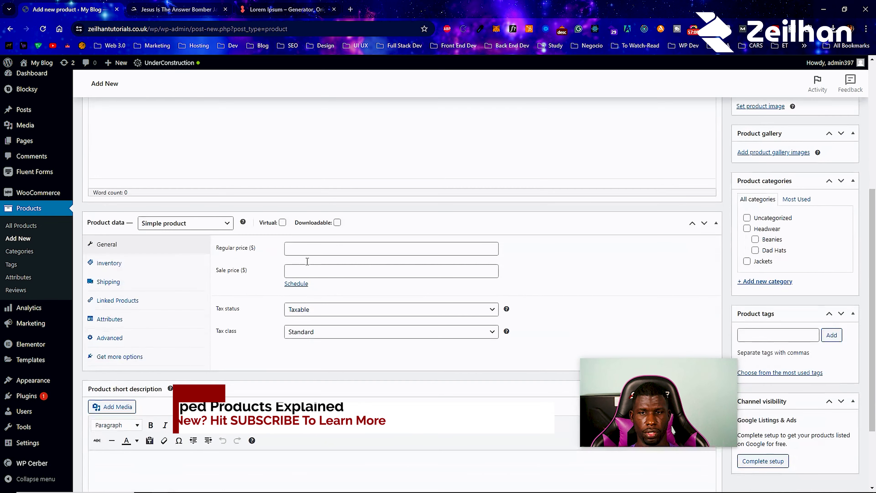
pyautogui.click(201, 223)
pyautogui.click(166, 253)
# - Title the product 'Grouped Product'
pyautogui.scroll(6, 150, 204)
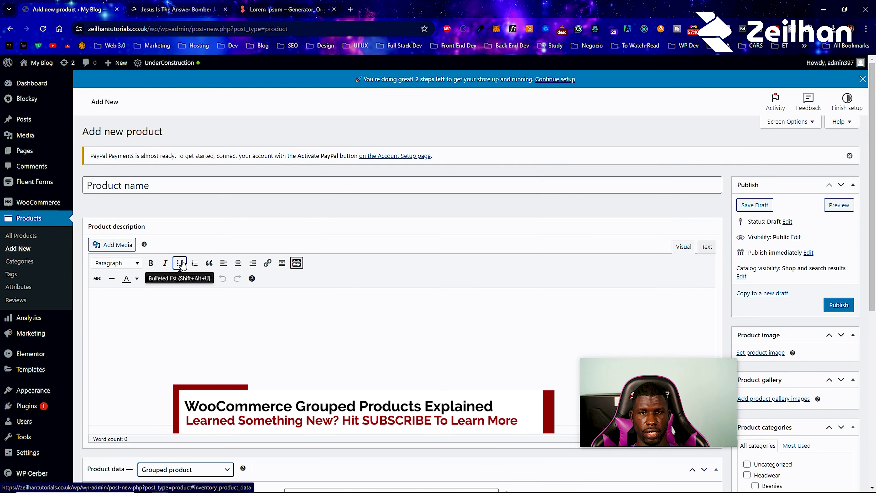
pyautogui.click(147, 185)
pyautogui.write('Groupoe')
pyautogui.press('BackSpace')
pyautogui.press('BackSpace')
pyautogui.write('ed Product')
pyautogui.scroll(-5, 221, 276)
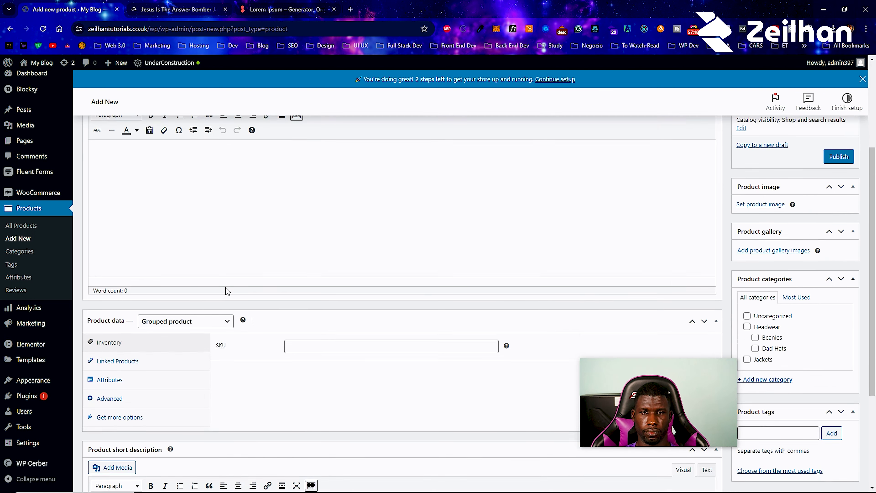
# - Copy the generated lorem ipsum text for the description
pyautogui.click(287, 9)
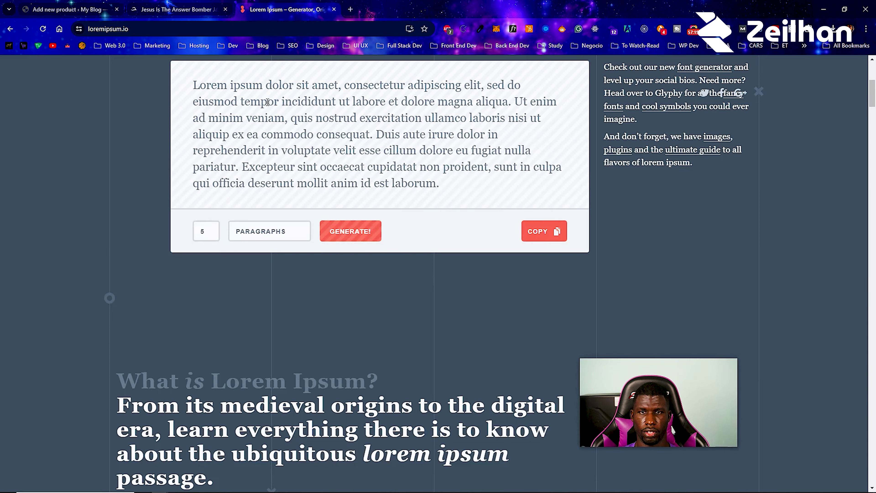
pyautogui.click(557, 241)
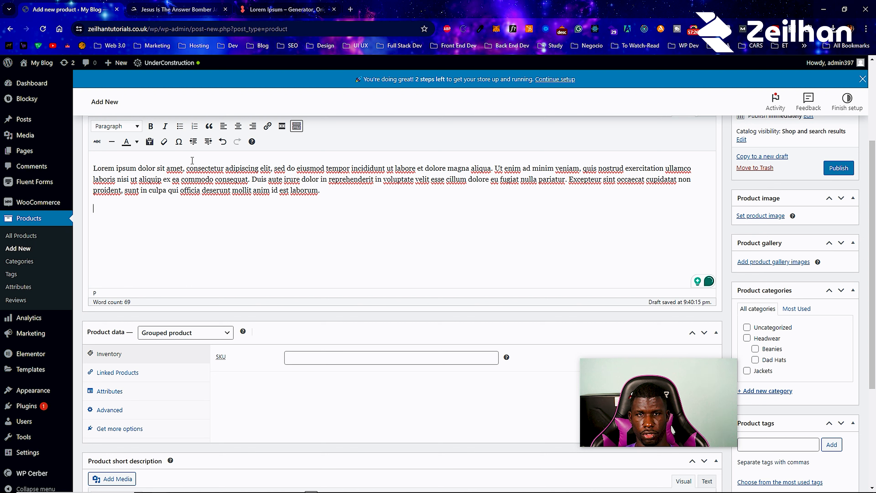
pyautogui.scroll(-5, 177, 219)
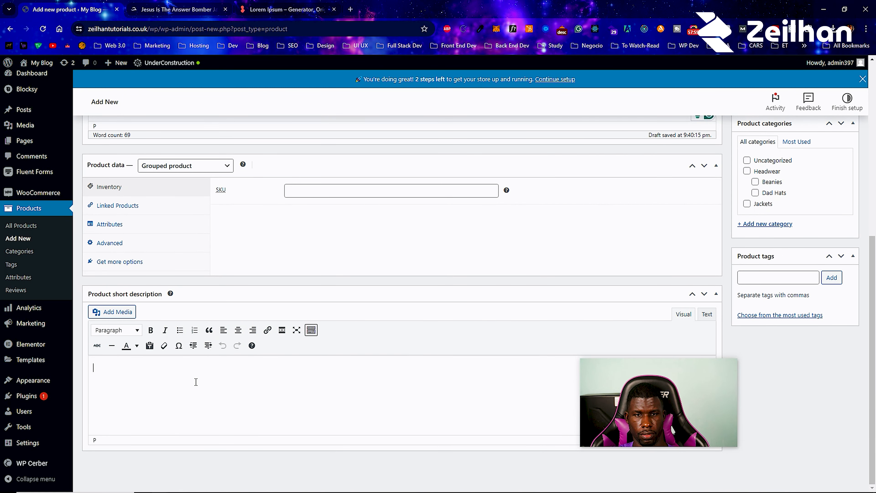
# - Paste the bomber jacket's description into the short description
pyautogui.click(166, 4)
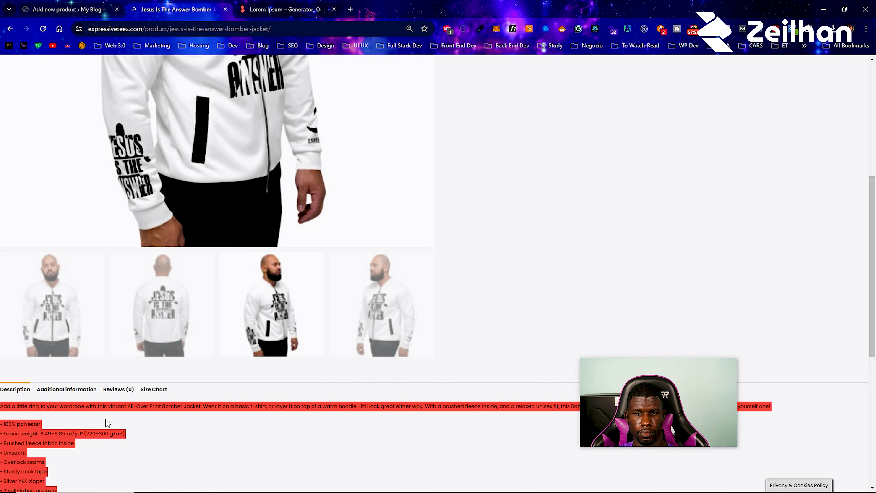
pyautogui.rightClick(45, 433)
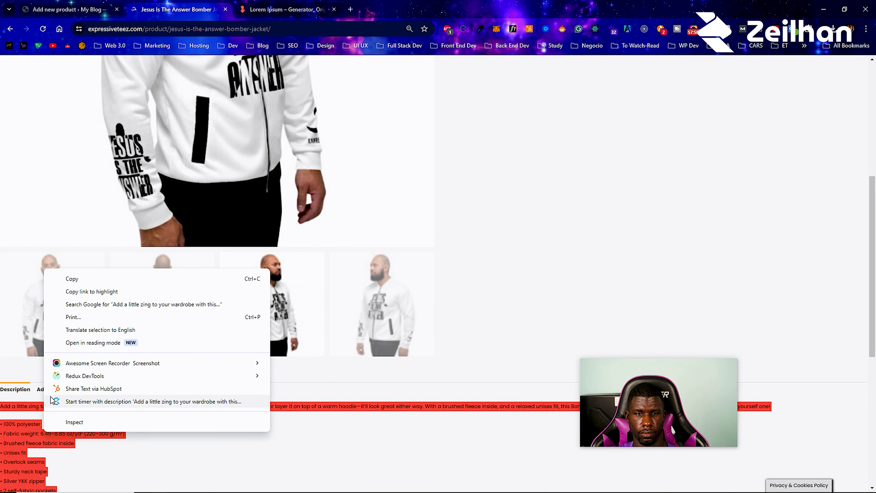
pyautogui.click(83, 280)
pyautogui.click(103, 4)
pyautogui.rightClick(117, 371)
pyautogui.click(146, 236)
pyautogui.scroll(8, 195, 346)
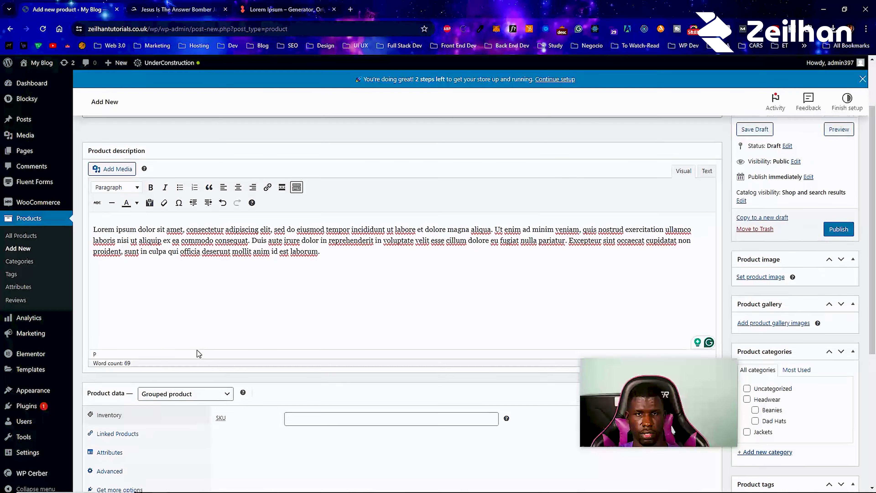
pyautogui.scroll(-3, 192, 301)
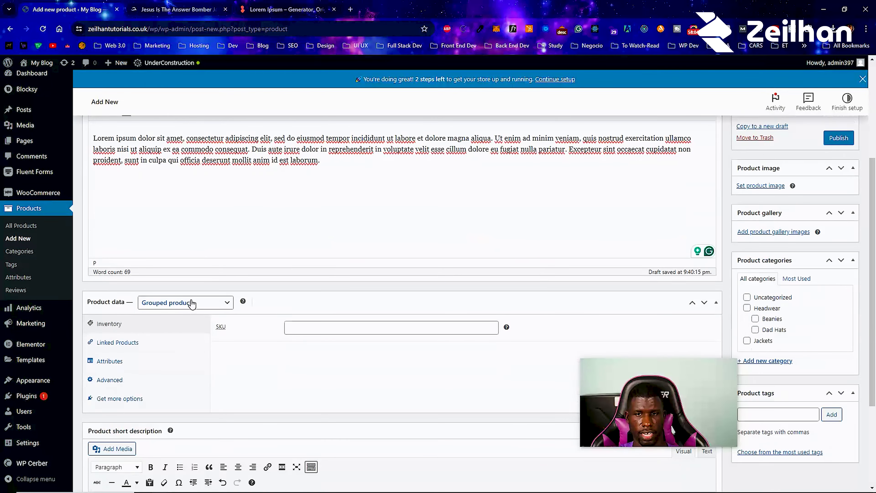
# - In Linked Products, search 'hat' and 'jac' to add Simple Hat and the Bomber Jacket
pyautogui.click(162, 342)
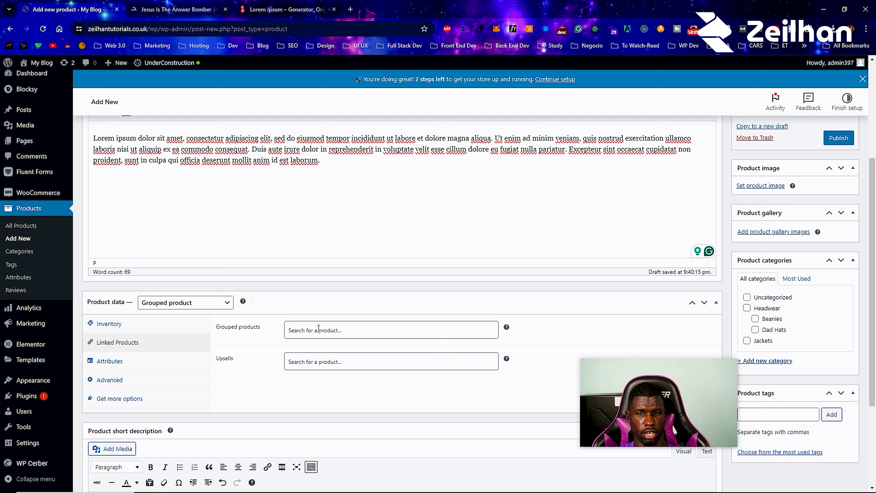
pyautogui.click(319, 328)
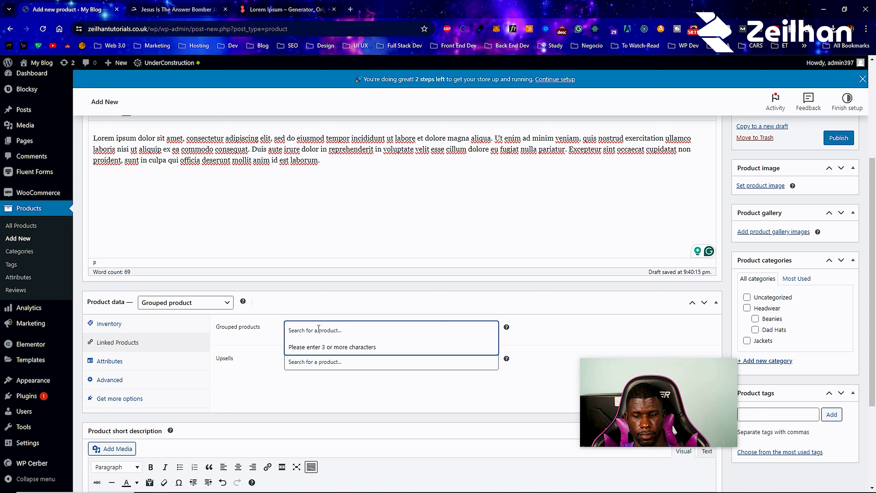
pyautogui.write('hat')
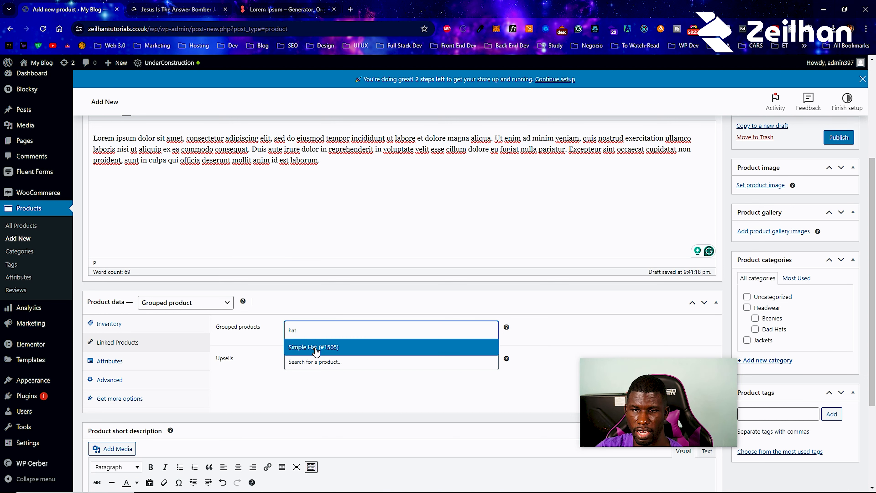
pyautogui.click(316, 346)
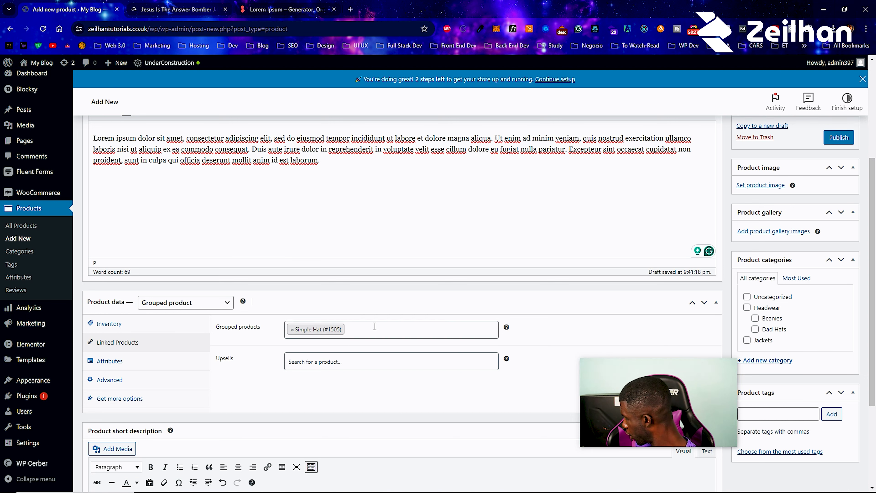
pyautogui.click(375, 327)
pyautogui.write('jac')
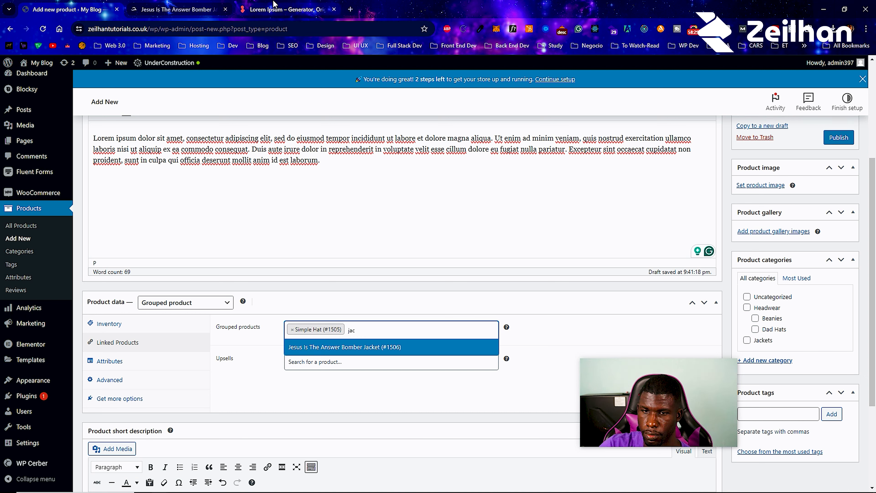
pyautogui.click(353, 348)
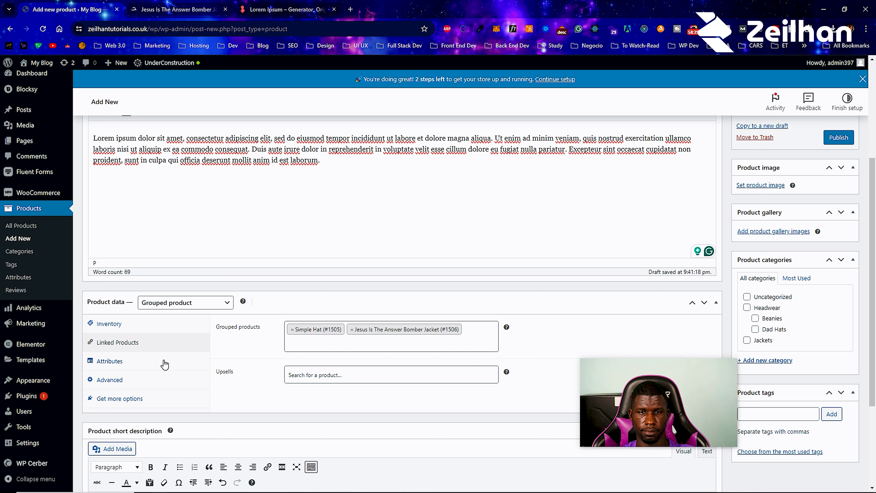
# - Create the Grouped Products category and file the product under it
pyautogui.scroll(-4, 138, 367)
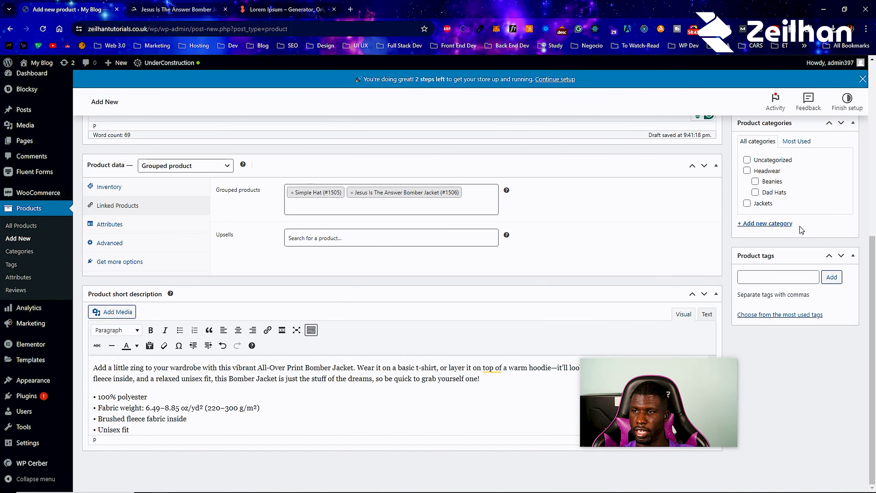
pyautogui.click(790, 223)
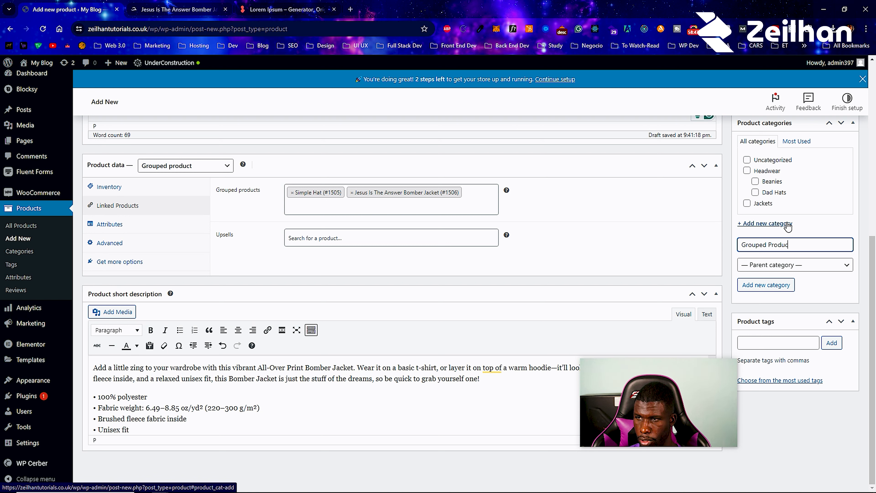
pyautogui.click(792, 284)
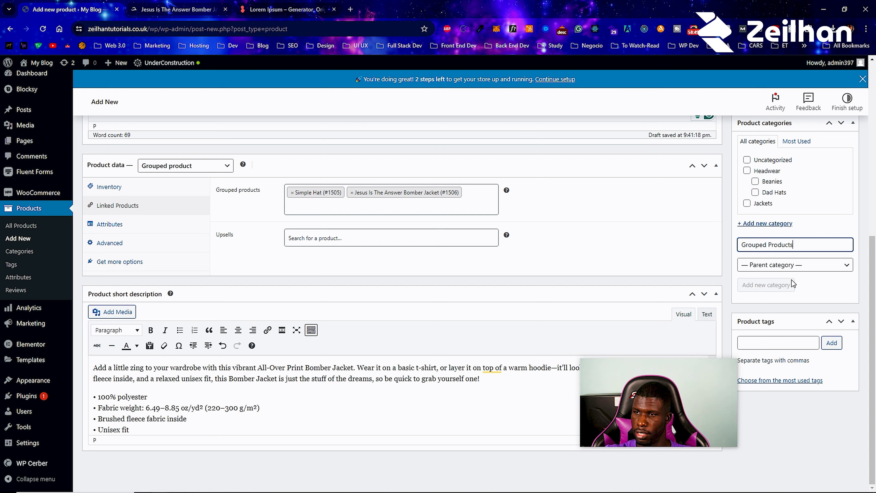
# - Tag the product leather, and white from the most used tags
pyautogui.click(761, 353)
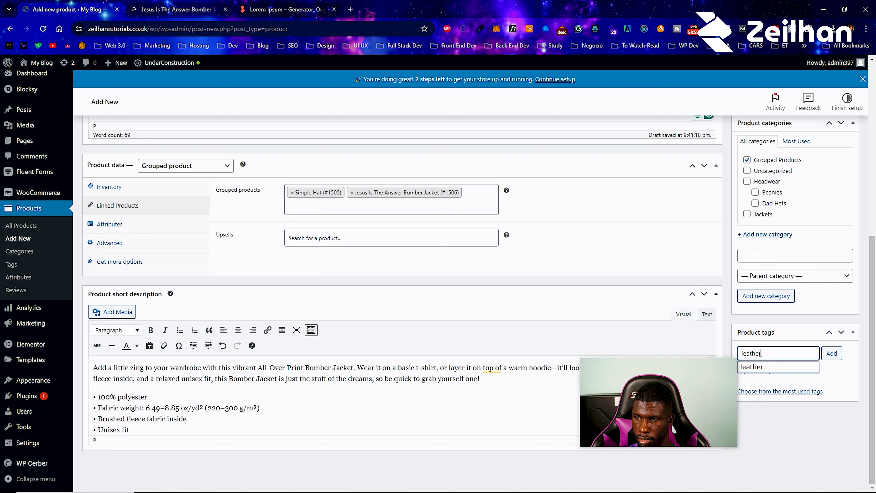
pyautogui.click(764, 365)
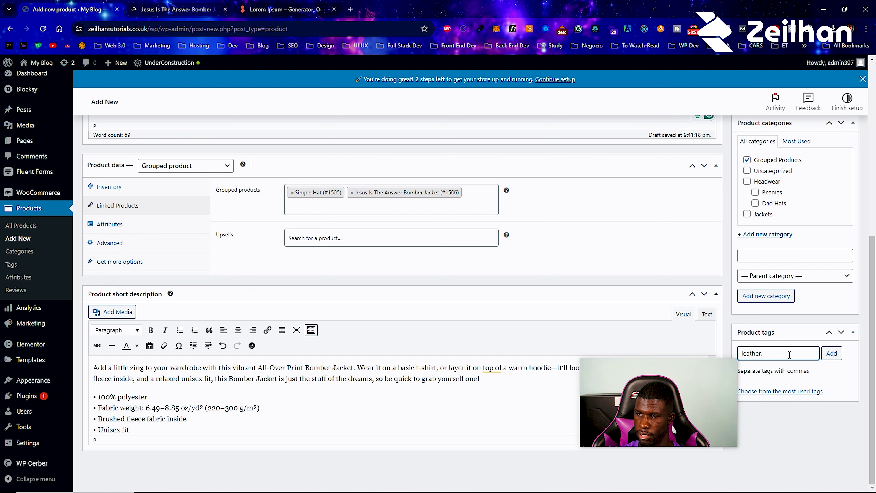
pyautogui.click(824, 358)
pyautogui.scroll(4, 816, 348)
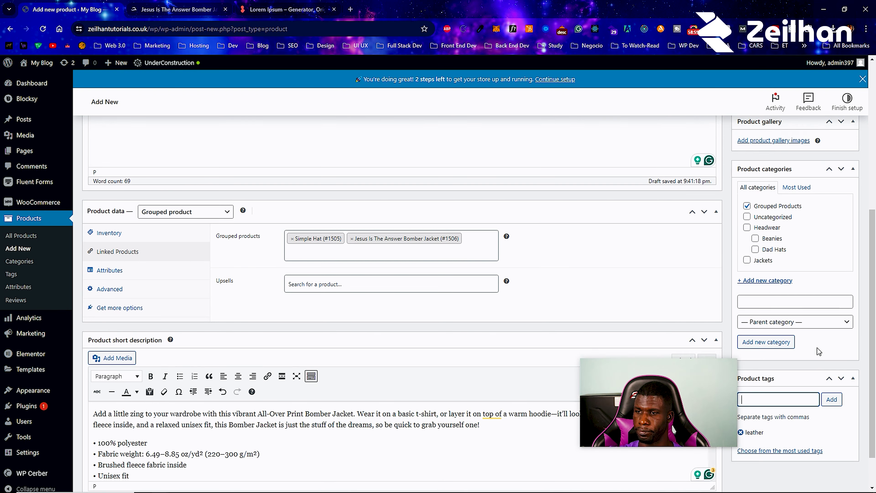
pyautogui.scroll(-4, 813, 345)
pyautogui.click(805, 406)
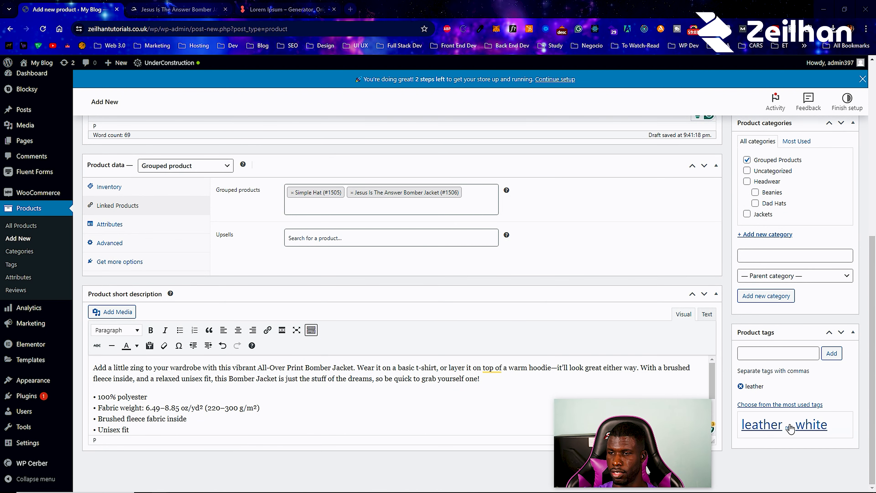
pyautogui.click(801, 428)
pyautogui.scroll(5, 797, 322)
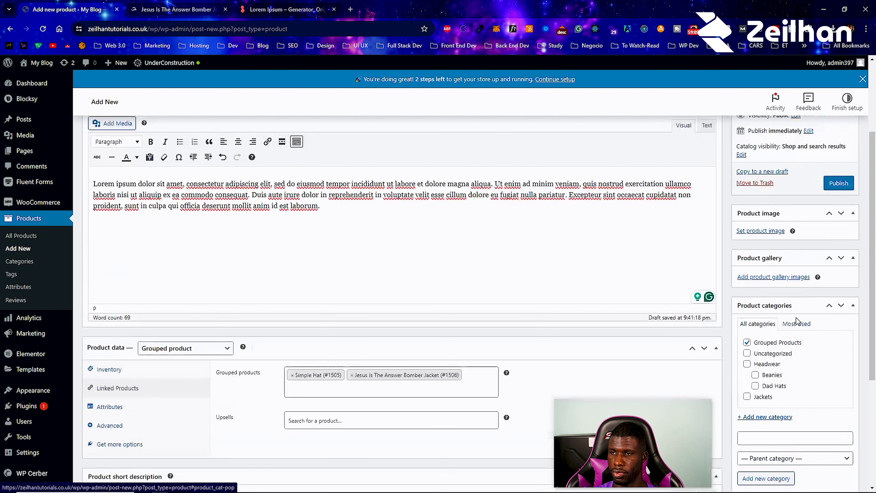
# - Set the back-view jacket photo as the product image
pyautogui.click(762, 231)
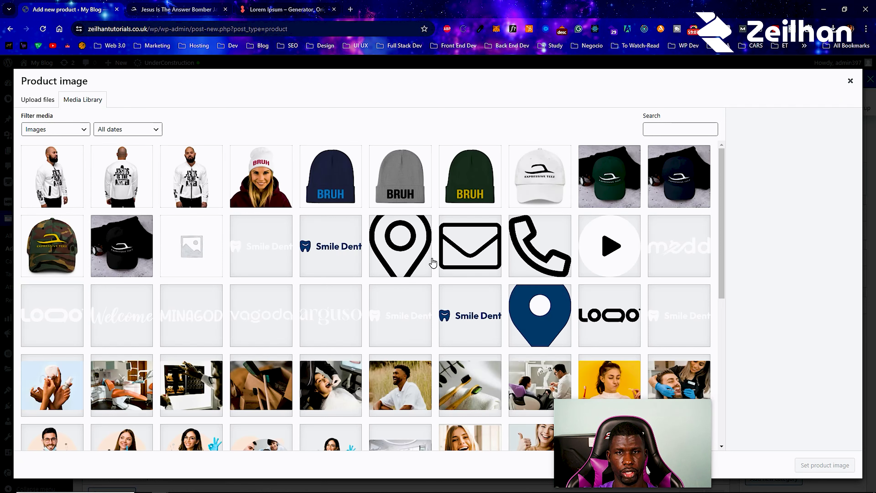
pyautogui.click(130, 178)
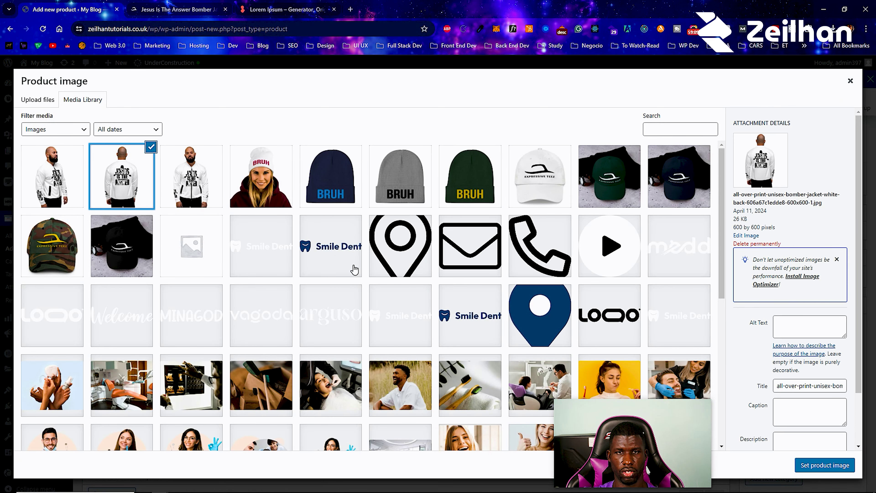
pyautogui.click(831, 466)
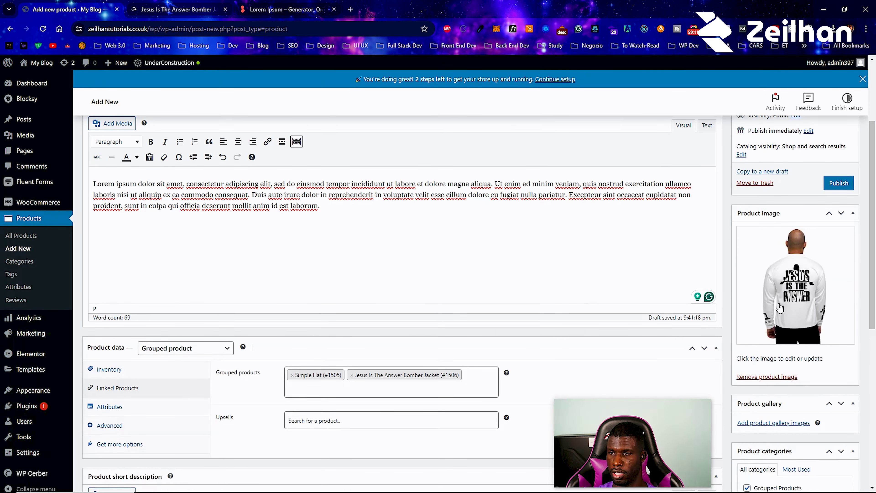
# - Add the white, green and navy cap images to the gallery and publish
pyautogui.click(775, 423)
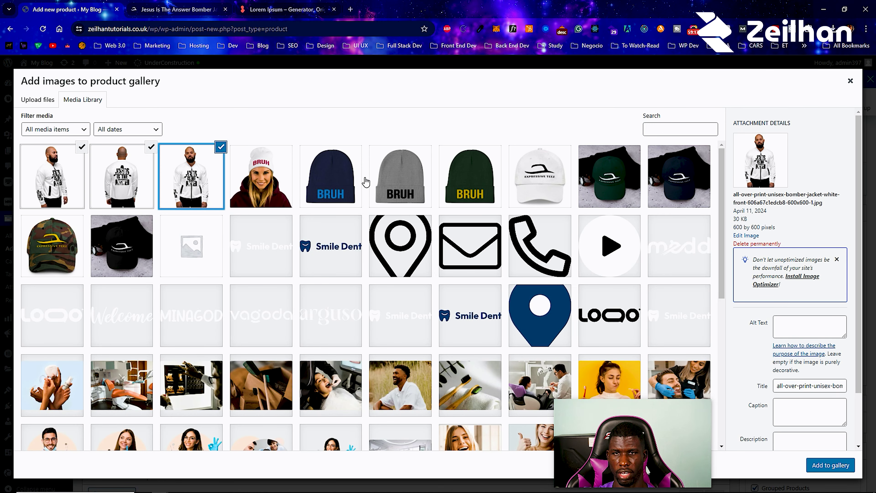
pyautogui.click(533, 174)
pyautogui.click(612, 172)
pyautogui.click(685, 175)
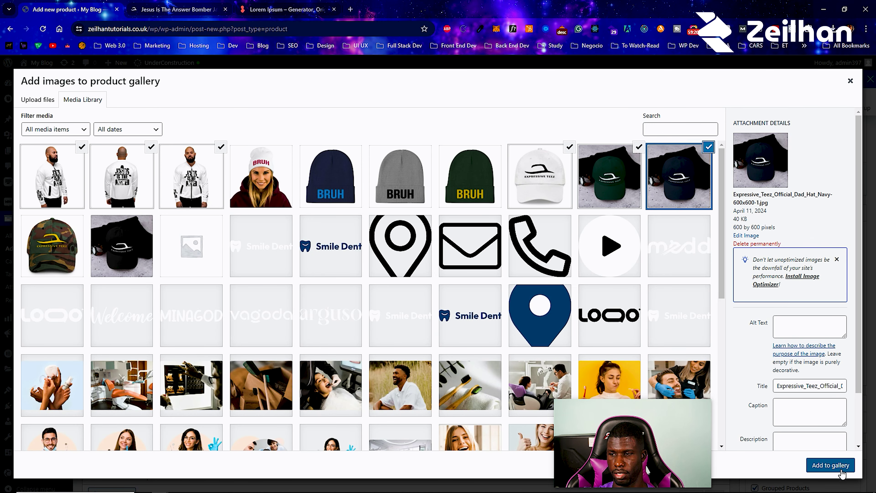
pyautogui.click(840, 470)
pyautogui.click(832, 189)
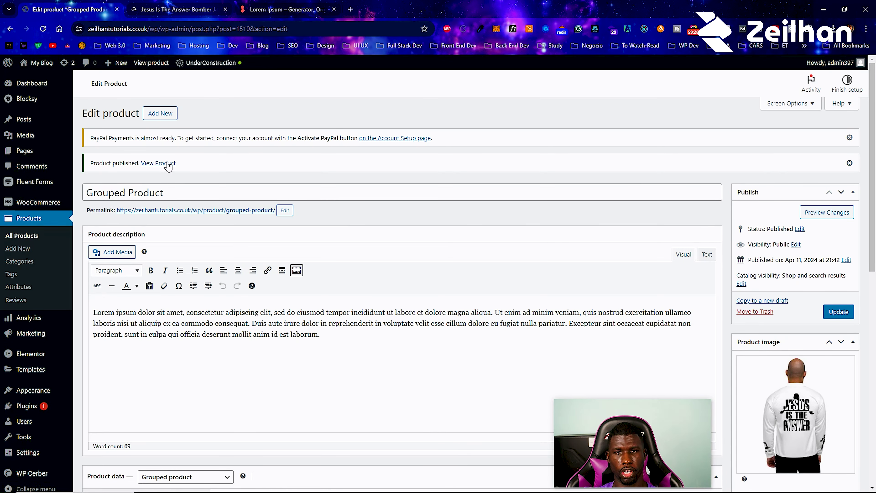
# - Open Grouped Product's live page in a new tab, scroll through it, then close it
pyautogui.rightClick(168, 163)
pyautogui.click(188, 170)
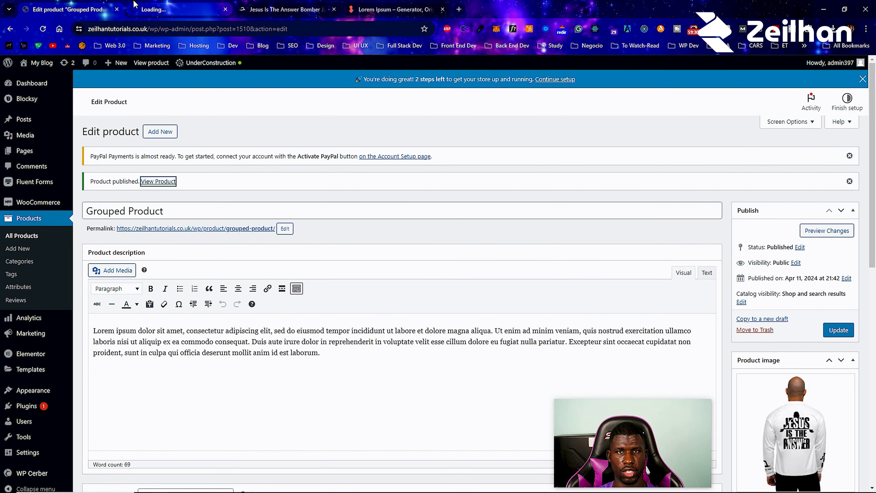
pyautogui.click(153, 5)
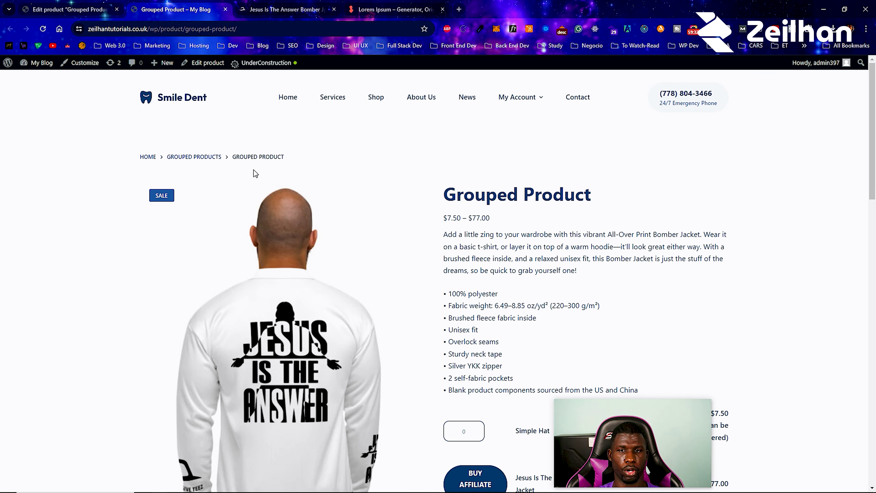
pyautogui.scroll(-2, 252, 172)
pyautogui.scroll(-4, 440, 298)
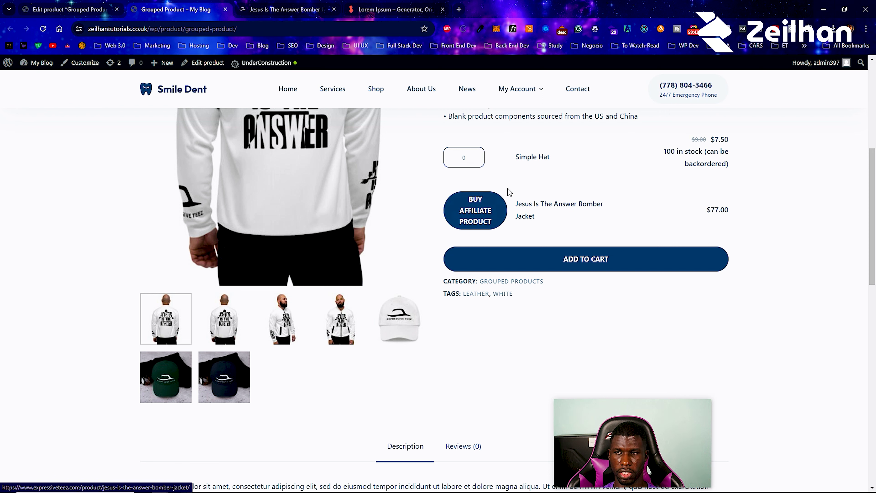
pyautogui.scroll(8, 421, 197)
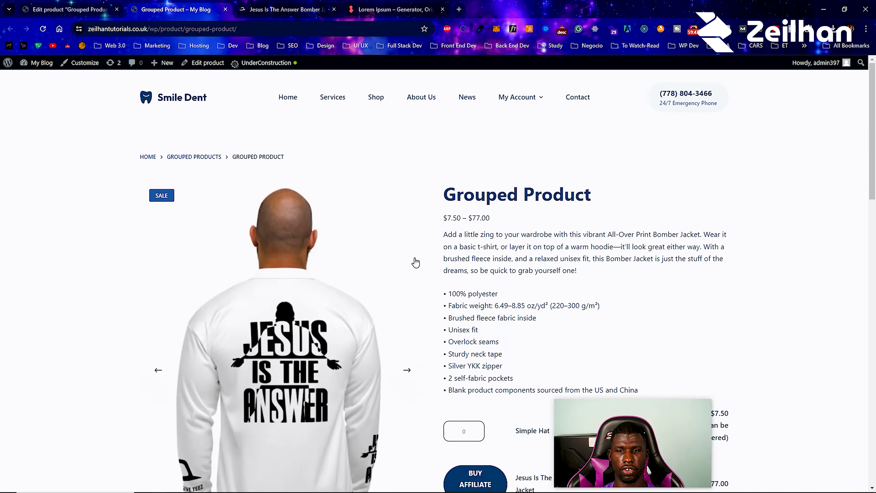
pyautogui.click(225, 9)
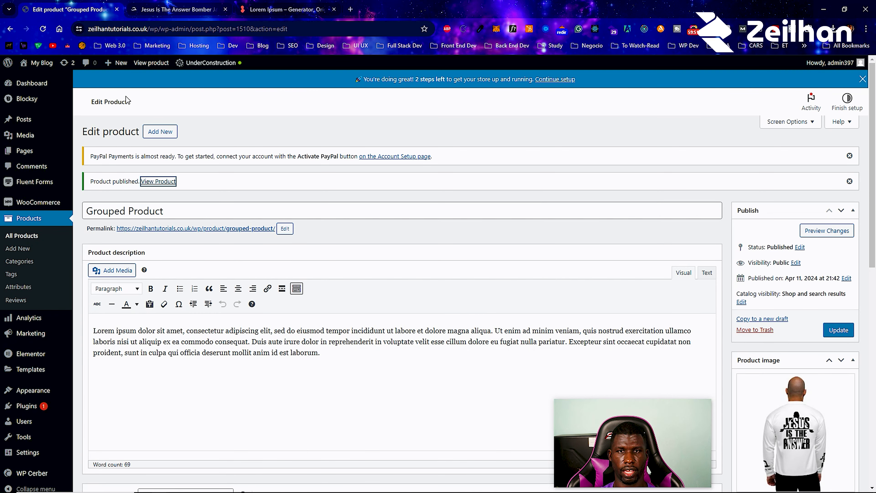
# - Look at the product type list on a new product, then duplicate Simple Hat from All Products
pyautogui.click(160, 133)
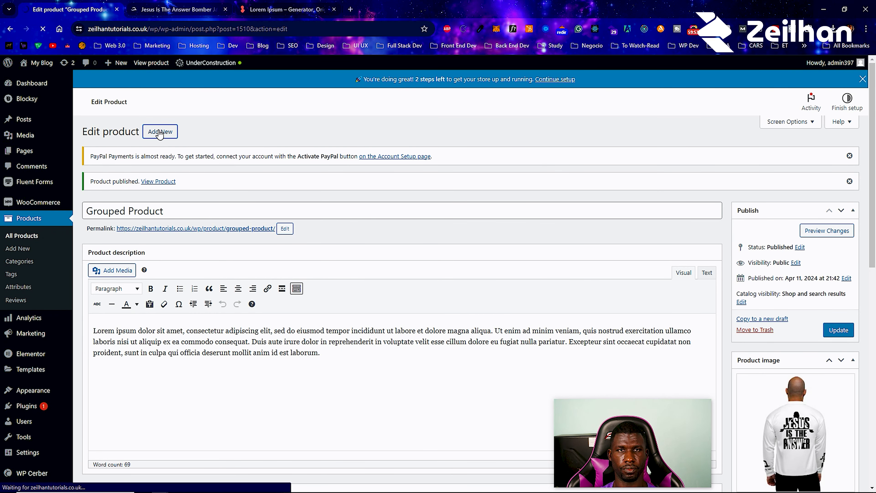
pyautogui.scroll(-5, 214, 383)
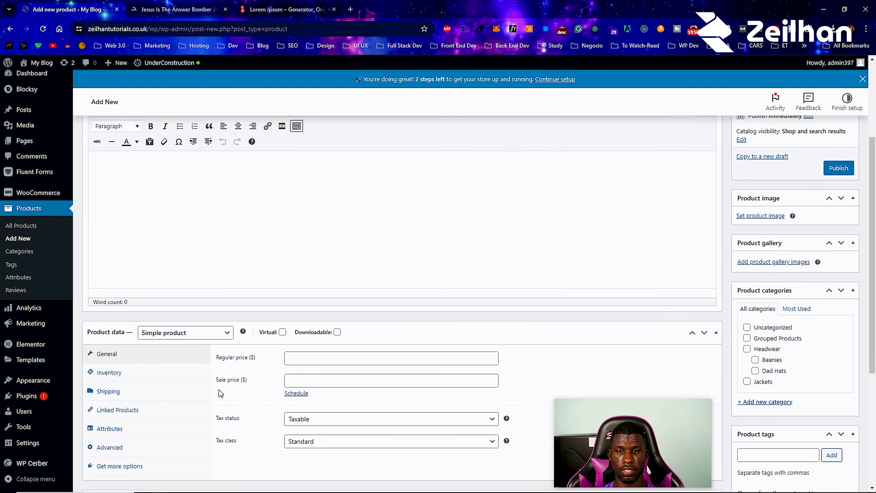
pyautogui.click(186, 333)
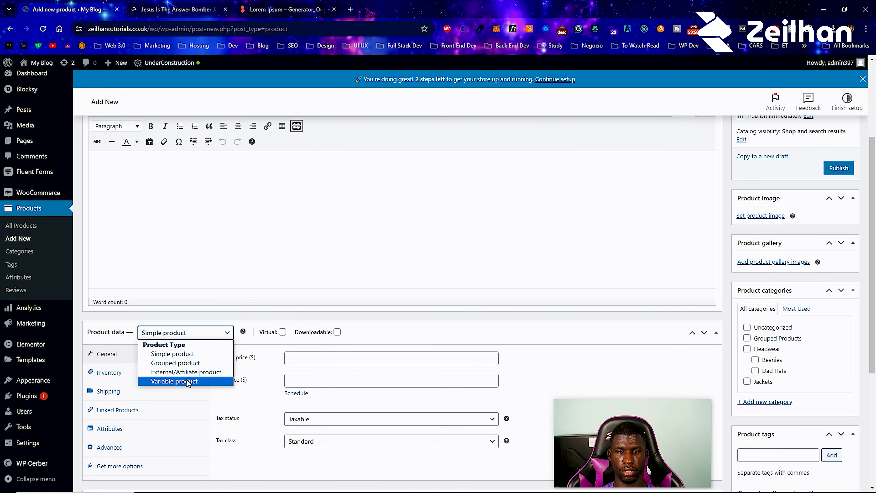
pyautogui.click(21, 225)
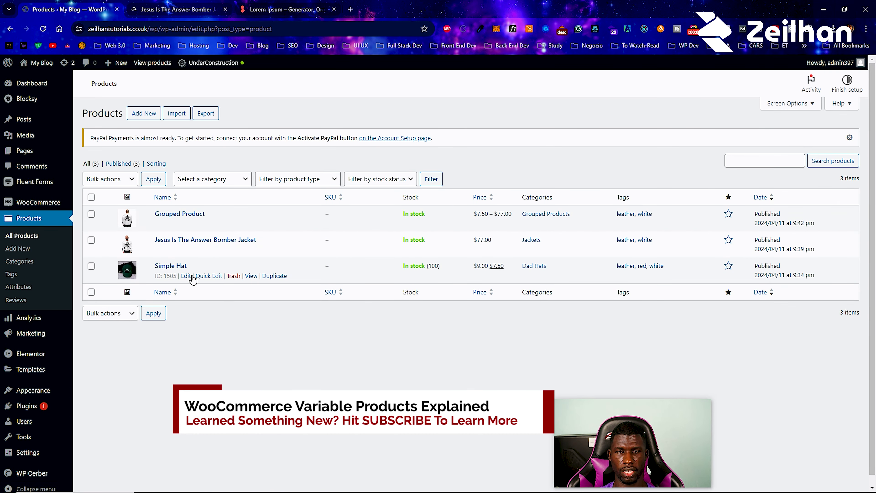
pyautogui.click(275, 294)
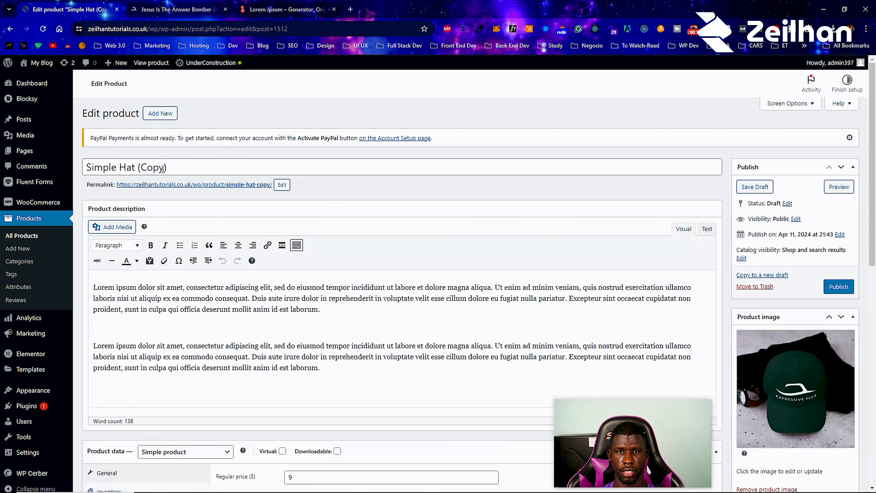
# - Replace 'Simple' with 'VaRIABLE' in the title, drop the '(Copy)' suffix, and copy the title
pyautogui.doubleClick(108, 185)
pyautogui.write('VaRIABLEW')
pyautogui.press('BackSpace')
pyautogui.press('BackSpace')
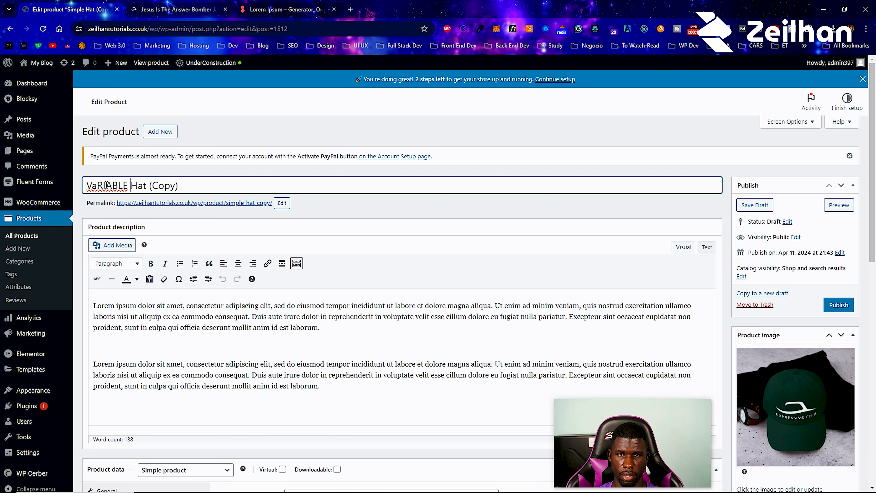
pyautogui.moveTo(150, 186); pyautogui.dragTo(220, 187)
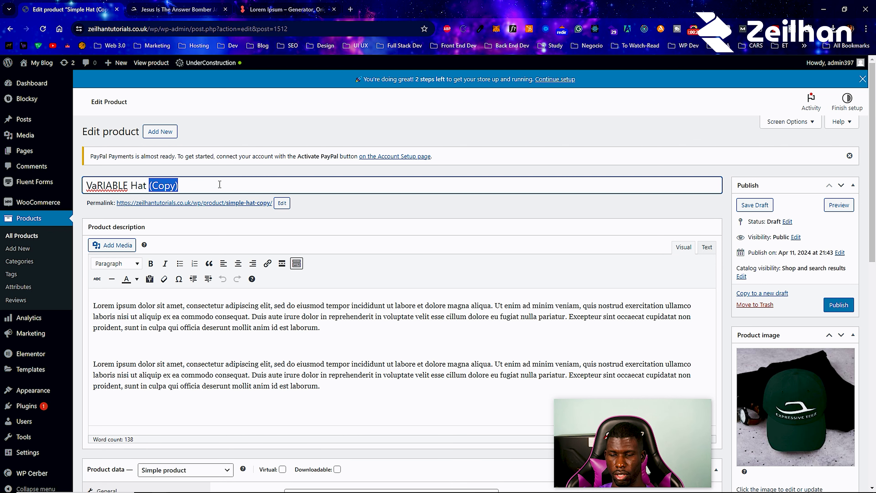
pyautogui.press('BackSpace')
pyautogui.hotkey('ctrl', 'a')
pyautogui.hotkey('ctrl', 'c')
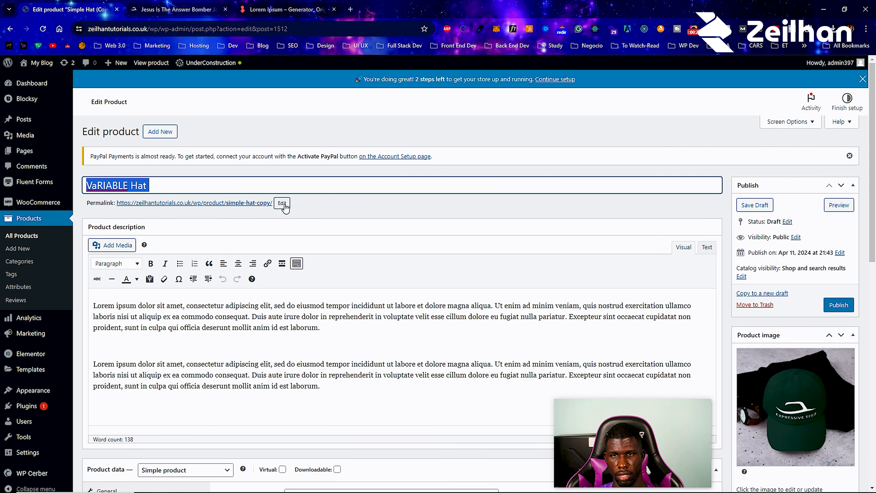
# - Paste the product name as the permalink slug, then fix the title capitalization to 'Variable Hat'
pyautogui.click(282, 203)
pyautogui.hotkey('ctrl', 'a')
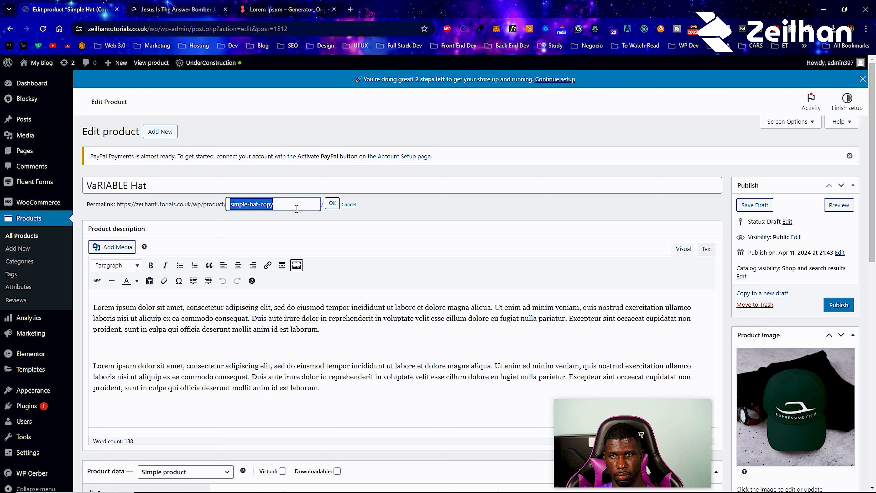
pyautogui.hotkey('ctrl', 'v')
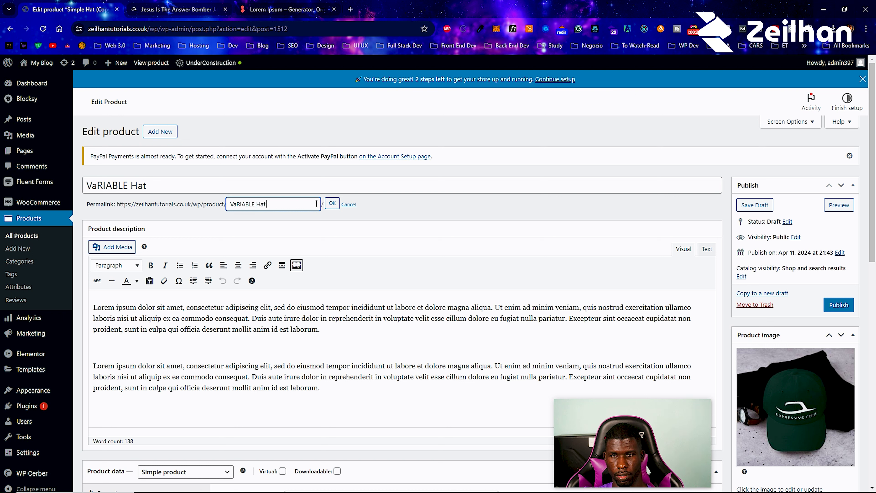
pyautogui.click(332, 204)
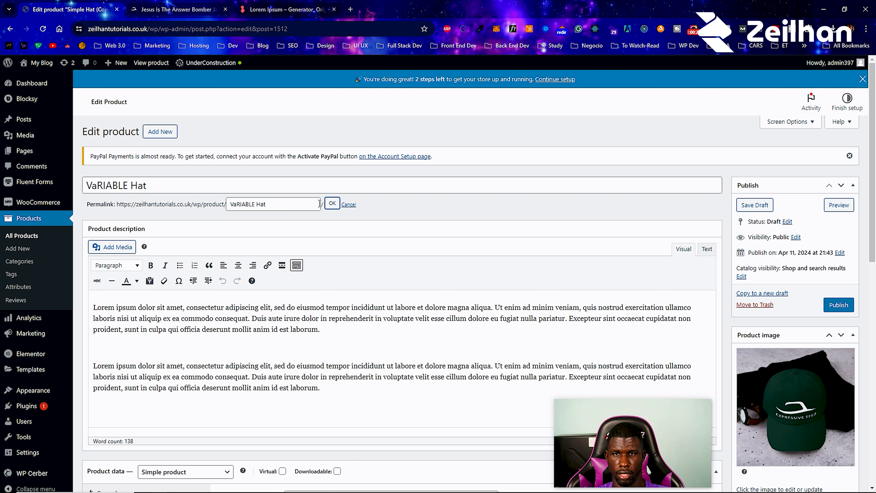
pyautogui.doubleClick(109, 186)
pyautogui.write('Variable')
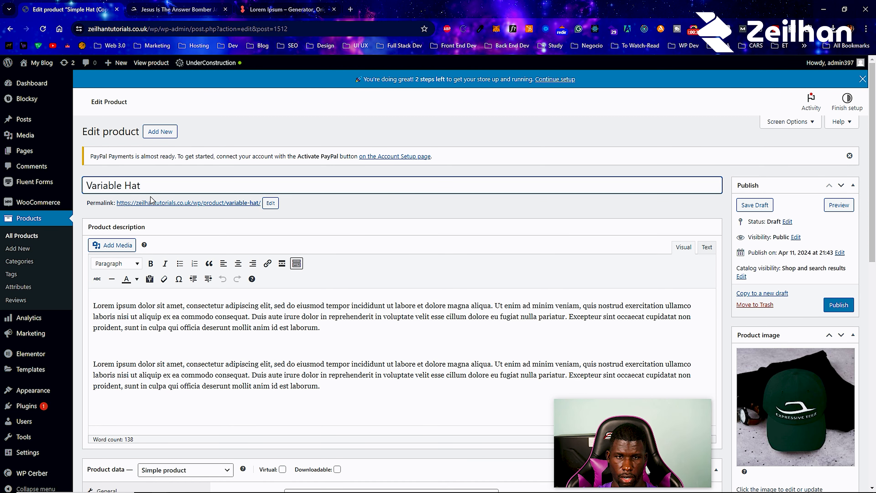
pyautogui.scroll(-5, 378, 194)
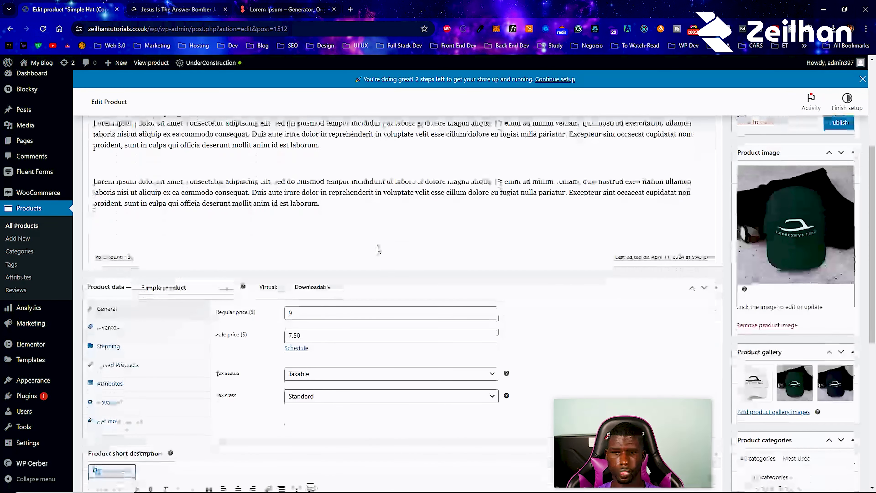
# - Review the product type list, the advanced settings and the Color attribute's values
pyautogui.click(186, 288)
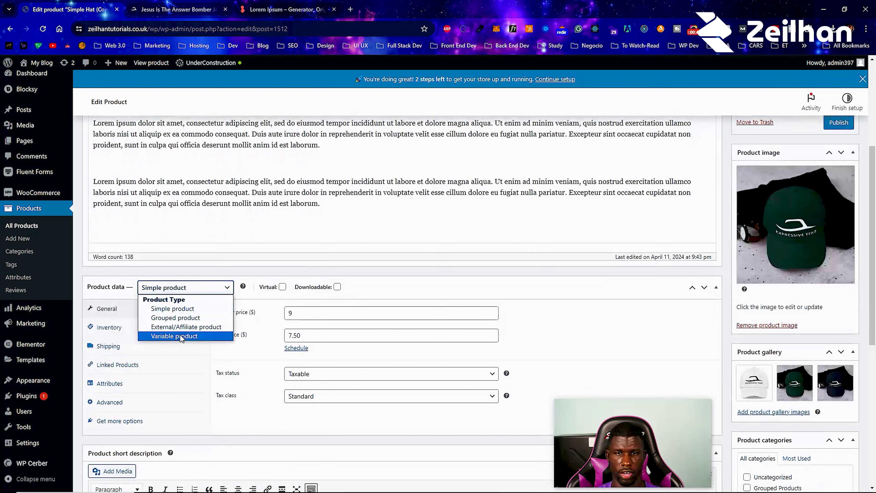
pyautogui.click(204, 239)
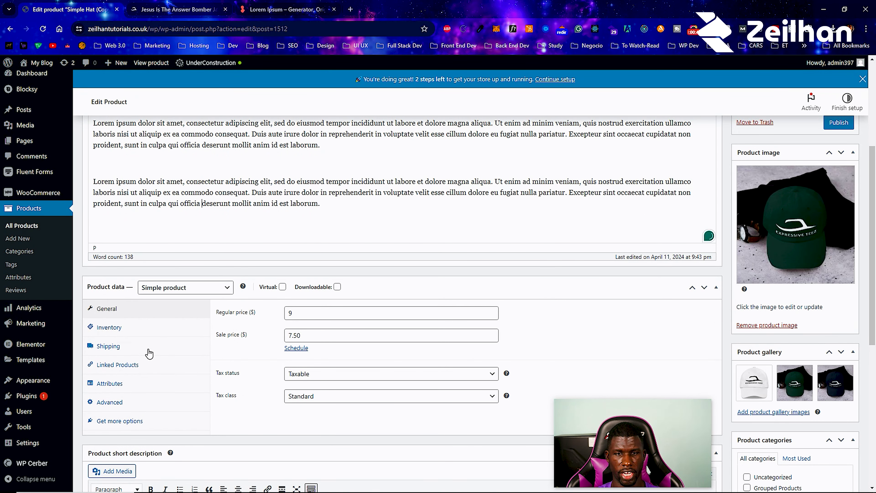
pyautogui.click(131, 403)
pyautogui.click(114, 383)
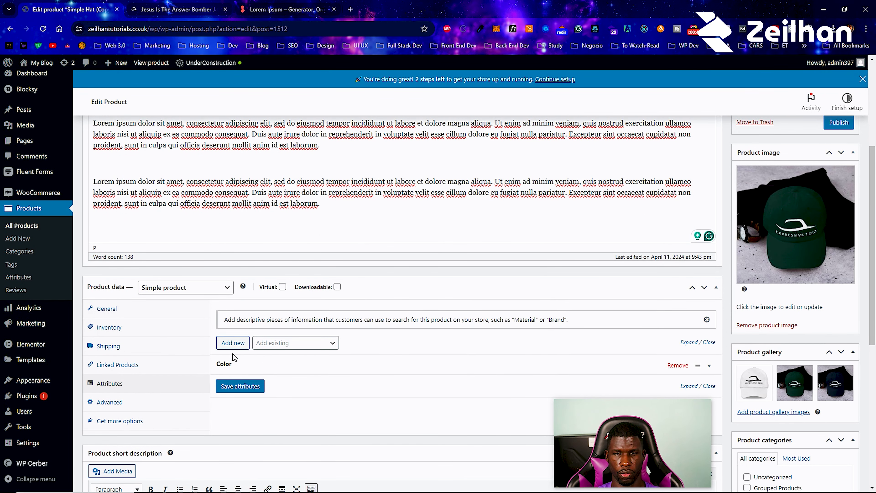
pyautogui.click(319, 369)
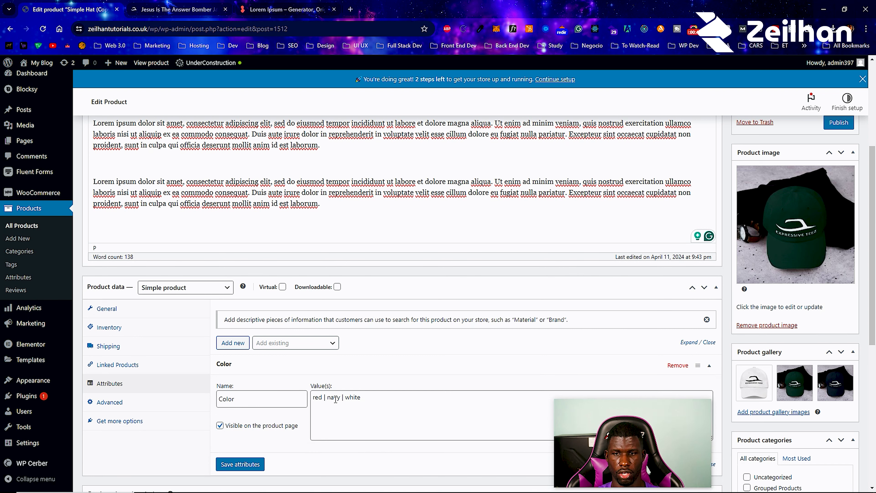
pyautogui.click(194, 289)
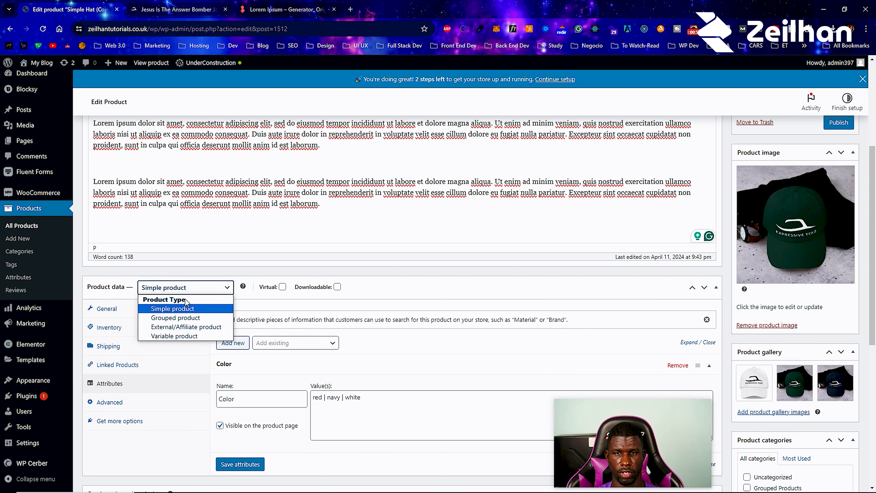
pyautogui.click(103, 309)
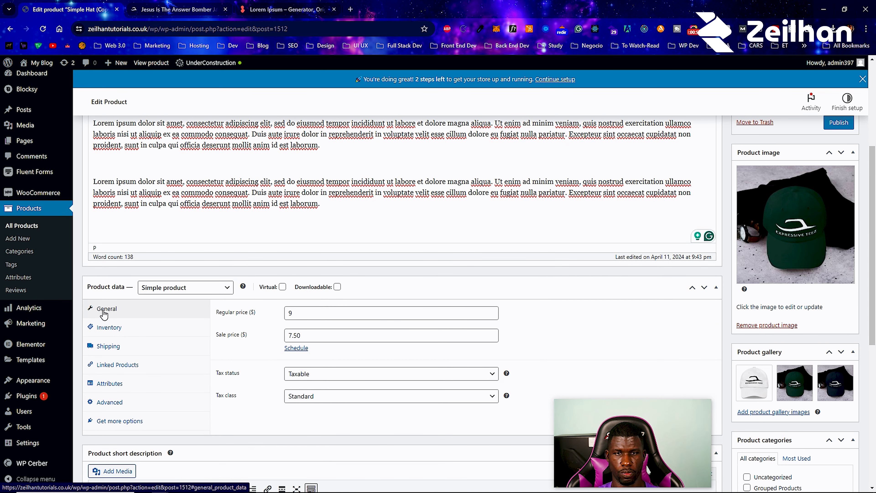
# - Make it a Variable product and save the Color attribute as used for variations
pyautogui.click(172, 293)
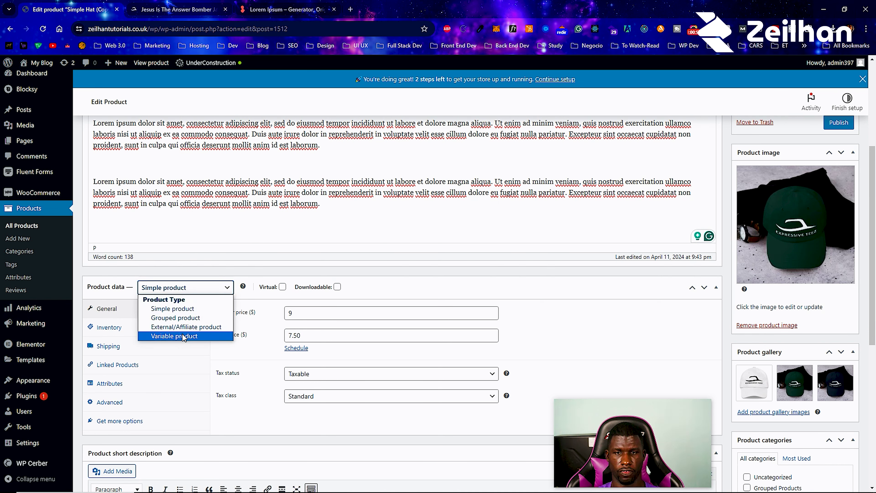
pyautogui.click(183, 335)
pyautogui.scroll(-1, 176, 362)
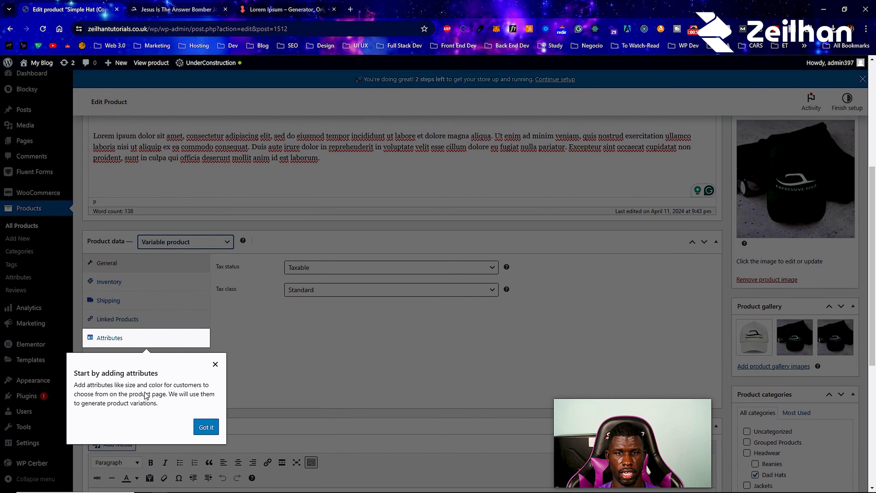
pyautogui.click(206, 427)
pyautogui.click(148, 341)
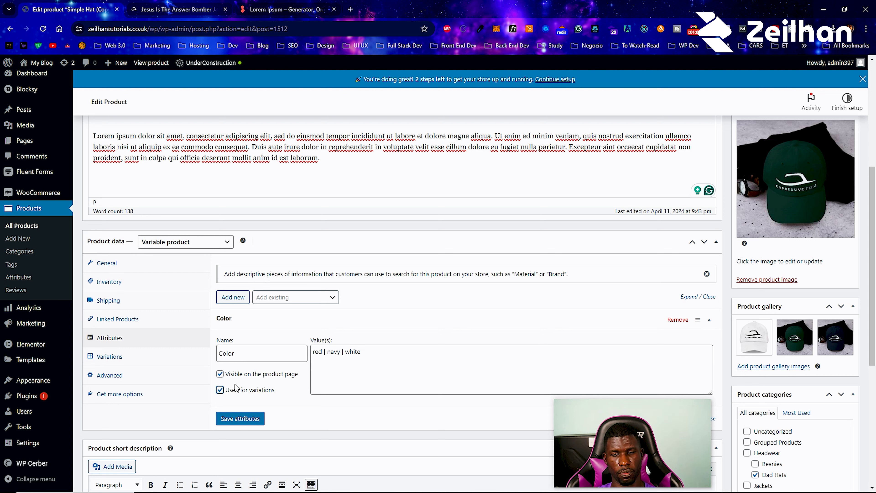
pyautogui.click(239, 419)
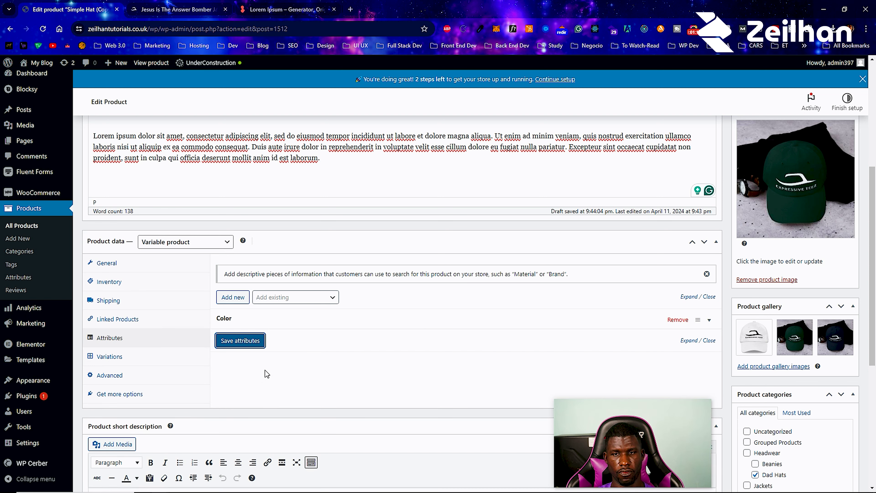
pyautogui.click(165, 359)
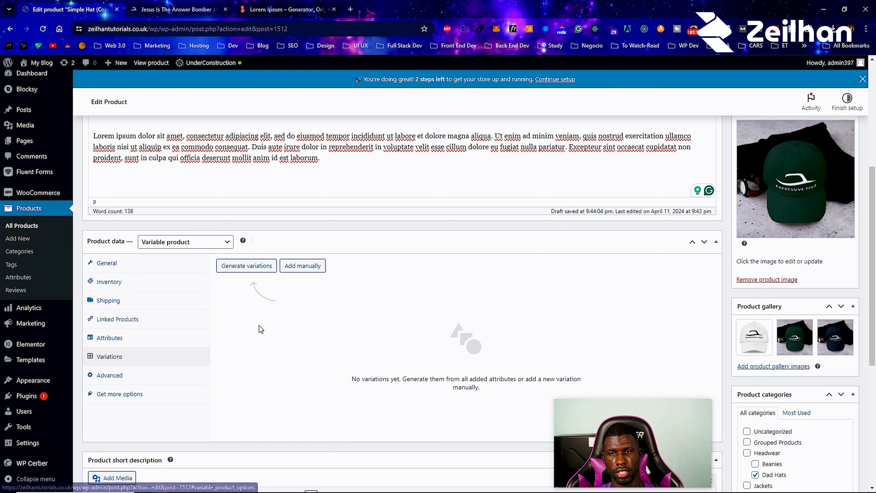
# - Generate all three Color variations, check the red/navy/white values, then go to the bomber jacket page
pyautogui.click(258, 272)
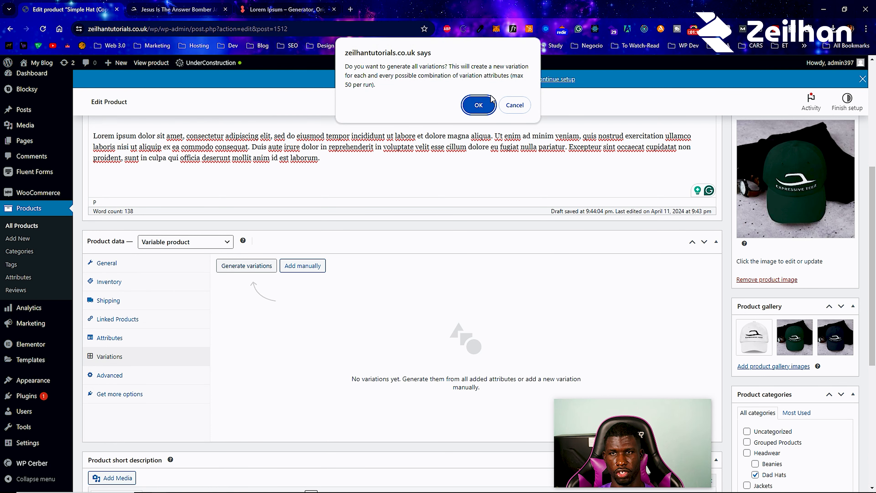
pyautogui.click(490, 104)
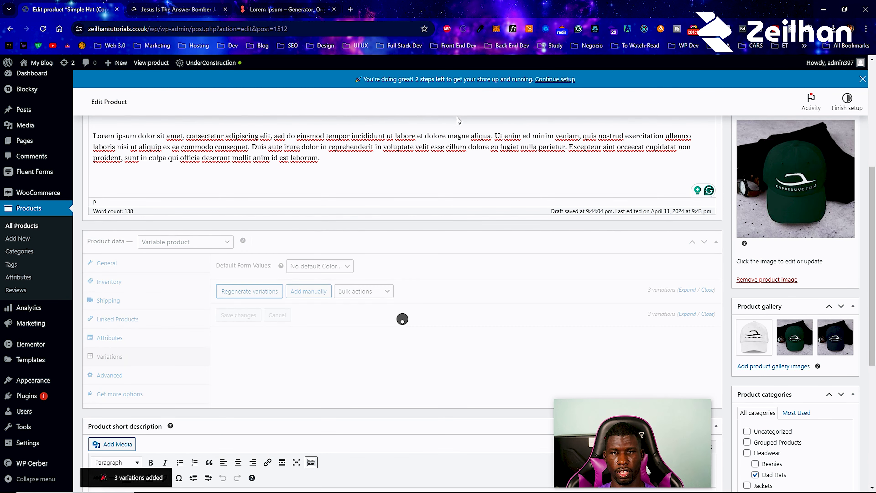
pyautogui.click(169, 342)
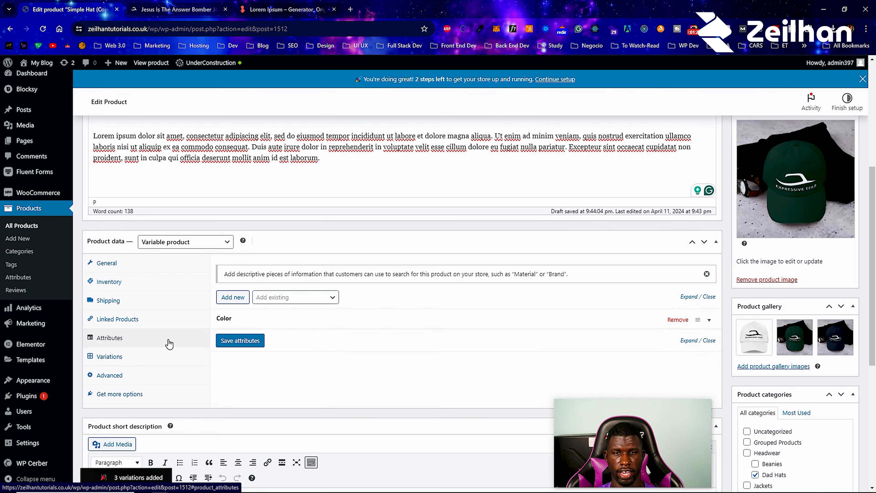
pyautogui.click(246, 323)
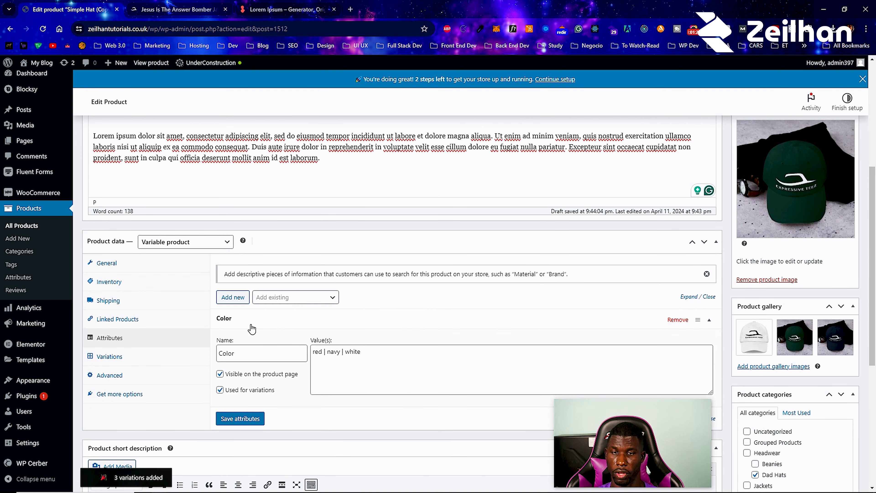
pyautogui.click(202, 10)
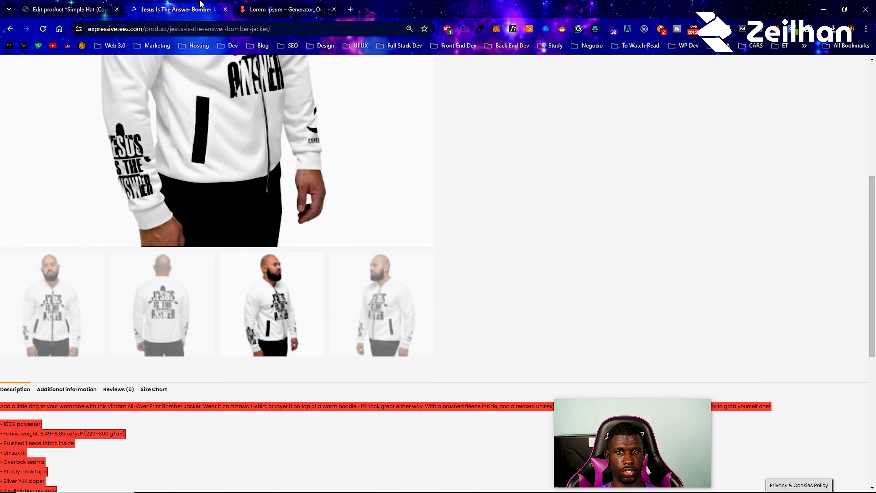
# - Browse to the Medium Sleeve Teez category via Tops > Teez
pyautogui.scroll(5, 356, 242)
pyautogui.scroll(1, 359, 251)
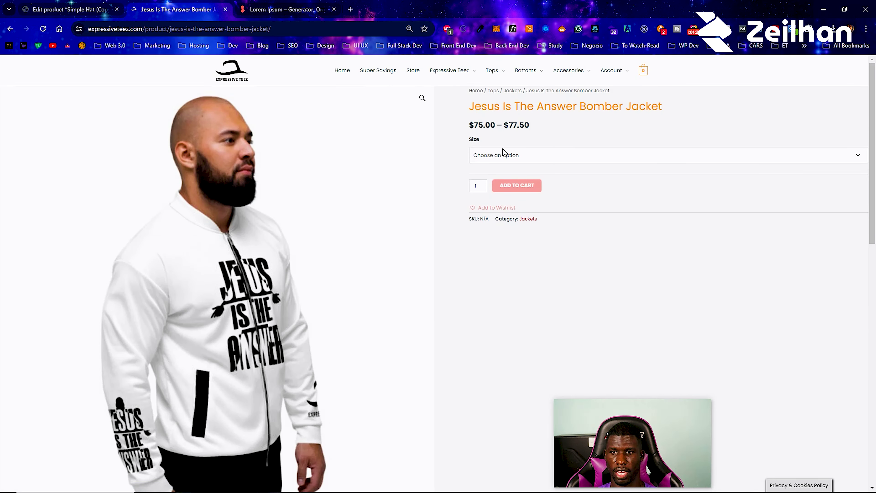
pyautogui.moveTo(502, 73)
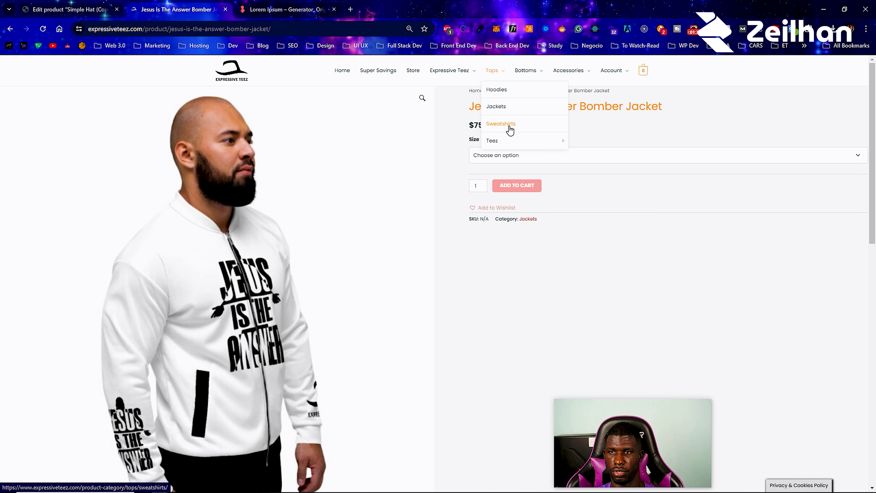
pyautogui.click(604, 159)
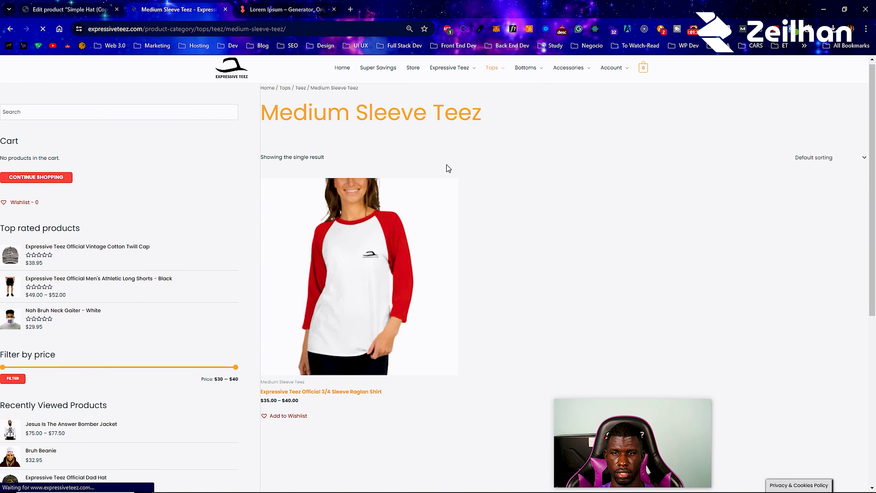
pyautogui.scroll(-1, 385, 238)
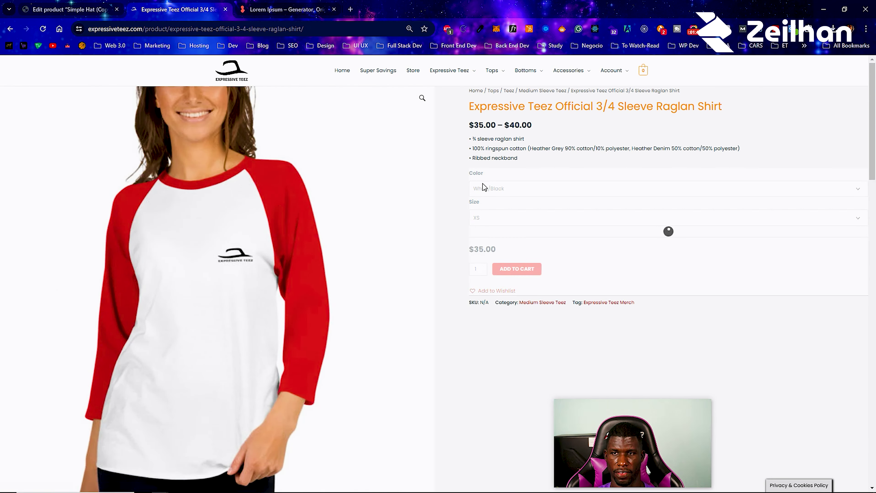
# - Set the raglan shirt to White/Red in size L ($38.00), then return to the hat editor
pyautogui.click(493, 189)
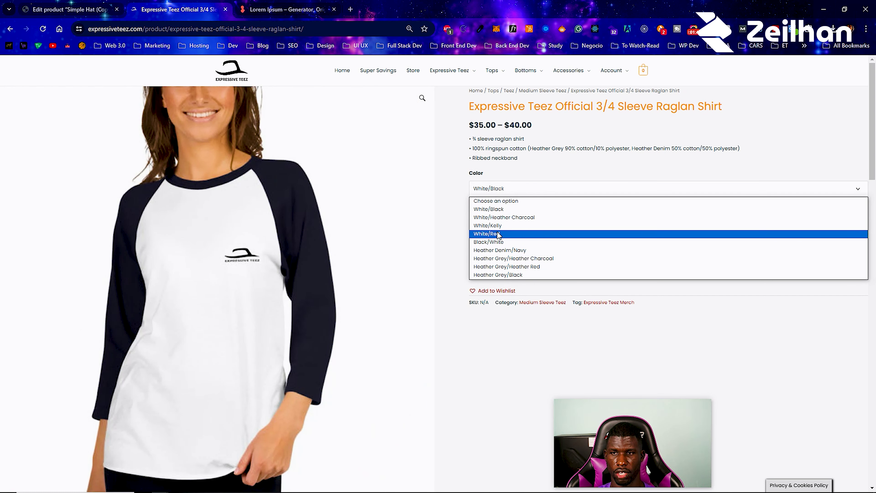
pyautogui.click(508, 231)
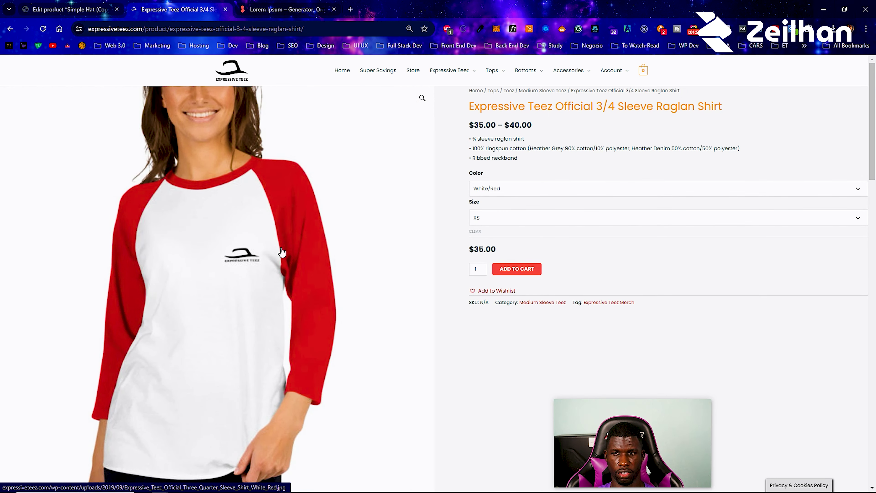
pyautogui.click(514, 218)
pyautogui.click(501, 264)
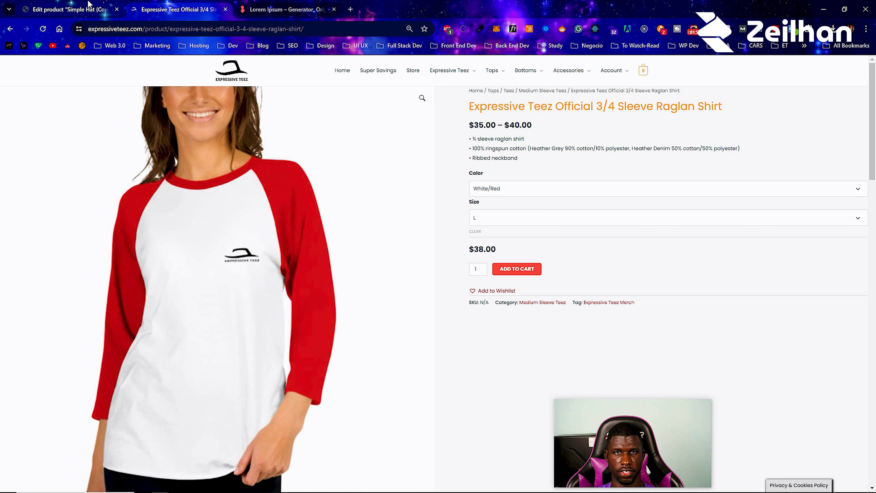
pyautogui.click(100, 10)
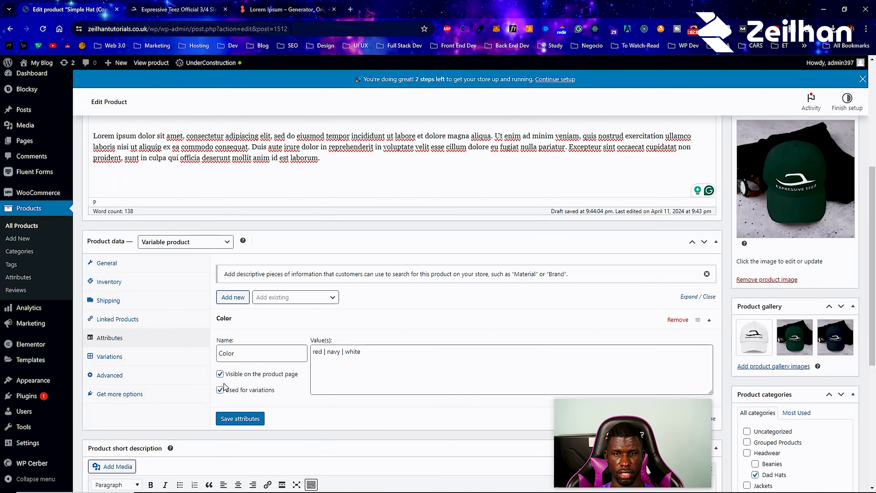
# - Add and then remove a blank attribute, and show the product's three variations
pyautogui.click(233, 297)
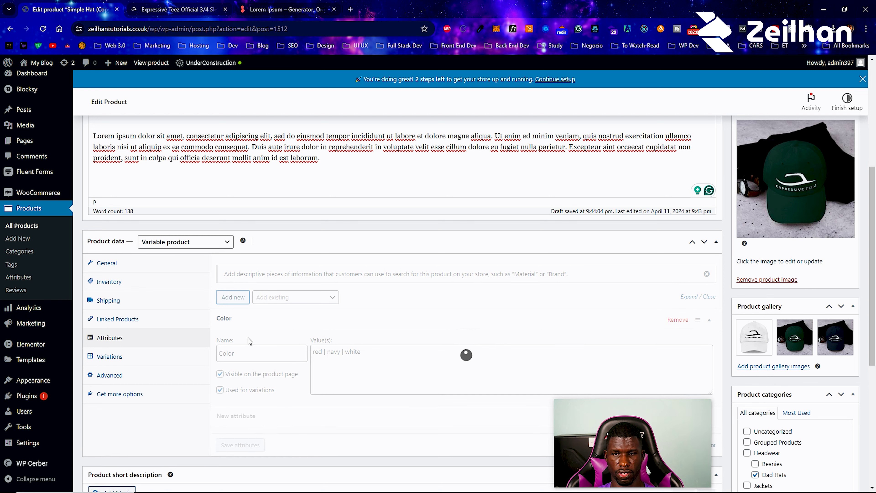
pyautogui.scroll(-3, 256, 384)
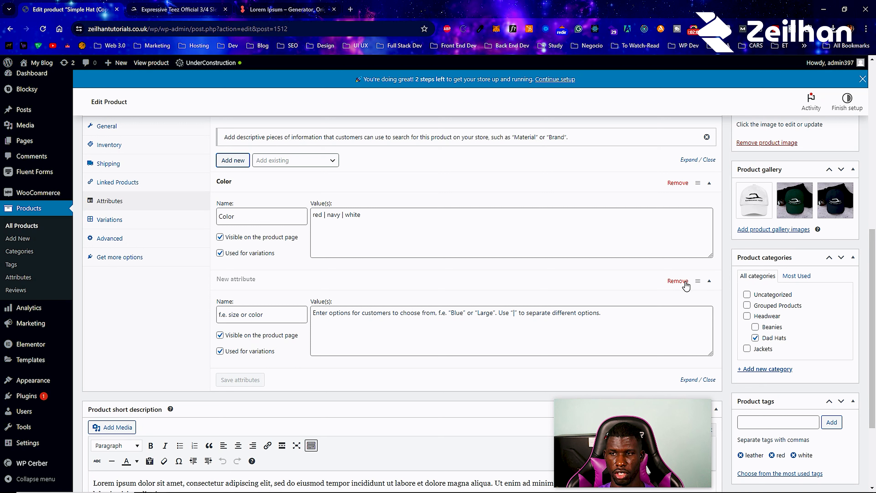
pyautogui.click(672, 283)
pyautogui.click(478, 94)
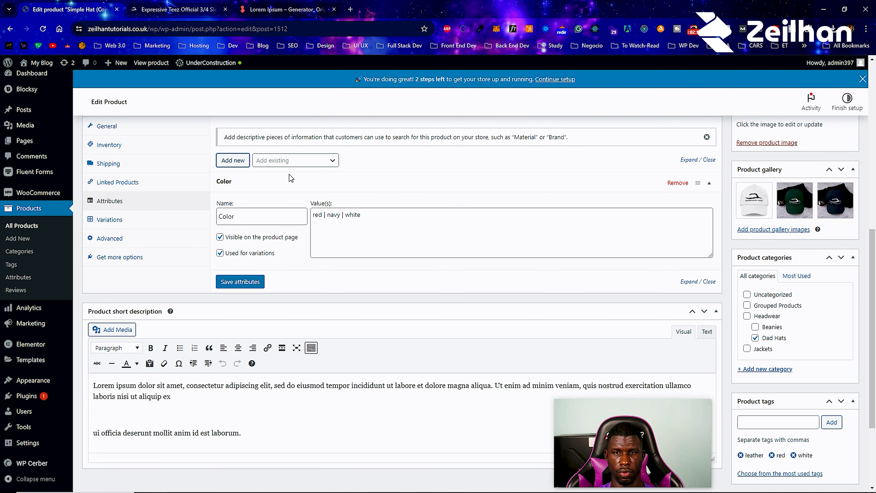
pyautogui.click(119, 223)
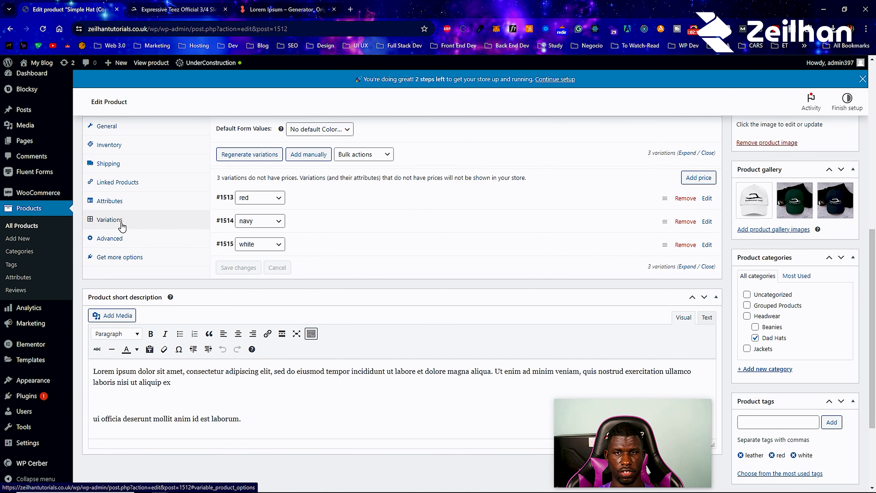
# - Set the green BRUH beanie as the red variation #1513's image
pyautogui.click(303, 205)
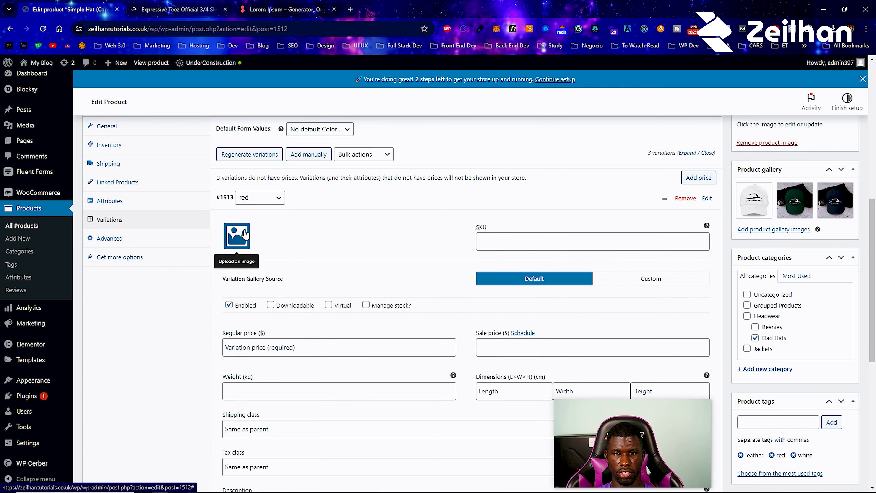
pyautogui.click(245, 234)
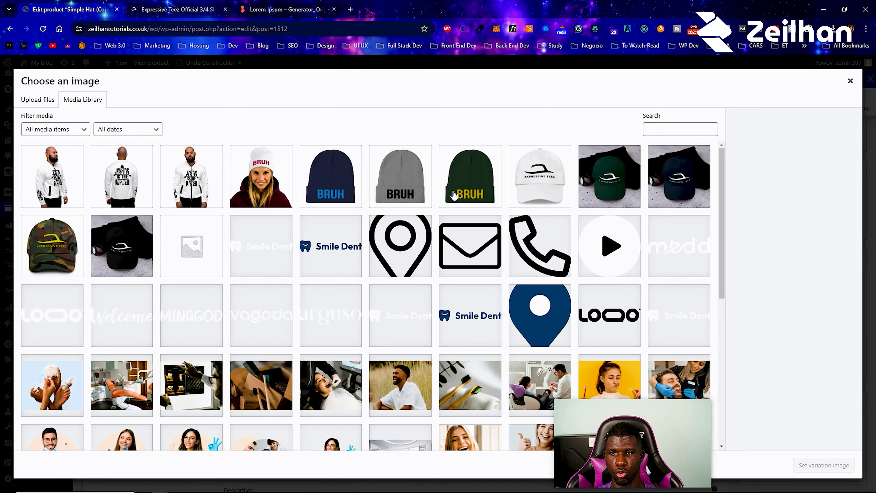
pyautogui.click(488, 182)
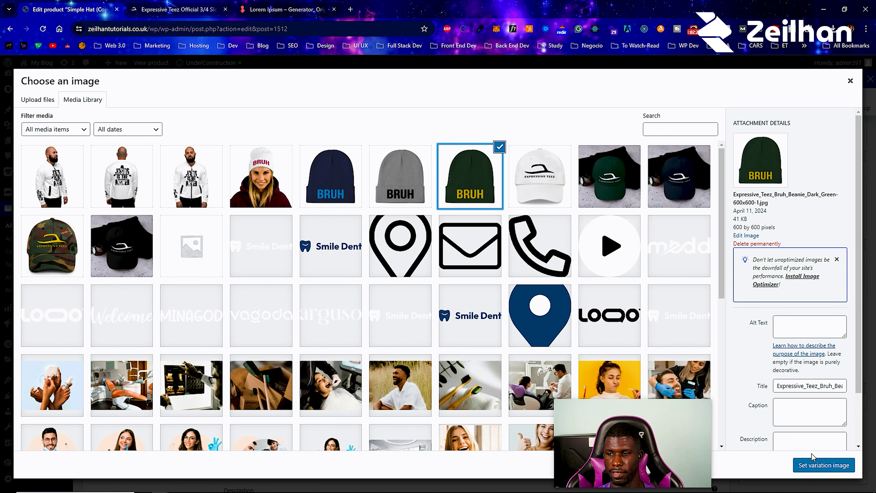
pyautogui.click(824, 465)
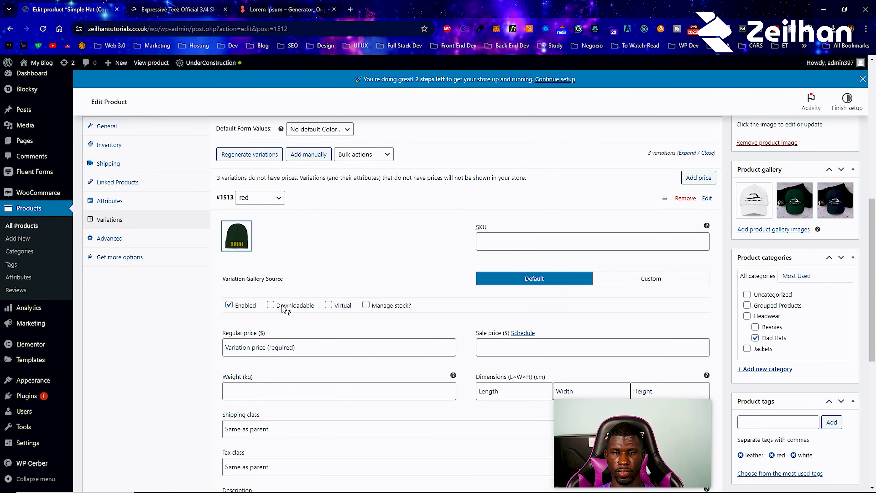
# - Enter 8 as the red variation's regular price and collapse its details
pyautogui.click(272, 346)
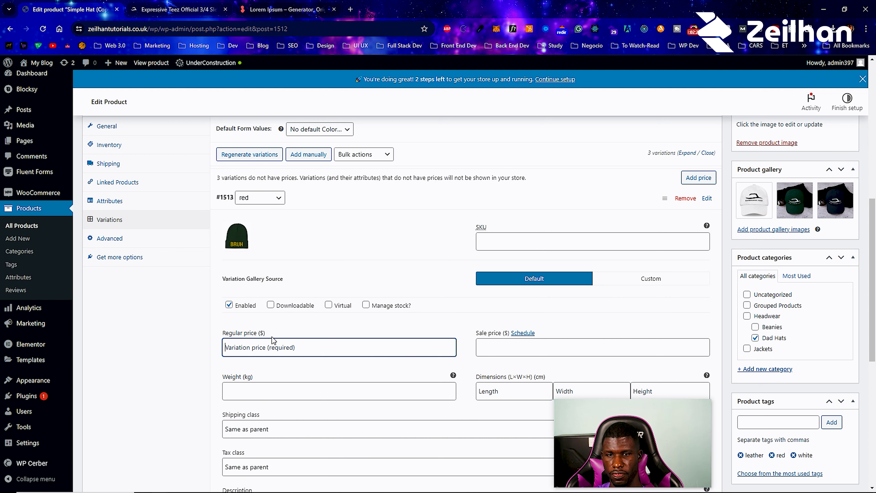
pyautogui.write('8')
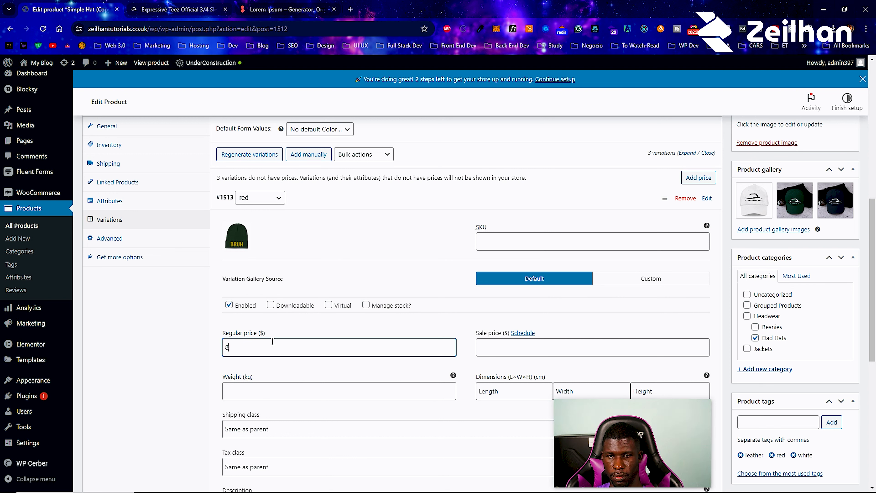
pyautogui.click(418, 326)
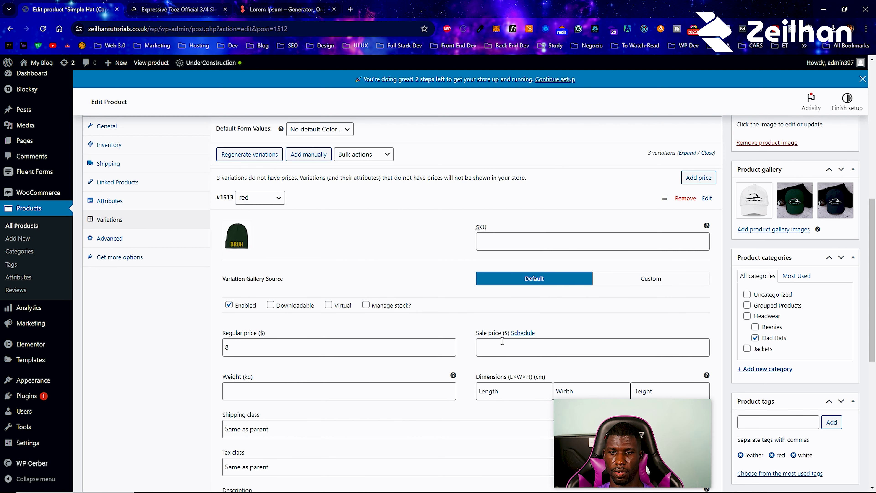
pyautogui.scroll(-1, 334, 279)
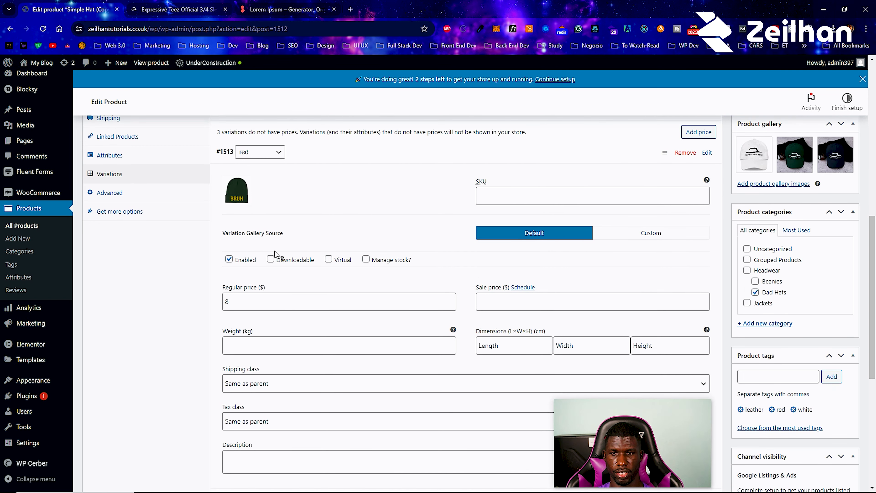
pyautogui.scroll(-2, 285, 308)
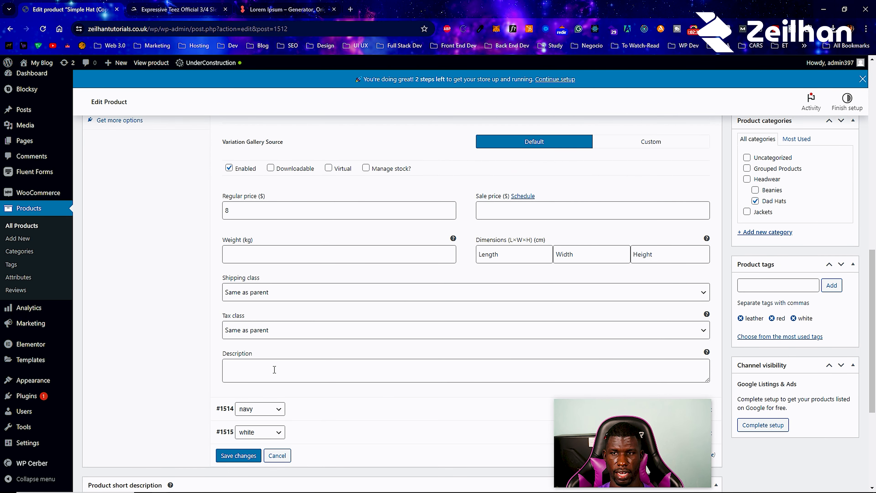
pyautogui.scroll(3, 274, 370)
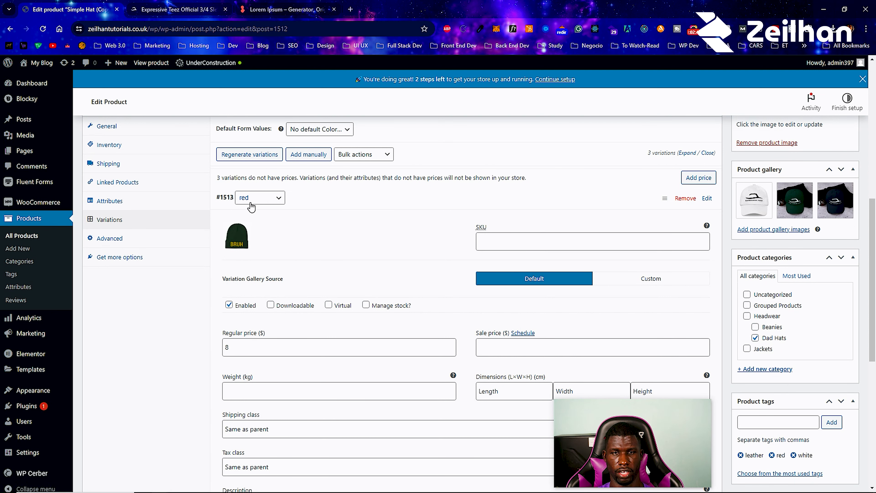
pyautogui.click(343, 203)
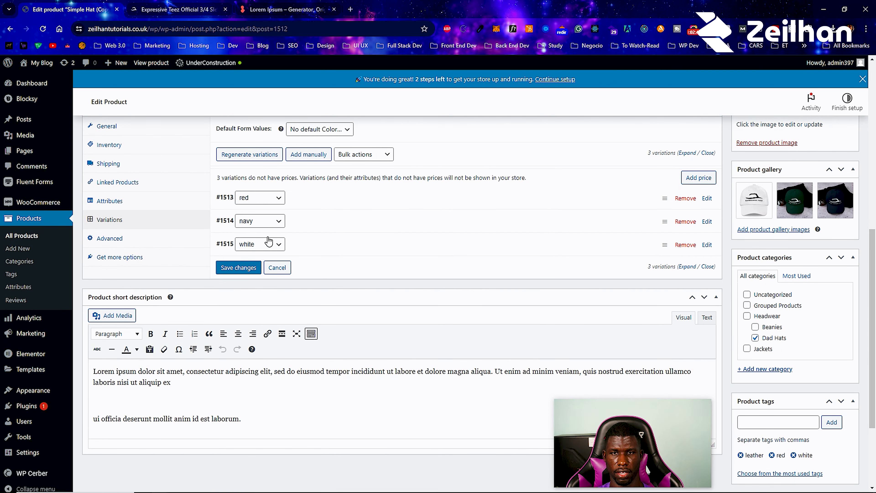
# - Give the navy variation the navy cap image and enter 1 in its regular price
pyautogui.click(314, 231)
pyautogui.click(242, 259)
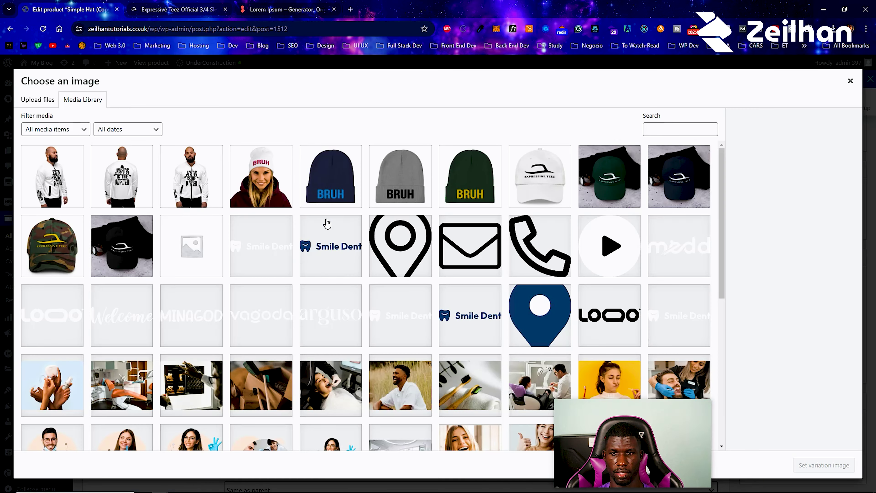
pyautogui.click(697, 186)
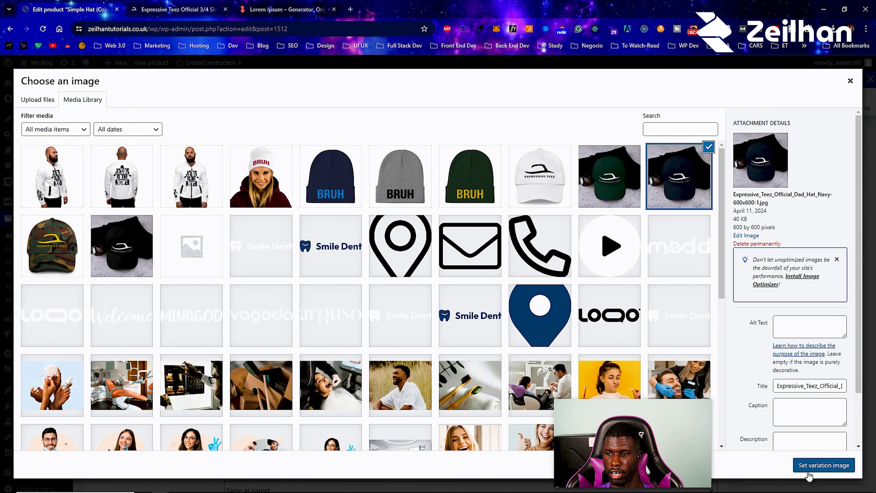
pyautogui.click(807, 465)
pyautogui.click(279, 366)
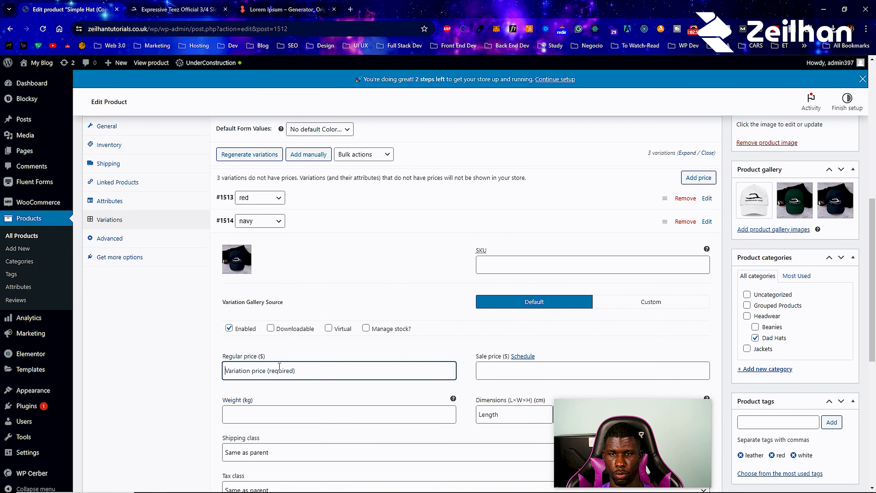
pyautogui.write('10')
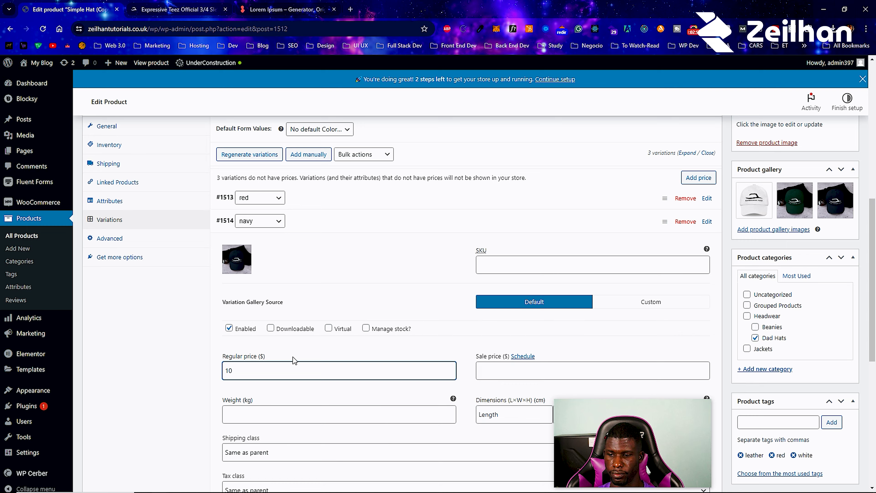
pyautogui.scroll(-5, 280, 360)
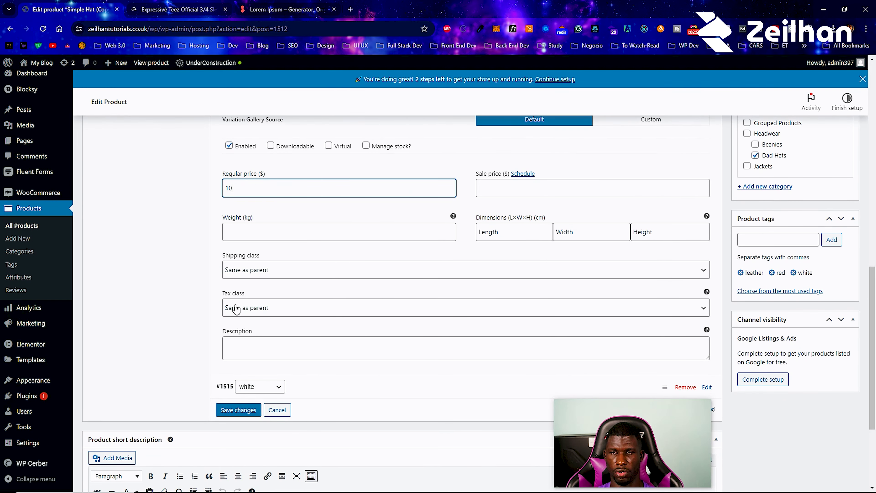
# - Give the white variation #1515 the white cap image and a regular price of 9
pyautogui.click(328, 383)
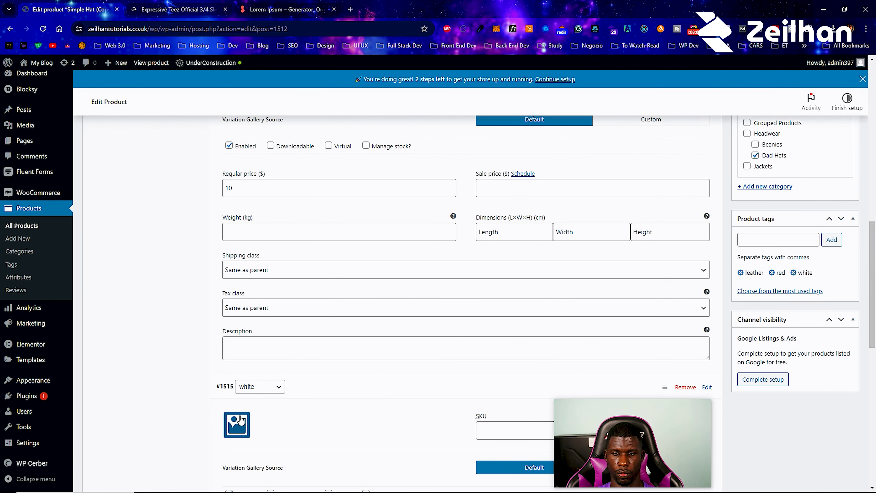
pyautogui.click(236, 425)
pyautogui.click(521, 179)
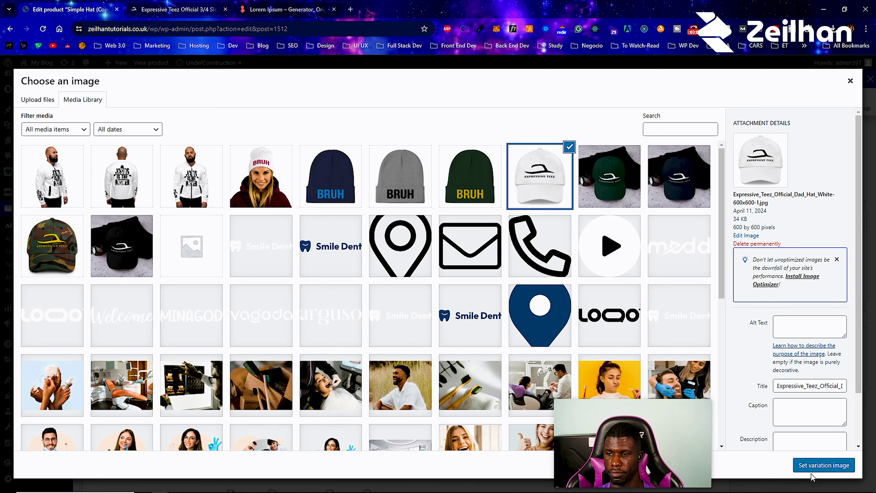
pyautogui.click(818, 466)
pyautogui.scroll(-4, 302, 421)
pyautogui.click(275, 406)
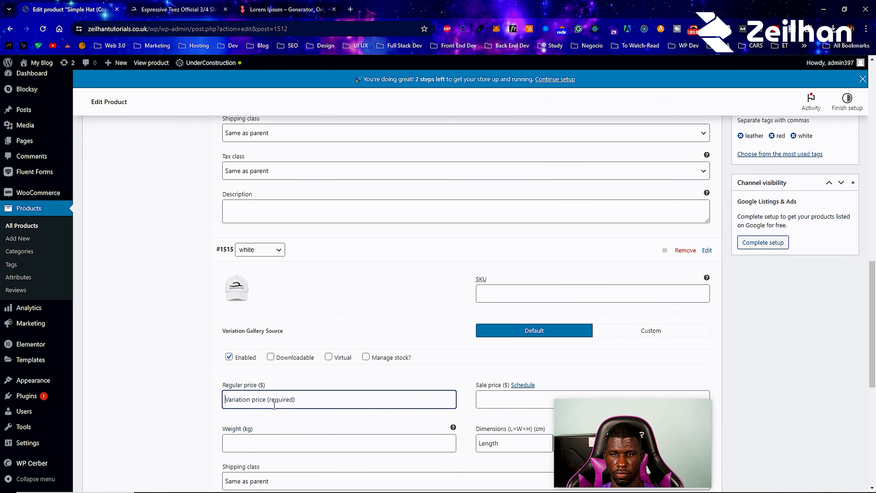
pyautogui.write('99')
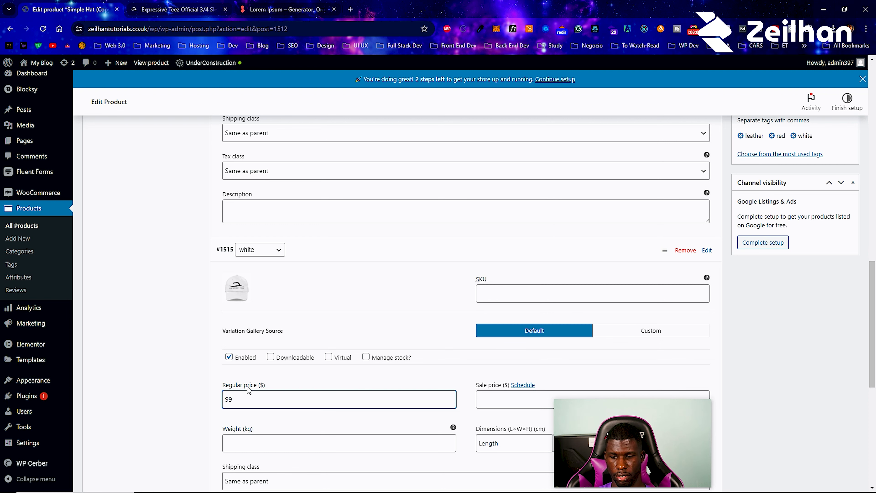
pyautogui.press('BackSpace')
# - Save the variation changes
pyautogui.scroll(-5, 326, 338)
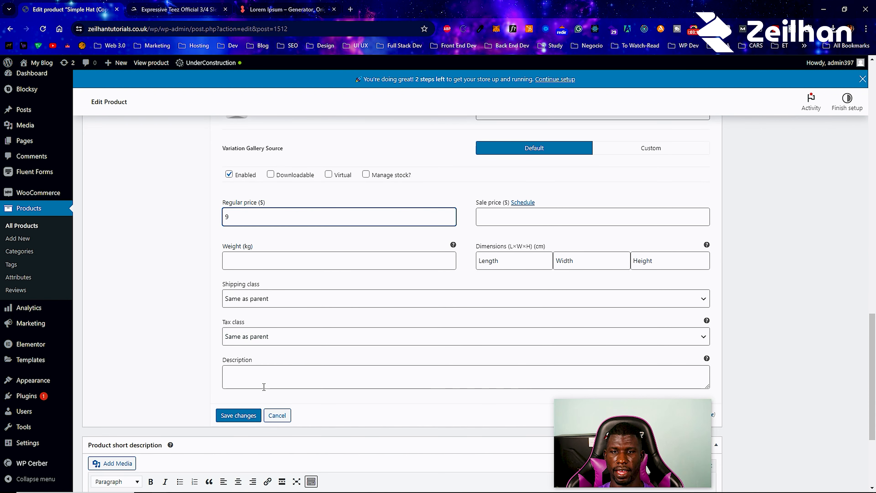
pyautogui.click(246, 416)
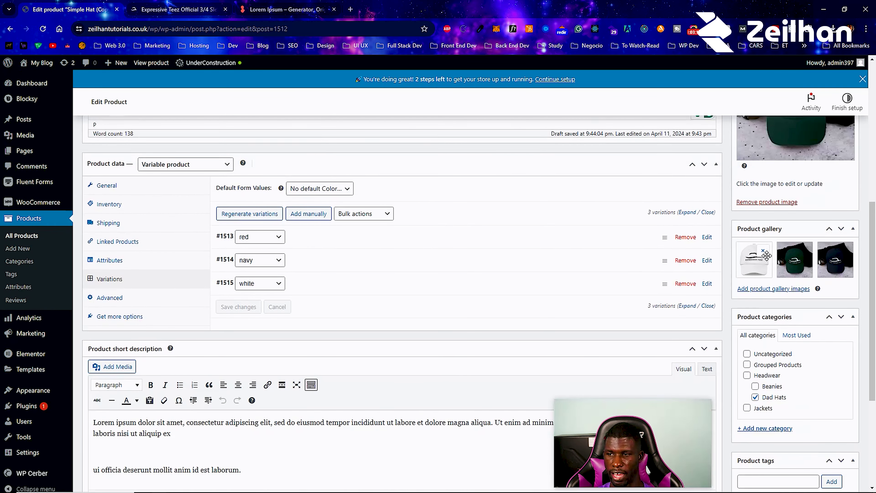
pyautogui.scroll(5, 636, 261)
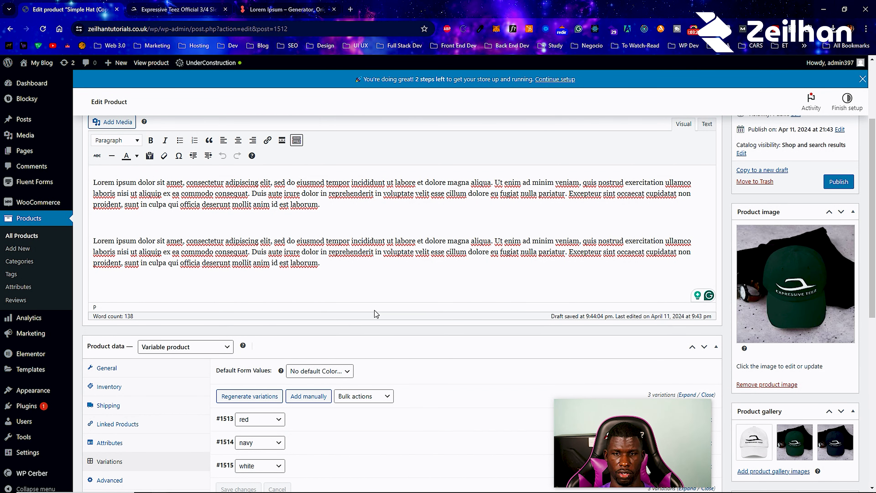
pyautogui.scroll(-4, 408, 314)
# - Create a new 'Variable Hat' product category with Dad Hats as its parent
pyautogui.scroll(-5, 821, 311)
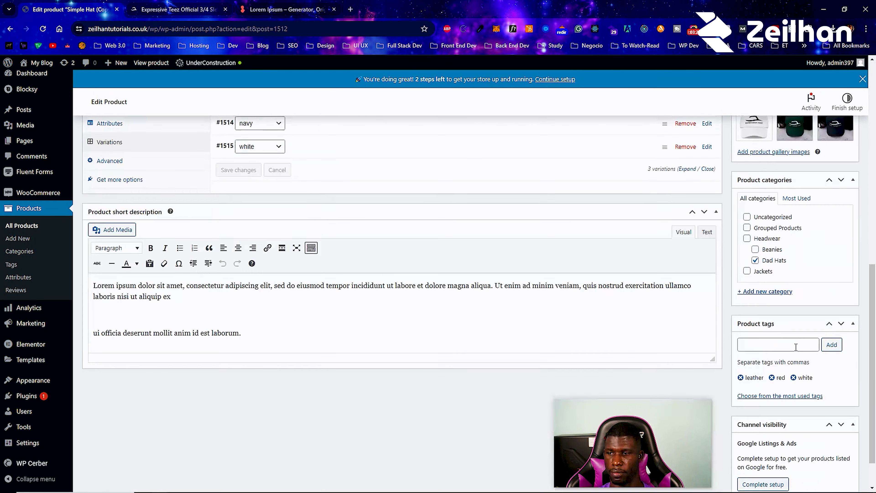
pyautogui.click(771, 292)
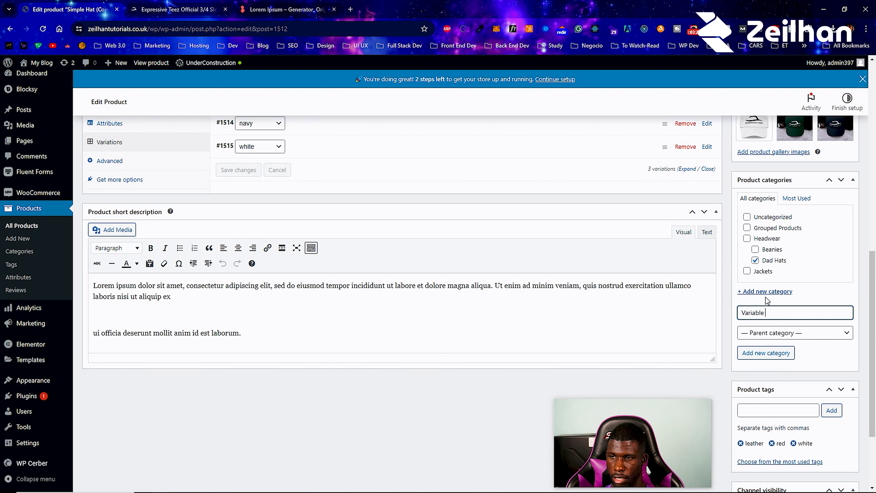
pyautogui.click(792, 340)
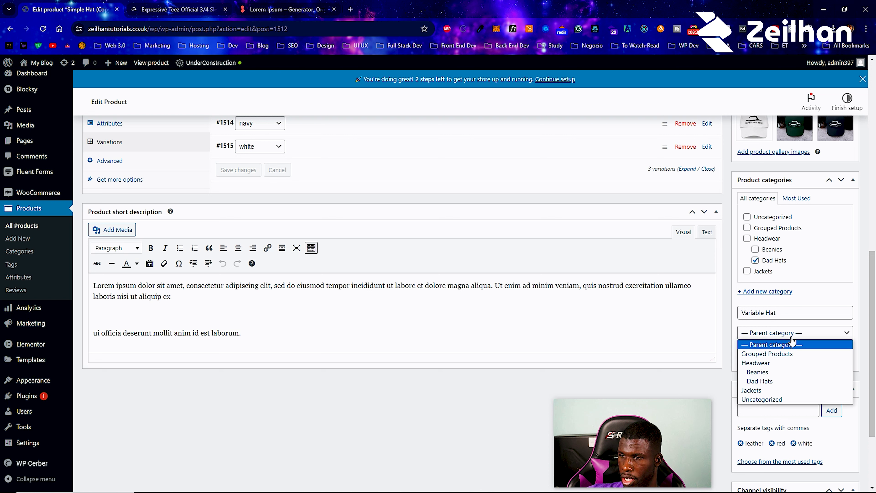
pyautogui.click(770, 371)
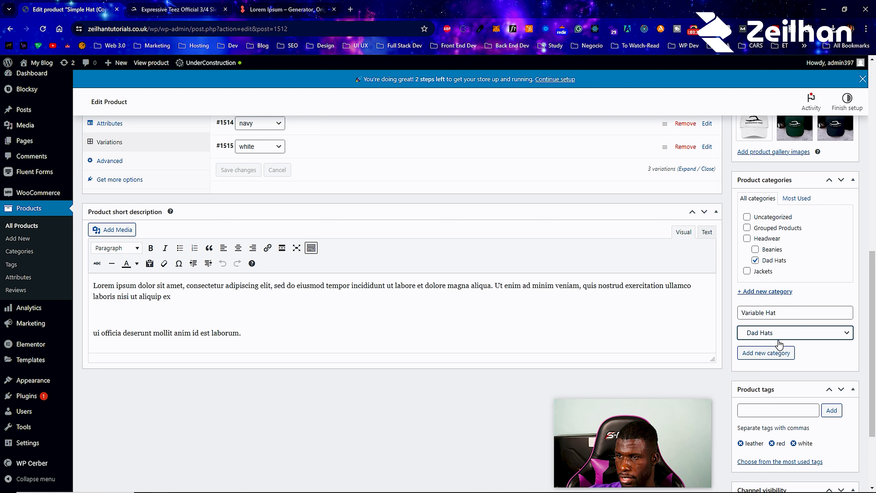
pyautogui.click(757, 267)
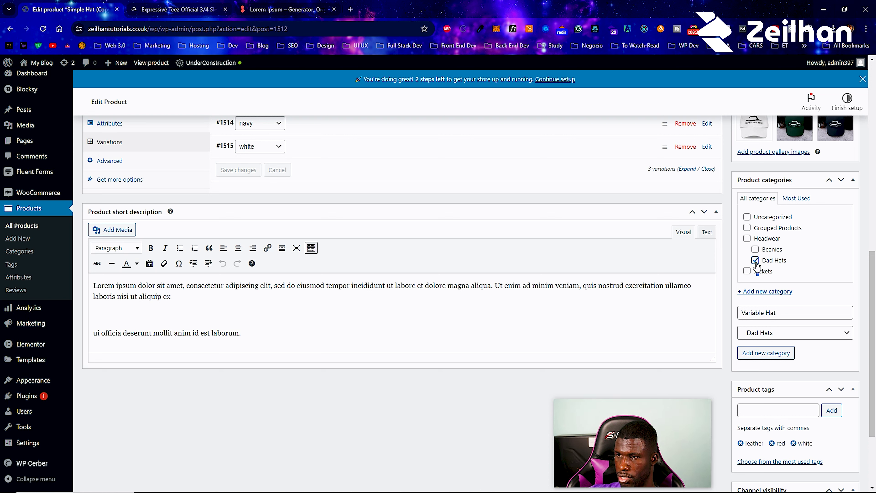
pyautogui.click(754, 351)
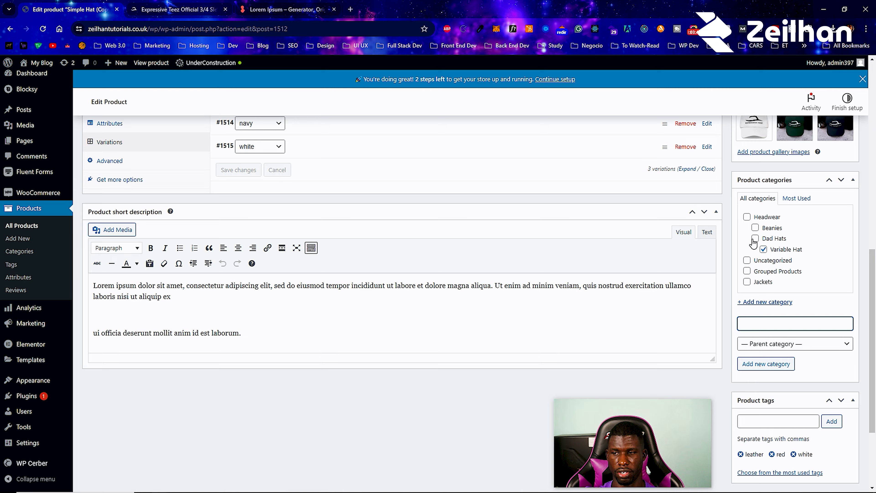
# - Publish the Variable Hat product
pyautogui.scroll(-3, 753, 243)
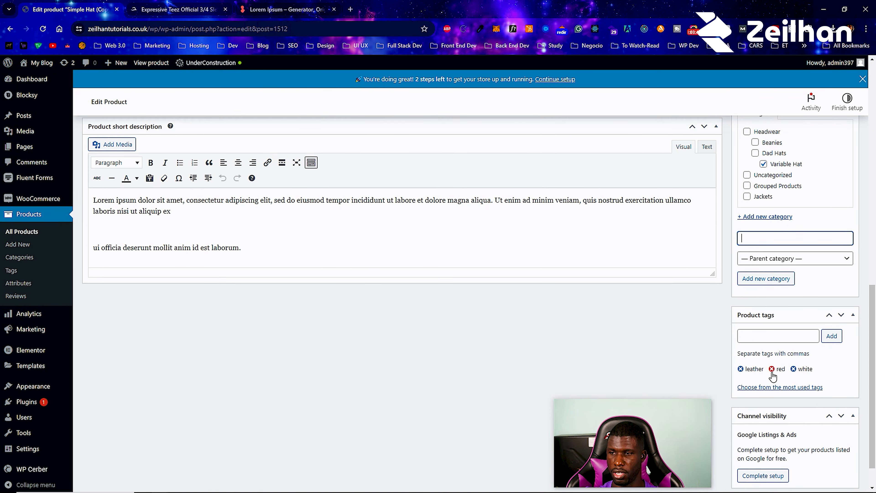
pyautogui.scroll(8, 777, 375)
pyautogui.scroll(5, 755, 282)
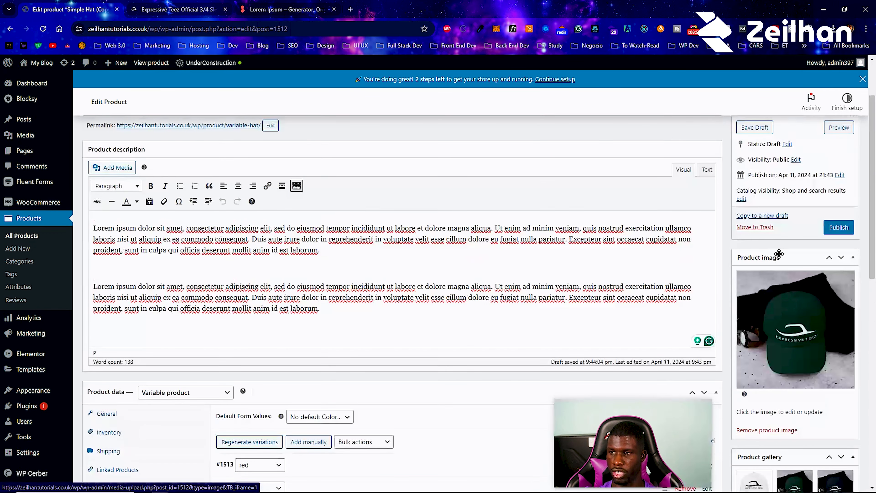
pyautogui.click(837, 228)
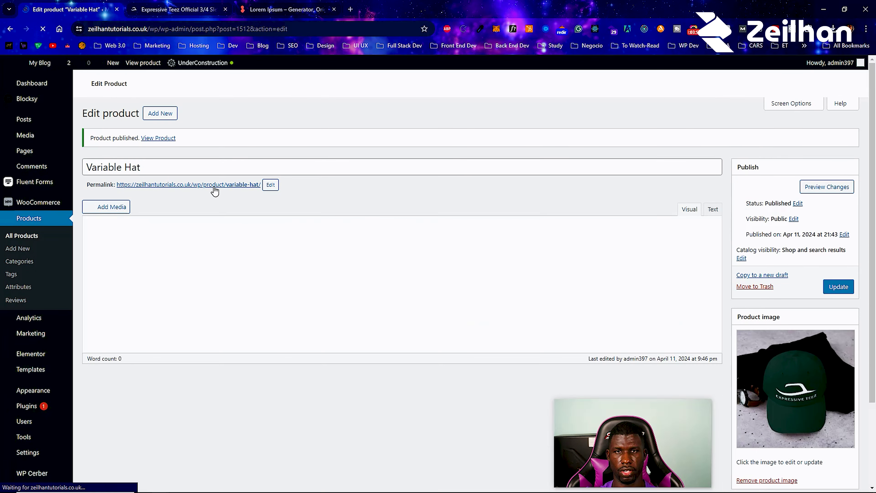
# - Open the live Variable Hat page in a new tab, browse its gallery, and select white
pyautogui.click(159, 163)
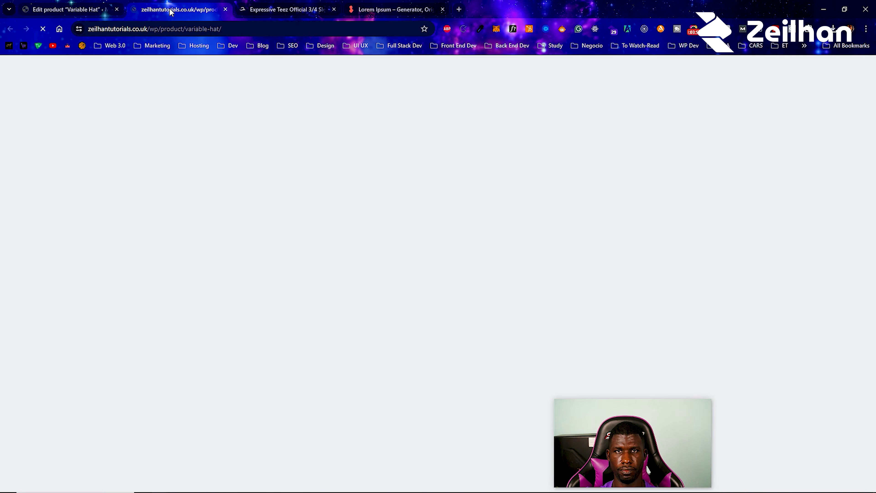
pyautogui.scroll(-1, 314, 279)
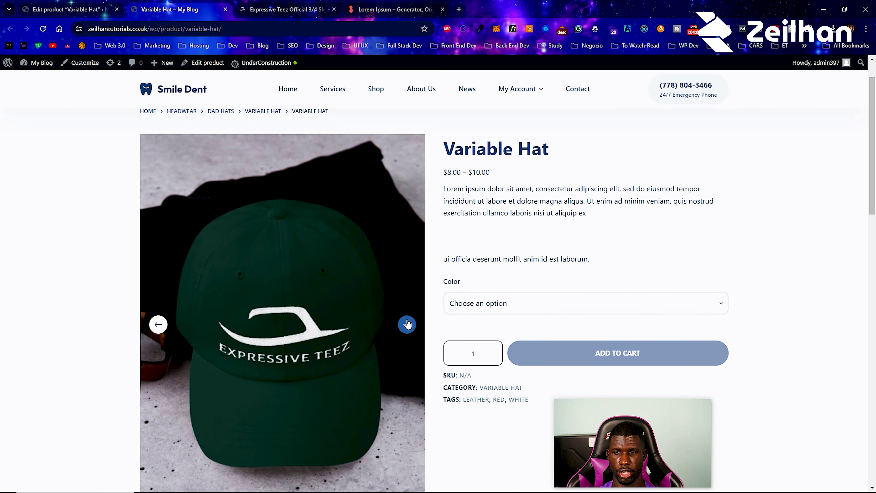
pyautogui.click(407, 325)
pyautogui.click(511, 303)
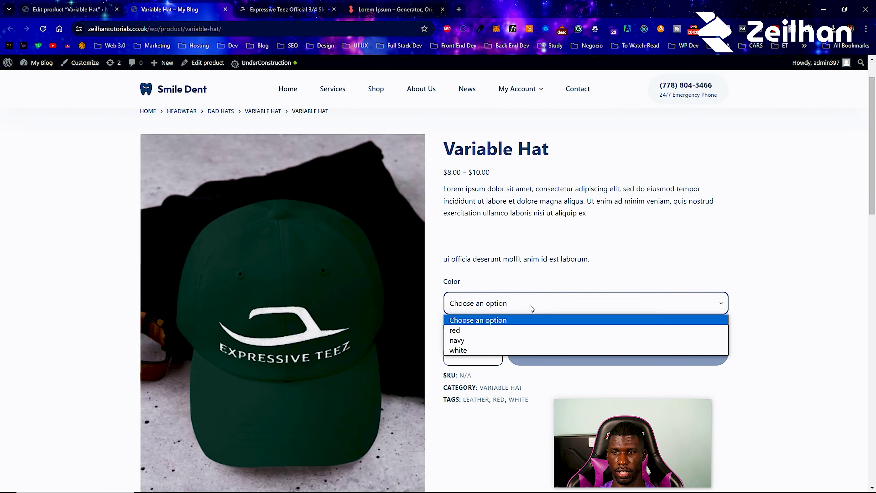
pyautogui.click(504, 350)
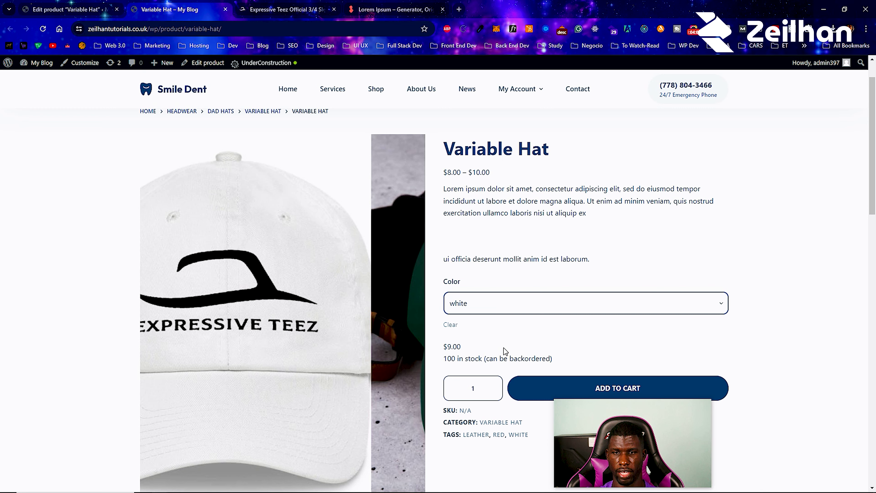
# - Cycle the Color through red, navy and white to check the image and price switching
pyautogui.click(481, 309)
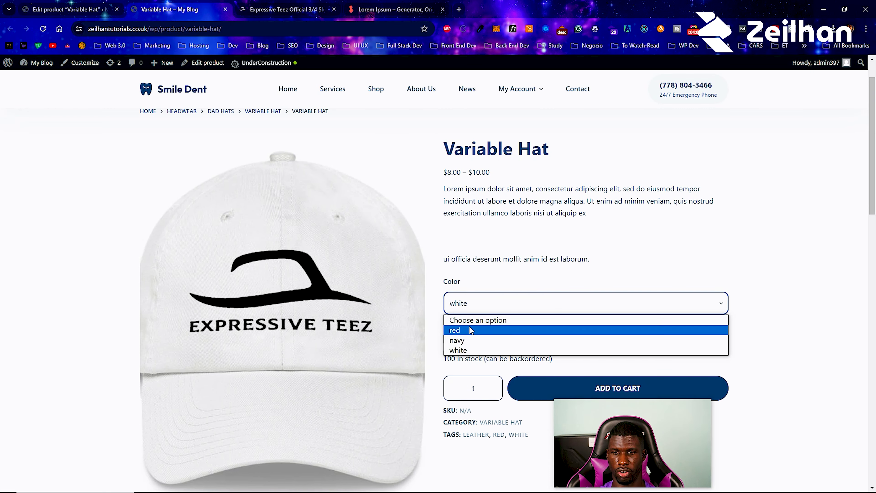
pyautogui.click(483, 328)
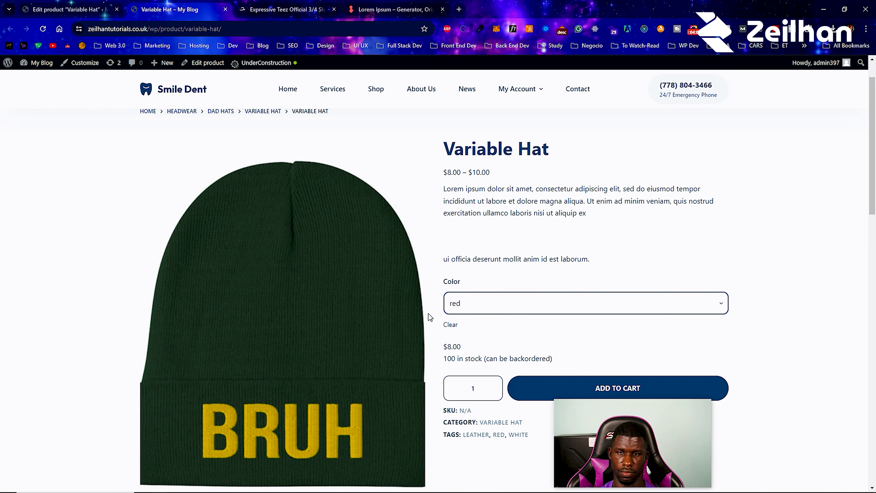
pyautogui.click(476, 307)
pyautogui.click(466, 341)
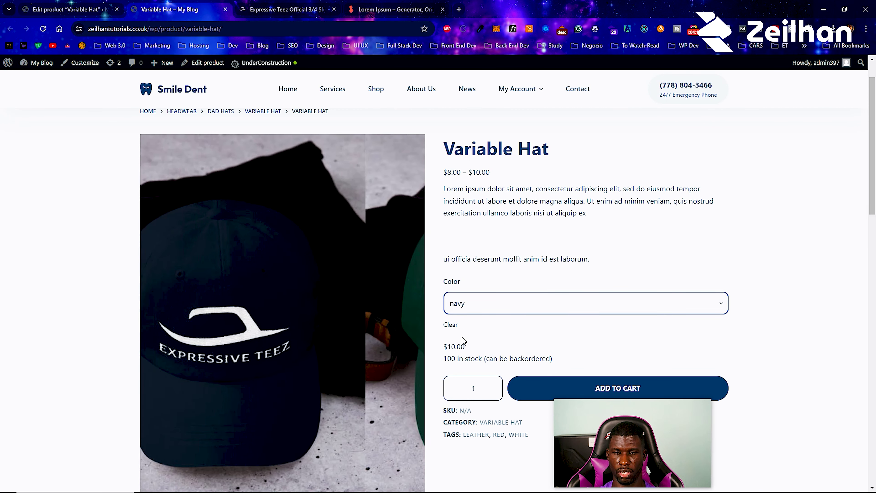
pyautogui.click(464, 304)
pyautogui.click(468, 350)
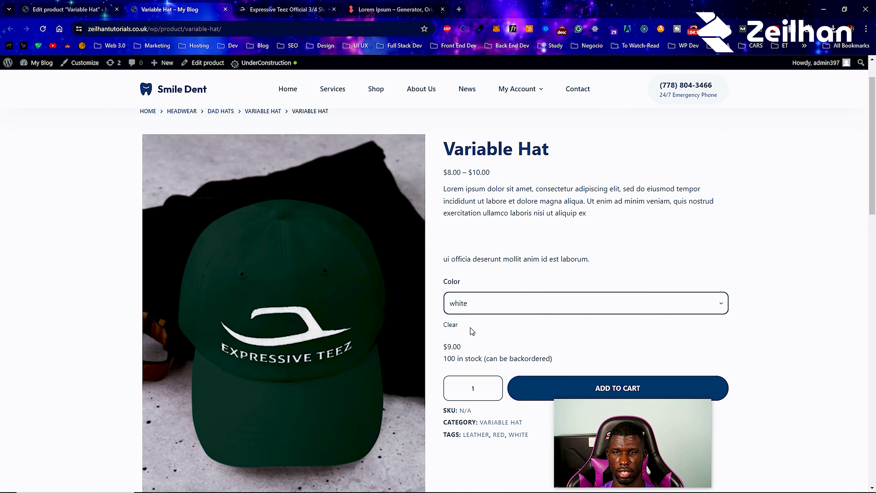
# - Try navy and red once more lower on the page, then return to the product editor
pyautogui.scroll(-3, 471, 303)
pyautogui.click(473, 220)
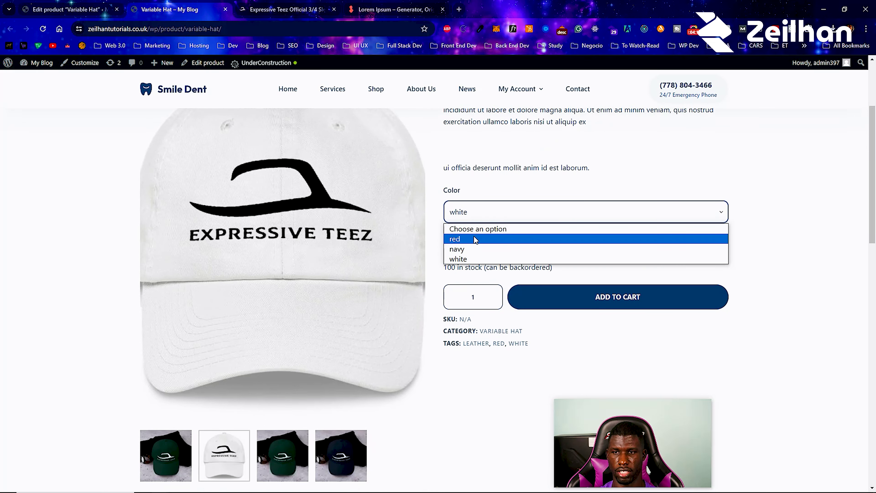
pyautogui.click(474, 249)
pyautogui.click(478, 215)
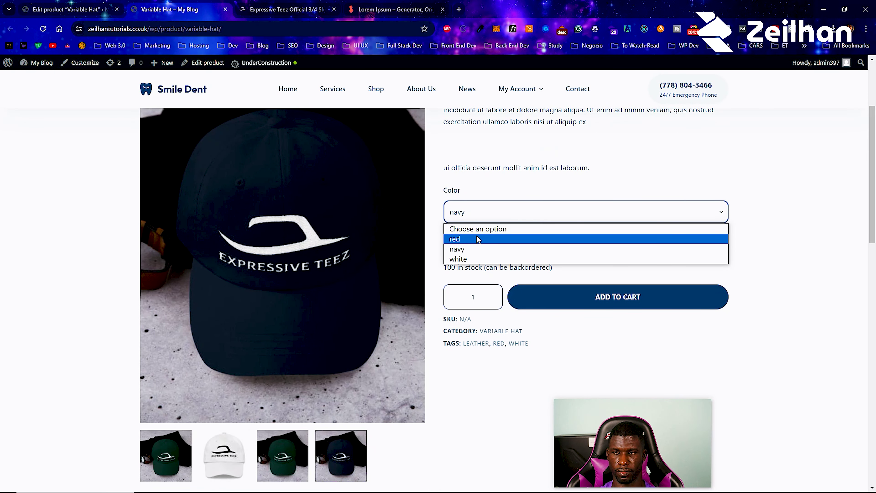
pyautogui.click(474, 239)
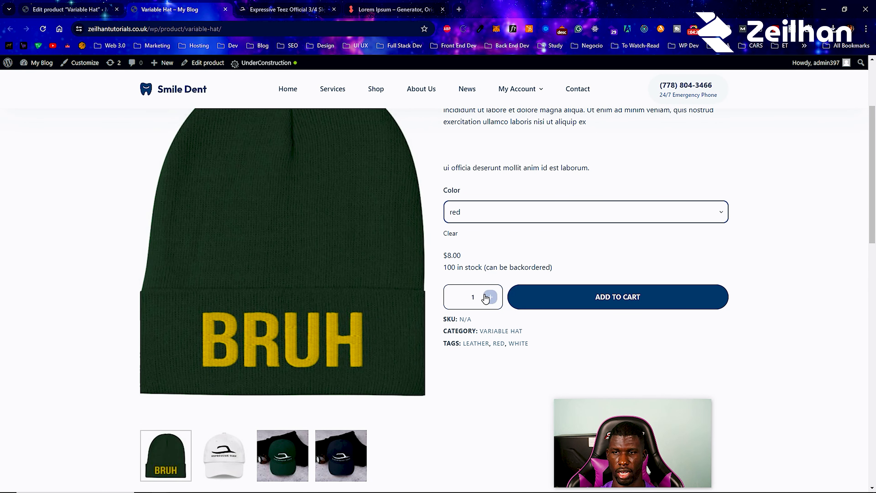
pyautogui.moveTo(345, 186)
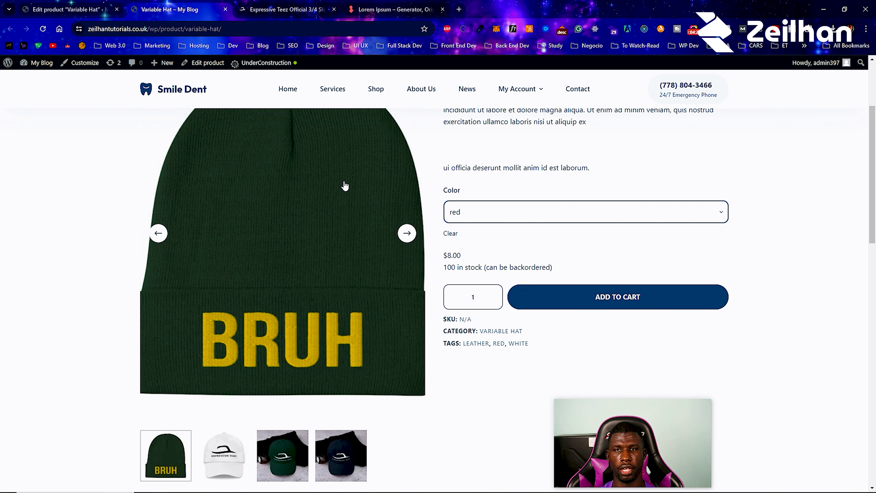
pyautogui.scroll(3, 239, 104)
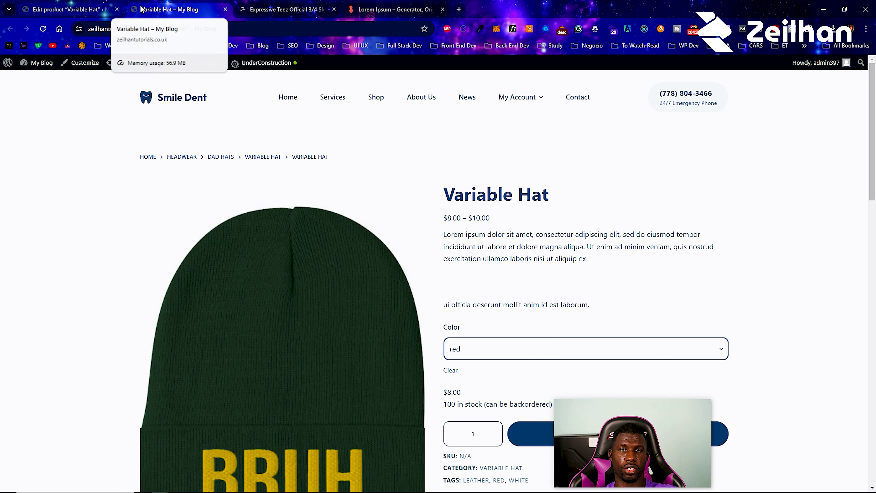
pyautogui.click(86, 4)
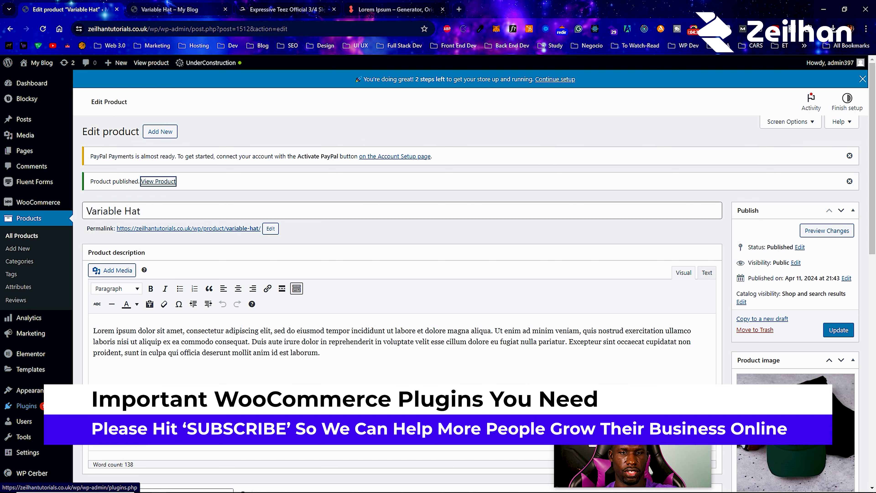
# - Search Add Plugins for 'cartf' and install WooCommerce Cart Abandonment Recovery
pyautogui.click(26, 405)
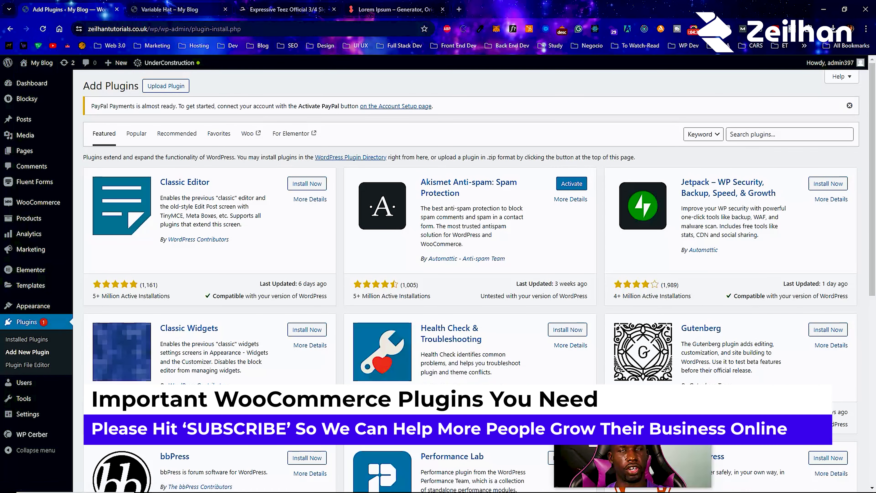
pyautogui.click(745, 135)
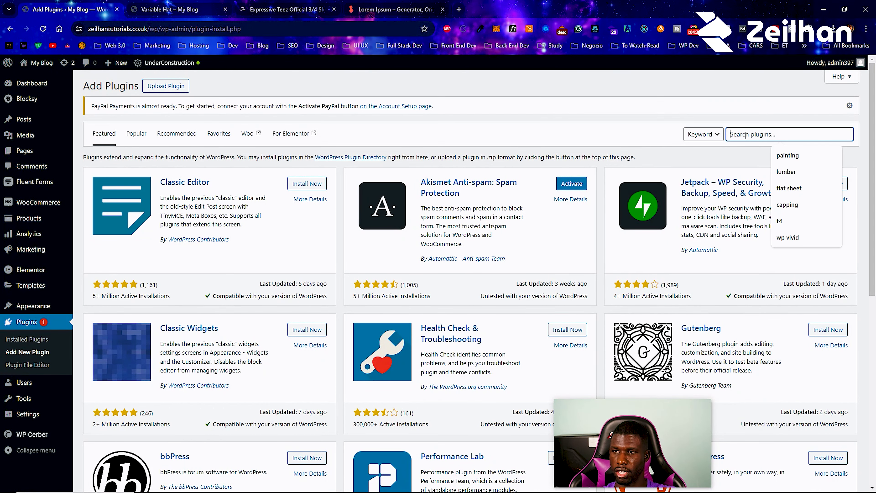
pyautogui.write('cartflows')
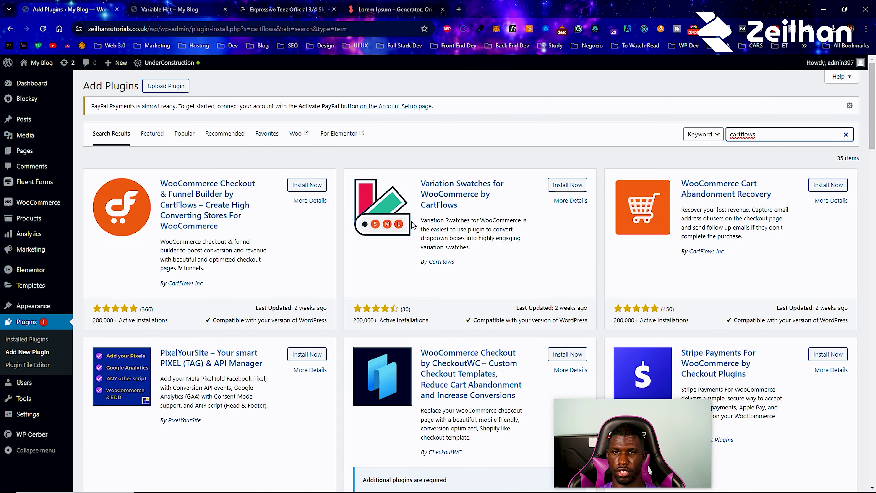
pyautogui.click(813, 188)
pyautogui.click(813, 188)
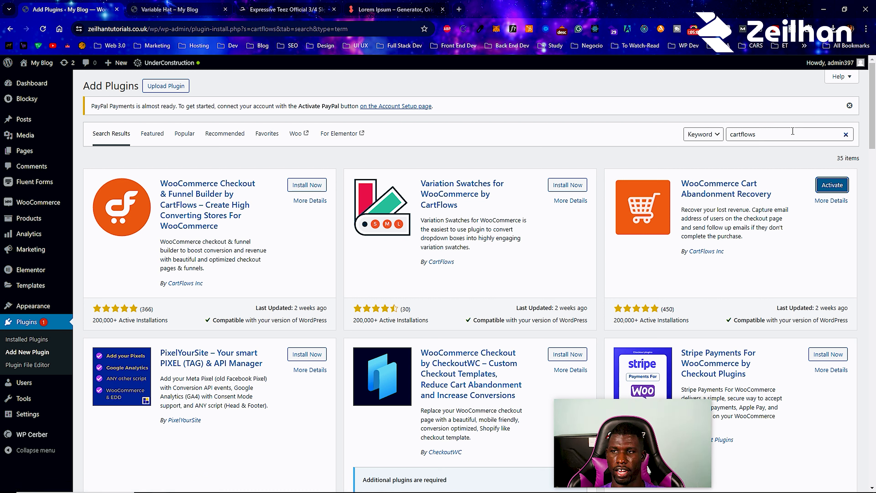
# - Search 'woo store vacation', install Woo Store Vacation, then search the directory for 'mailchimp'
pyautogui.moveTo(792, 133); pyautogui.dragTo(692, 133)
pyautogui.write('w')
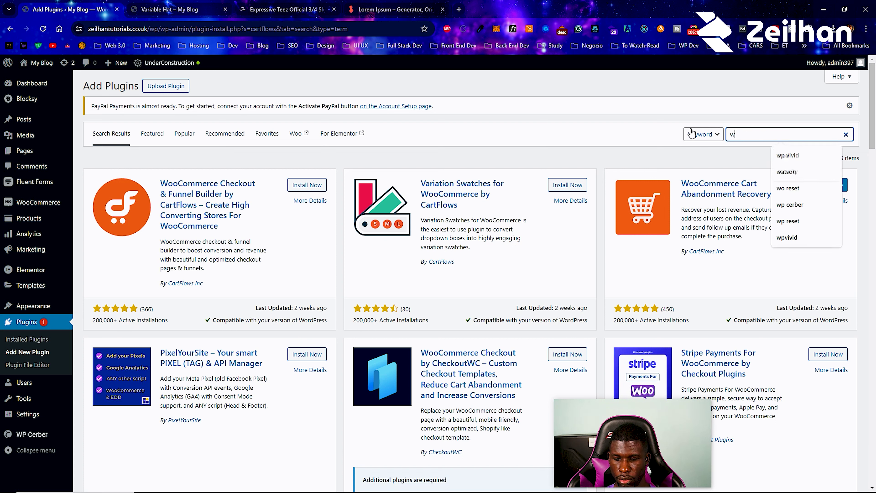
pyautogui.write('oo storte ')
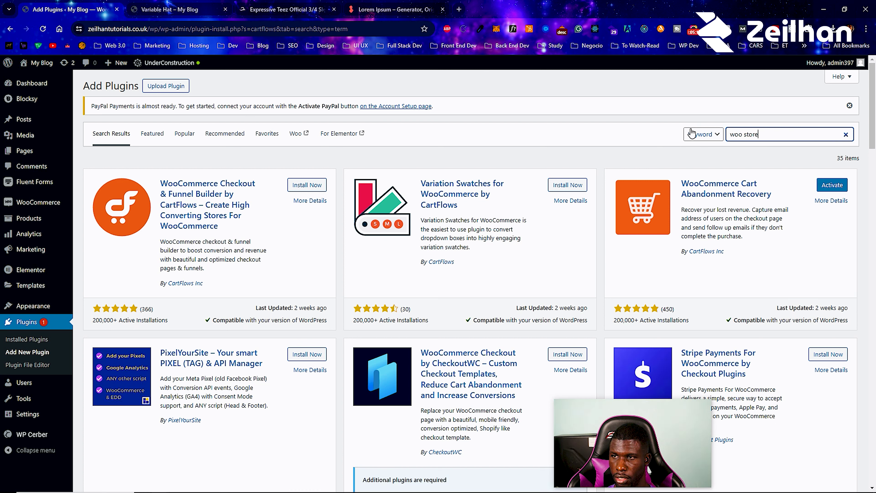
pyautogui.write('vacation')
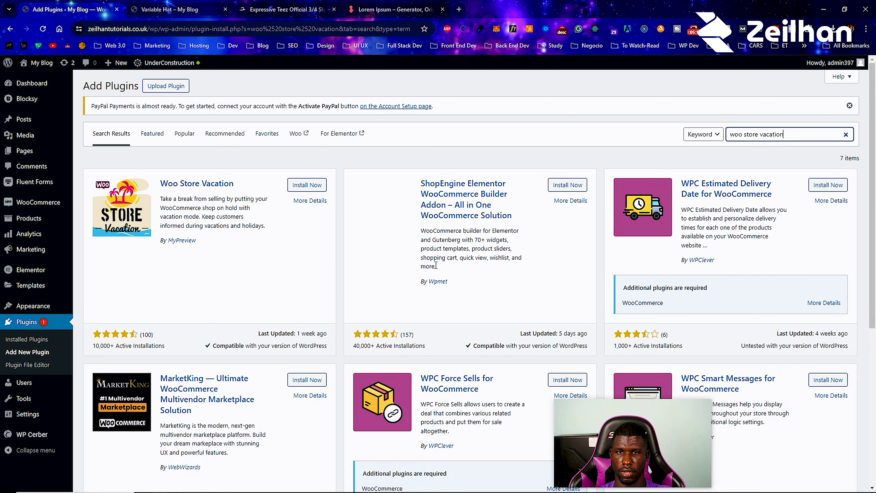
pyautogui.click(319, 188)
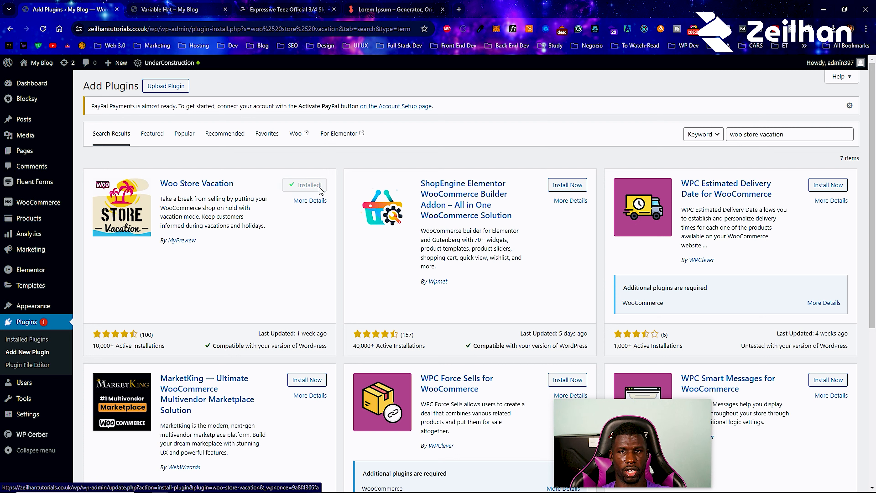
pyautogui.tripleClick(812, 138)
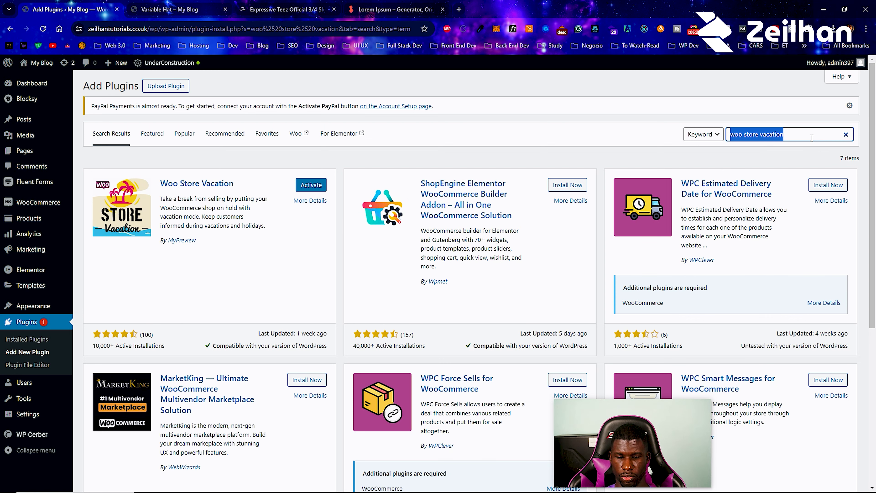
pyautogui.write('mailchimp')
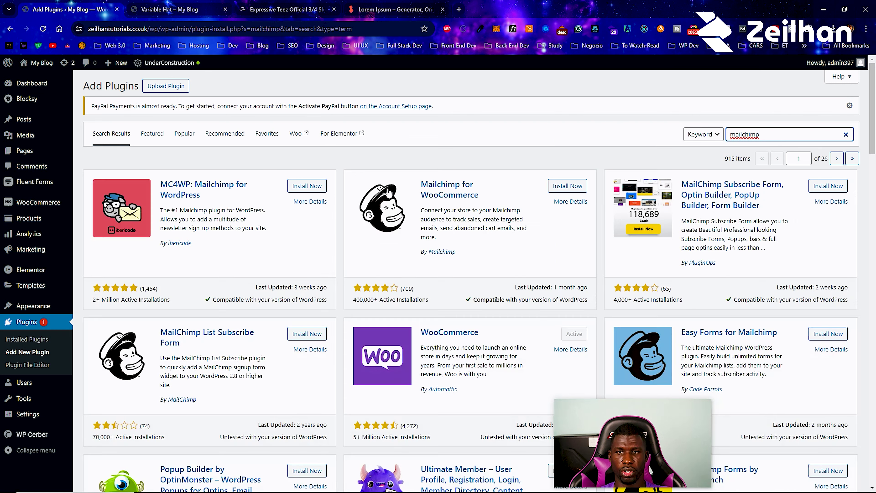
# - Install Mailchimp for WooCommerce and select the search box text for a new query
pyautogui.click(578, 186)
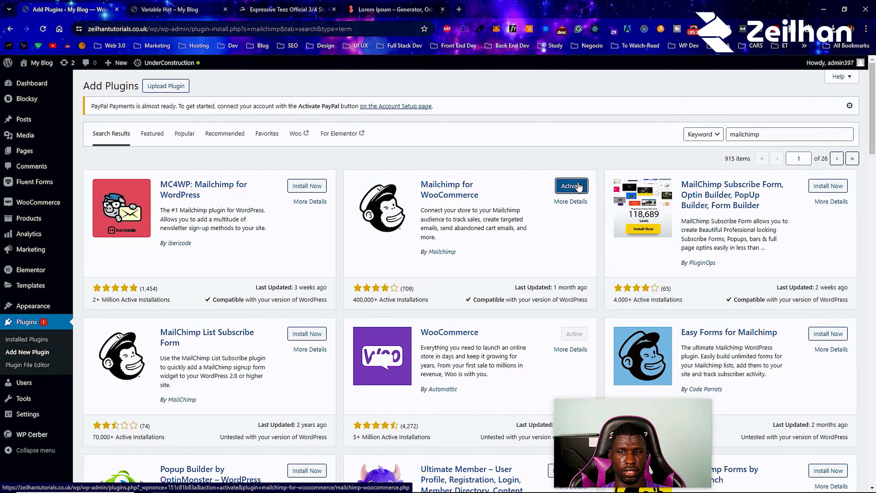
pyautogui.moveTo(786, 136); pyautogui.dragTo(724, 140)
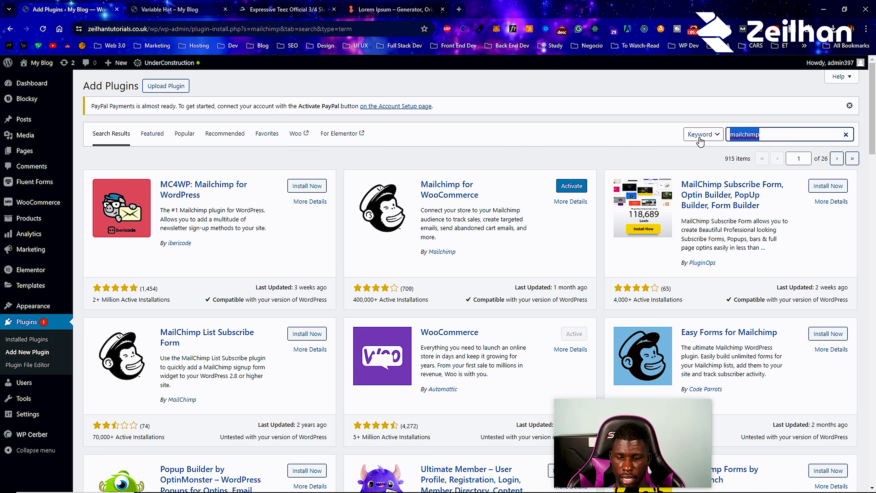
# - Search the plugin directory for 'FOMO' and install NotificationX
pyautogui.write('FOMO')
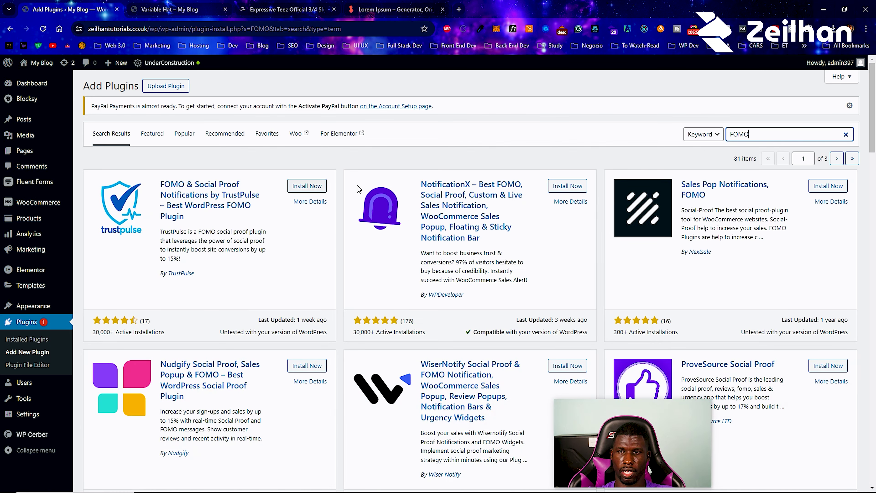
pyautogui.click(573, 186)
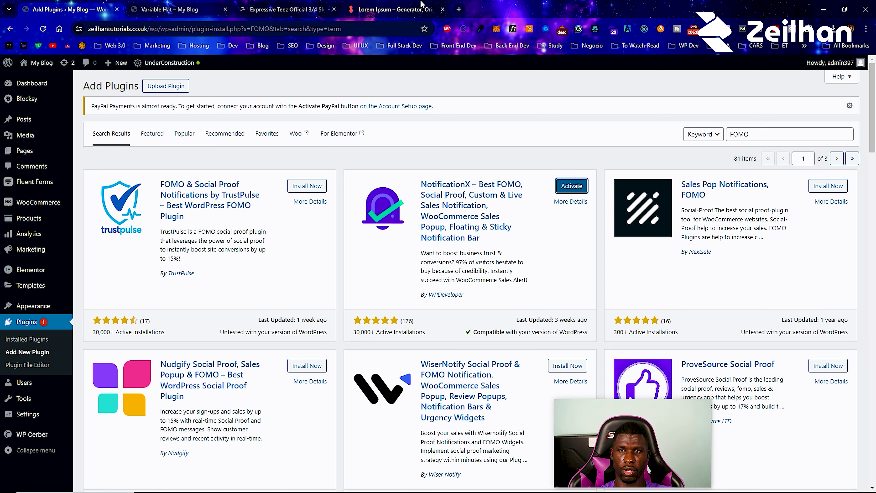
# - Load mywebaudit.com in a new tab and scroll down to its audit report types
pyautogui.click(460, 8)
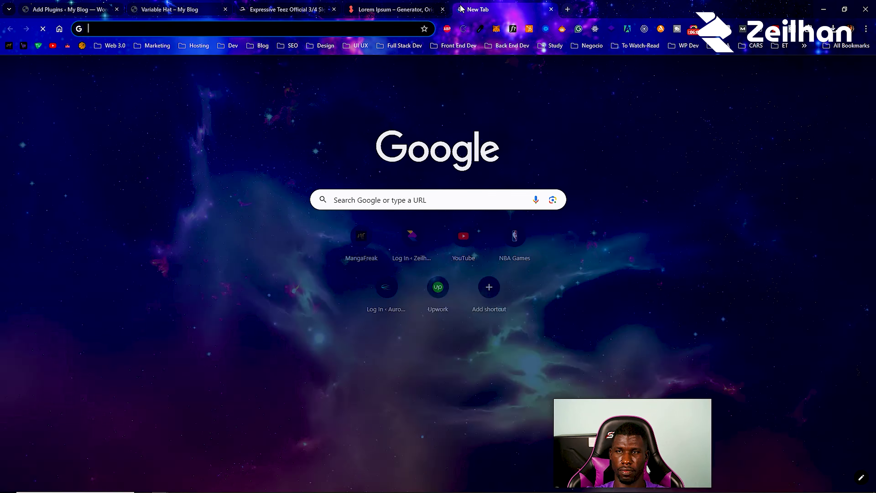
pyautogui.write('mywebaudit.com')
pyautogui.press('Return')
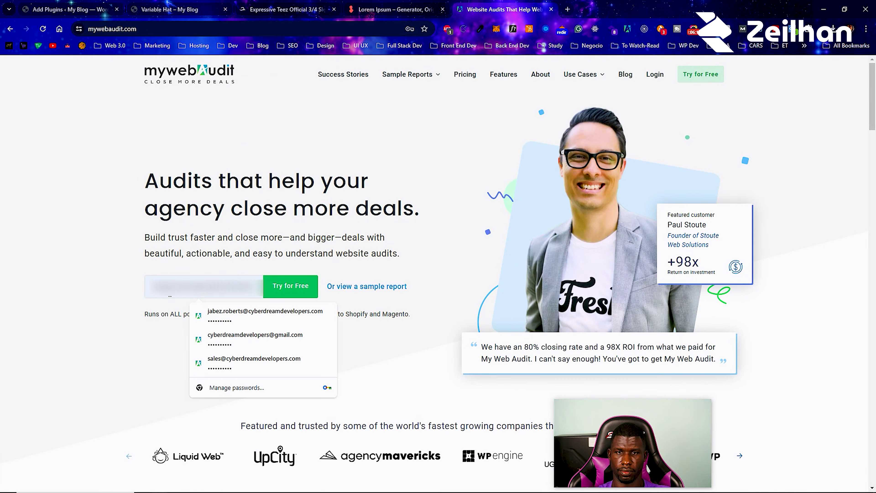
pyautogui.scroll(-10, 64, 377)
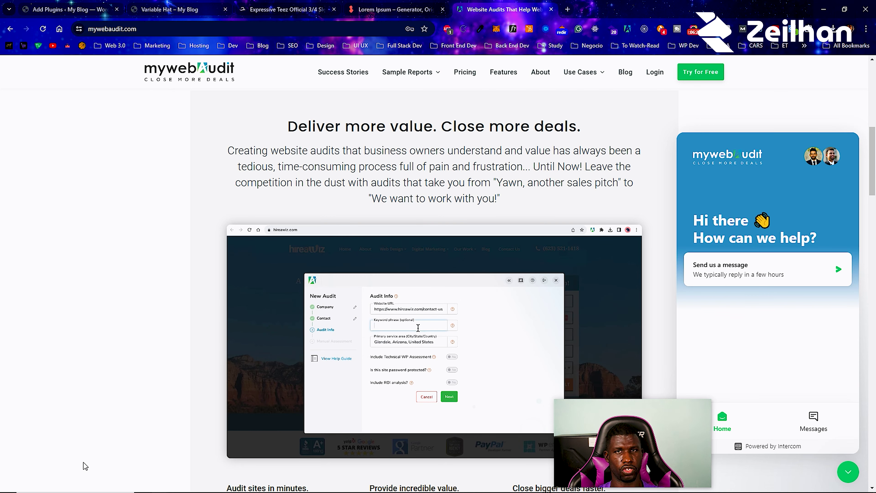
pyautogui.scroll(-10, 85, 467)
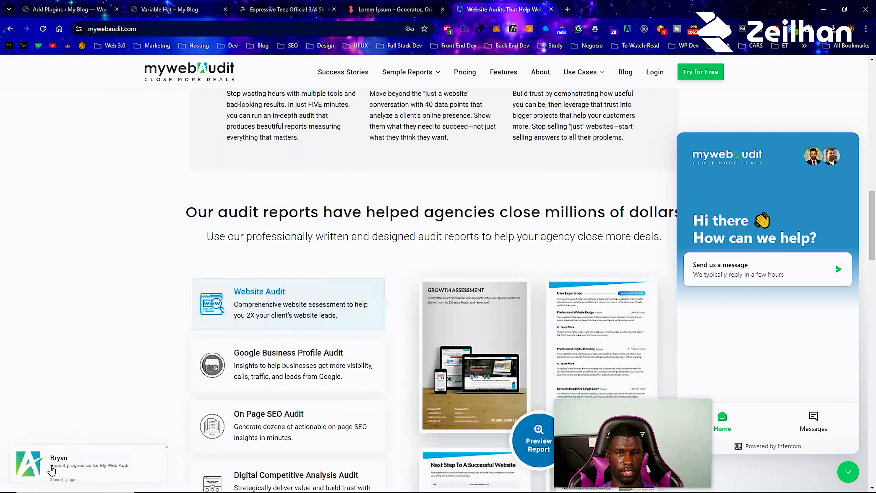
pyautogui.scroll(-5, 87, 474)
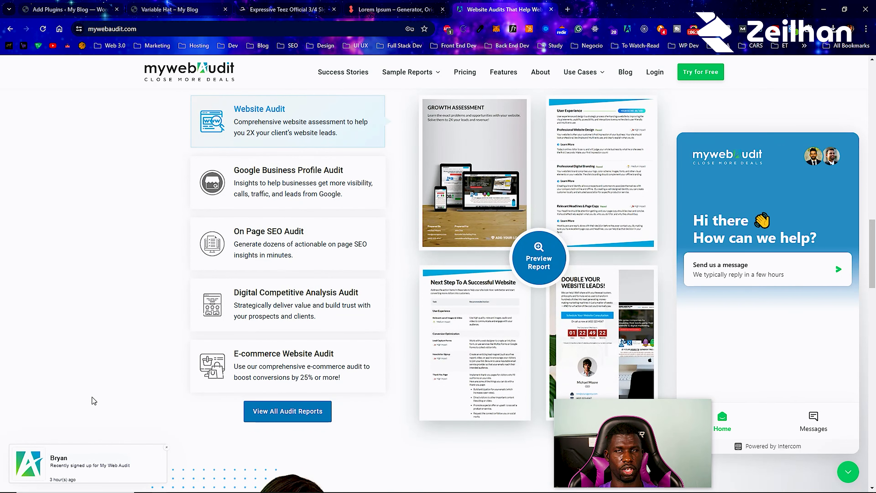
# - Back on Add Plugins, search 'hubspot' and install the HubSpot CRM plugin
pyautogui.click(69, 10)
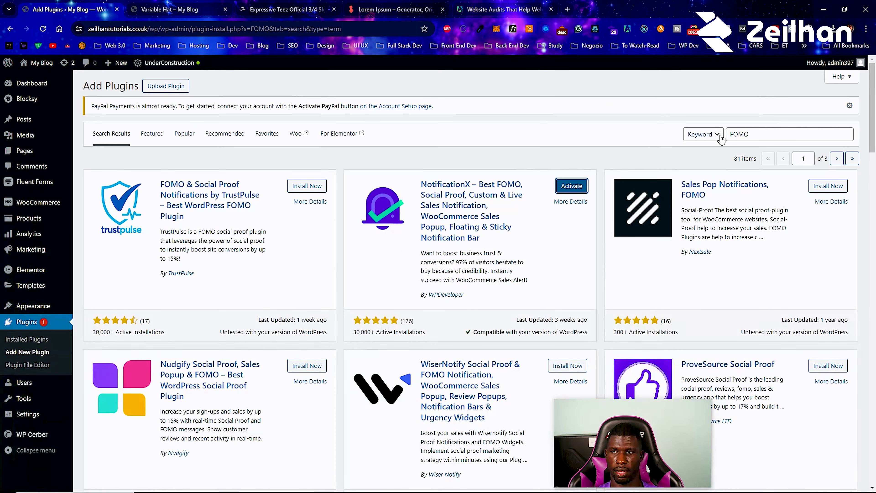
pyautogui.click(746, 135)
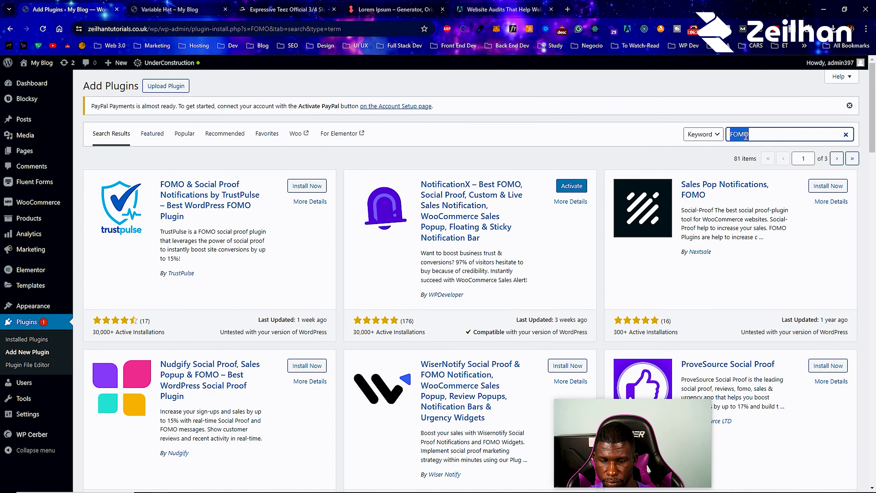
pyautogui.write('hubspot')
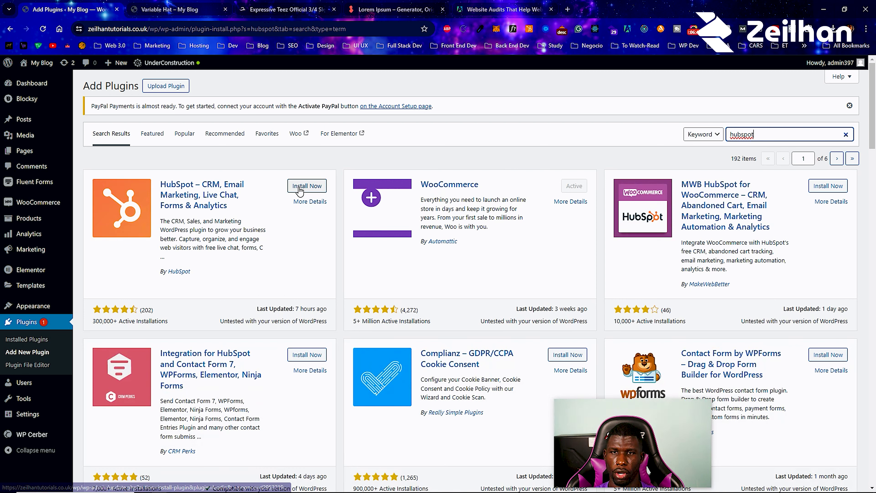
pyautogui.doubleClick(796, 131)
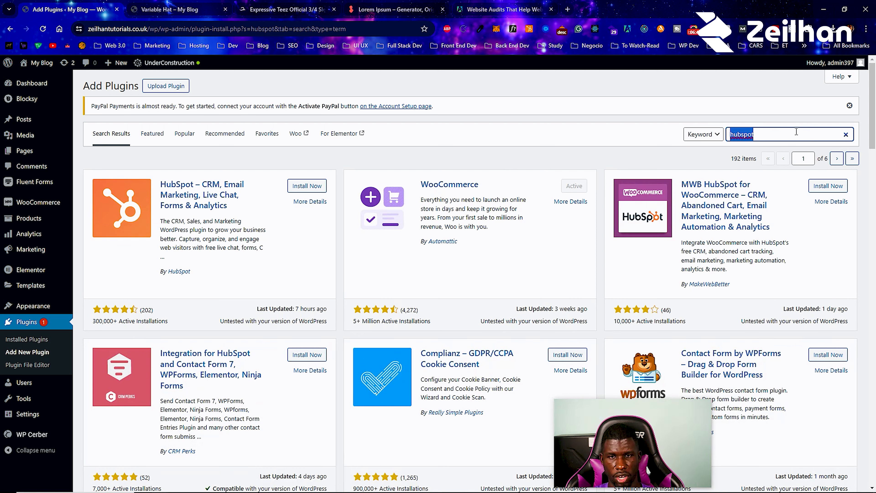
pyautogui.click(313, 185)
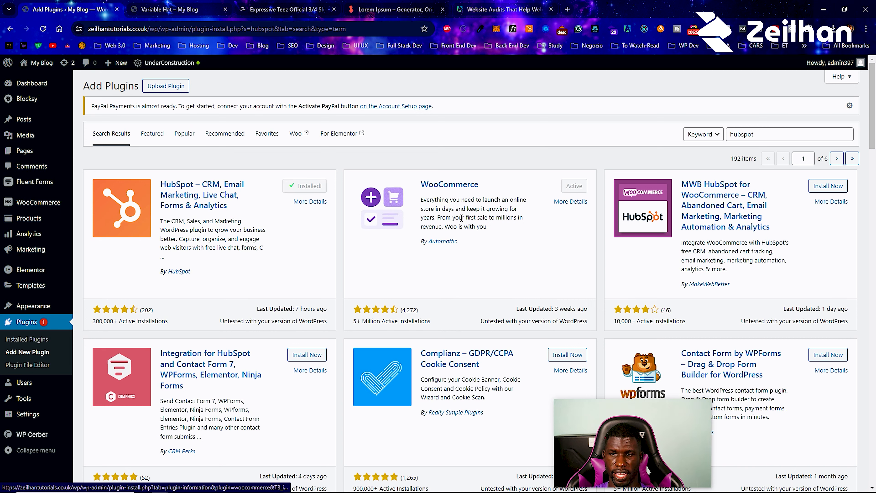
# - Search plugins for 'live chat' and scroll through the results
pyautogui.doubleClick(807, 134)
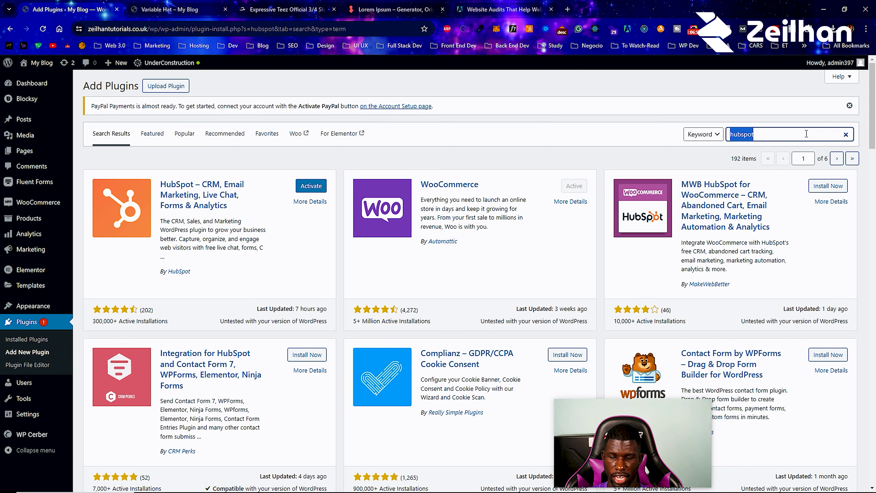
pyautogui.write('live chat')
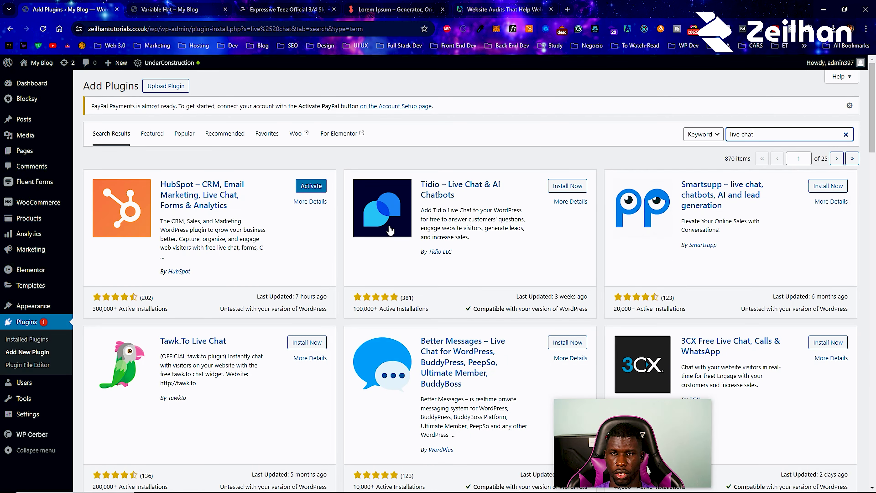
pyautogui.scroll(-4, 558, 189)
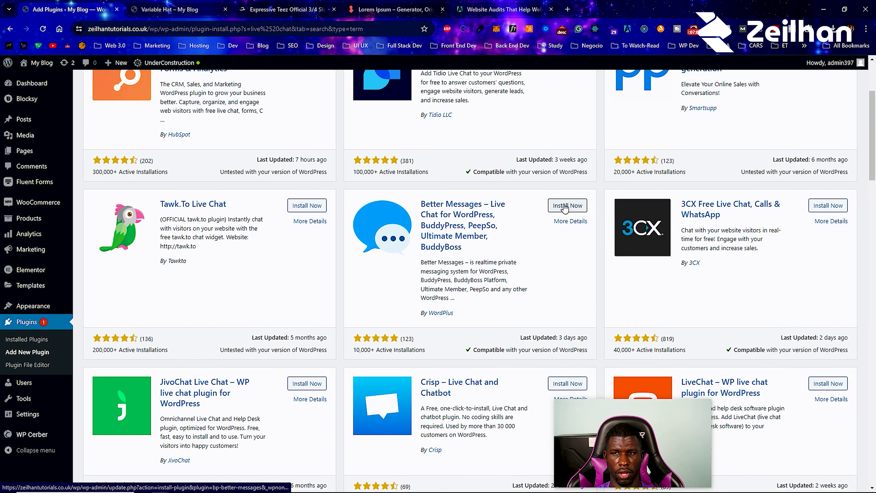
pyautogui.scroll(1, 550, 218)
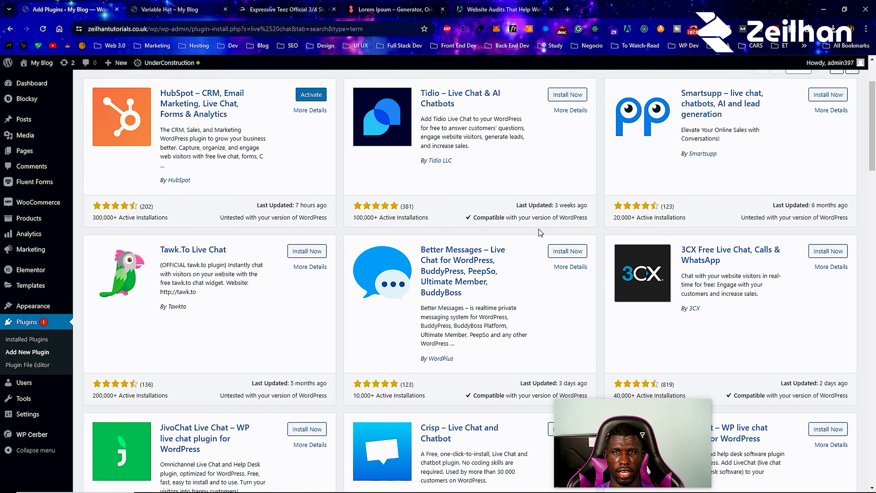
pyautogui.scroll(1, 541, 232)
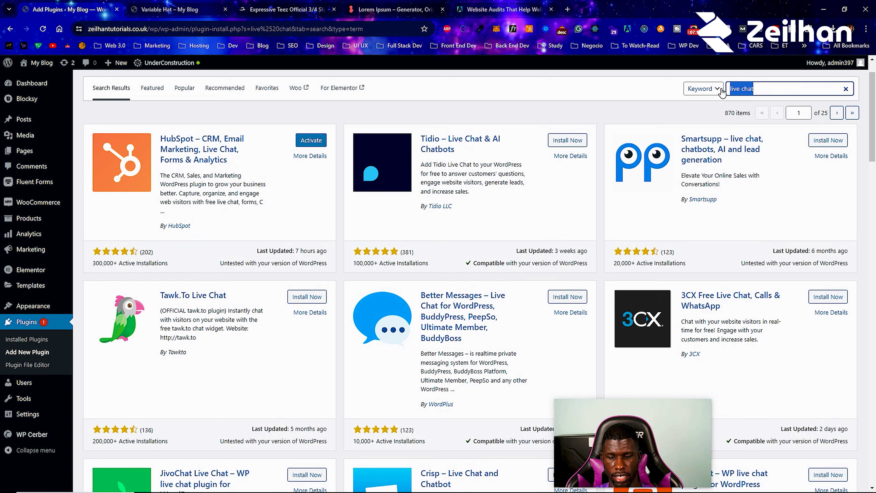
# - Correct the 'kadence email' search and install Kadence WooCommerce Email Designer
pyautogui.write('kadence emaui')
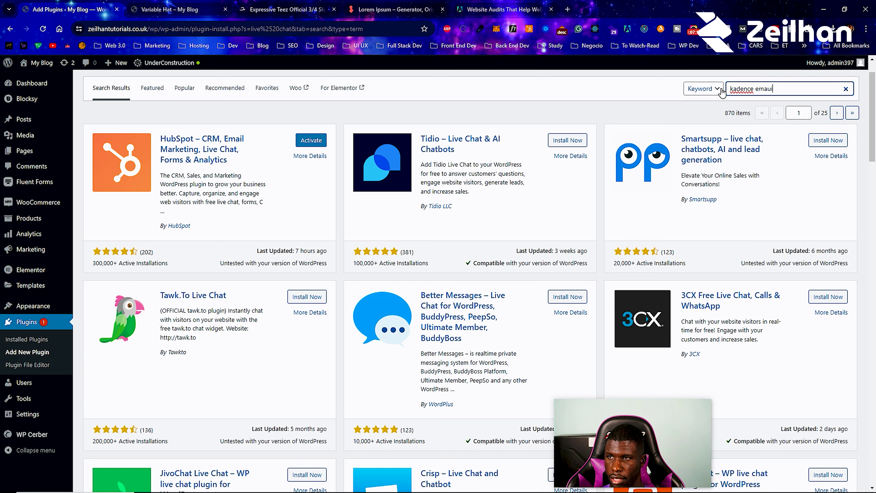
pyautogui.press('BackSpace')
pyautogui.press('BackSpace')
pyautogui.press('BackSpace')
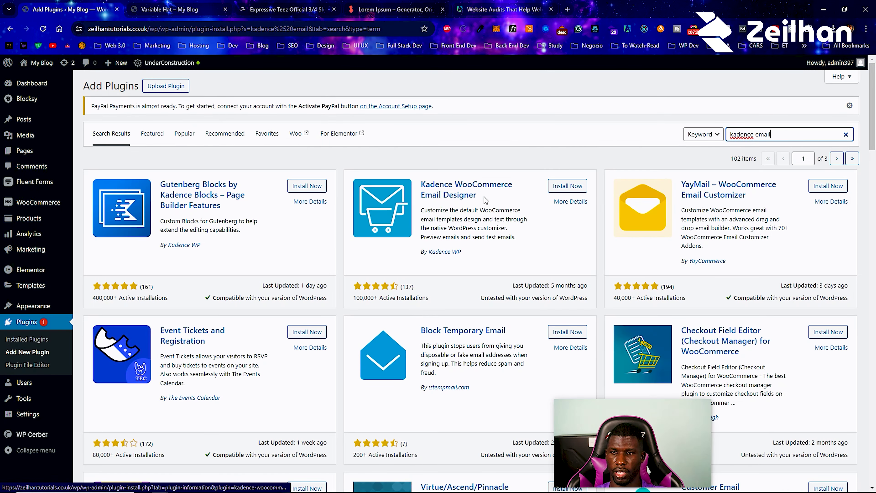
pyautogui.click(578, 187)
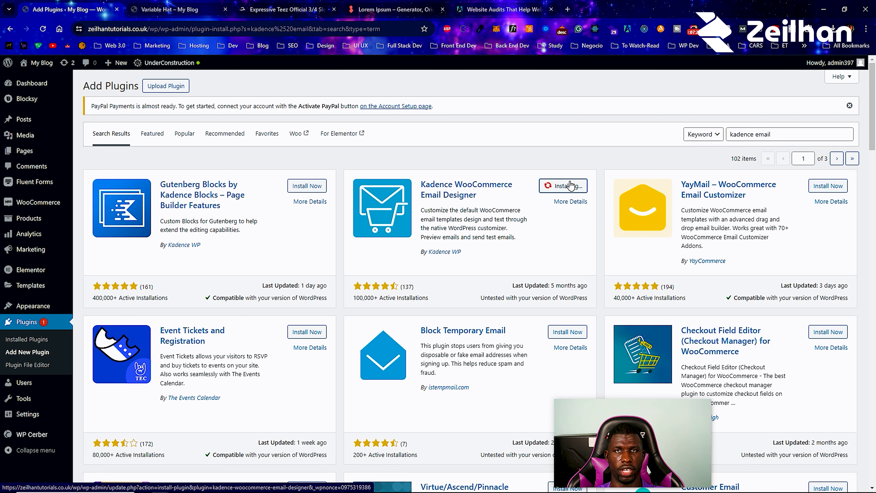
# - Review the Kadence Email Designer details and first screenshot, close them, and select the search text
pyautogui.click(397, 216)
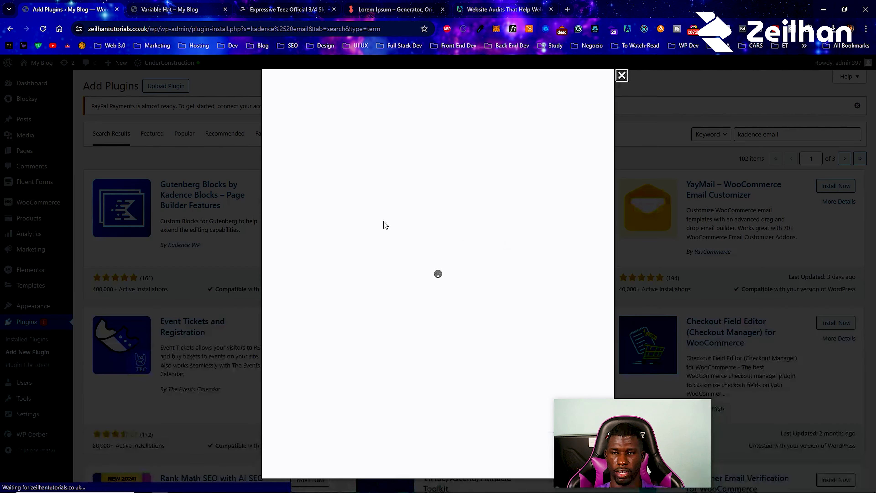
pyautogui.click(433, 192)
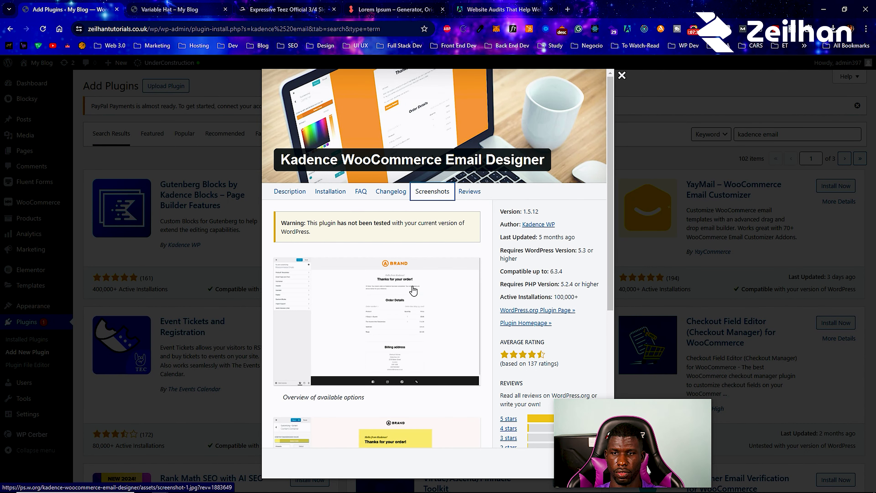
pyautogui.click(414, 291)
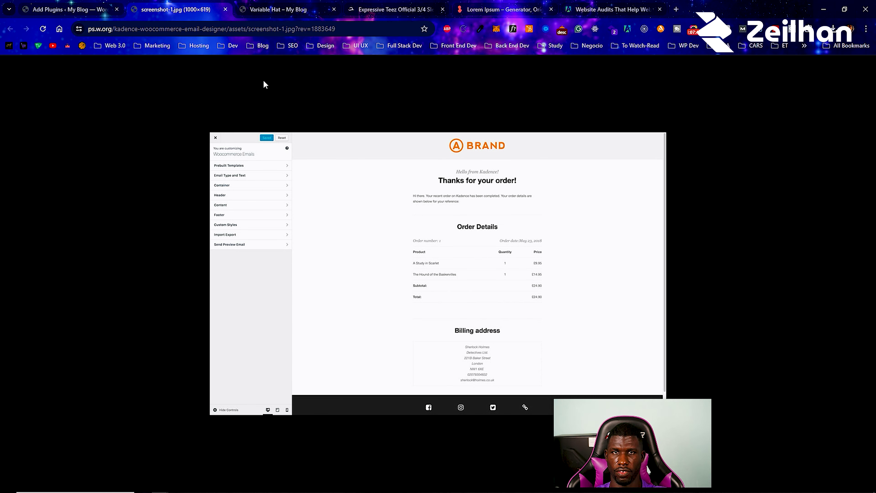
pyautogui.click(225, 9)
pyautogui.scroll(-10, 463, 341)
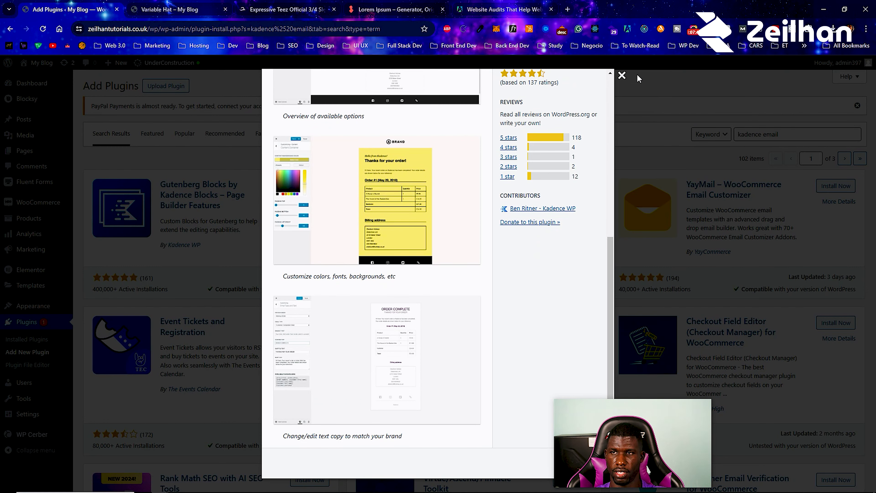
pyautogui.click(622, 75)
pyautogui.moveTo(778, 131); pyautogui.dragTo(727, 134)
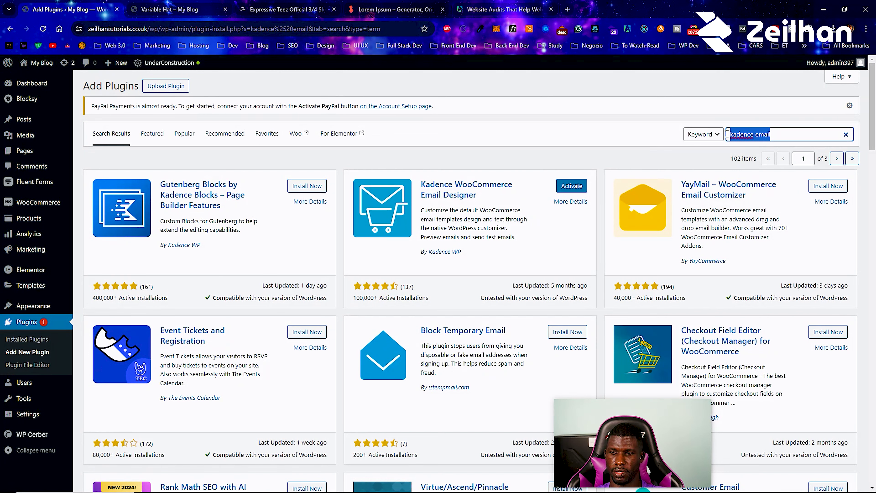
# - Install Checkout Field Editor (Checkout Manager) for WooCommerce, then switch to the raglan shirt storefront tab
pyautogui.scroll(-3, 747, 313)
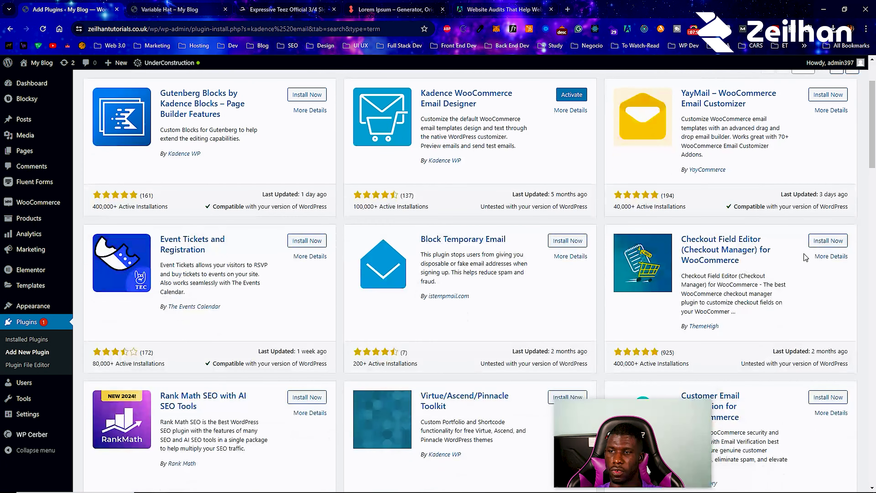
pyautogui.click(828, 240)
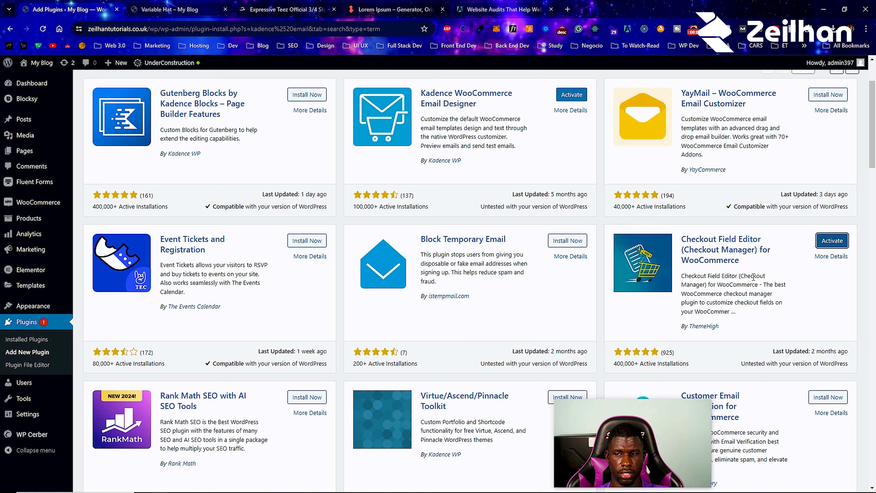
pyautogui.scroll(-5, 754, 278)
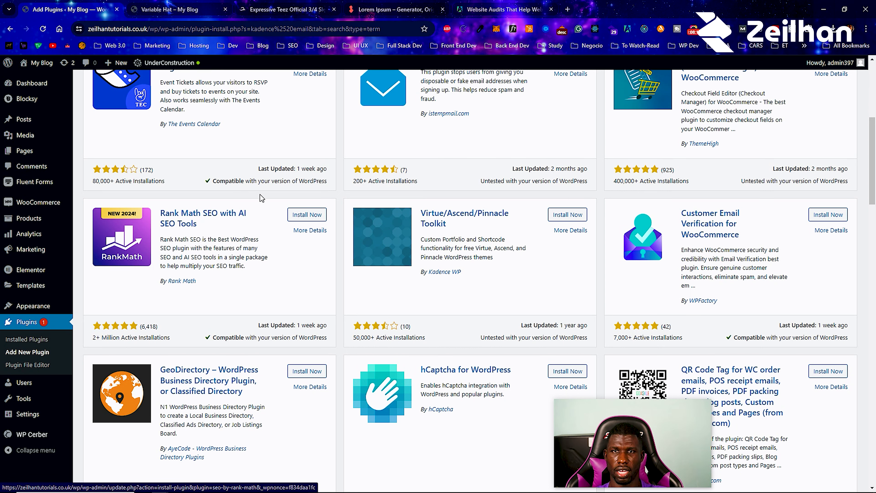
pyautogui.click(276, 5)
pyautogui.scroll(-6, 328, 240)
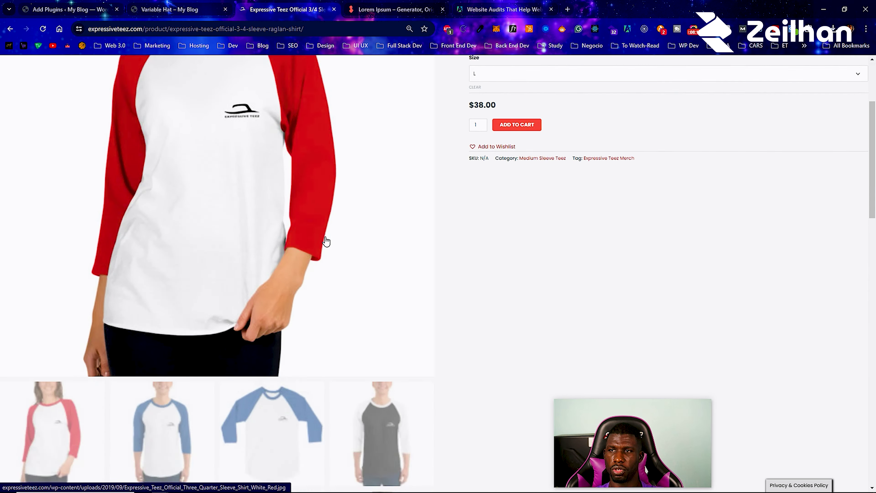
# - Scroll through the Expressive Teez home page collections, then return to the Add Plugins tab
pyautogui.scroll(-4, 326, 241)
pyautogui.scroll(10, 327, 241)
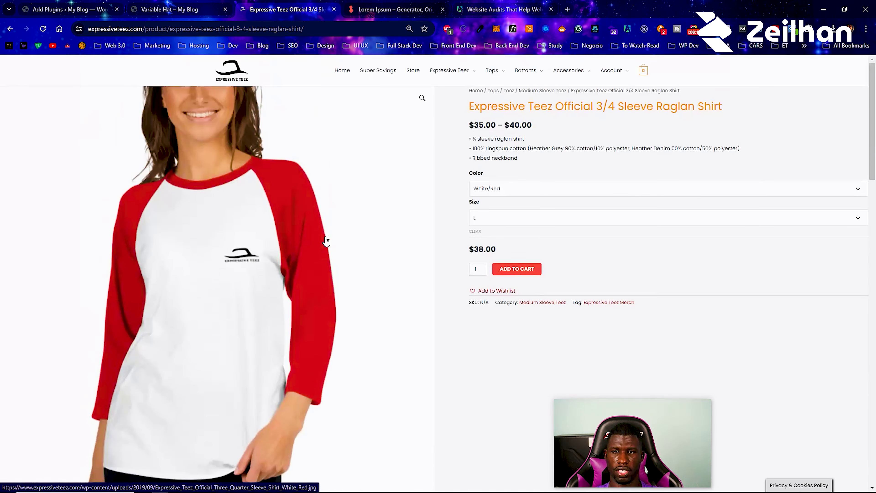
pyautogui.click(344, 72)
pyautogui.scroll(-15, 338, 165)
pyautogui.scroll(-10, 338, 171)
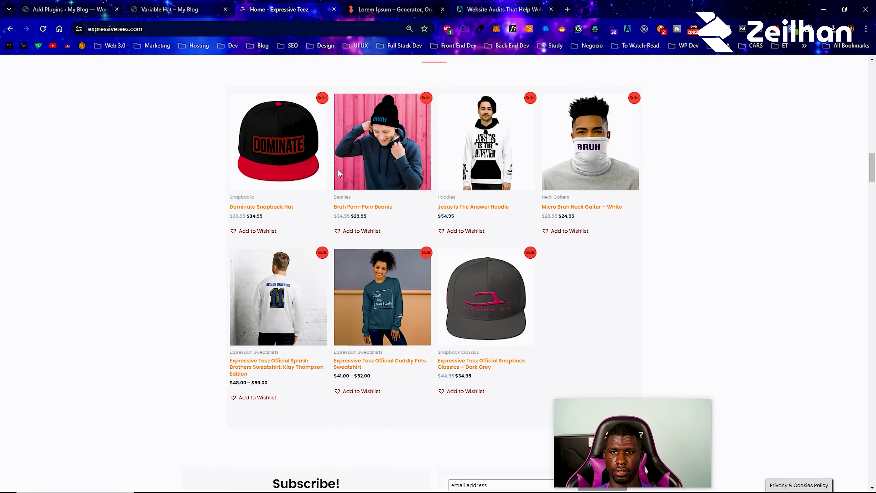
pyautogui.scroll(-15, 340, 174)
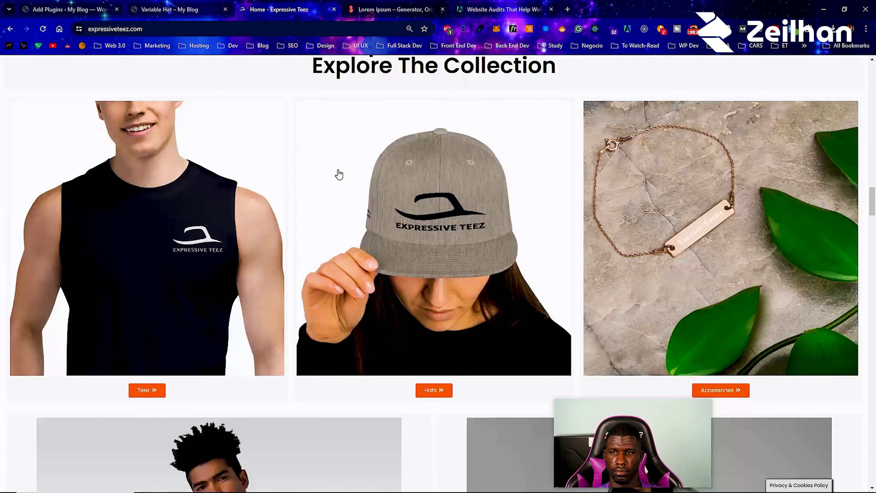
pyautogui.scroll(-15, 339, 174)
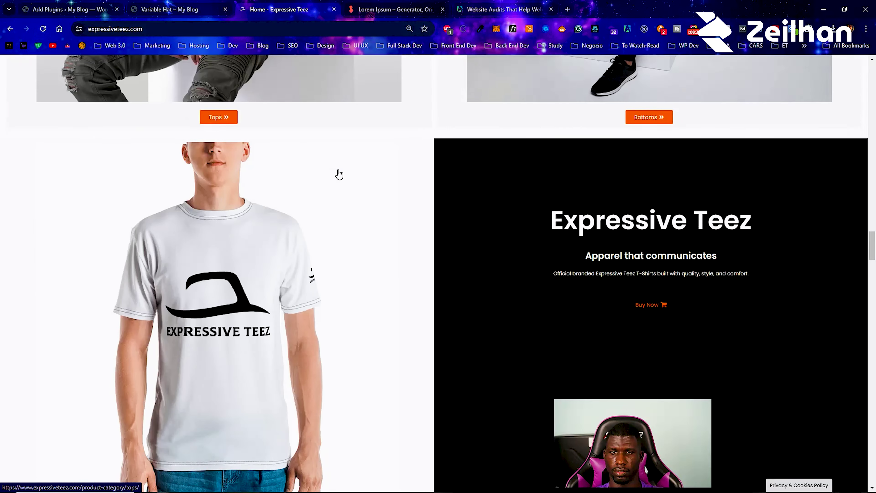
pyautogui.scroll(-15, 338, 172)
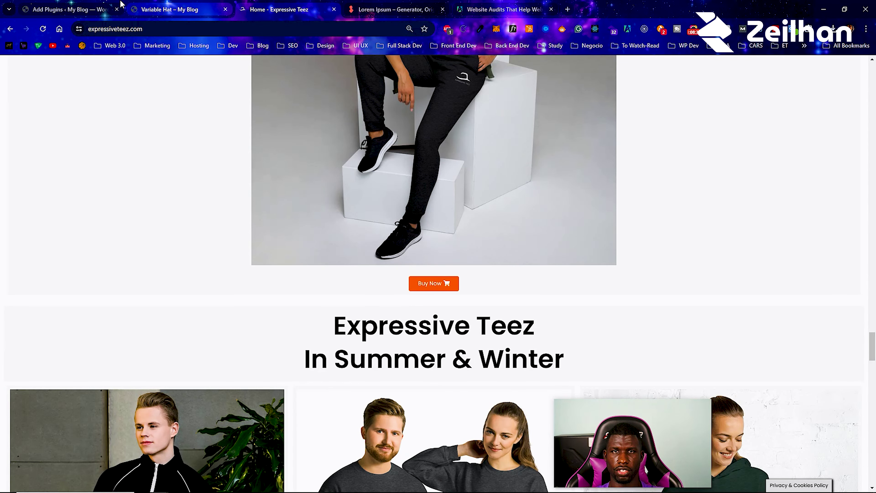
pyautogui.click(107, 4)
pyautogui.scroll(8, 549, 384)
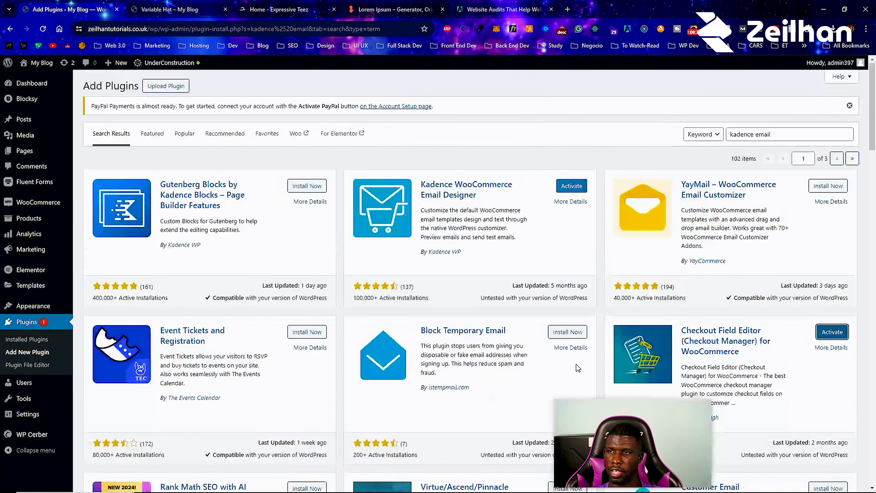
# - Replace the plugin search with 'woocommerce', fixing the typo
pyautogui.tripleClick(773, 133)
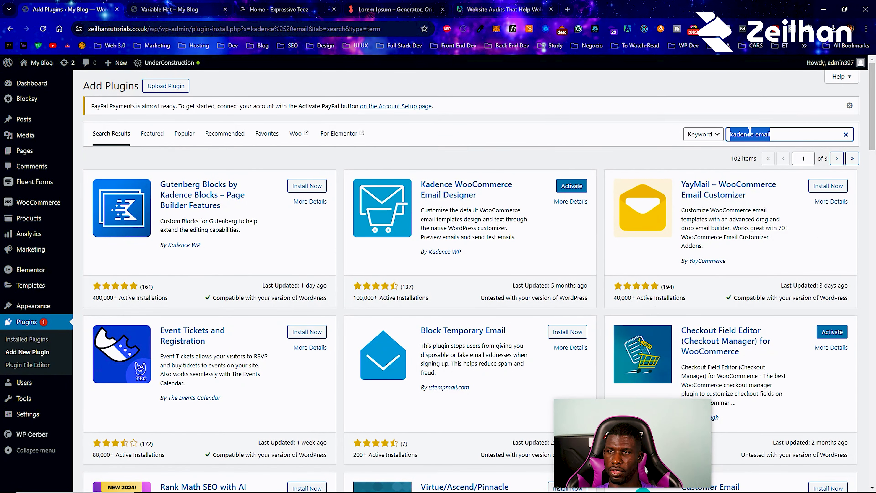
pyautogui.write('w')
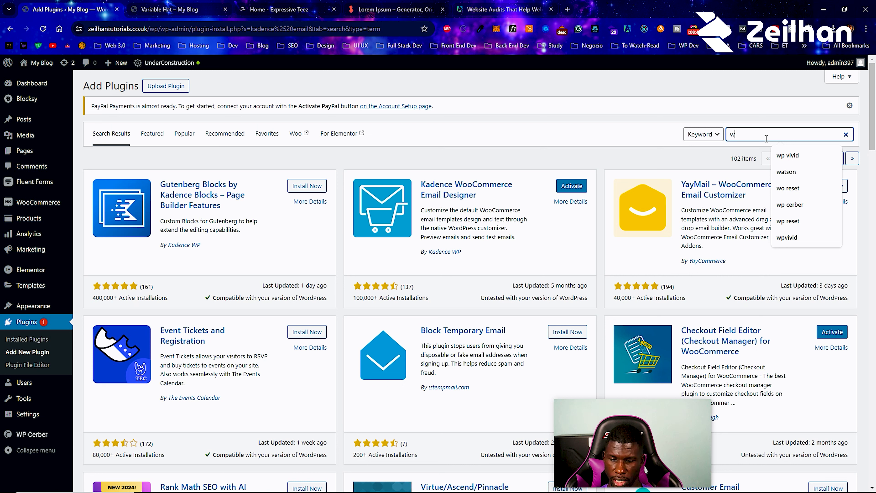
pyautogui.write('ocomerc')
pyautogui.press('BackSpace')
pyautogui.press('BackSpace')
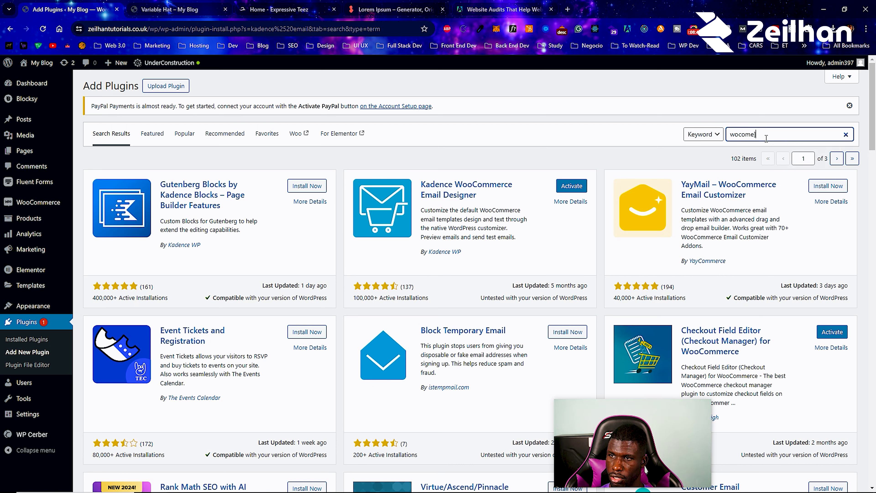
pyautogui.press('BackSpace')
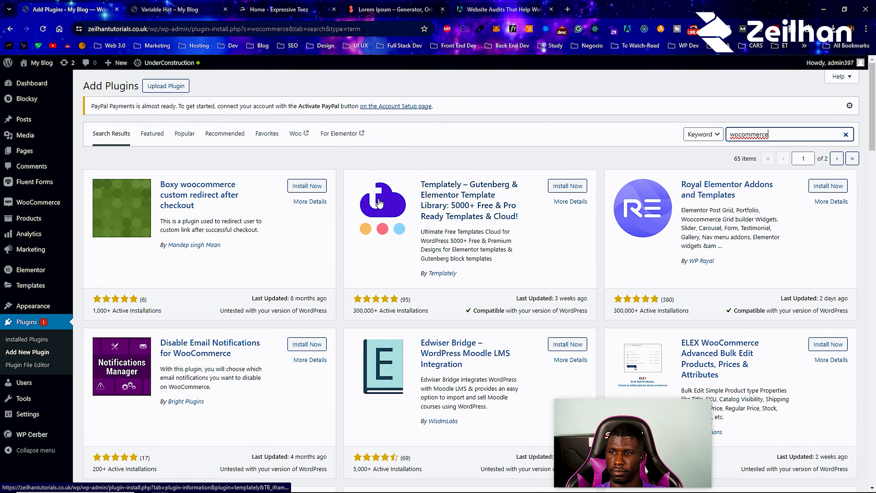
# - Scroll through the 65 woocommerce results, then go to Plugins > Installed Plugins
pyautogui.scroll(-5, 379, 203)
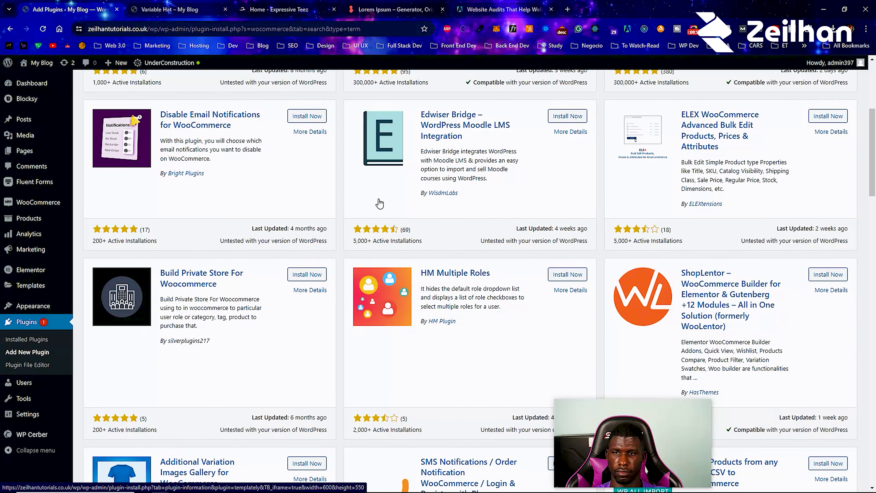
pyautogui.scroll(-1, 380, 202)
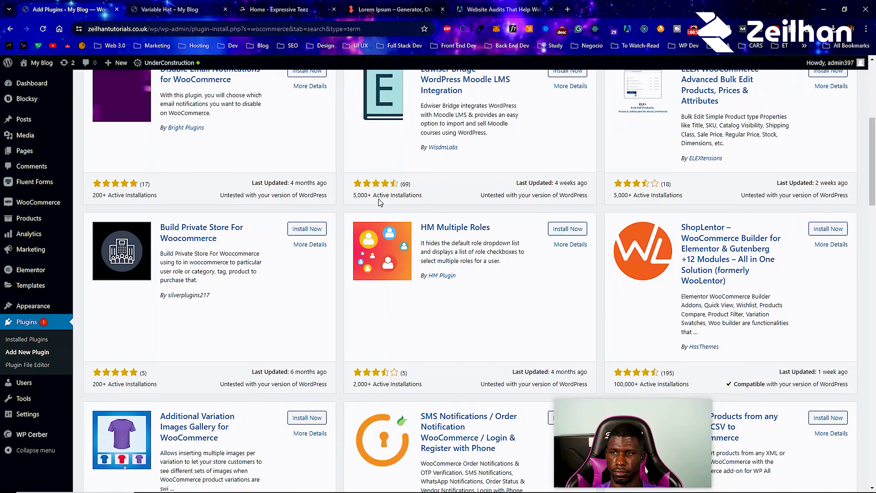
pyautogui.scroll(-2, 380, 203)
pyautogui.scroll(-1, 380, 203)
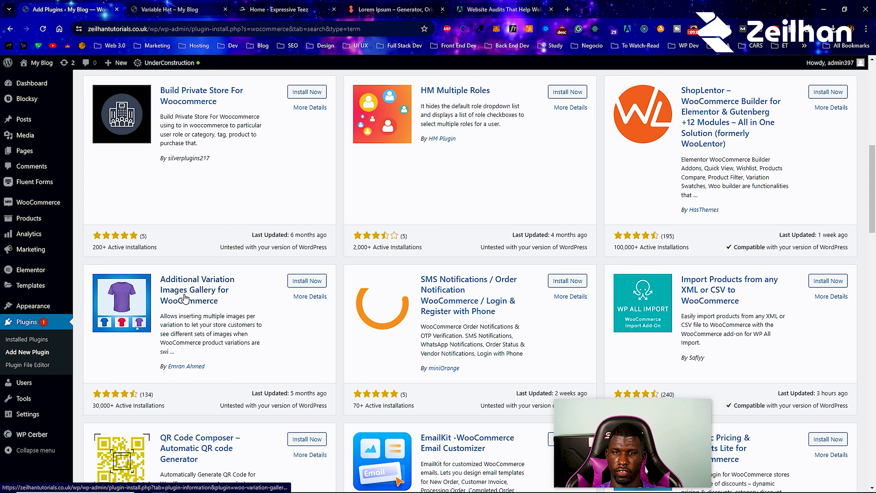
pyautogui.scroll(-5, 186, 298)
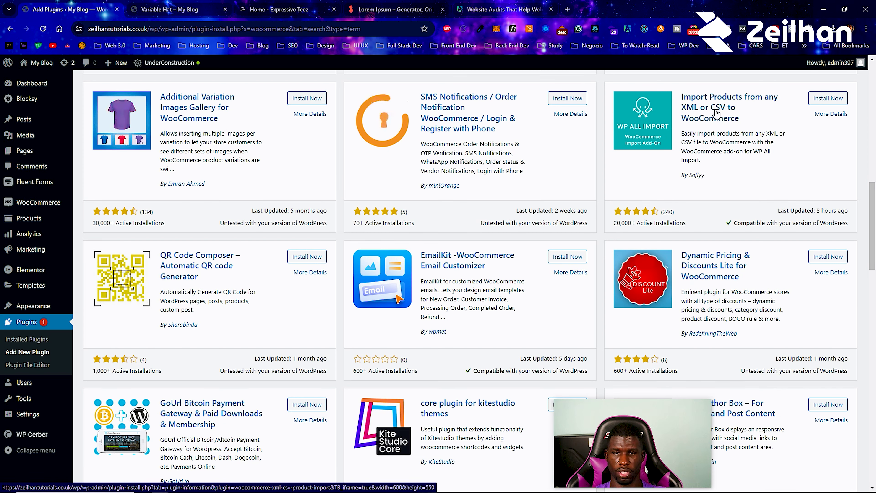
pyautogui.scroll(-8, 711, 110)
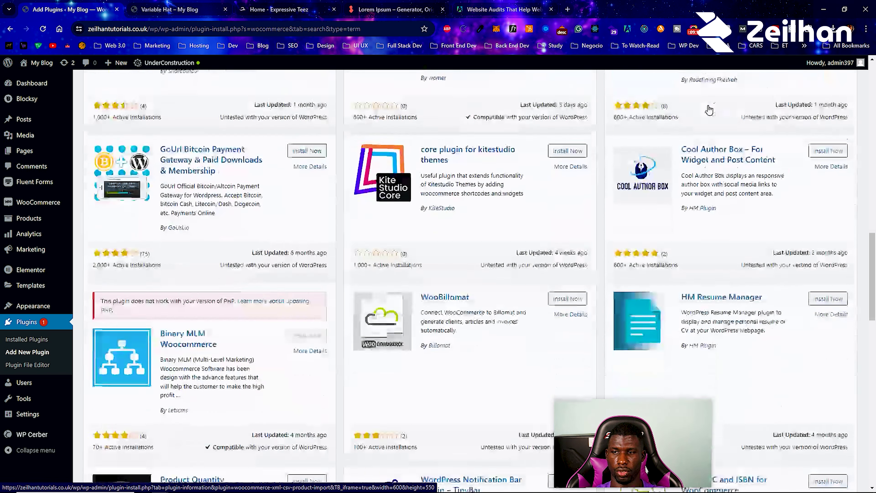
pyautogui.scroll(9, 708, 106)
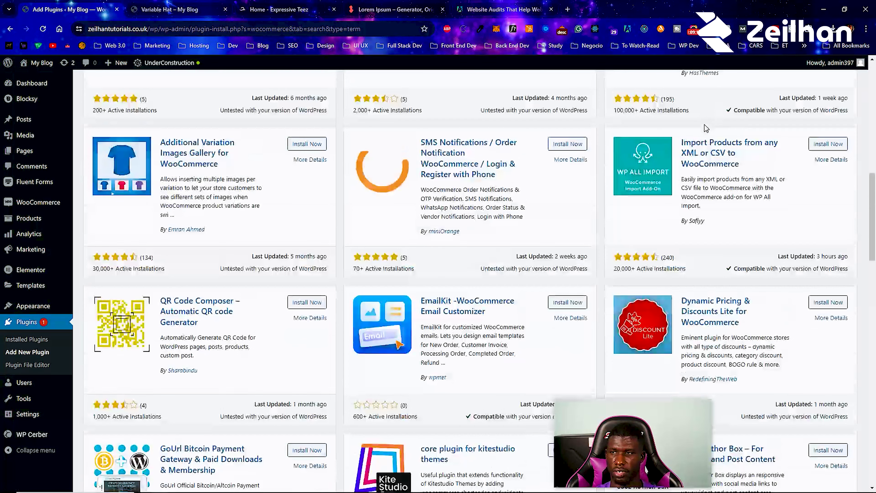
pyautogui.scroll(5, 719, 168)
pyautogui.scroll(-18, 719, 169)
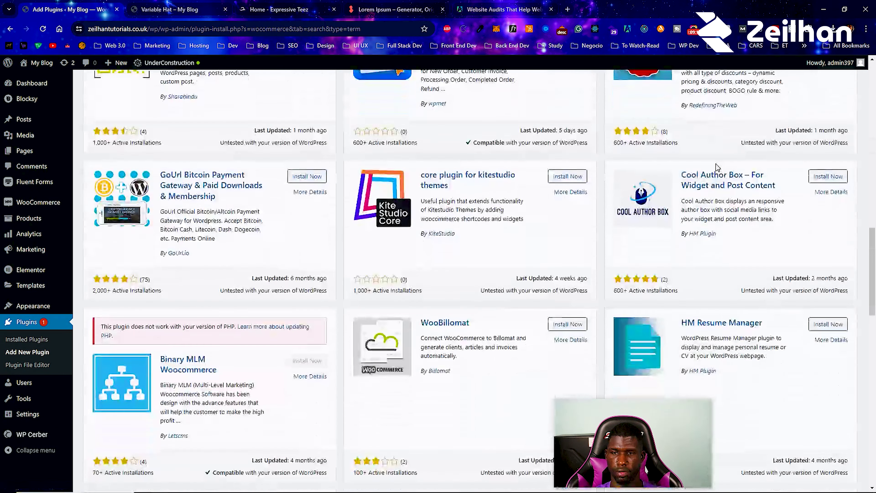
pyautogui.scroll(-1, 717, 168)
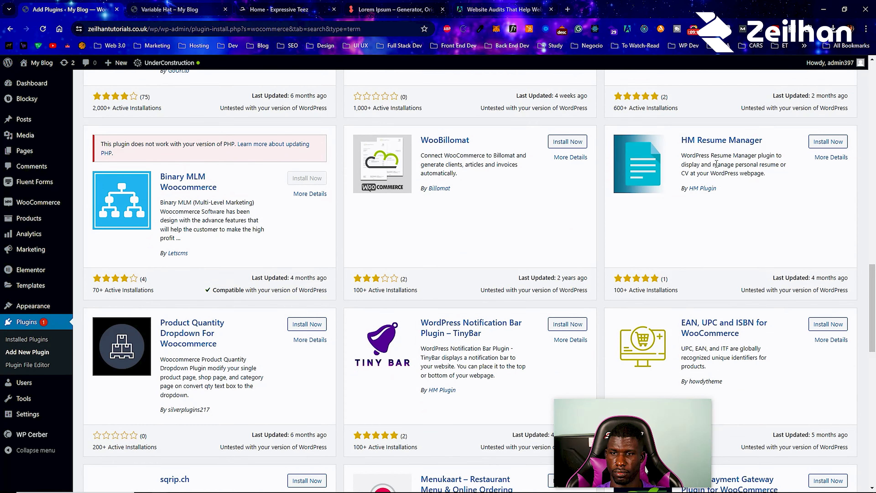
pyautogui.scroll(-5, 652, 218)
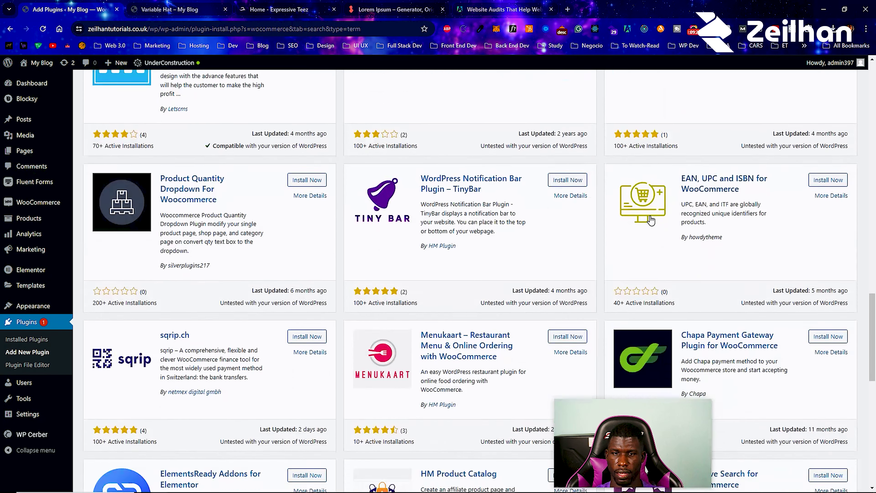
pyautogui.scroll(-5, 649, 216)
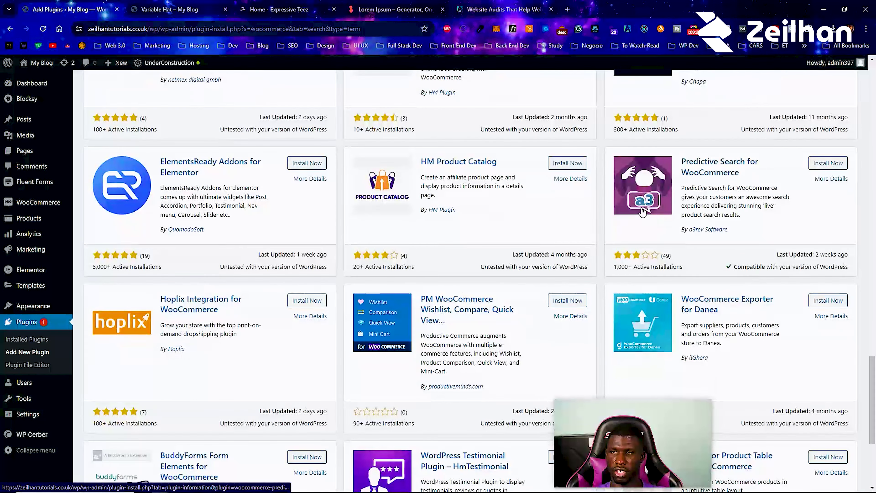
pyautogui.scroll(1, 641, 209)
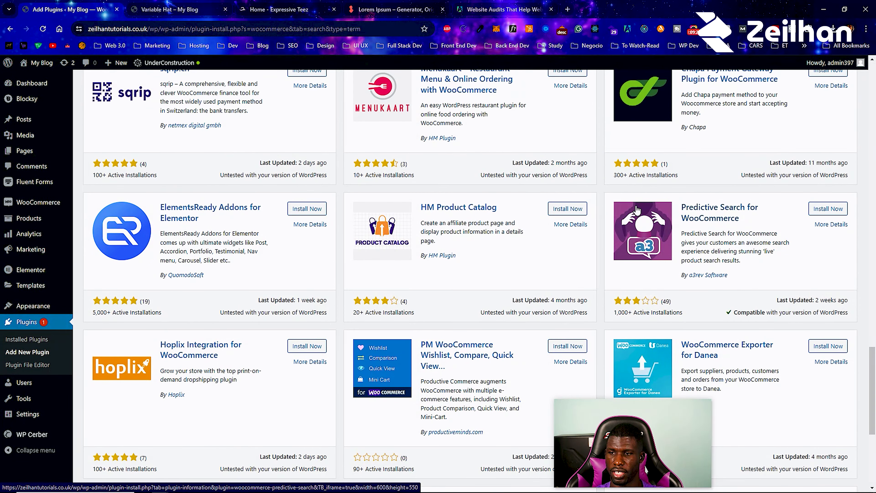
pyautogui.scroll(20, 637, 210)
pyautogui.scroll(3, 521, 181)
pyautogui.moveTo(33, 69)
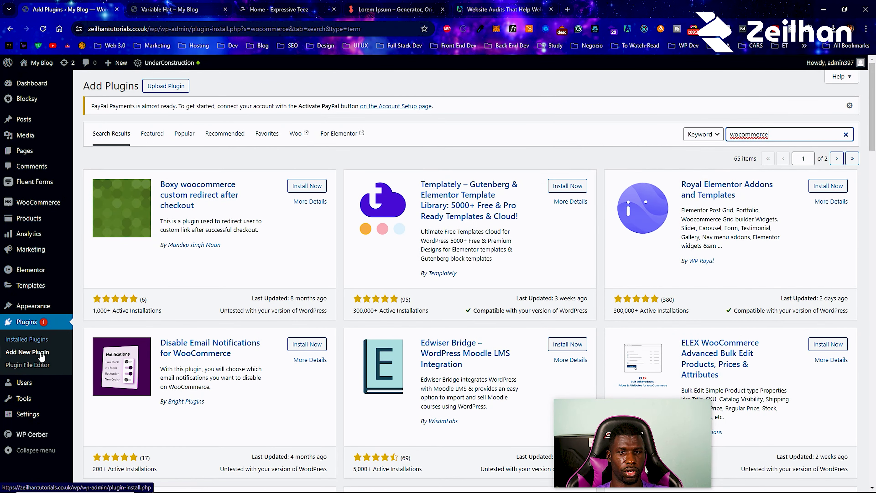
pyautogui.click(20, 340)
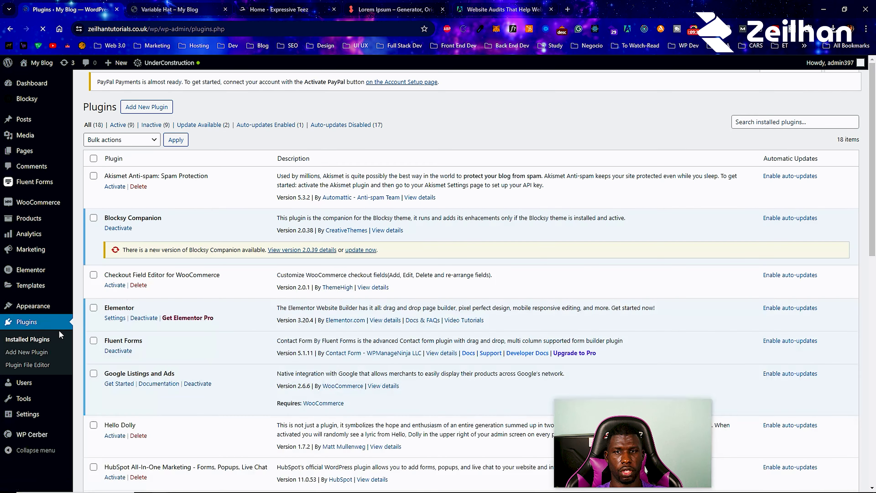
# - Scroll the 18 installed plugins to check Checkout Field Editor, HubSpot and Kadence Email Designer
pyautogui.scroll(-8, 136, 234)
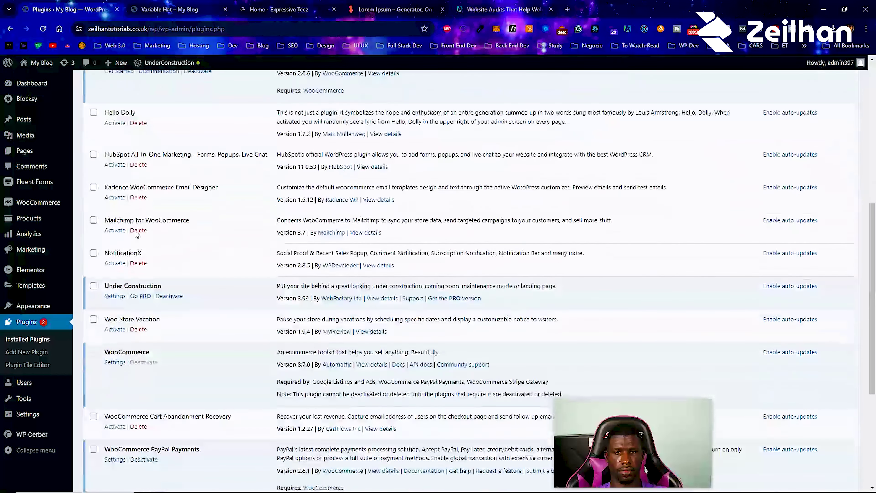
pyautogui.scroll(-5, 137, 235)
pyautogui.scroll(15, 138, 238)
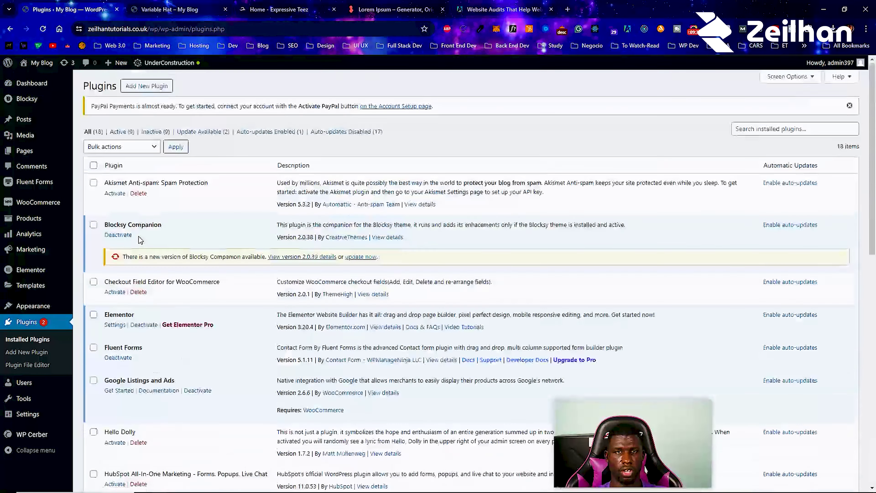